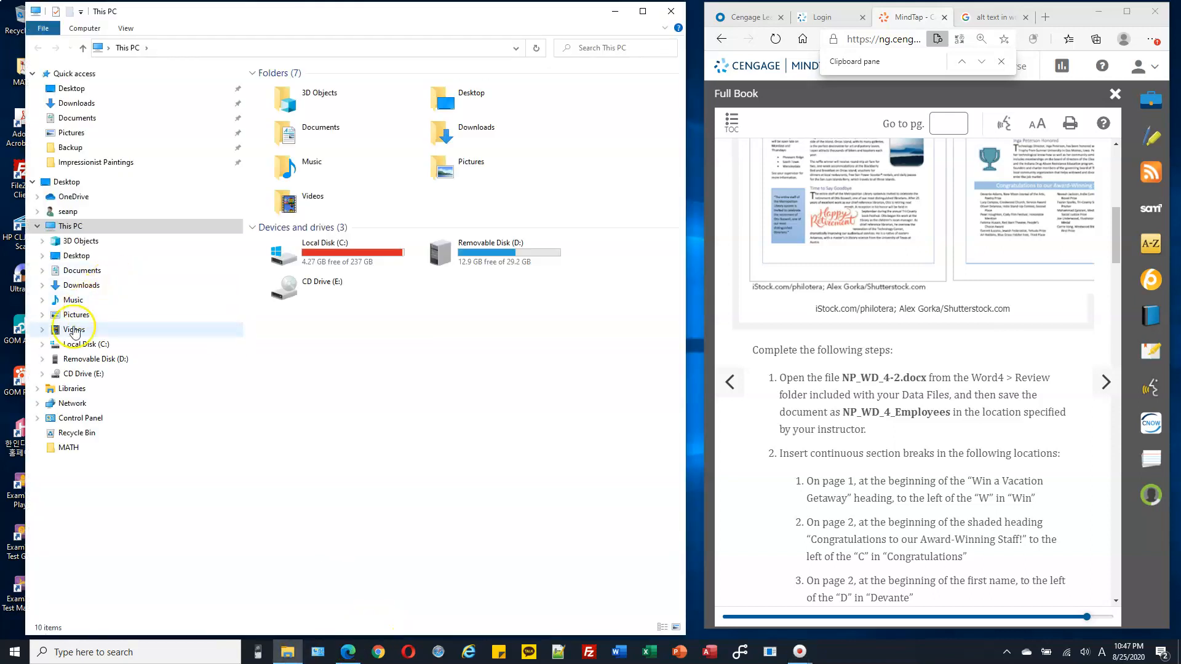
Open the folder C:\CS103\Student Data Files\Word_DataFiles\Word_Module4_DataFile\Word4\Review.
click(42, 344)
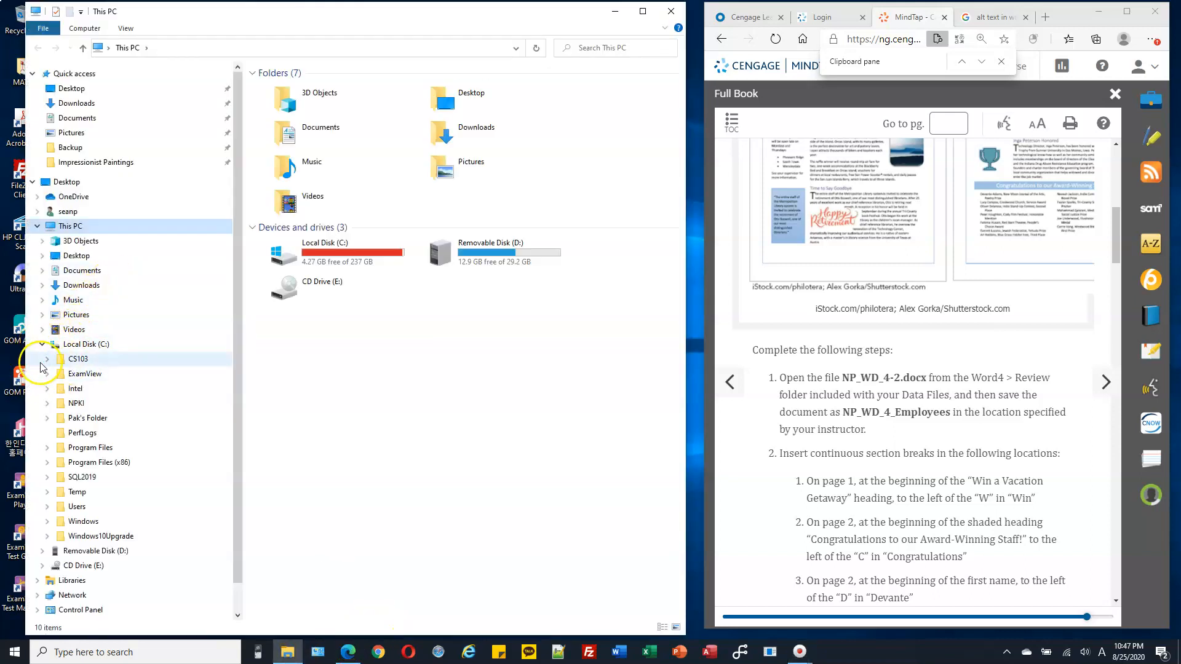
click(47, 359)
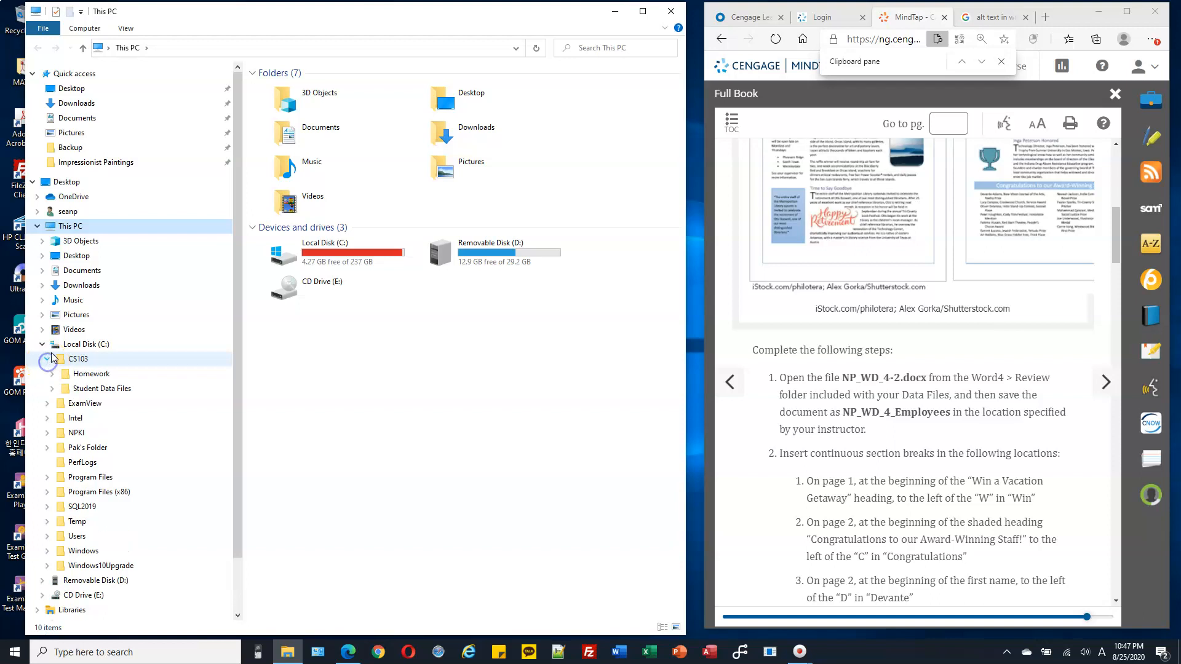
click(52, 388)
click(56, 433)
click(62, 492)
click(108, 494)
click(66, 507)
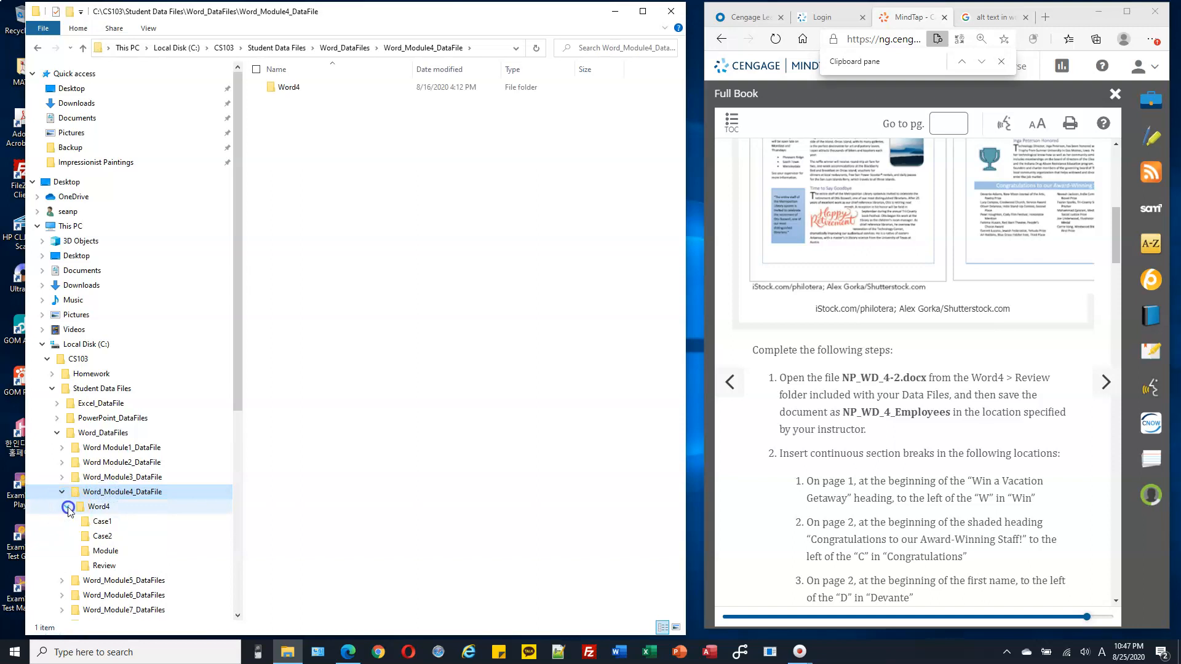
click(114, 568)
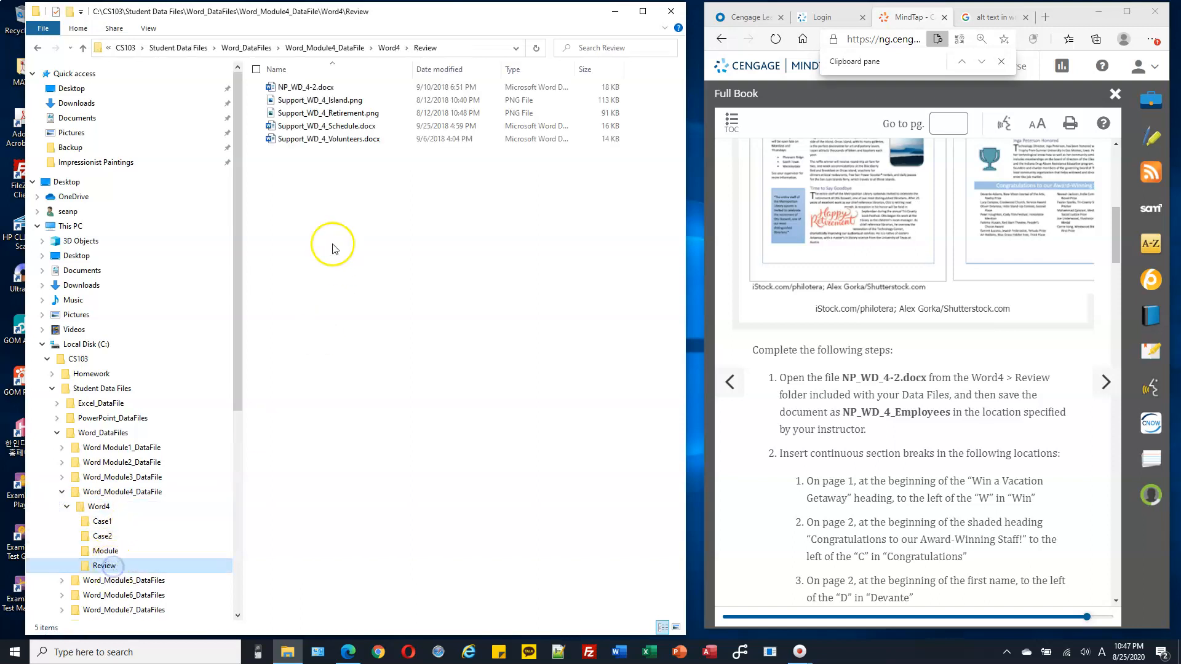
Copy NP_WD_4-2.docx from the Review folder into C:\CS103\Homework.
double_click(308, 88)
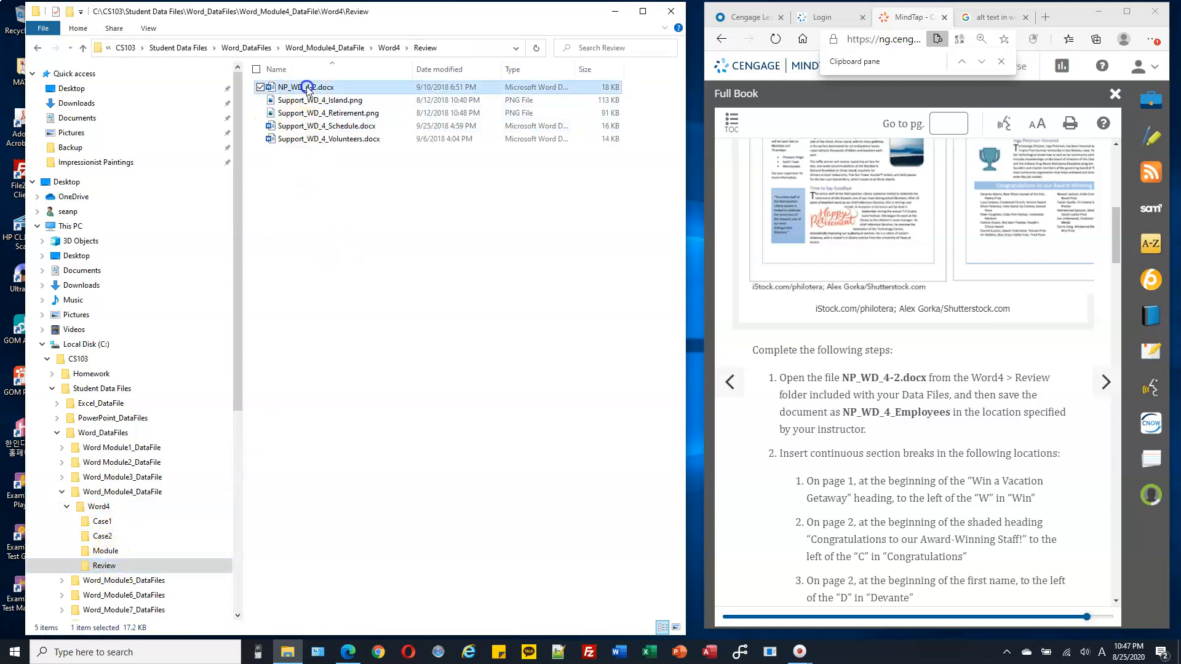
right_click(384, 220)
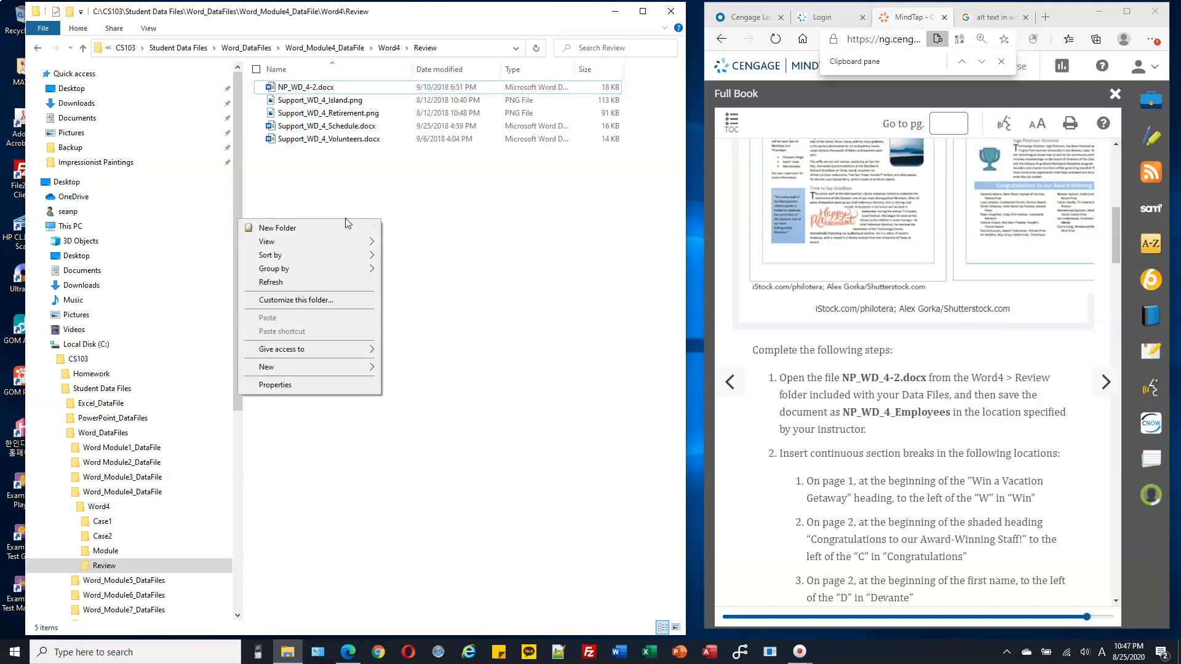
click(269, 207)
click(274, 88)
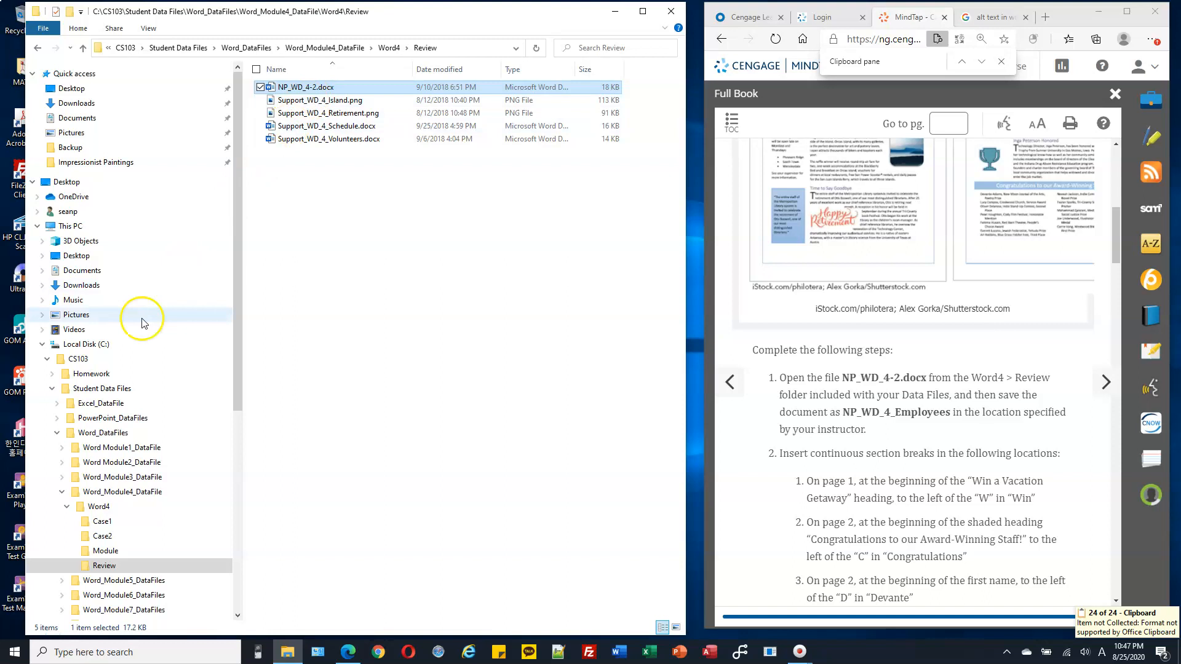
click(86, 376)
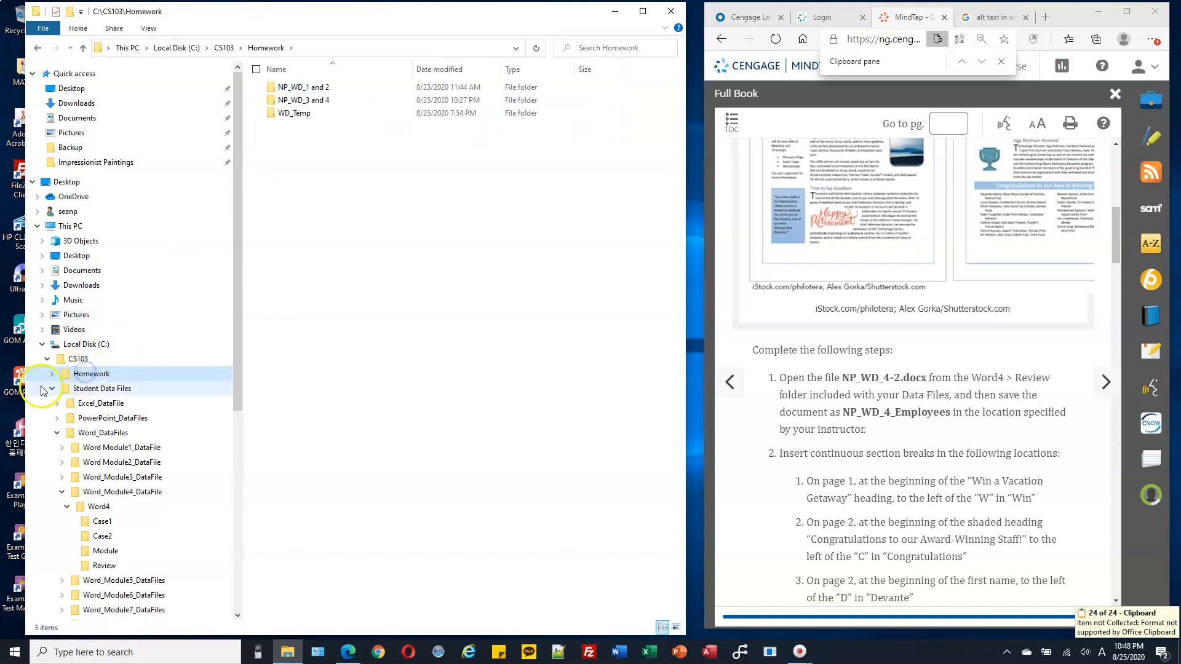
click(52, 389)
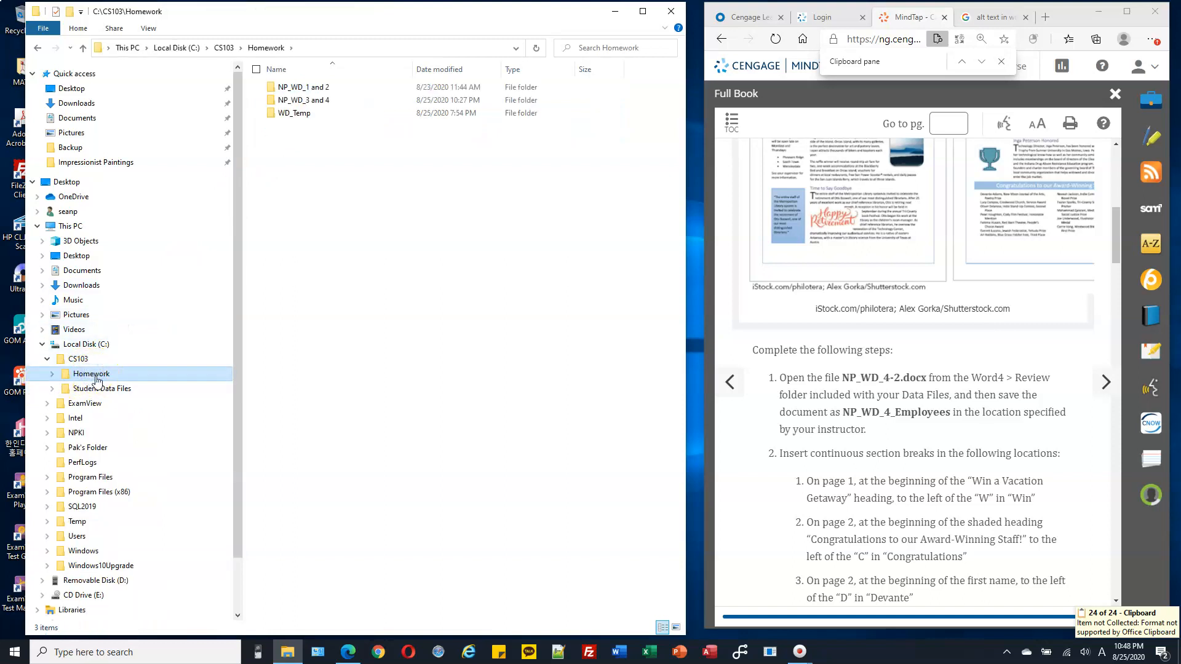
click(52, 373)
click(336, 192)
key(ctrl+v)
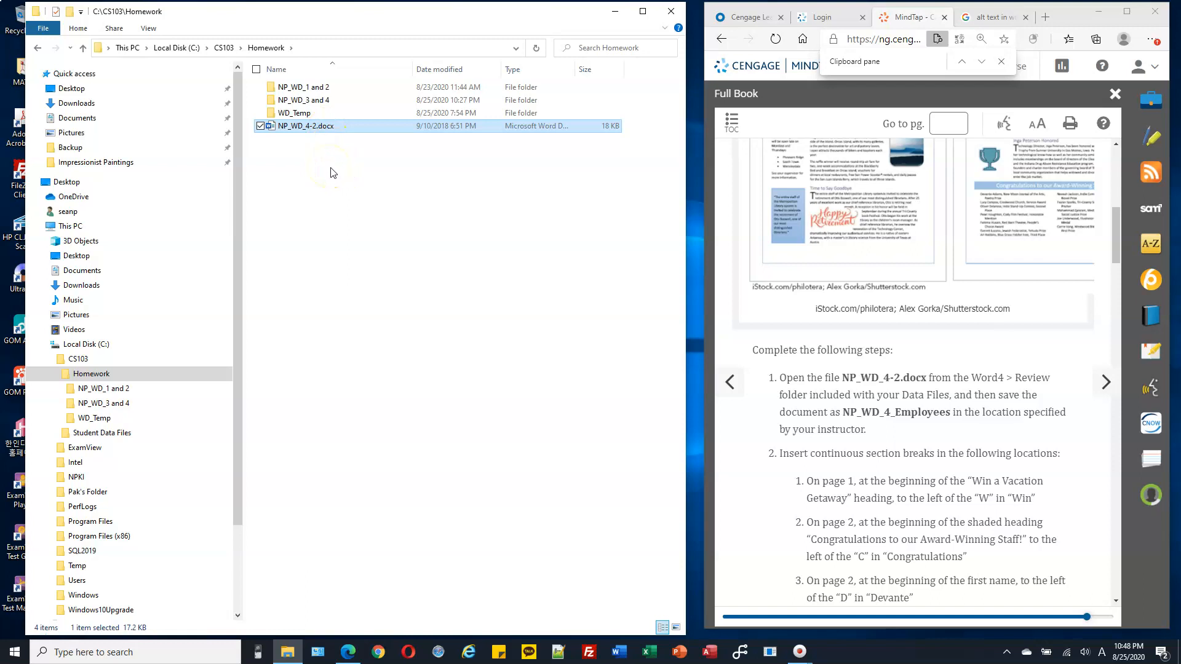
Rename the copied document as NP_WD_4_Employees.docx and open it in Word.
key(F2)
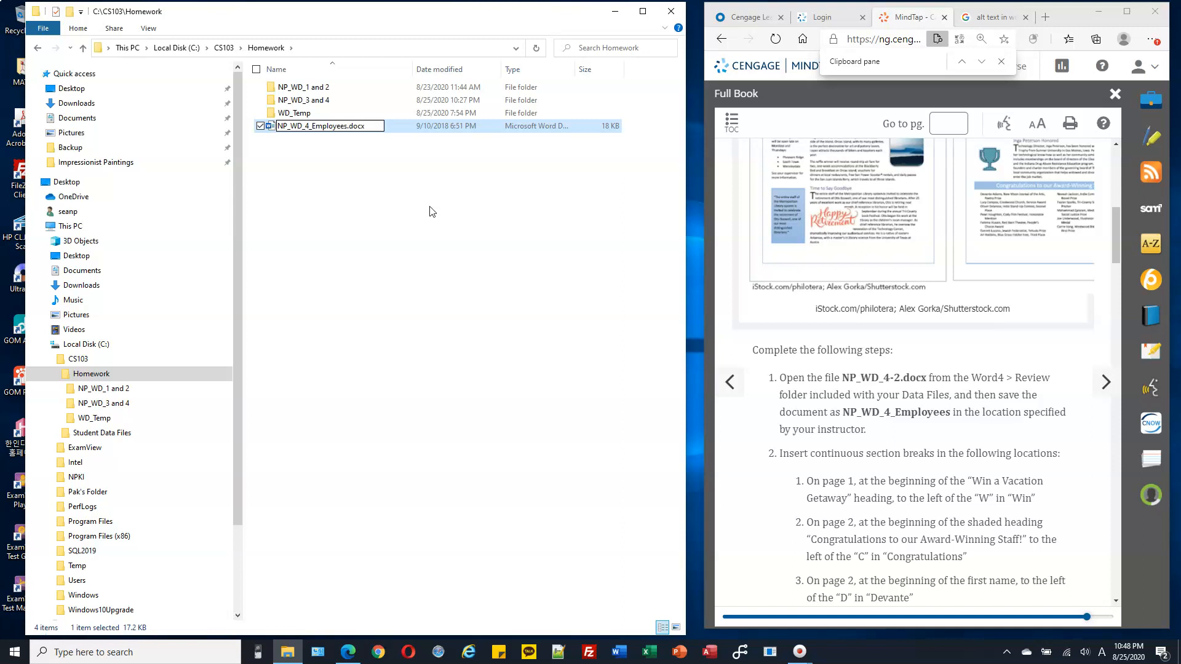
key(Return)
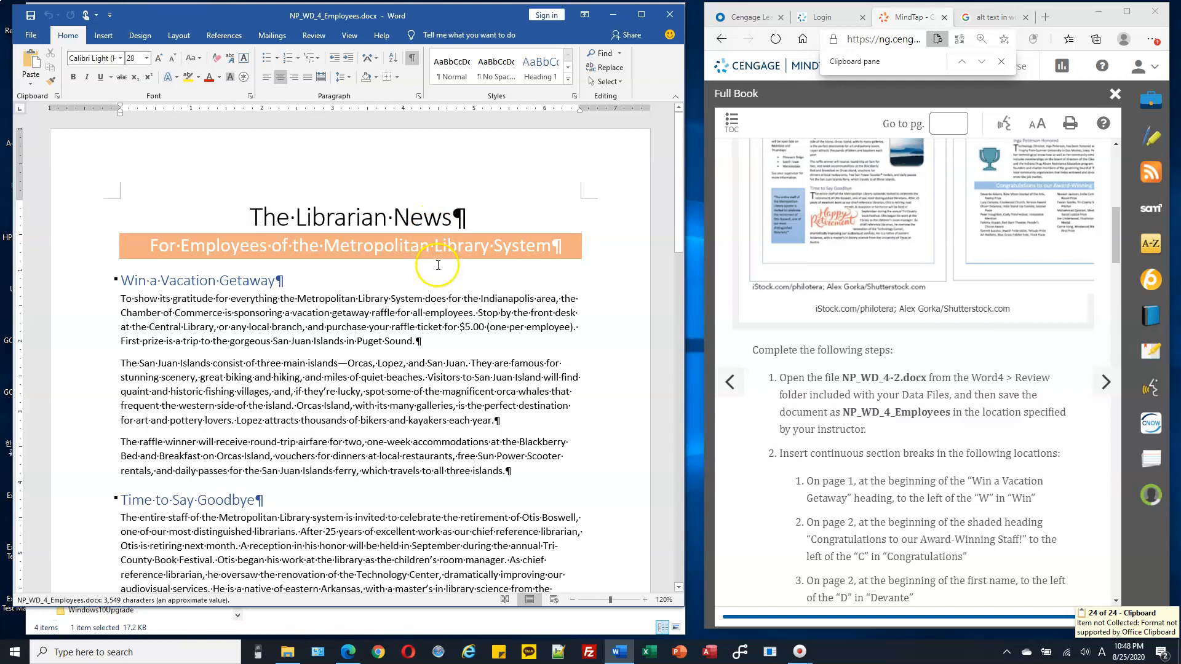
Look over the newsletter's pages, the completed example in the book and the instruction on continuous section breaks.
scroll(437, 265, down, 8)
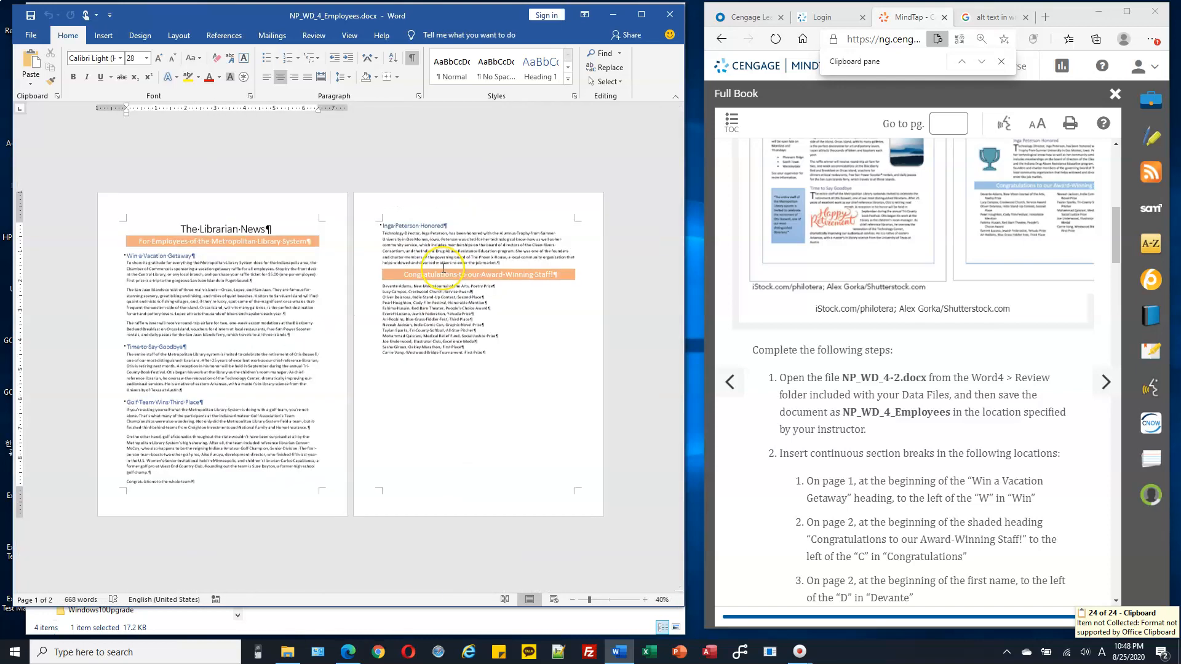
scroll(444, 266, up, 9)
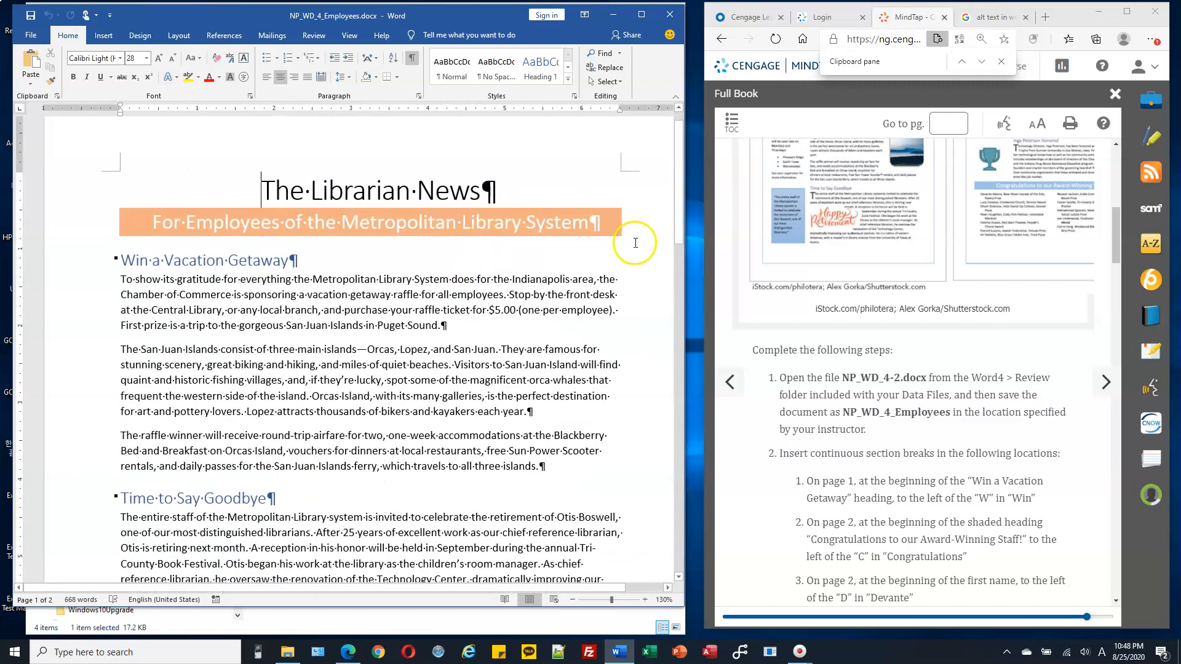
scroll(825, 256, up, 4)
scroll(832, 252, down, 2)
scroll(831, 252, down, 1)
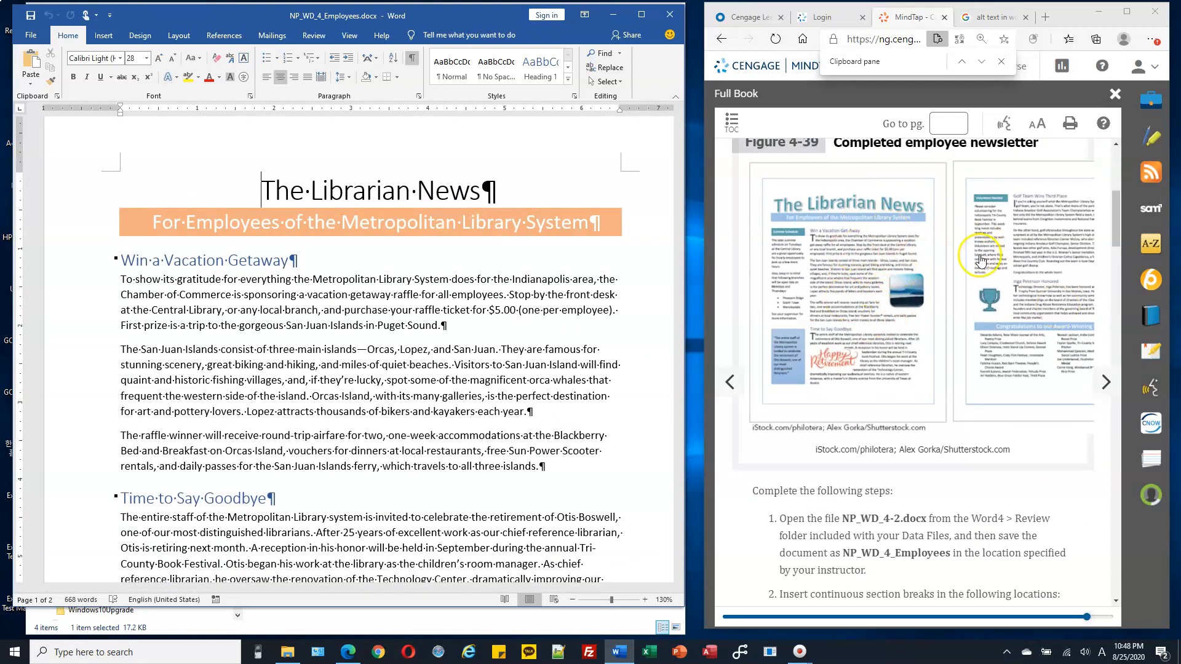
scroll(963, 309, down, 5)
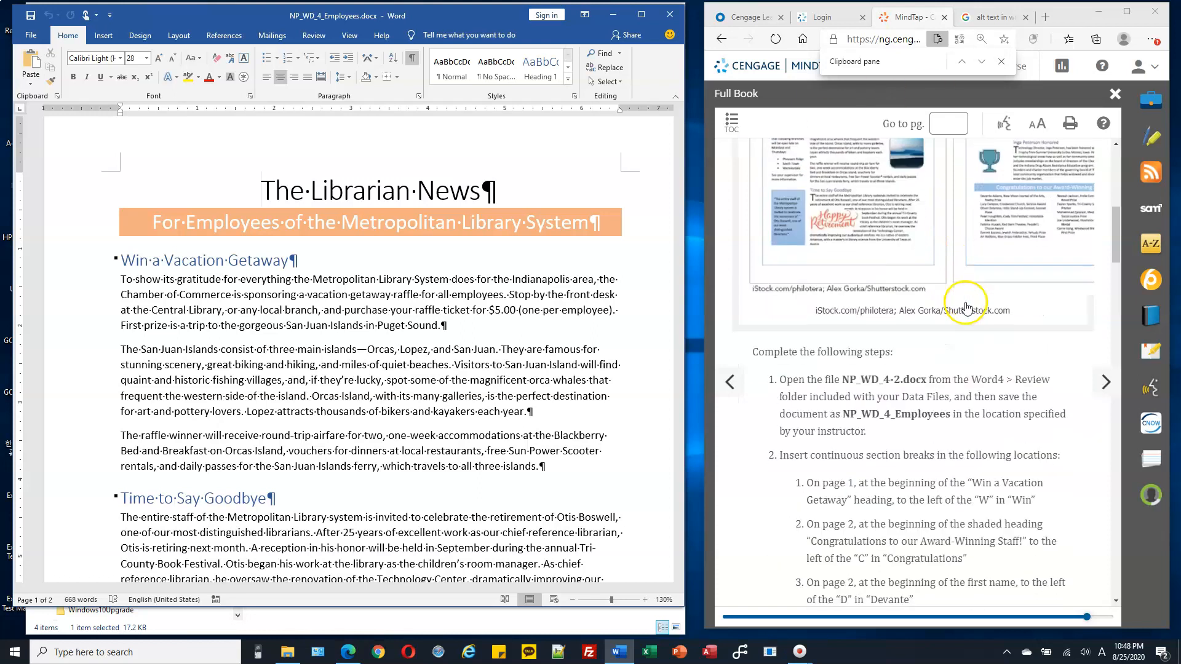
click(475, 310)
scroll(480, 308, up, 1)
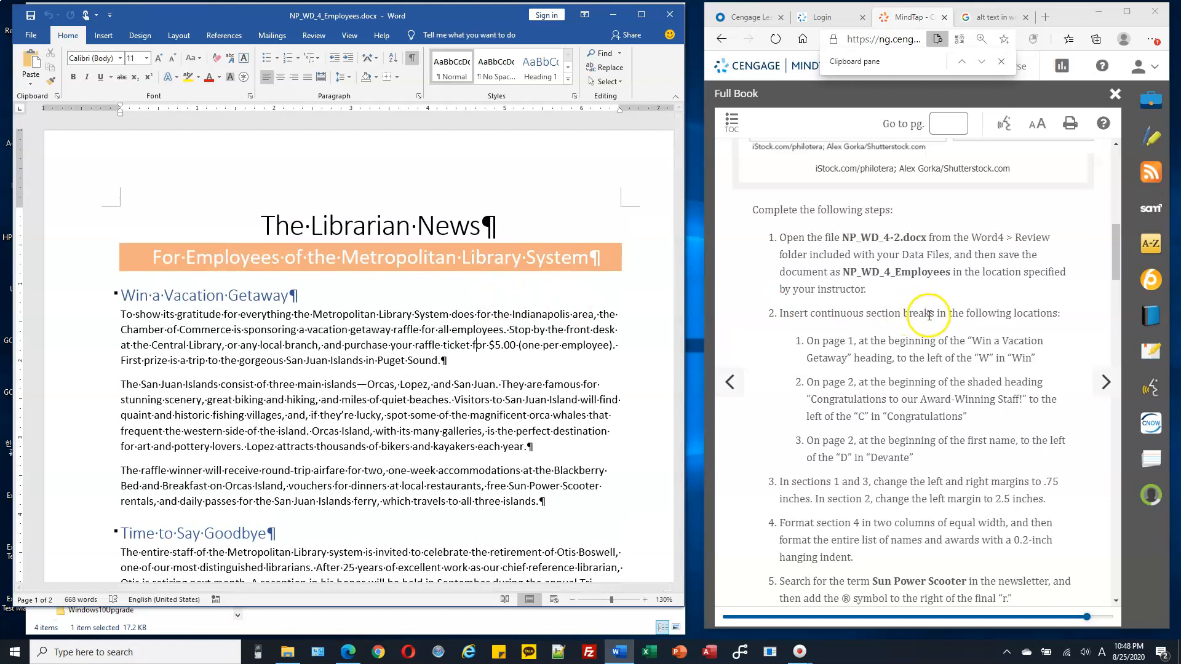
drag(810, 312, 935, 313)
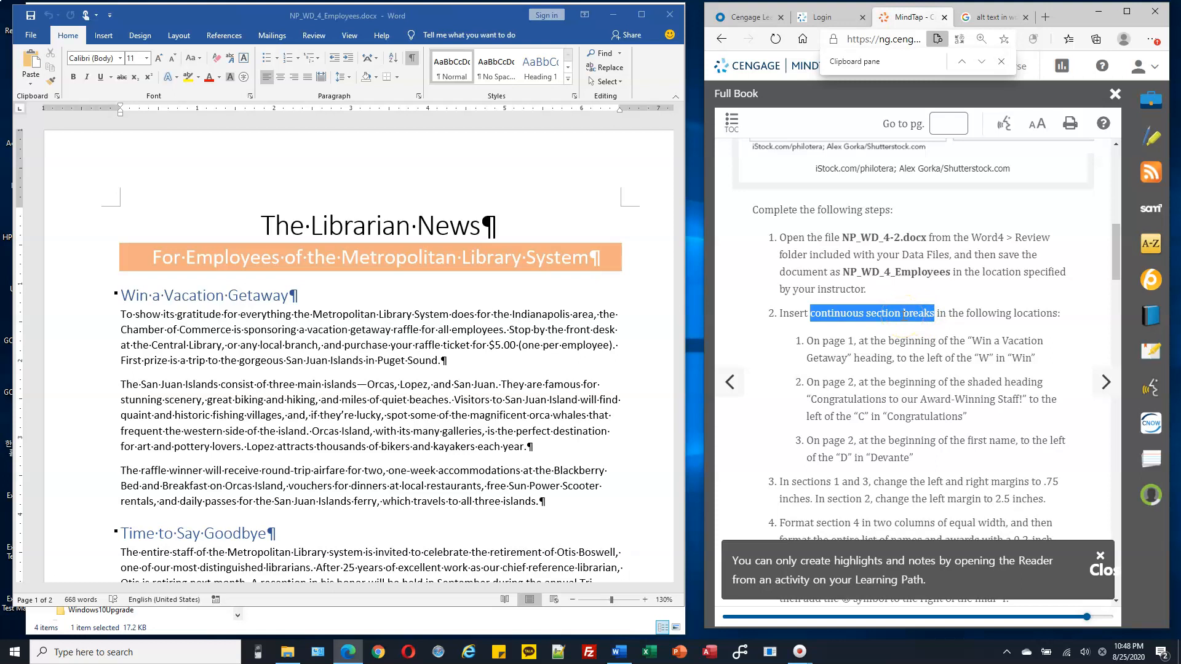
Hide and reshow the formatting marks, checking the available break types in between and the paragraph mark after the title.
click(414, 62)
click(414, 63)
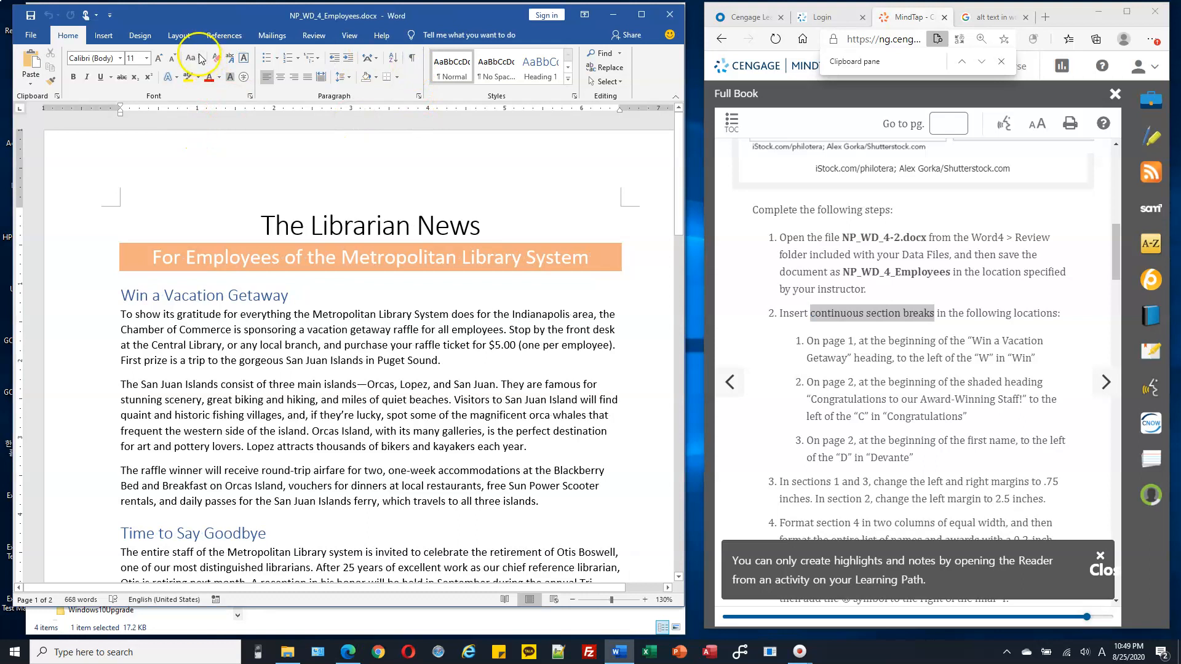
click(179, 35)
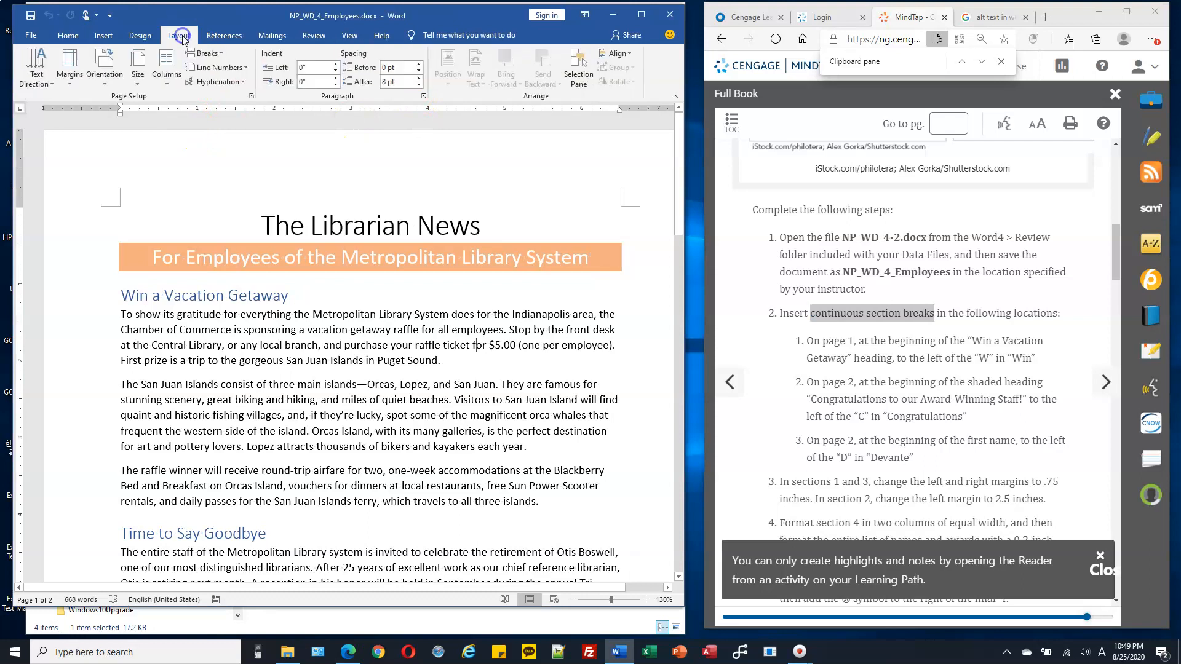
click(222, 54)
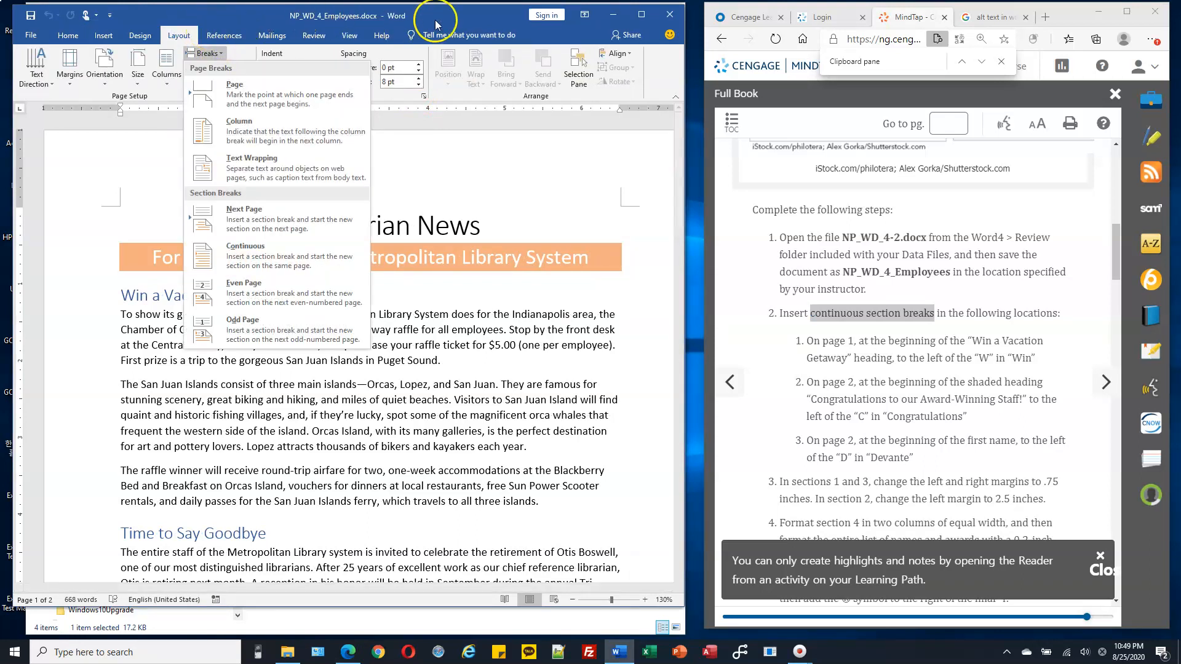
click(460, 18)
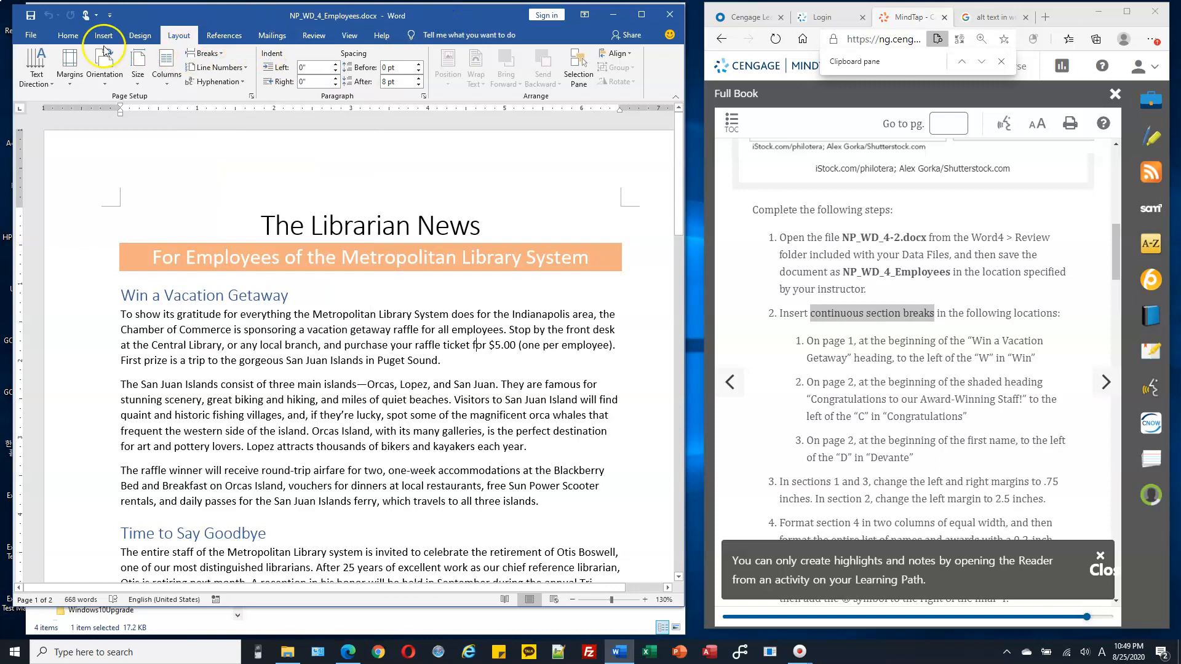
click(66, 36)
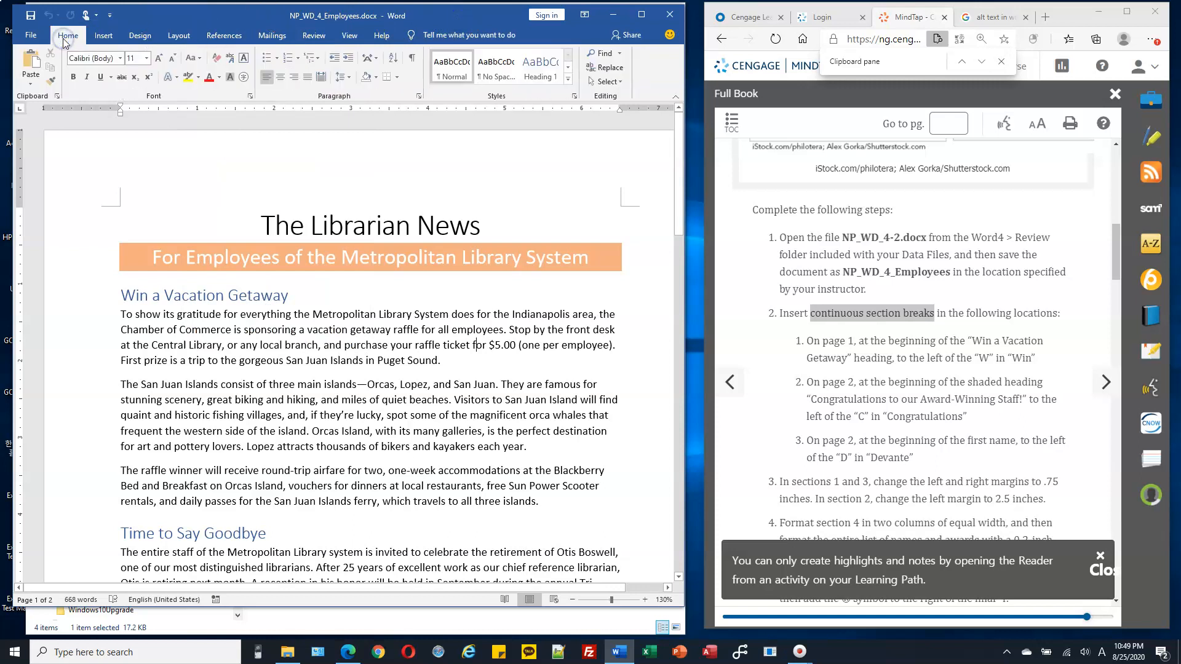
click(412, 60)
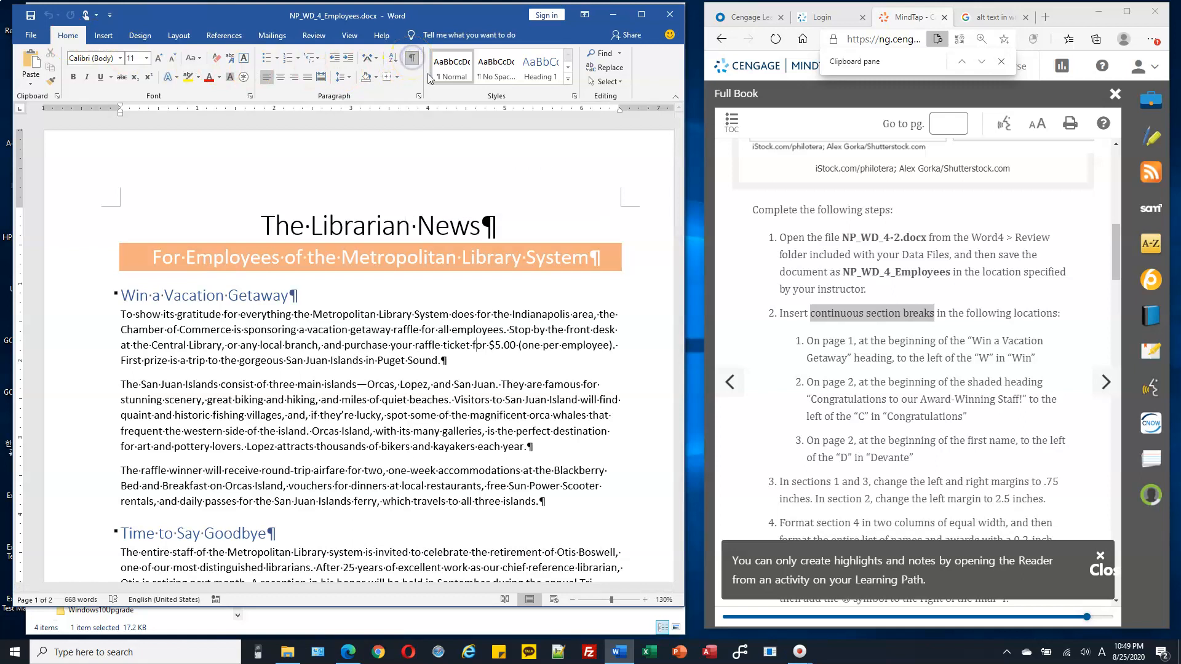
drag(491, 229, 503, 241)
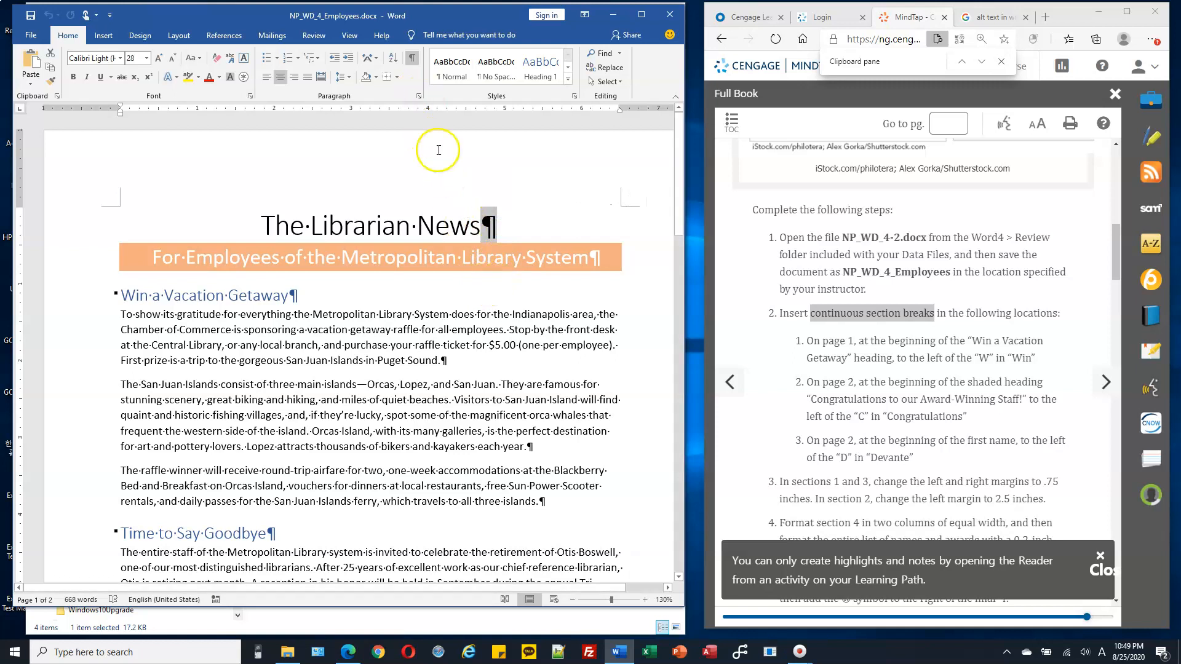
click(563, 295)
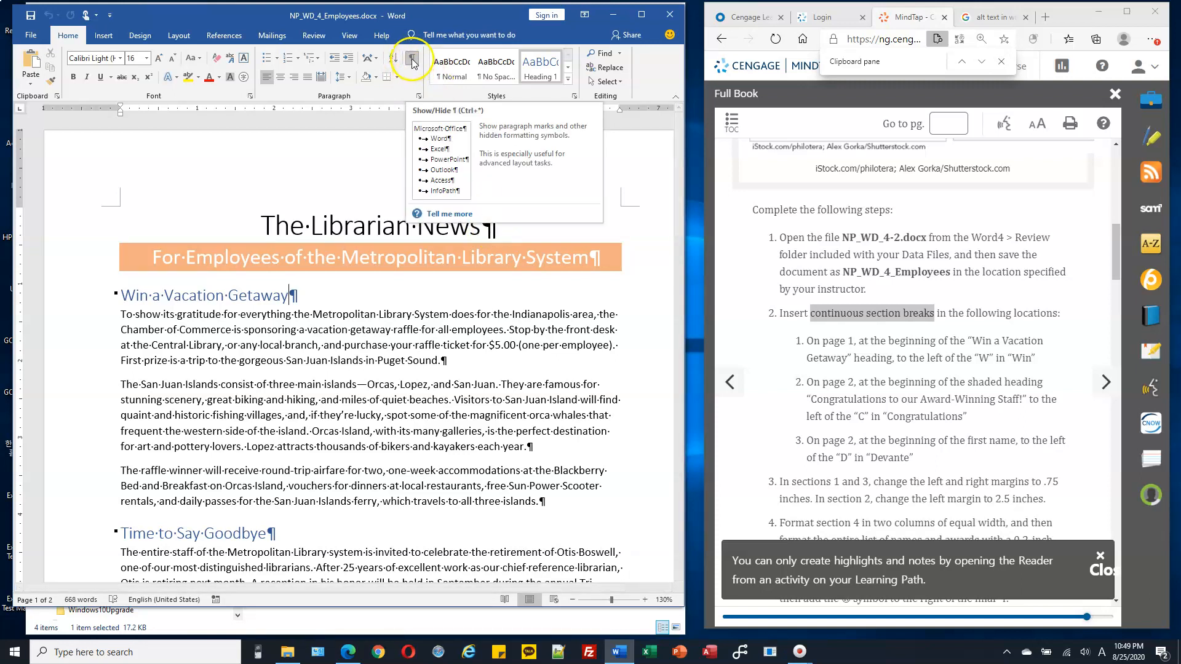
Insert a continuous section break on page 1 at the beginning of the "Win a Vacation Getaway" heading.
click(801, 312)
drag(831, 341, 813, 342)
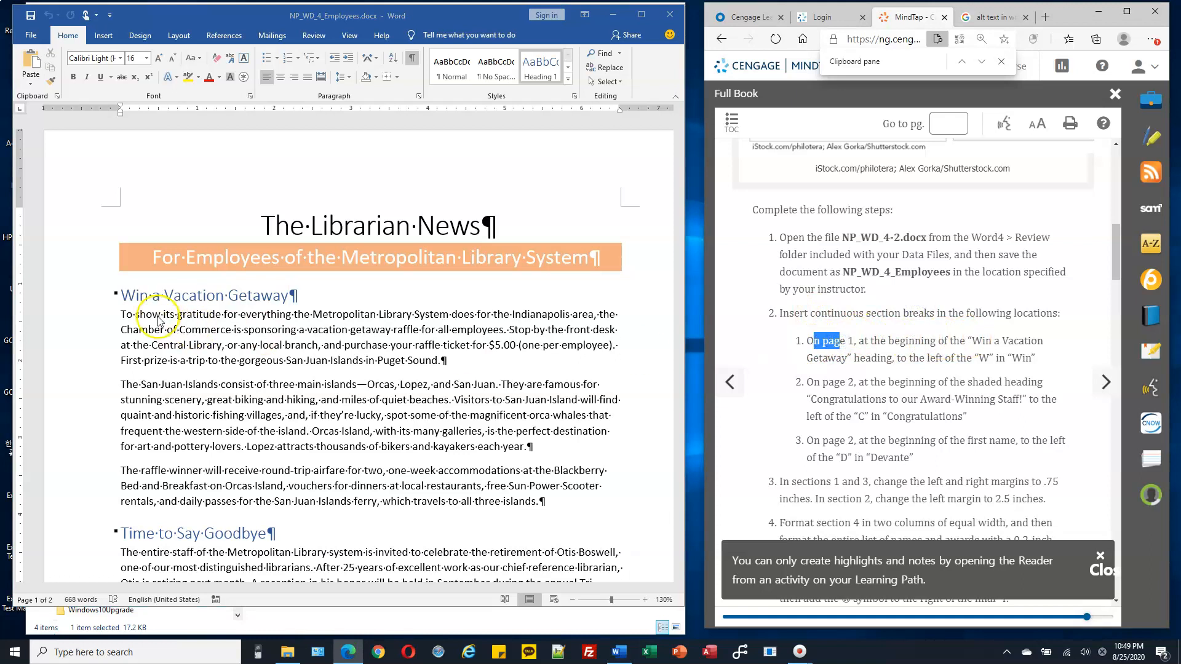
click(118, 296)
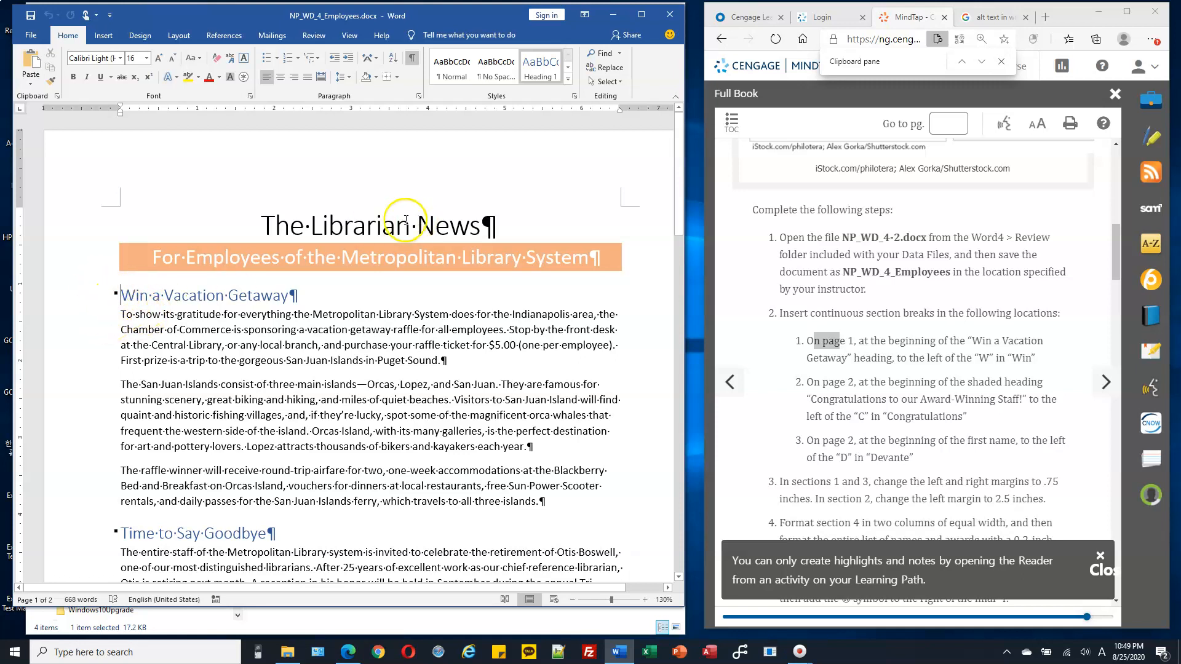
click(121, 295)
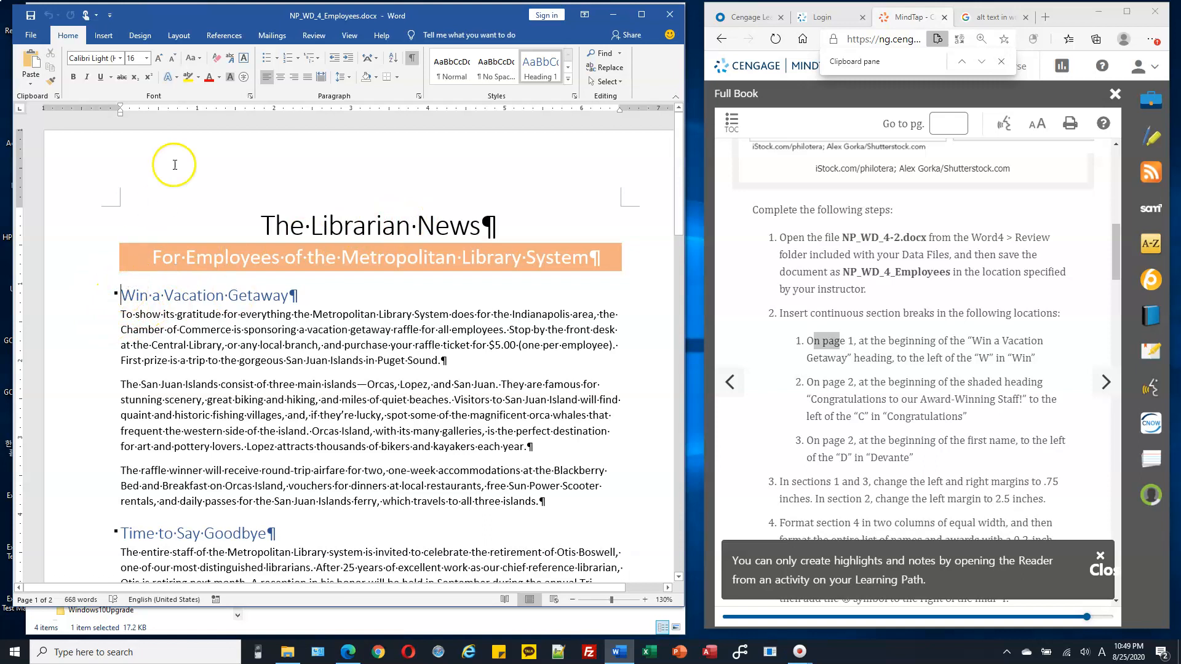
click(176, 36)
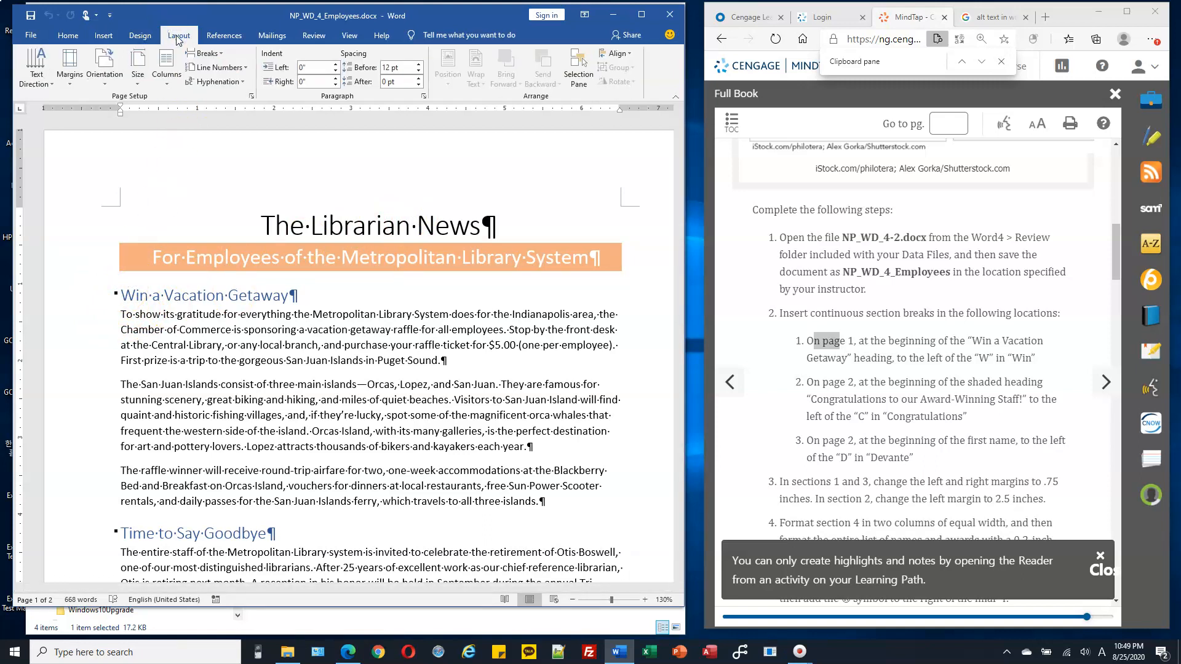
click(219, 56)
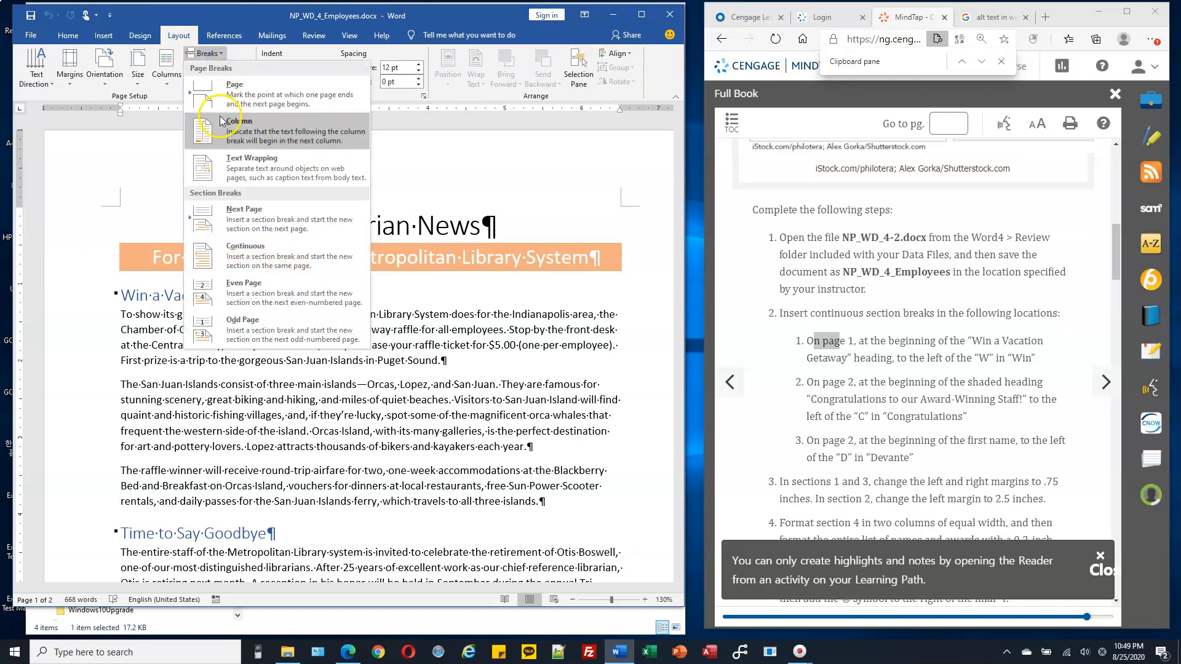
click(257, 258)
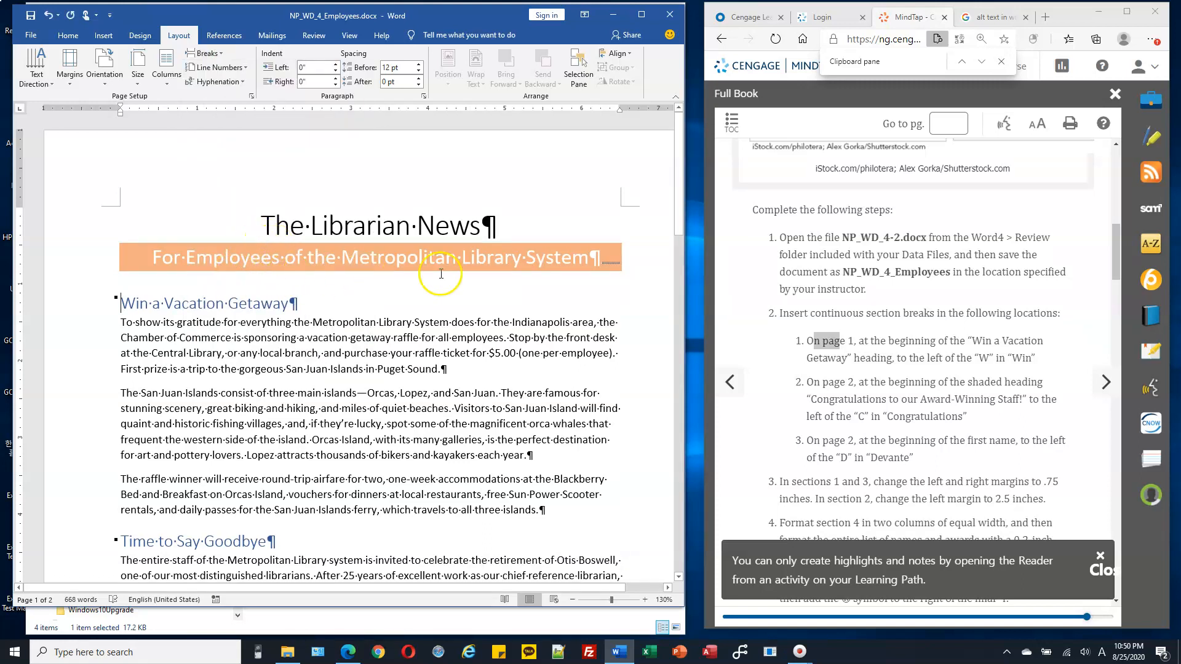
Add an empty paragraph before the section break to reveal its marker, and remove that paragraph again.
click(602, 264)
key(Return)
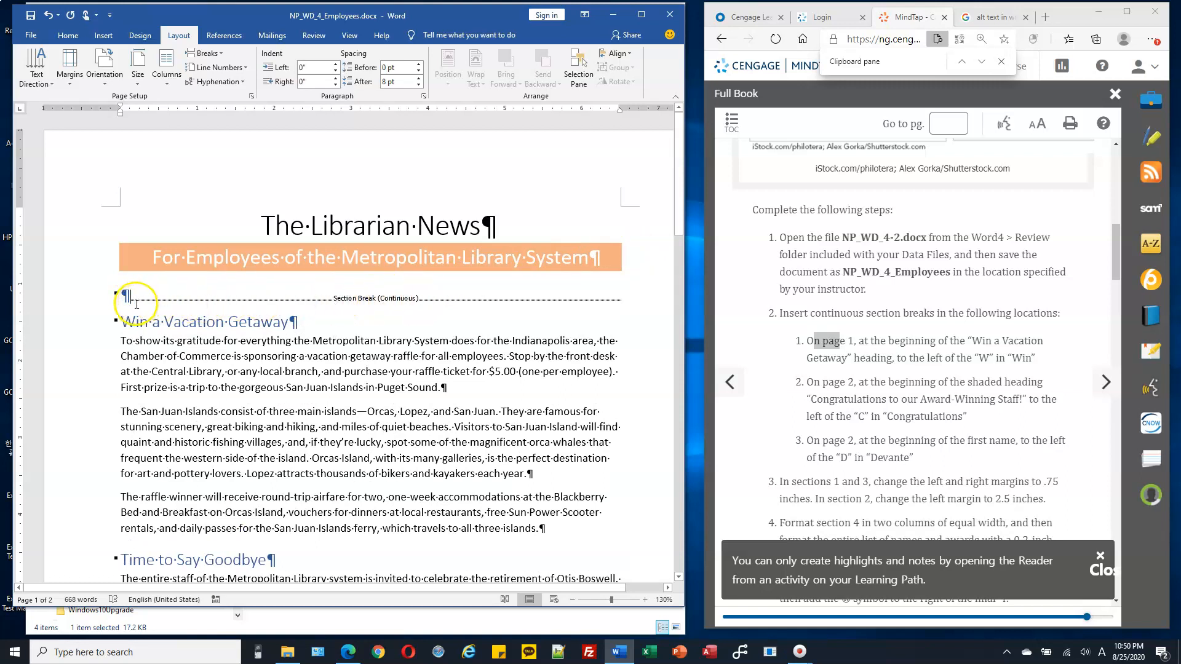
click(122, 322)
click(125, 297)
key(BackSpace)
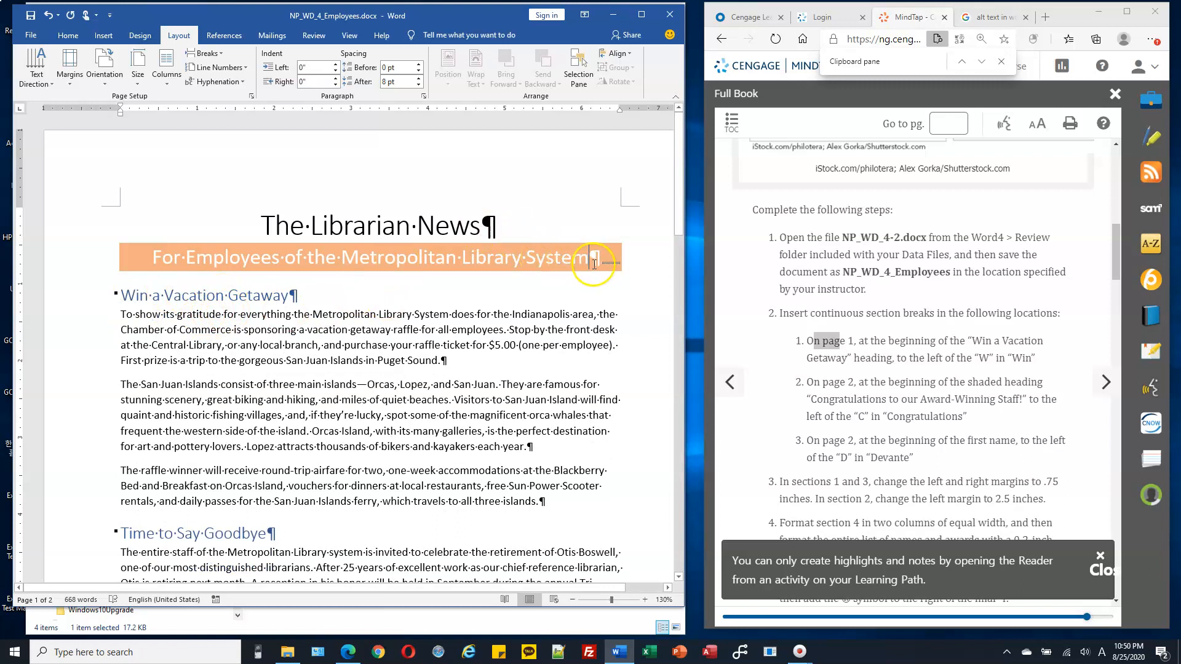
Select the title and the shaded subtitle line to examine the text that precedes the section break.
click(636, 262)
mouse_move(303, 224)
mouse_down()
mouse_move(260, 223)
mouse_move(631, 254)
mouse_move(604, 260)
mouse_up()
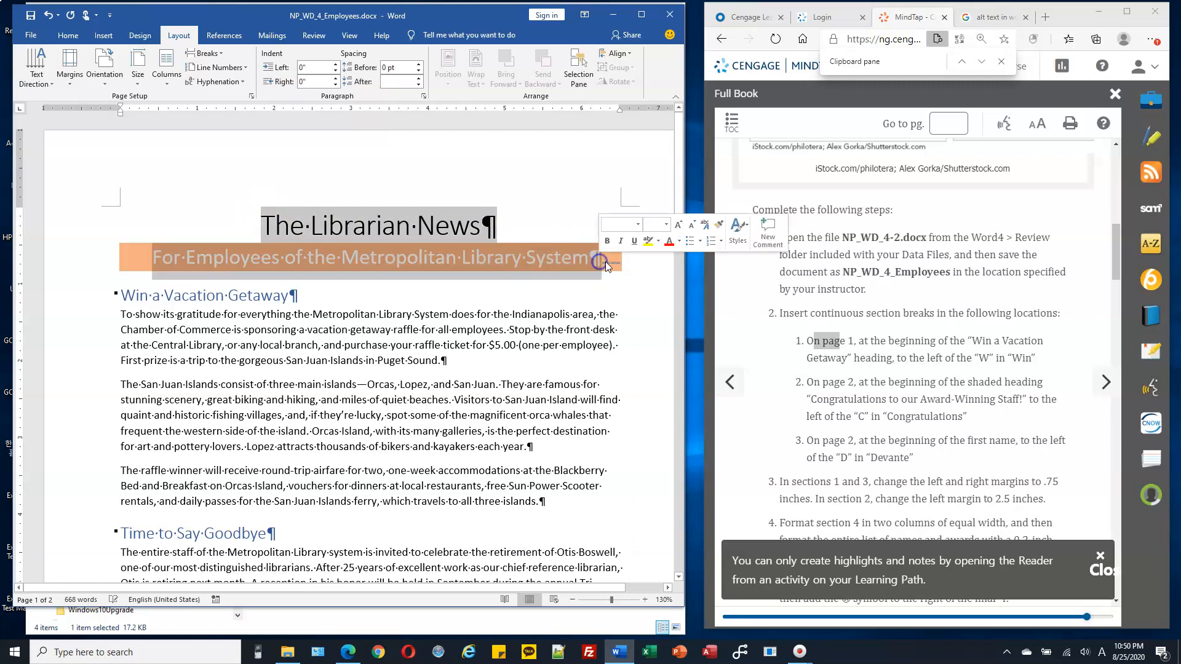
Select the "Win a Vacation Getaway" heading and its paragraphs to examine the text that follows the first section break.
click(126, 319)
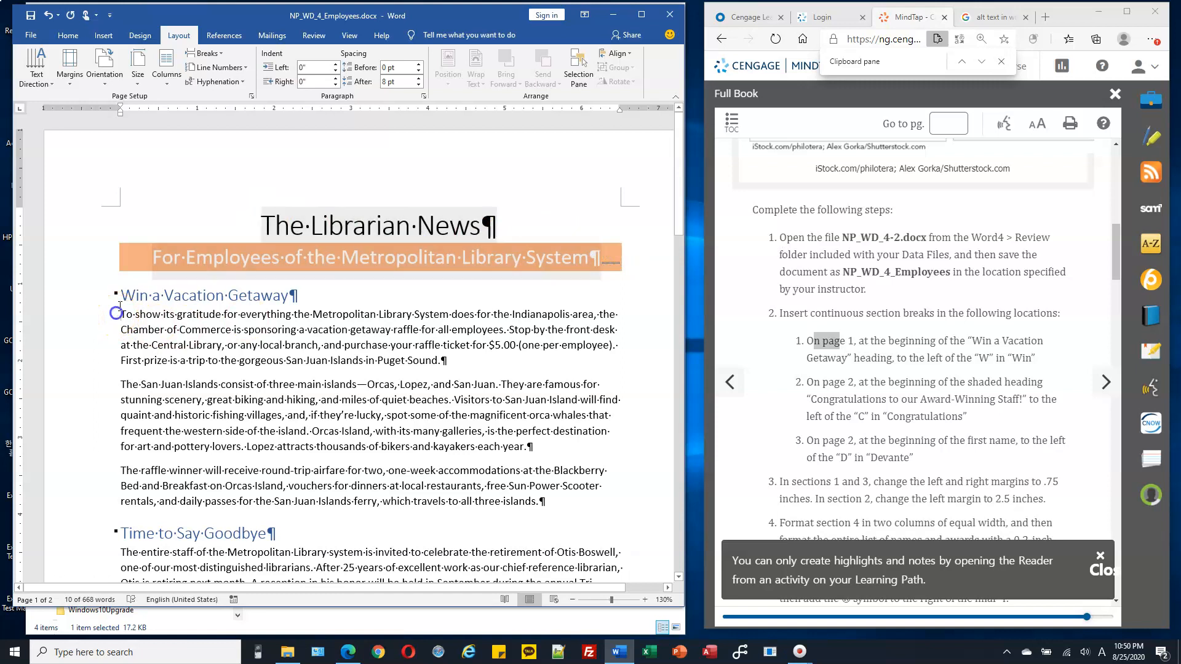
drag(118, 295, 290, 507)
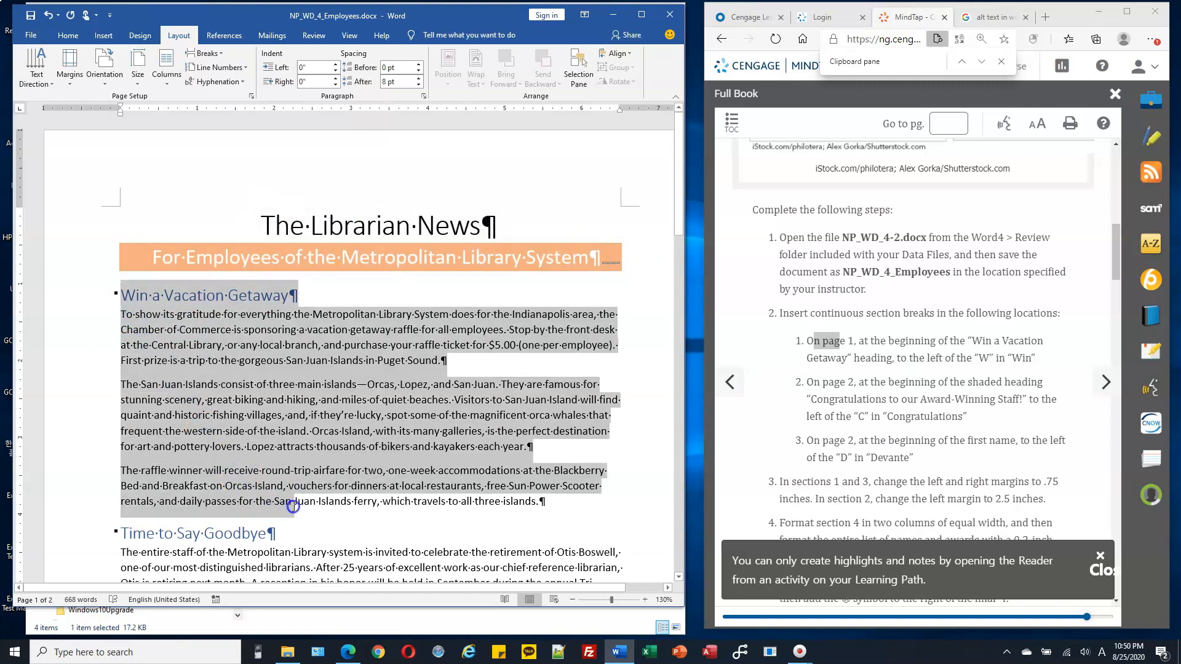
click(264, 399)
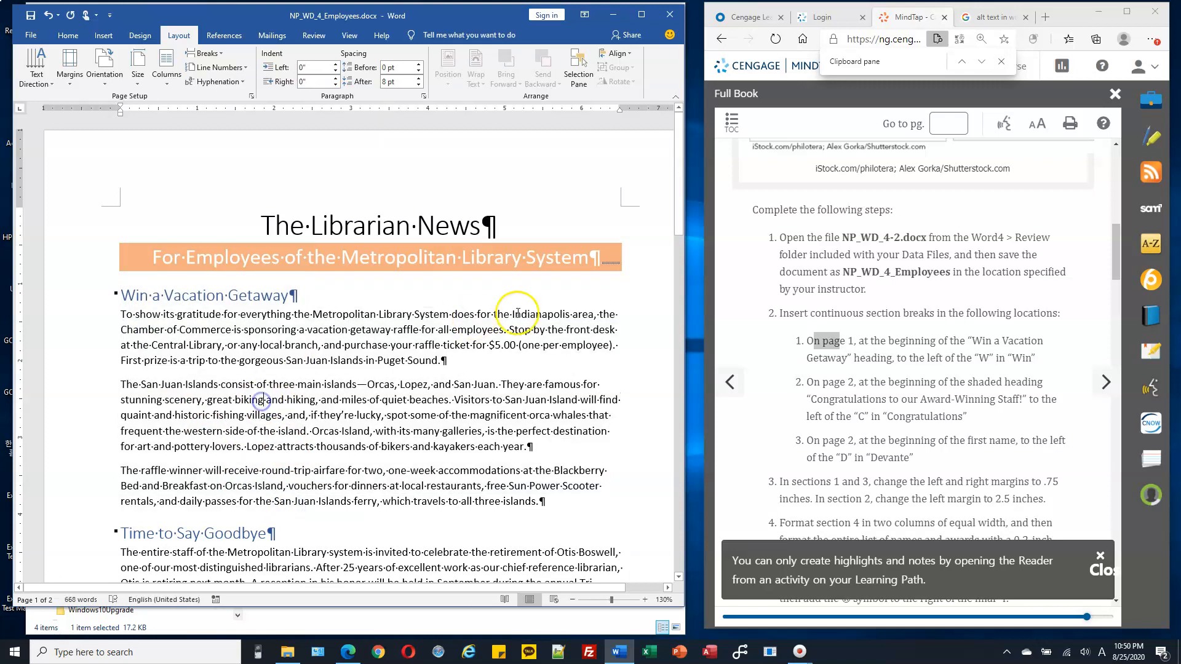
Insert a continuous section break on page 2 at the beginning of the shaded heading "Congratulations to our Award-Winning Staff!".
scroll(523, 305, down, 3)
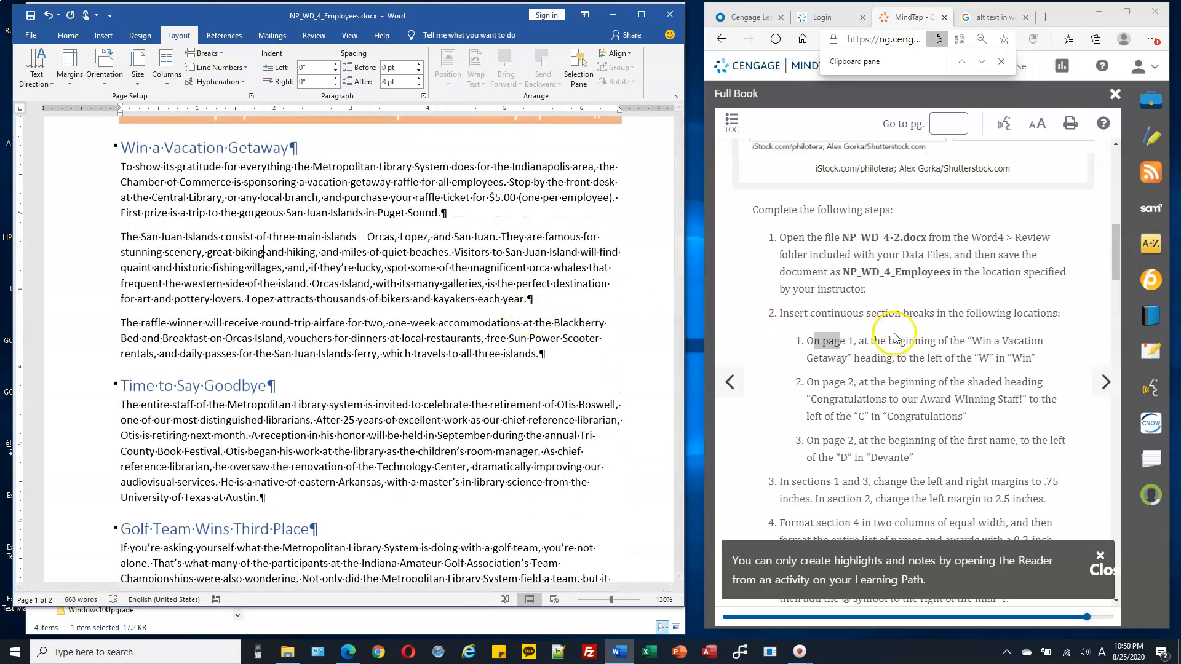
scroll(882, 336, down, 1)
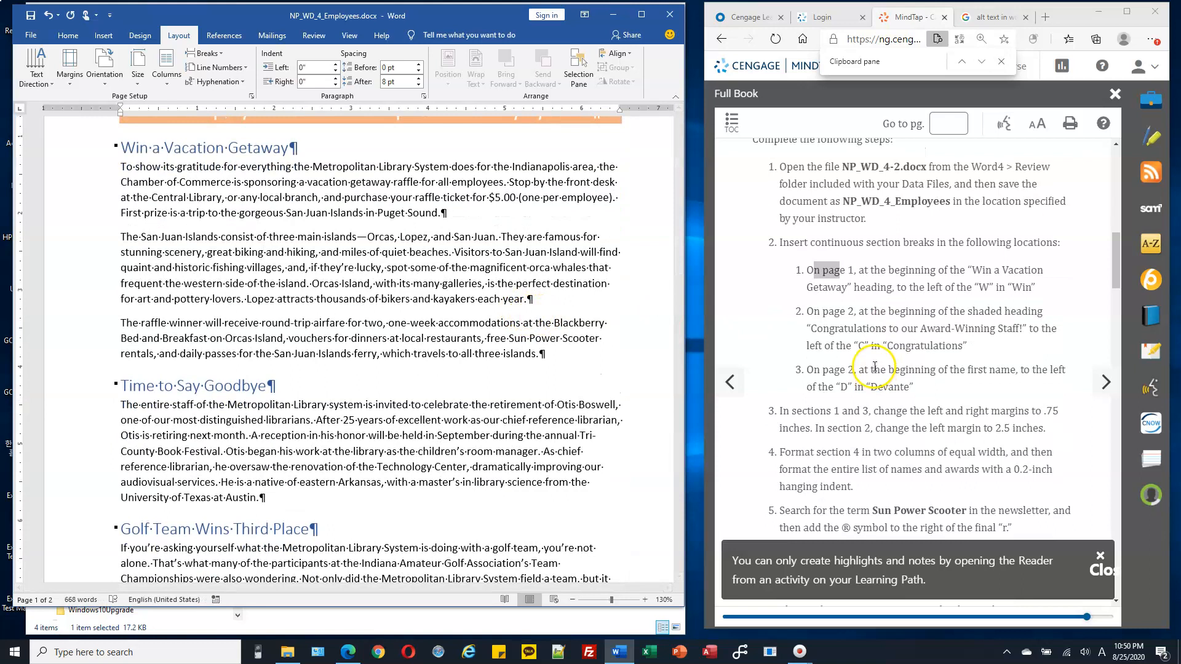
scroll(271, 390, down, 15)
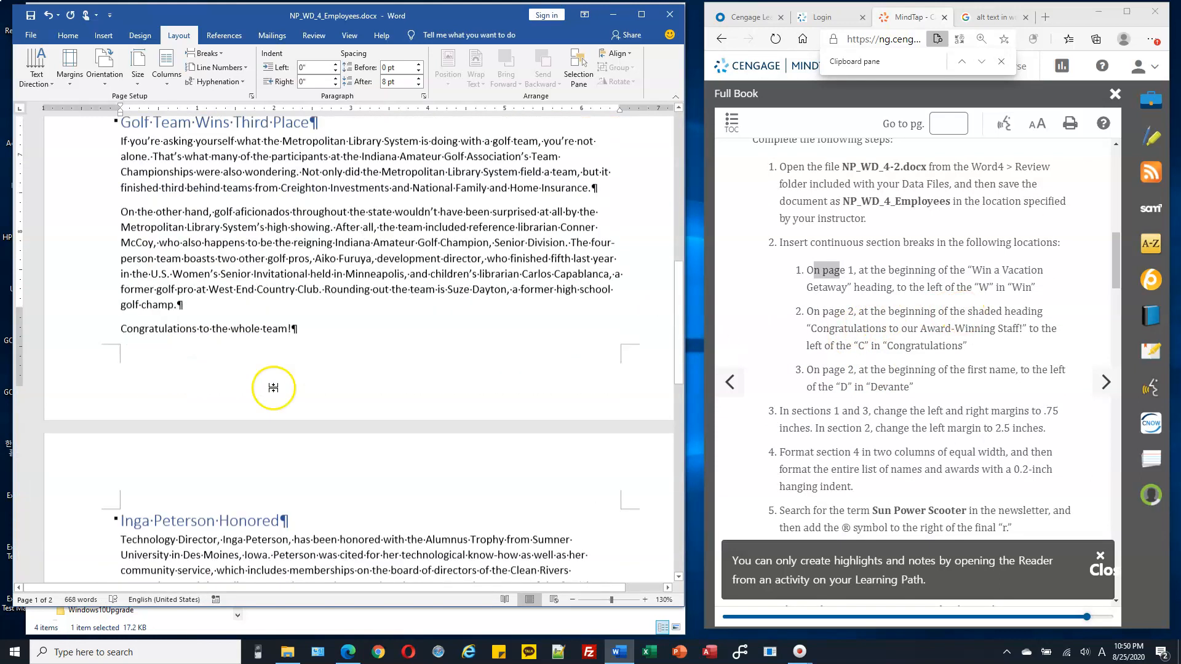
click(176, 279)
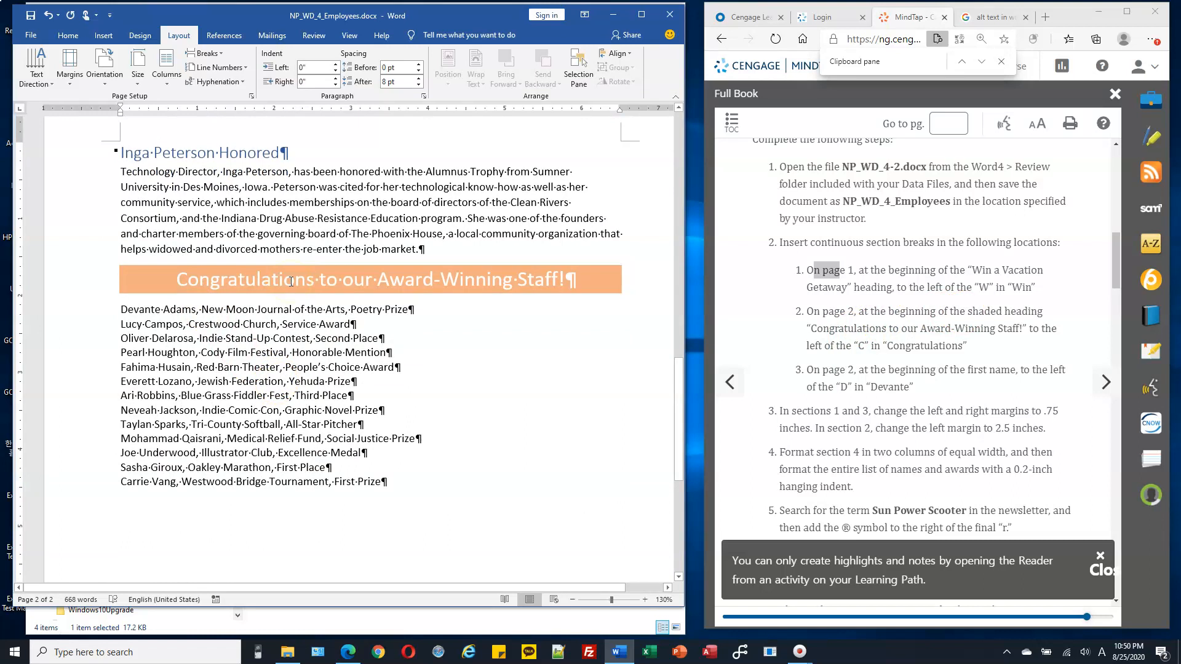
click(178, 280)
click(207, 54)
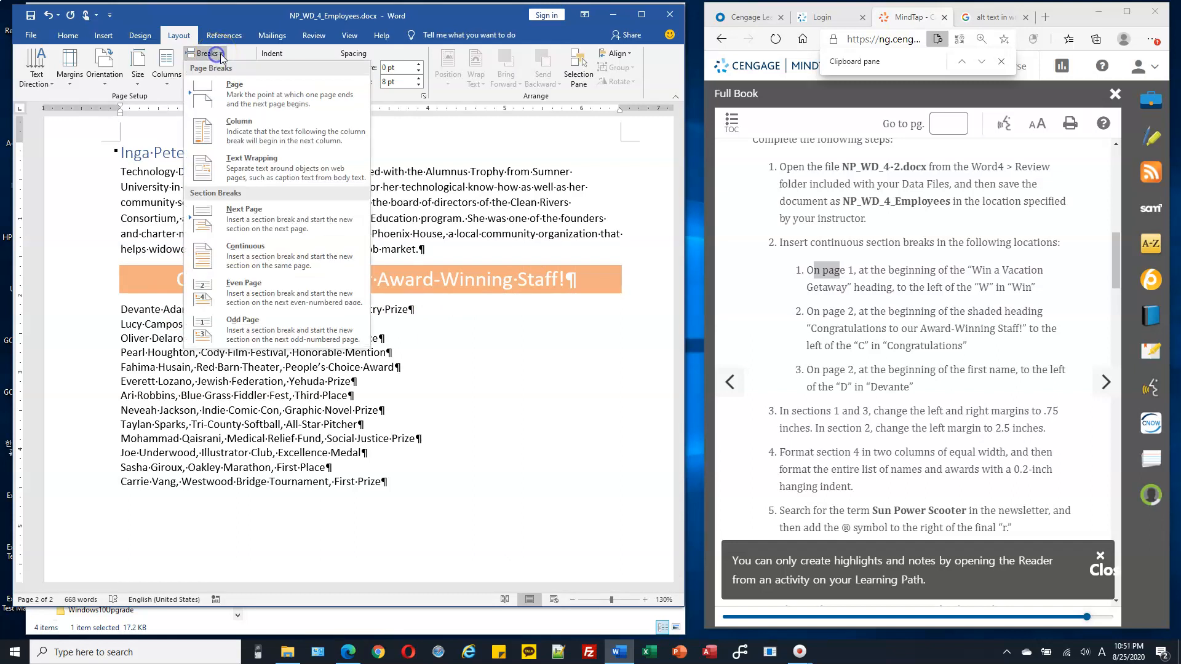
click(293, 263)
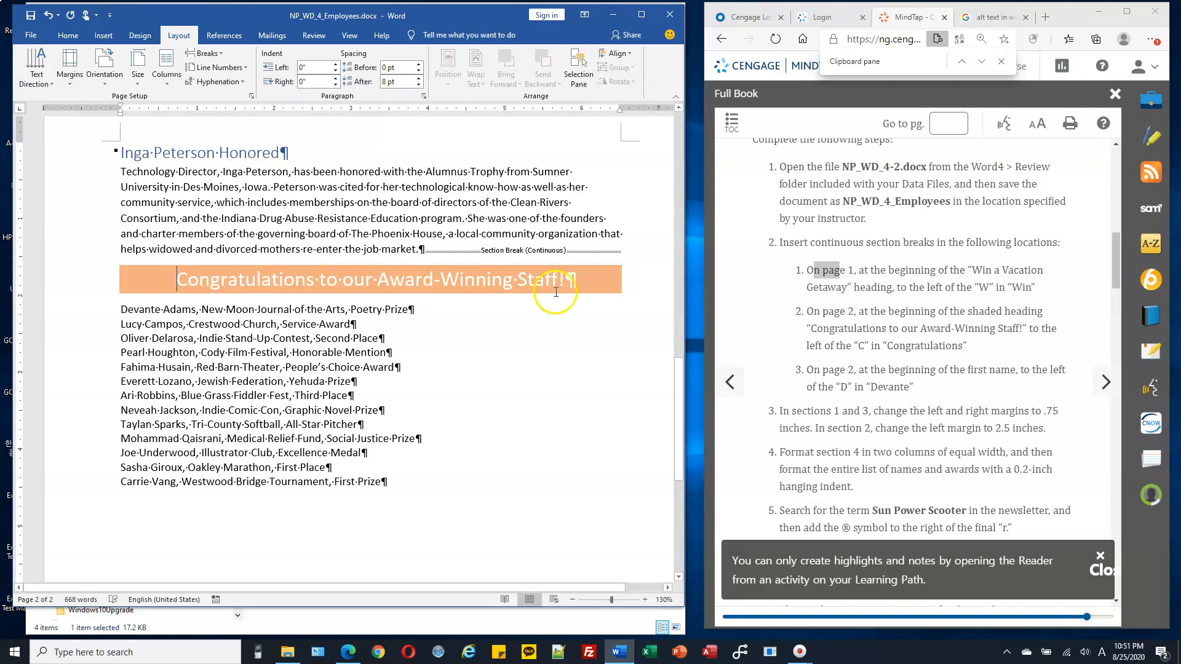
Insert a continuous section break on page 2 before the first name in the award winners list.
scroll(379, 358, down, 1)
scroll(379, 358, down, 3)
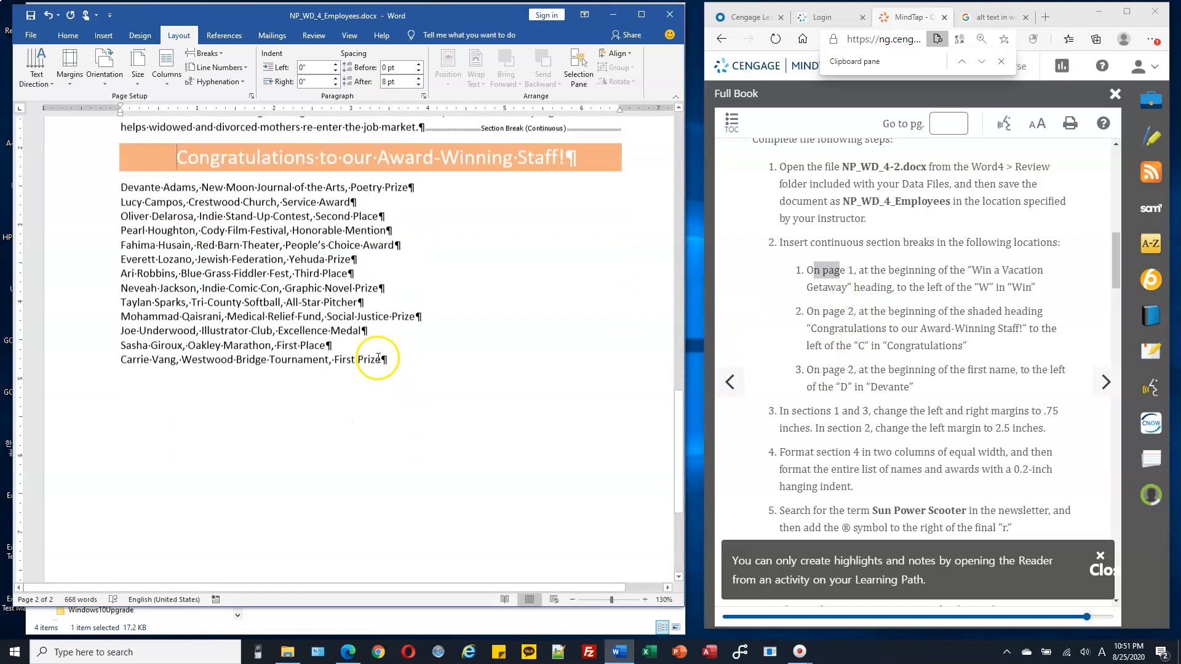
click(208, 190)
scroll(191, 182, up, 3)
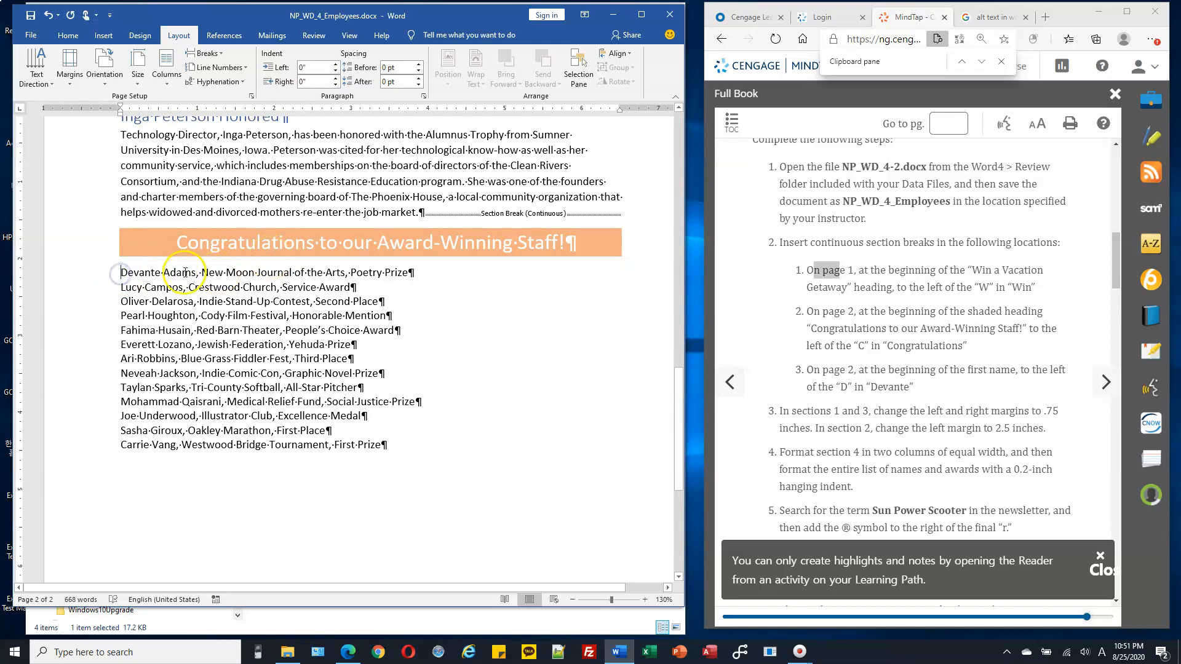
shift+click(111, 373)
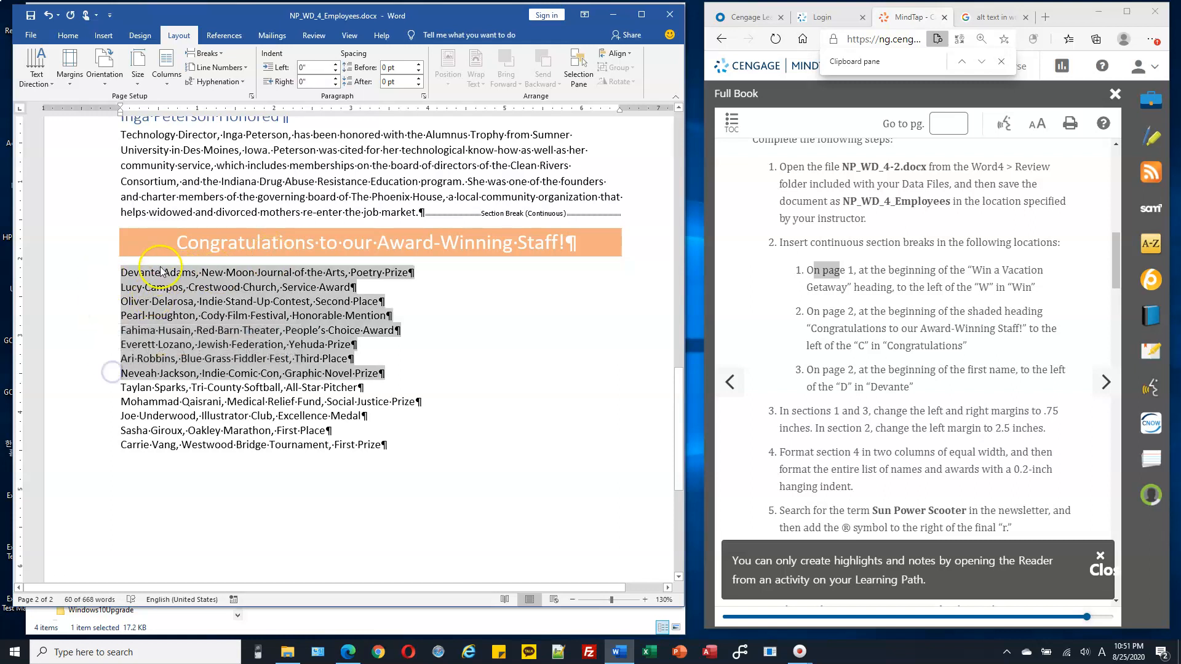
click(123, 272)
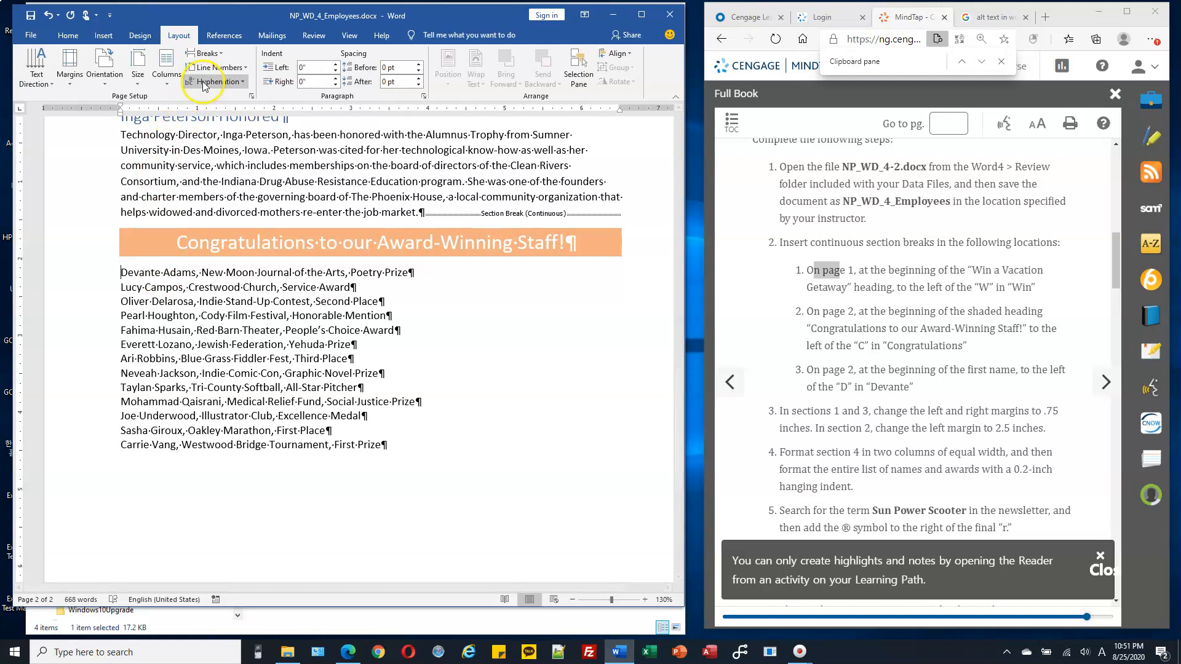
click(213, 56)
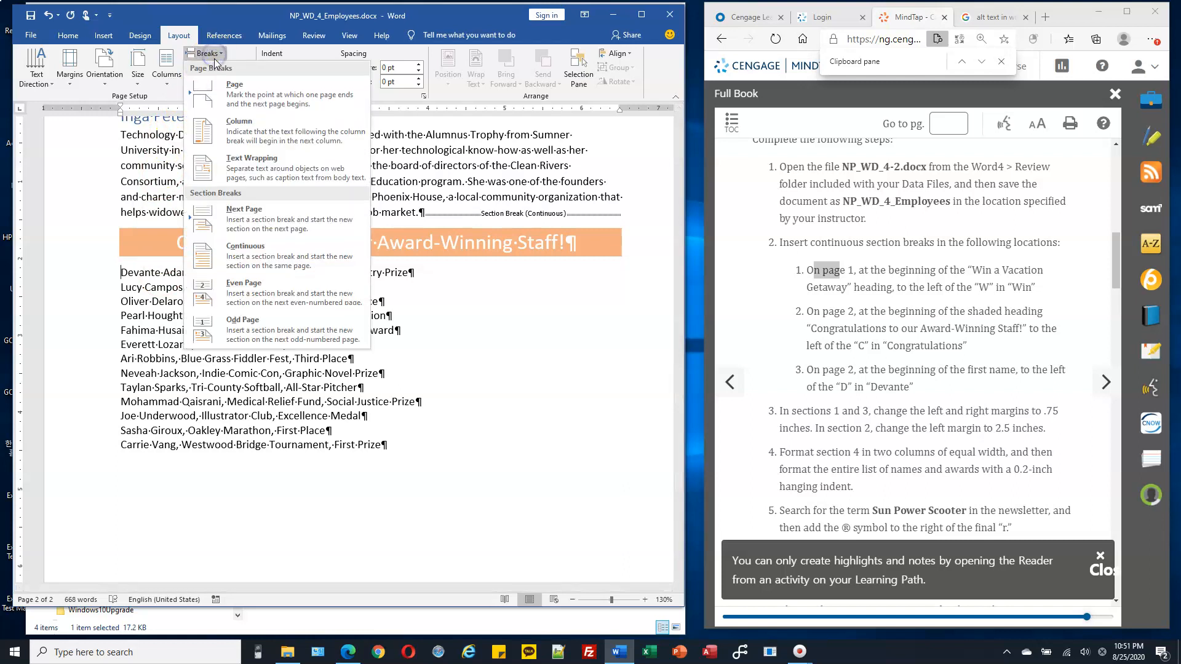
click(269, 253)
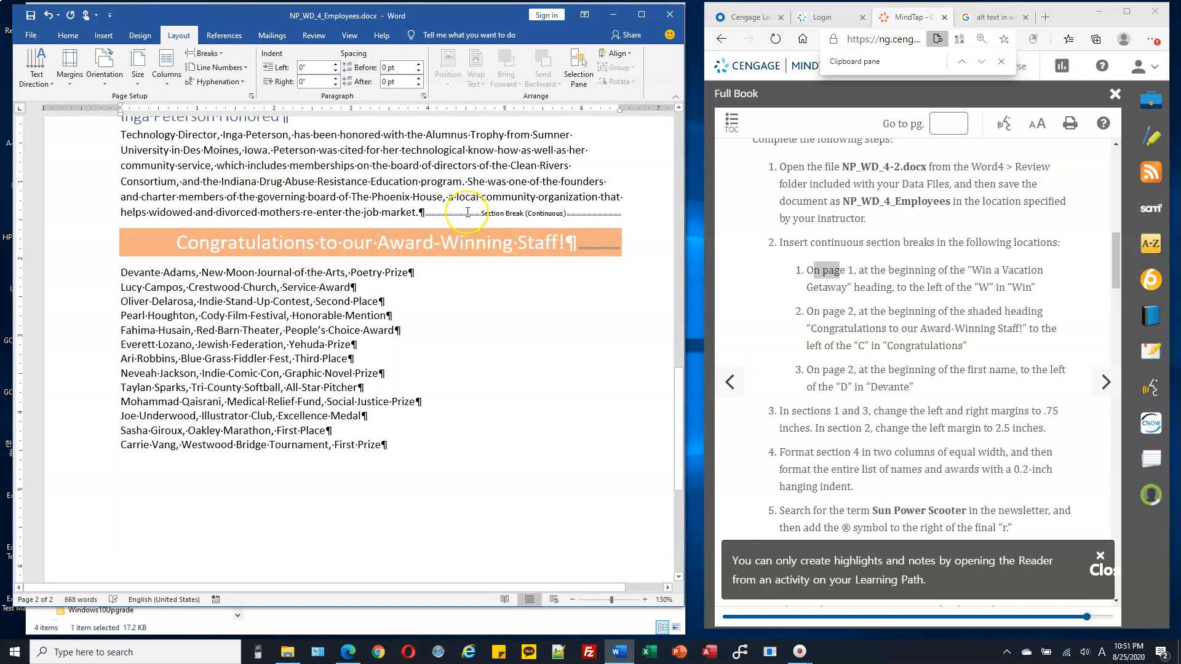
Review the four sections from the title through the articles and shaded heading to the award winners list.
scroll(471, 184, up, 20)
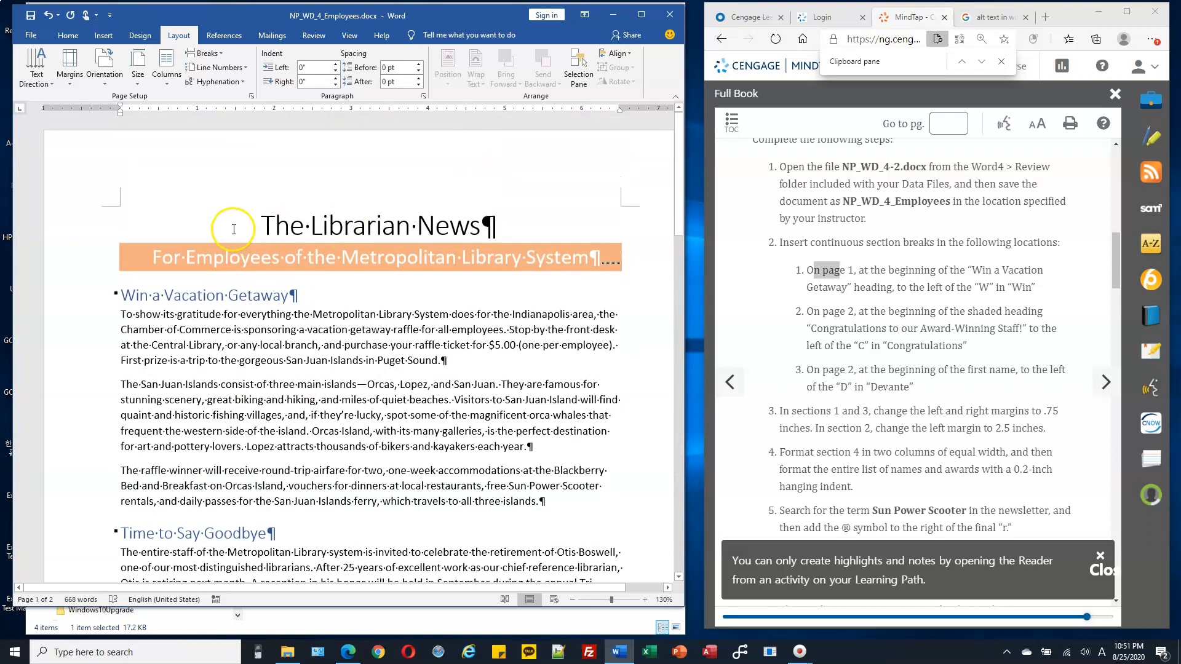
drag(271, 226, 597, 262)
drag(178, 315, 292, 481)
scroll(431, 302, down, 12)
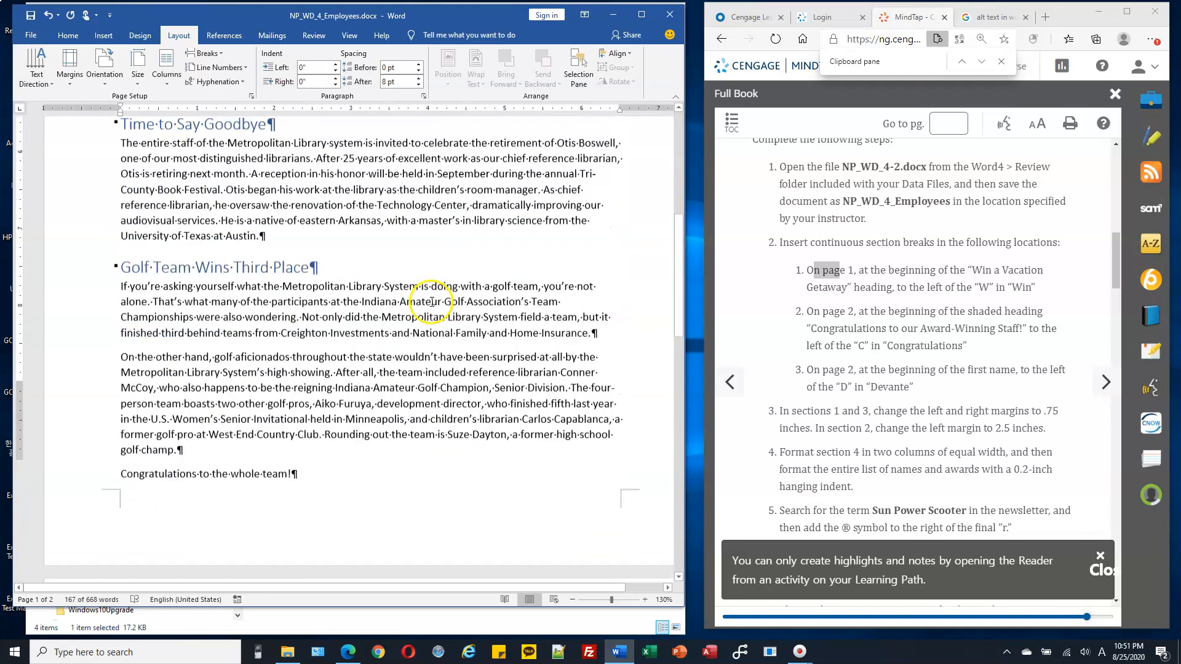
scroll(432, 297, down, 3)
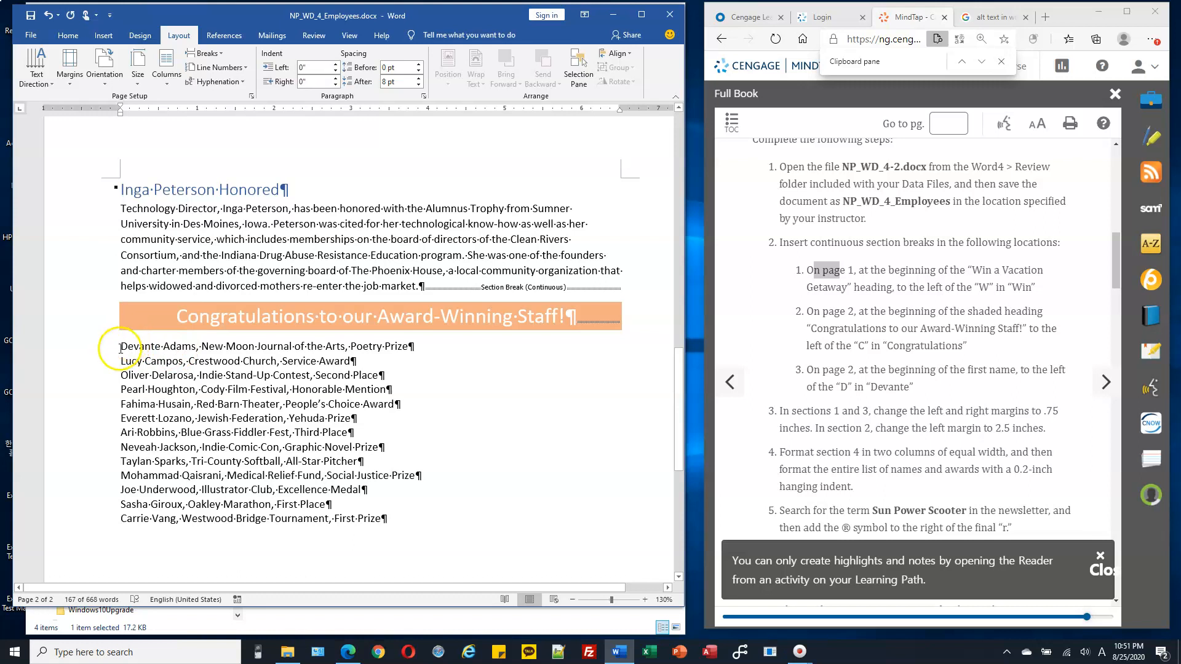
click(356, 317)
click(246, 363)
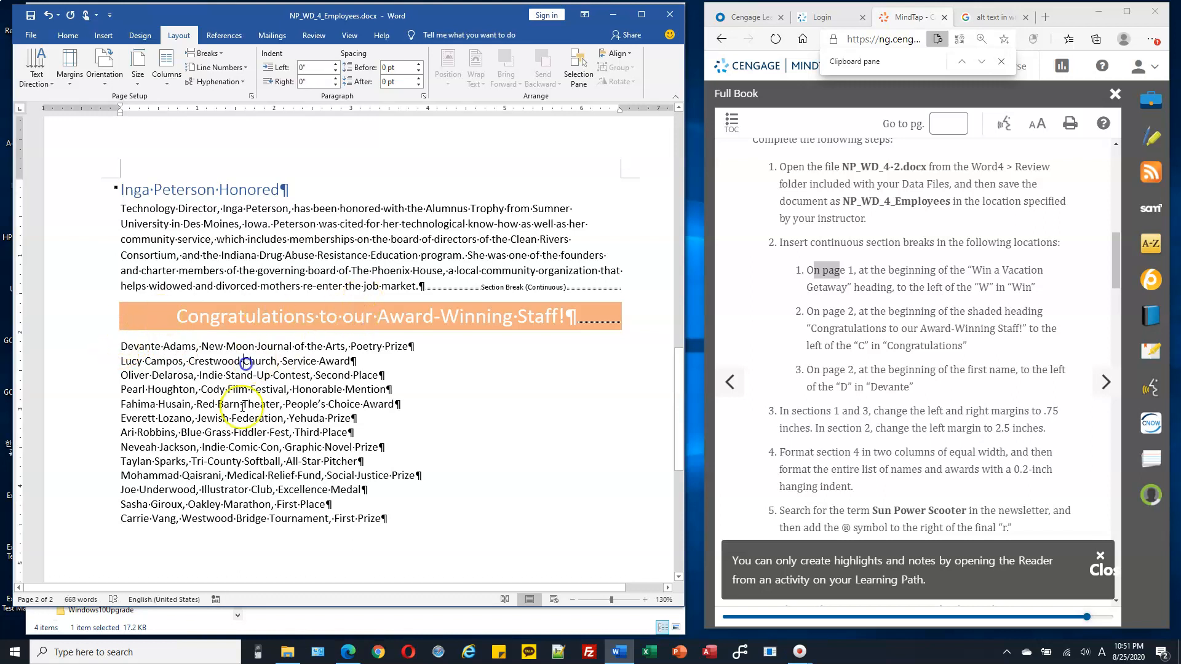
Set the left and right margins of section 1, containing the newsletter title, to .75 inches, applied to this section only.
scroll(784, 418, down, 1)
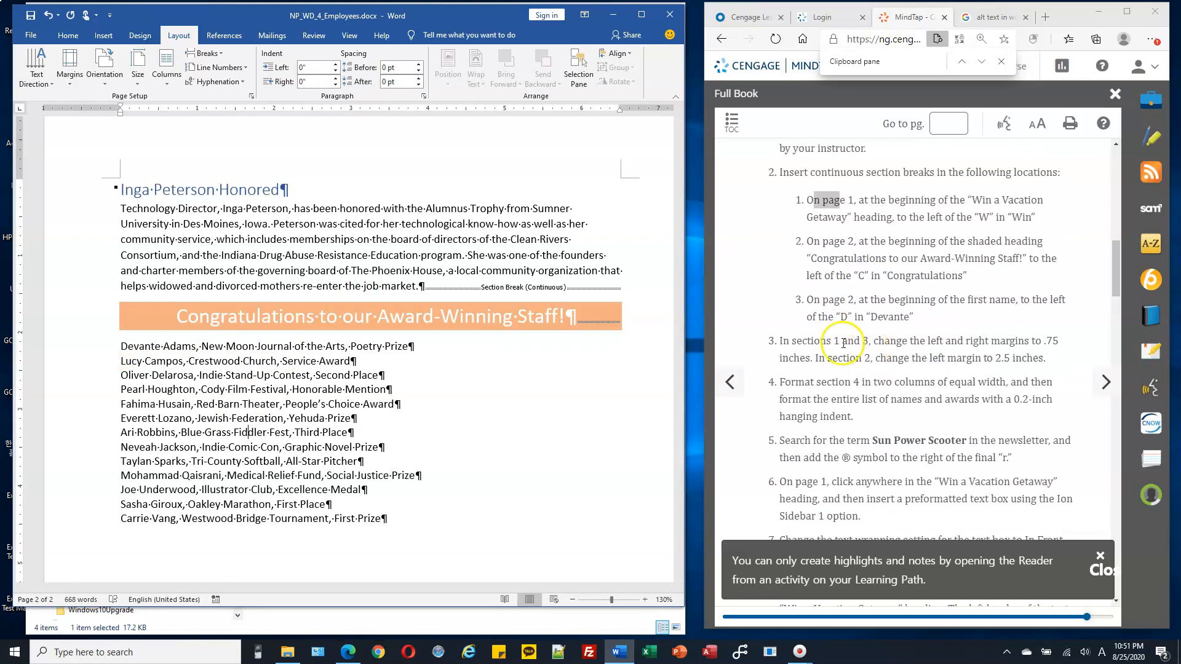
scroll(394, 285, up, 3)
scroll(393, 285, up, 14)
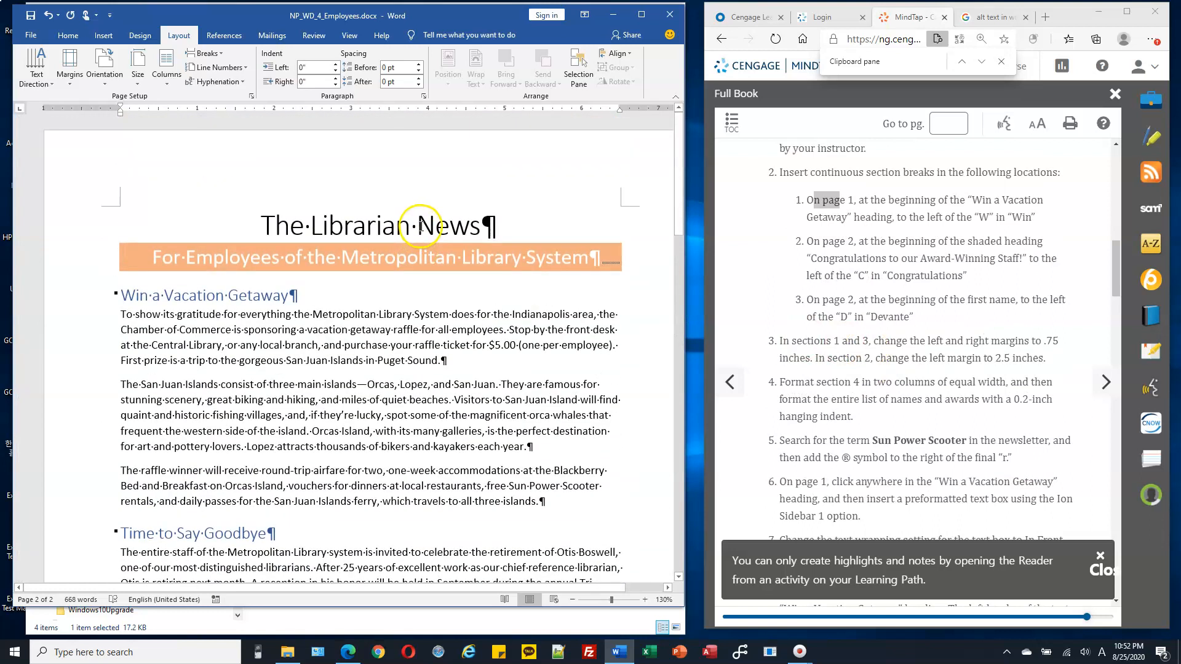
drag(927, 341, 1056, 341)
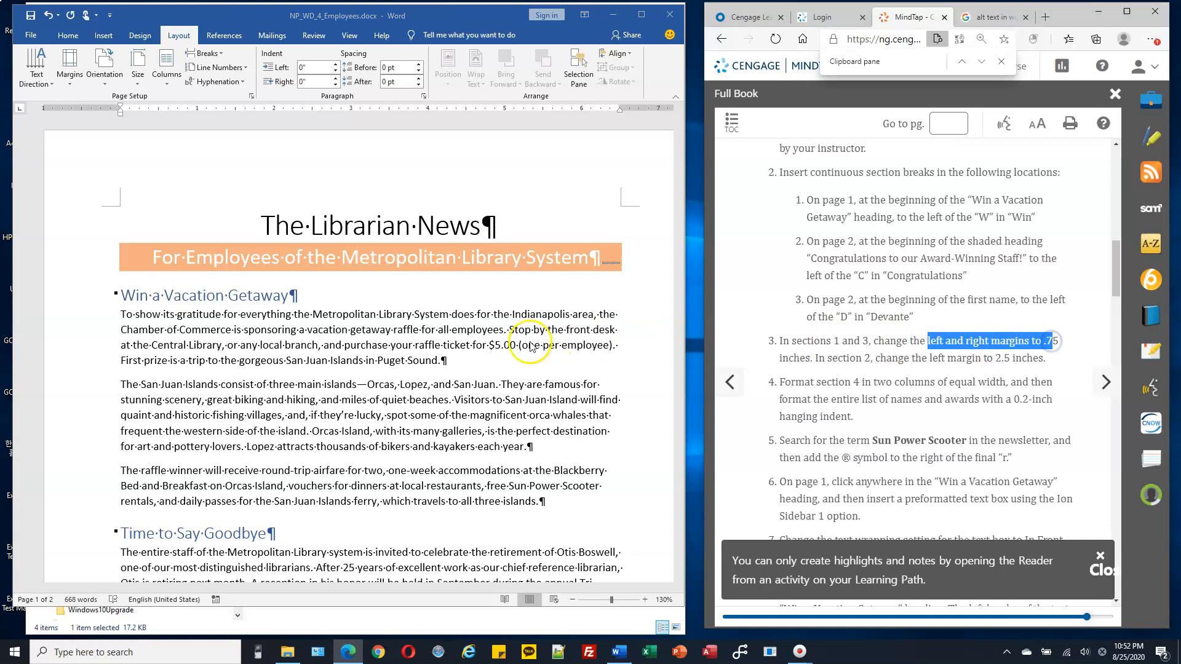
click(267, 307)
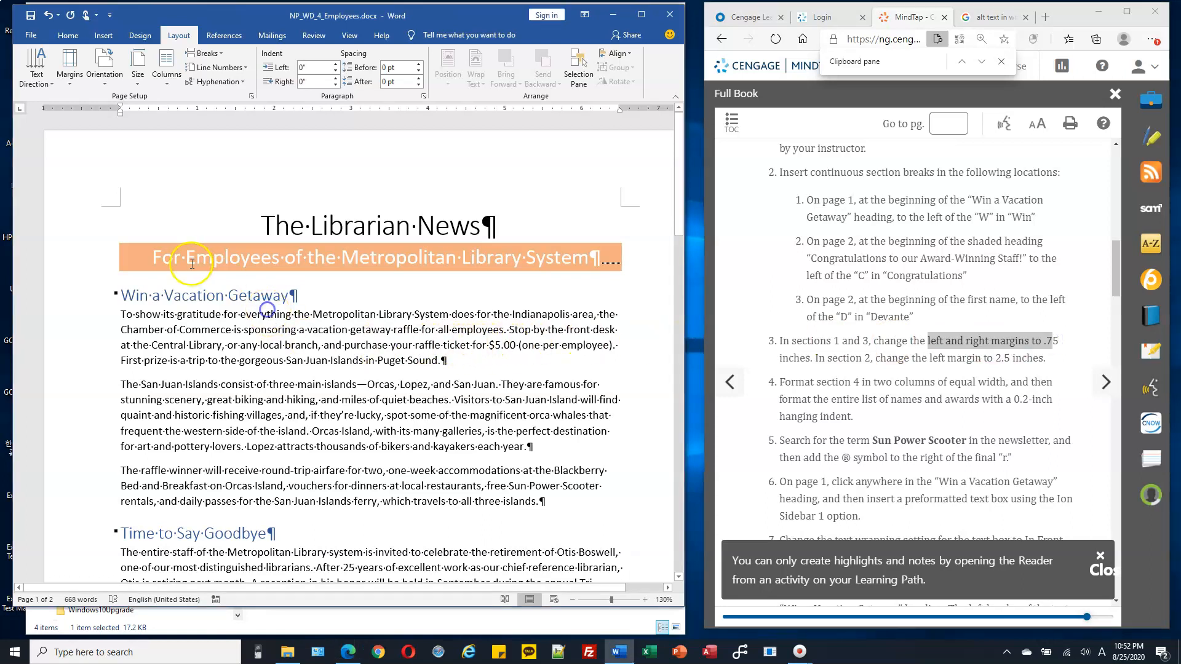
click(289, 227)
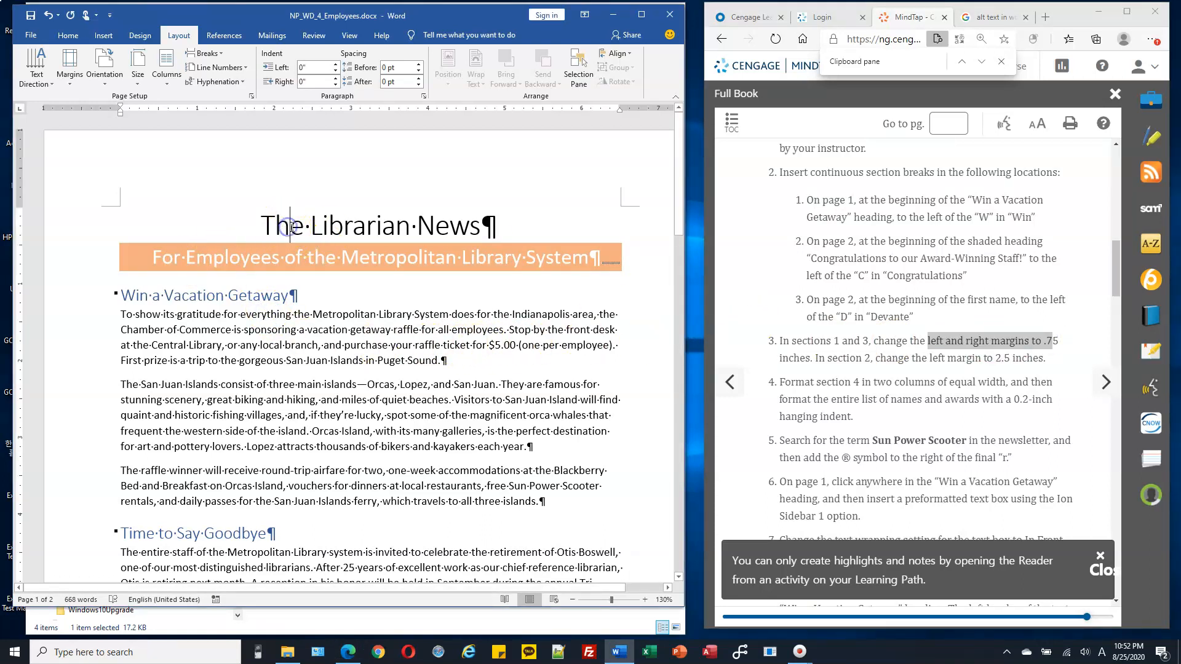
click(303, 225)
click(299, 256)
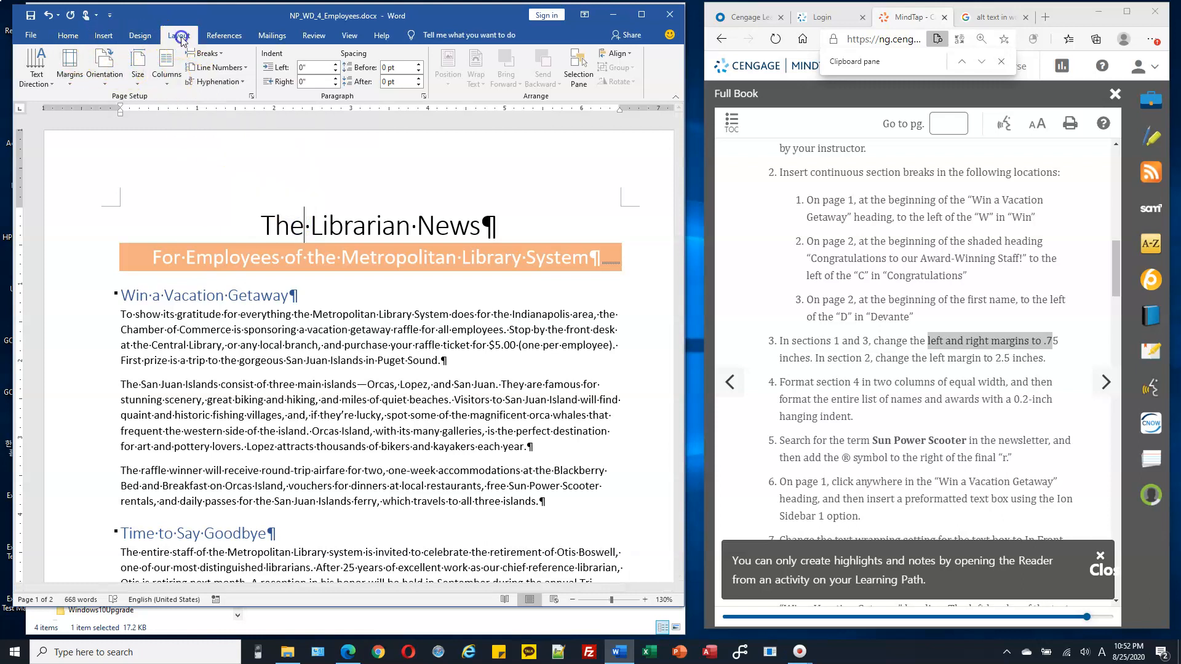
click(69, 75)
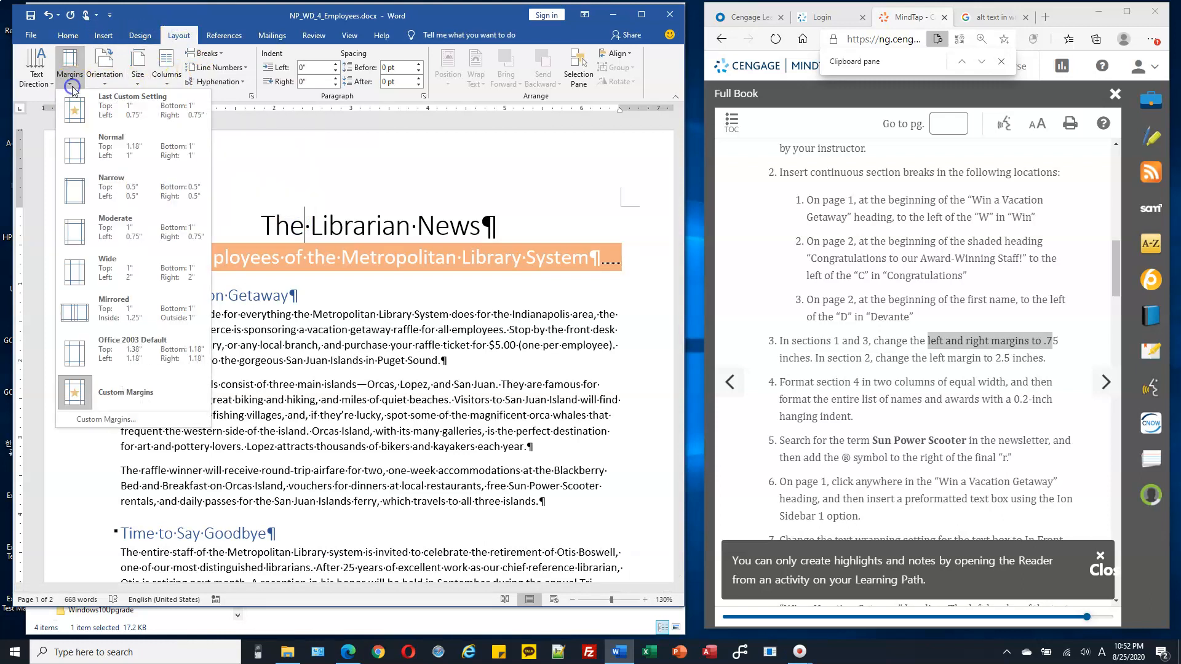
click(131, 421)
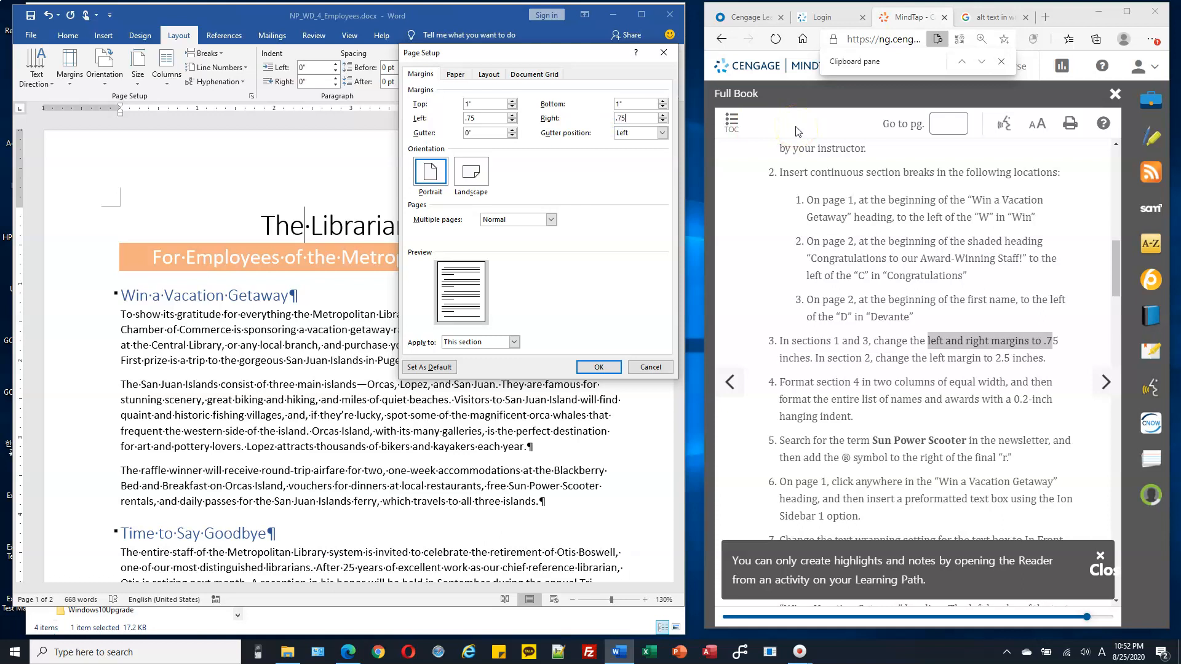
click(622, 367)
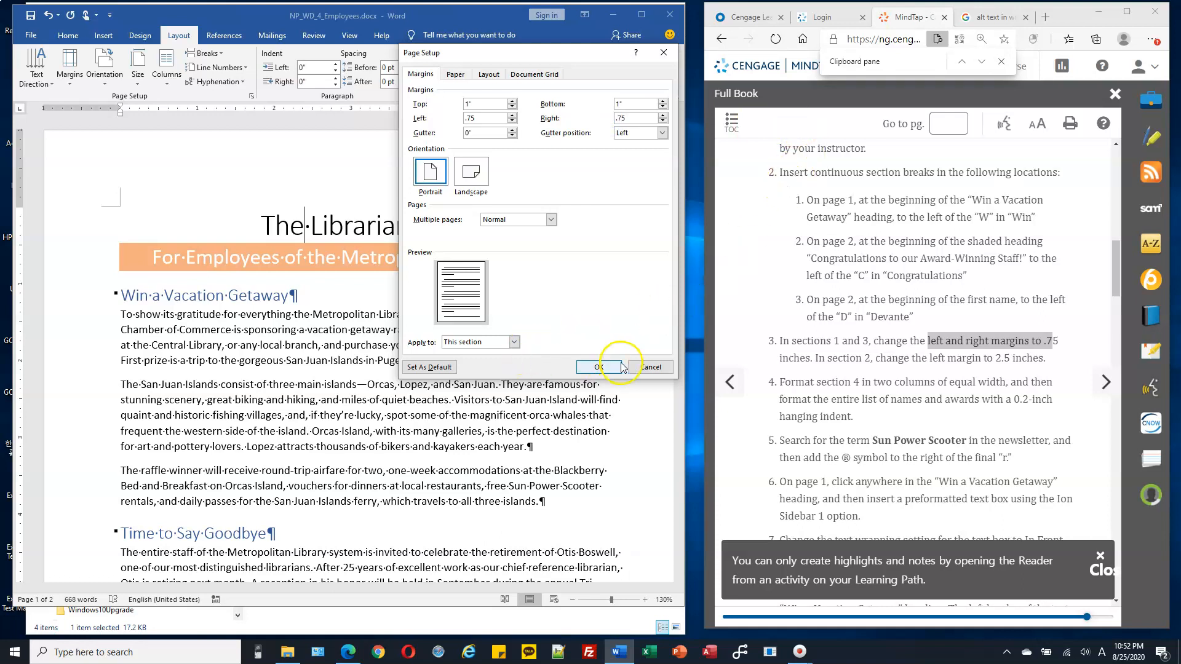
Select the shaded subtitle line to check how section 1's margins compare with the text below it.
click(136, 247)
drag(102, 249, 589, 258)
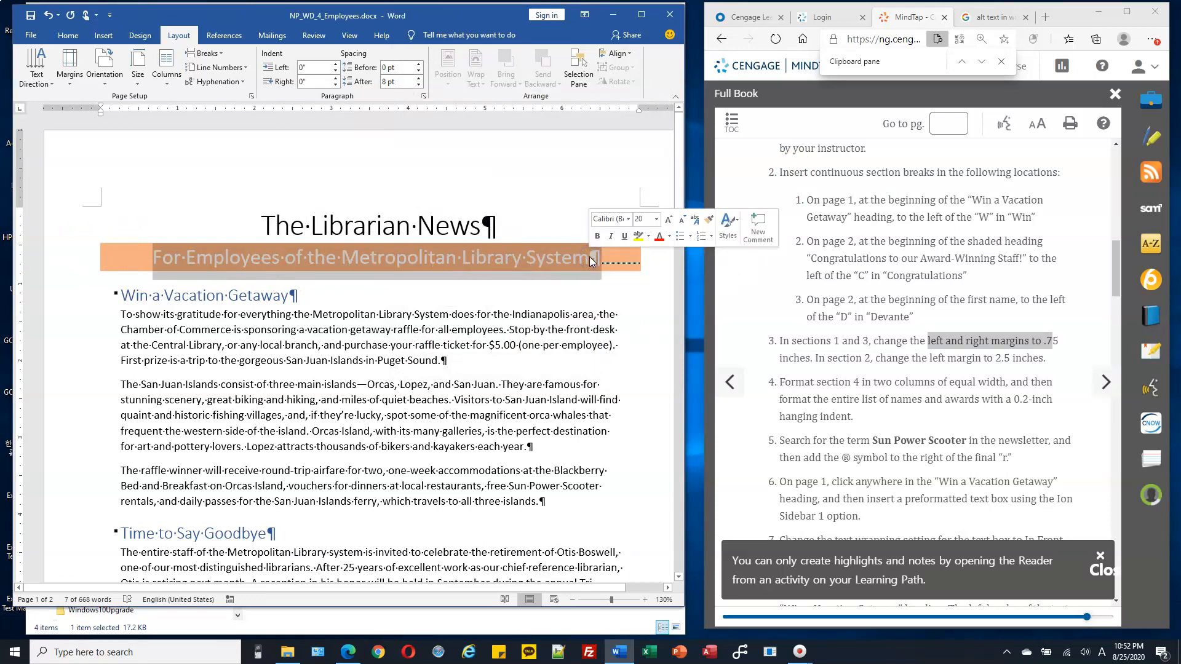
drag(463, 257, 585, 258)
click(266, 330)
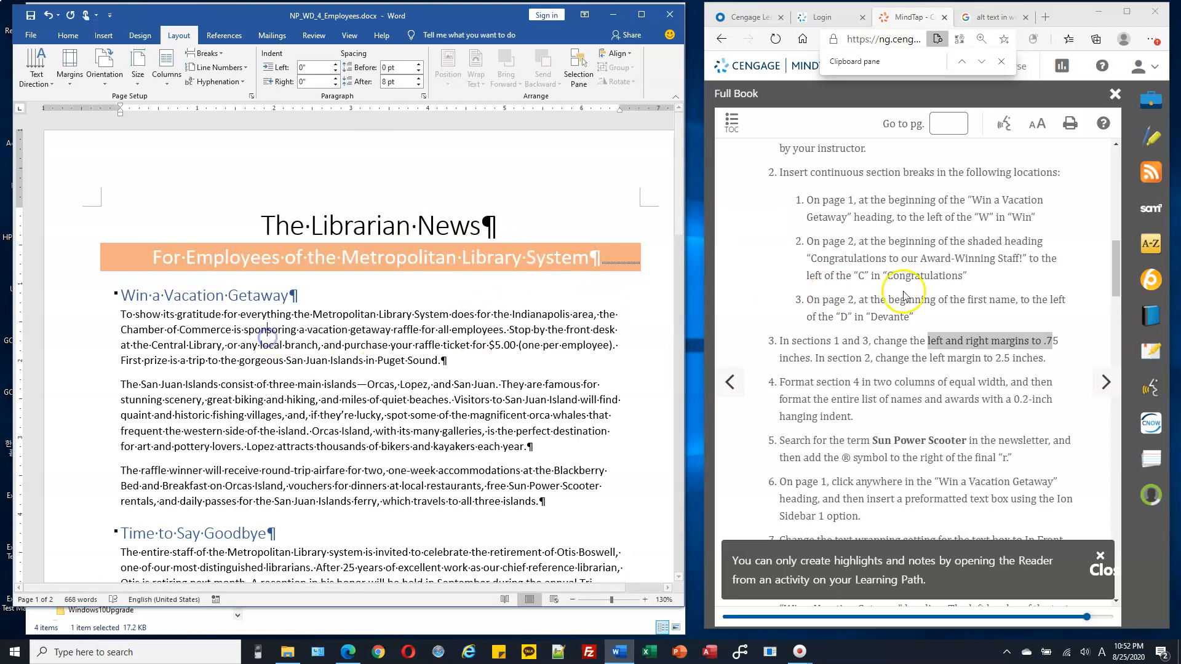
Read the section 2 margin instruction and identify the article text starting at "Win a Vacation Getaway" that it covers.
double_click(867, 341)
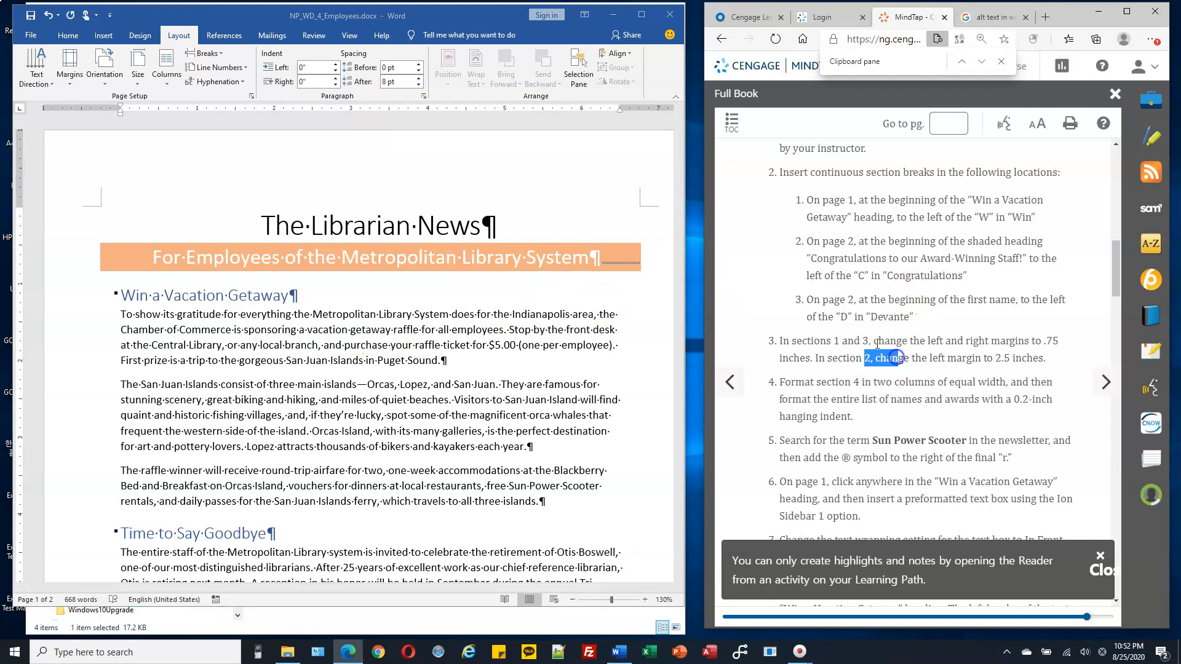
scroll(456, 343, down, 3)
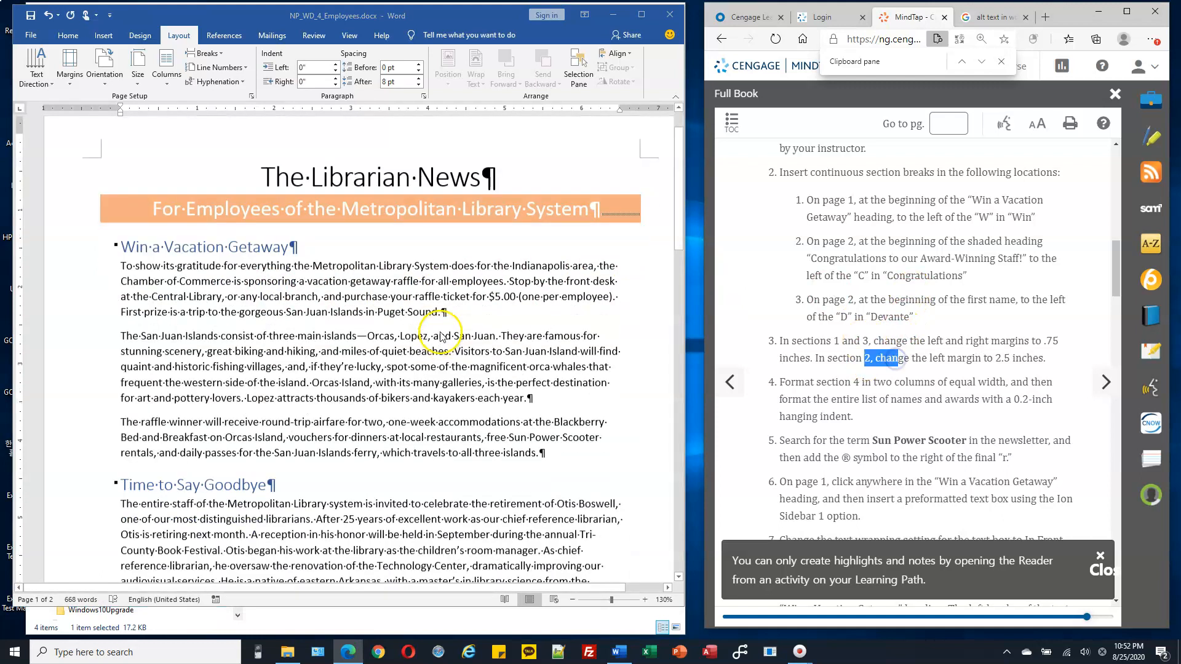
click(174, 235)
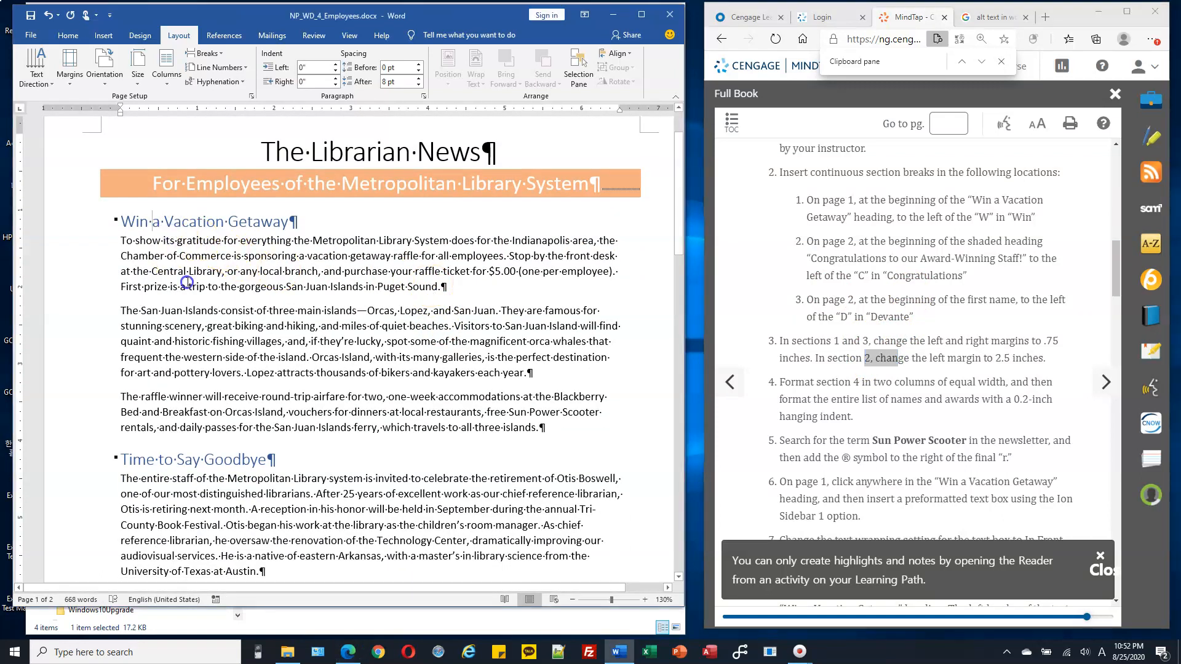
drag(187, 282, 250, 406)
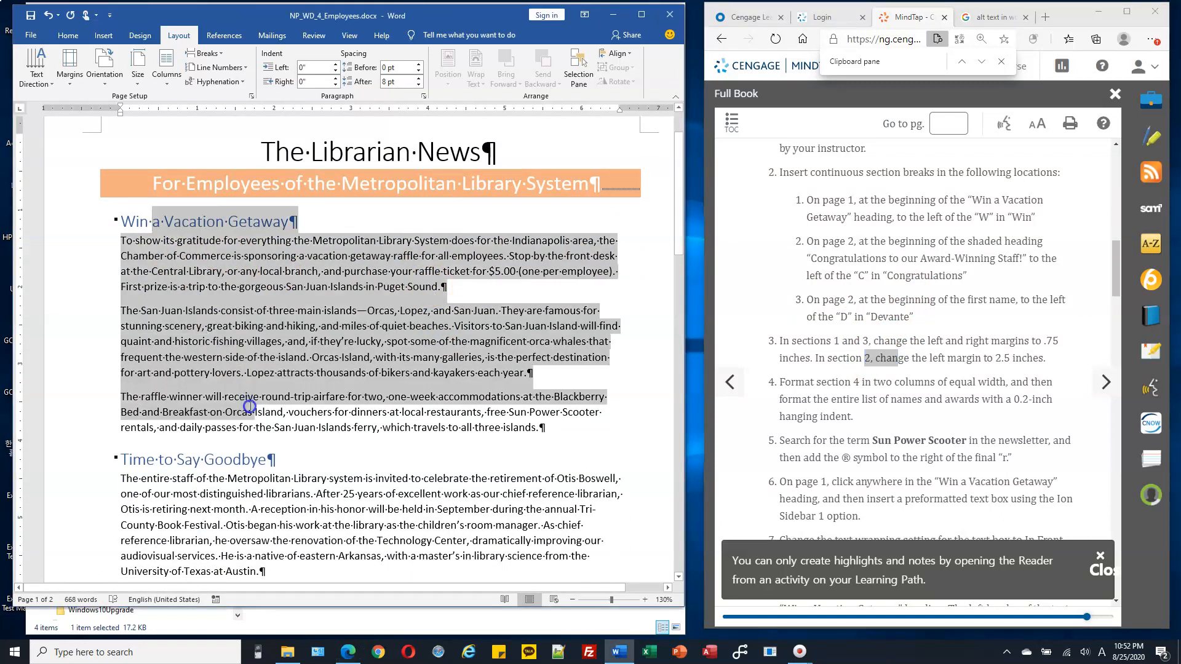
click(300, 299)
click(249, 274)
click(227, 254)
double_click(229, 263)
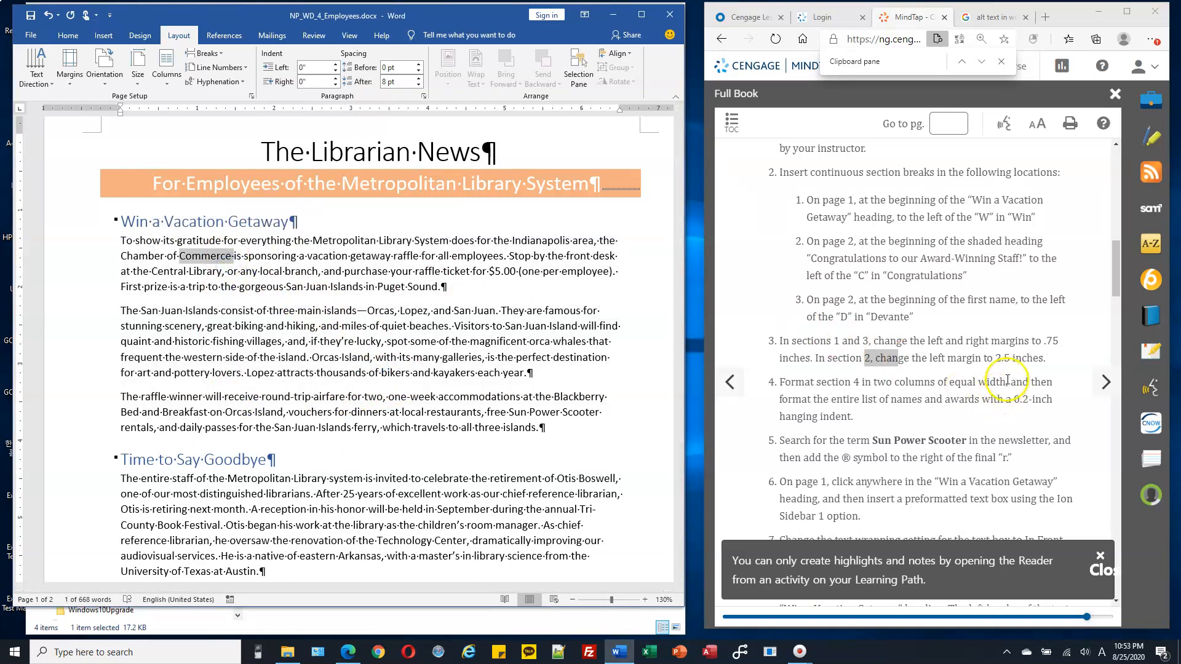
Set the left margin of section 2, containing the newsletter articles, to 2.5 inches, applied to this section only.
click(930, 360)
drag(929, 360, 1012, 360)
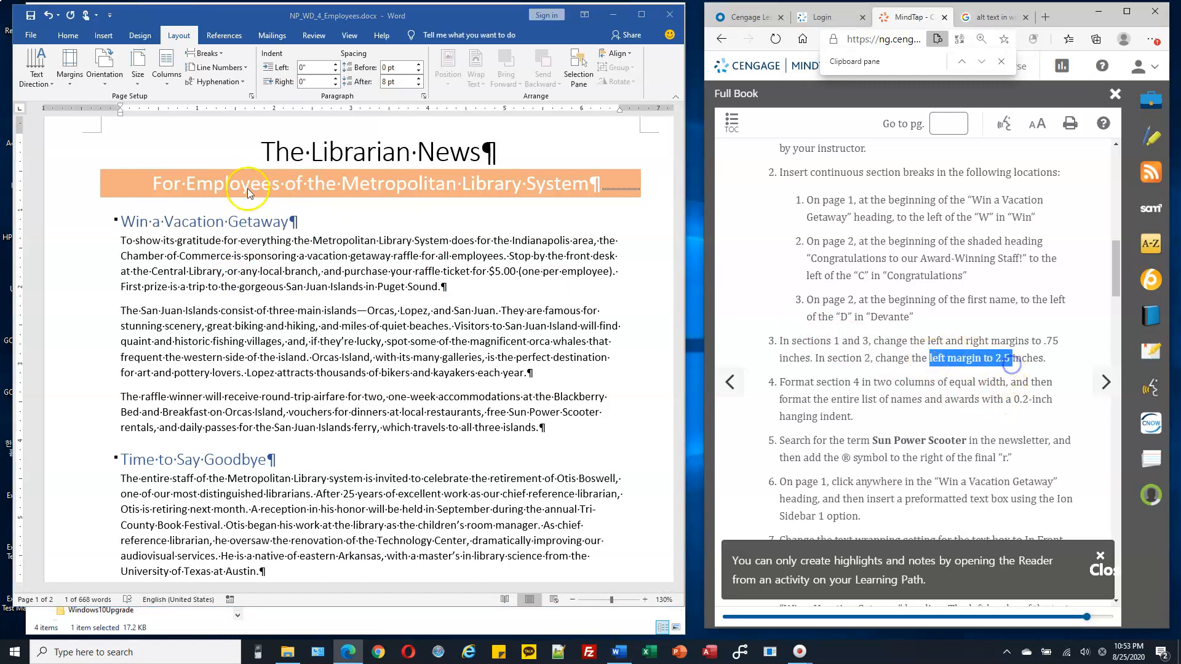
click(254, 274)
click(250, 262)
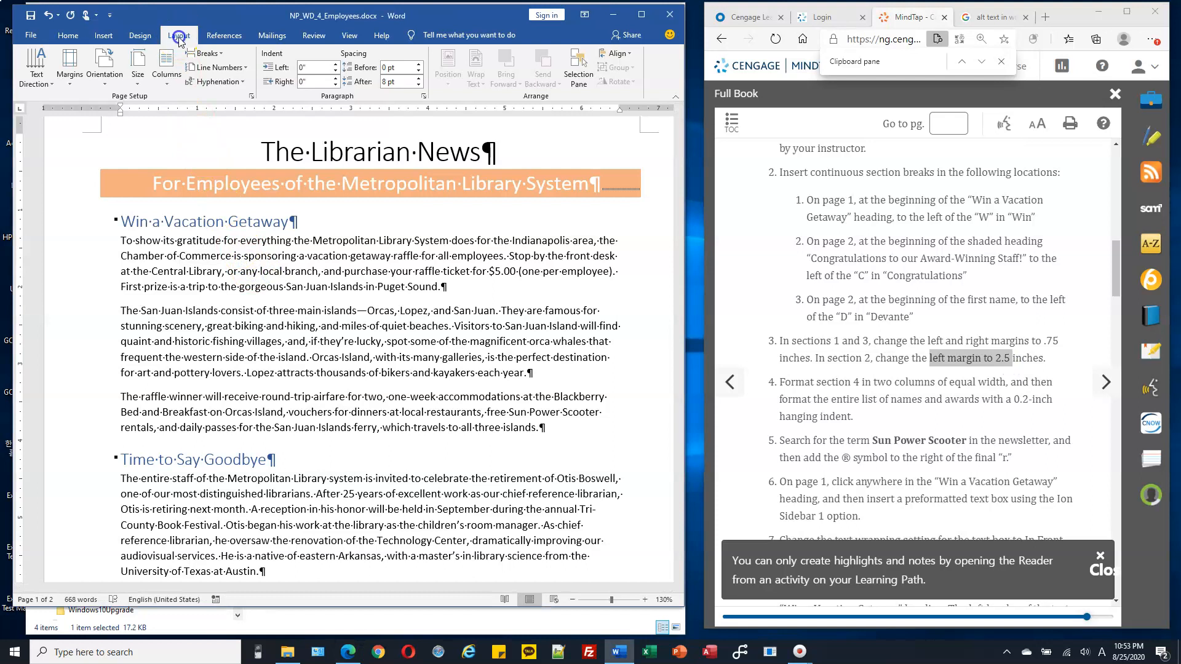
click(69, 64)
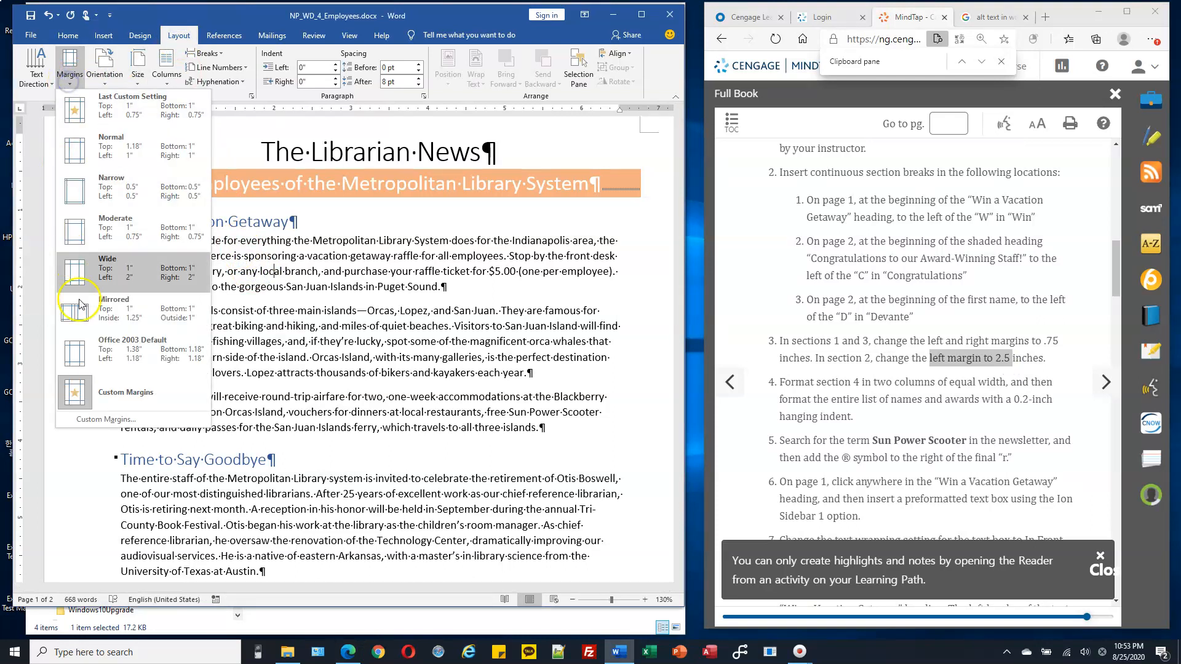
click(105, 424)
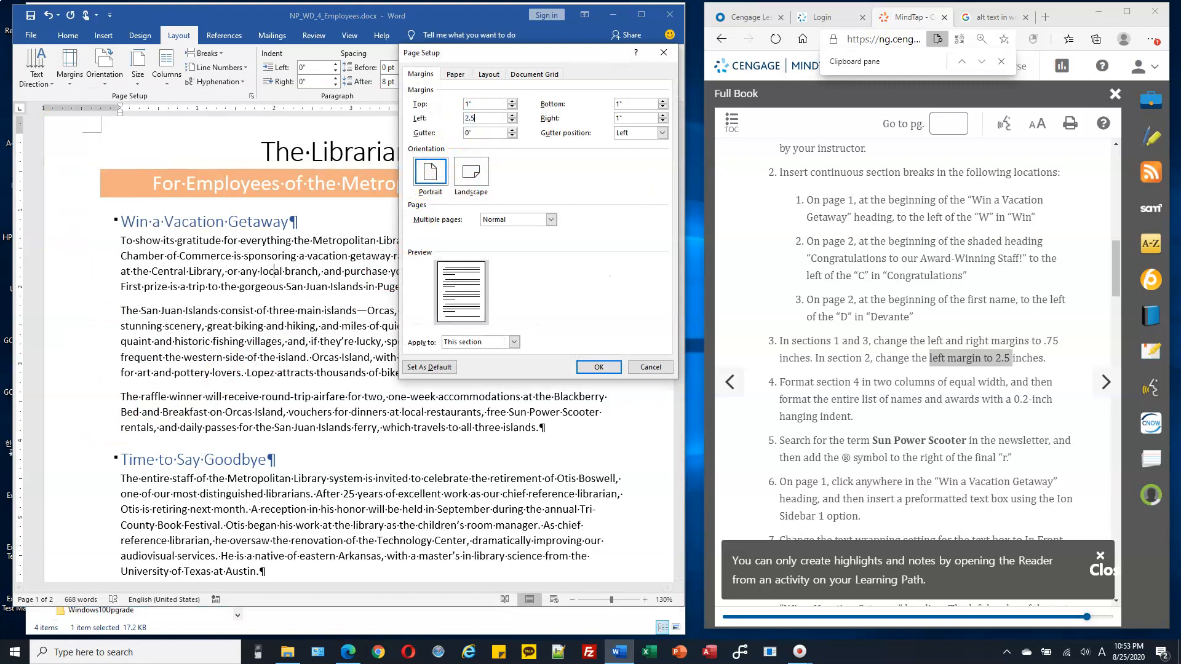
click(600, 368)
drag(279, 241, 355, 374)
click(281, 287)
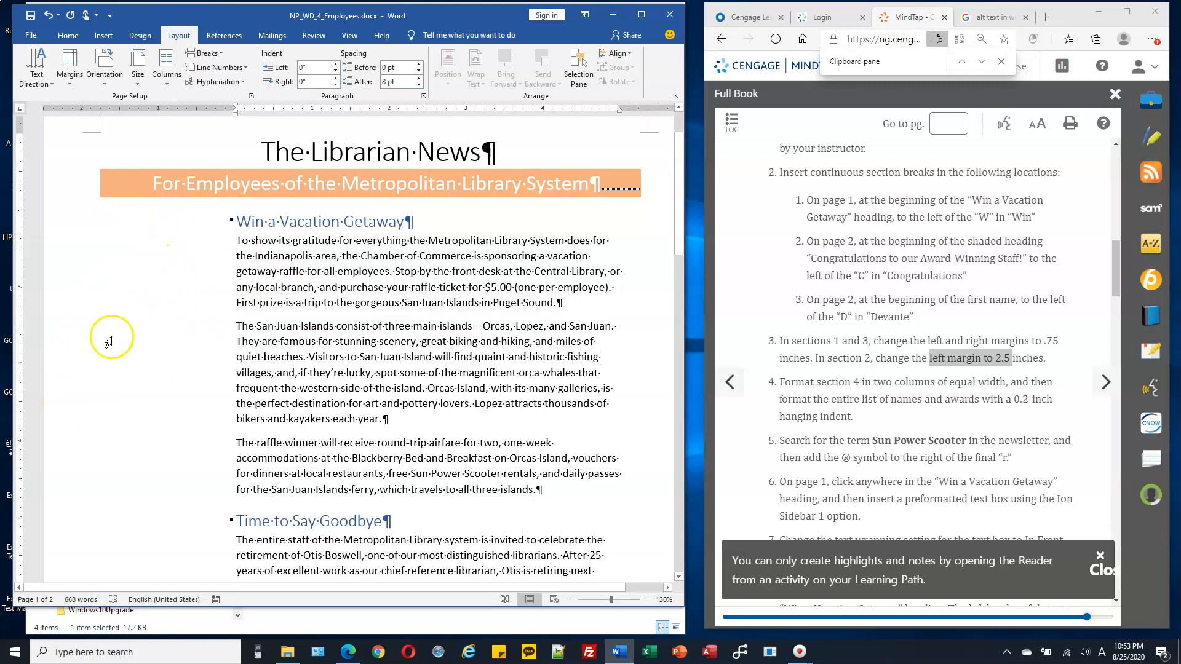
Check the margin instruction for section 3 and locate its shaded heading "Congratulations to our Award-Winning Staff!" on page 2.
drag(862, 340, 883, 341)
scroll(393, 318, down, 10)
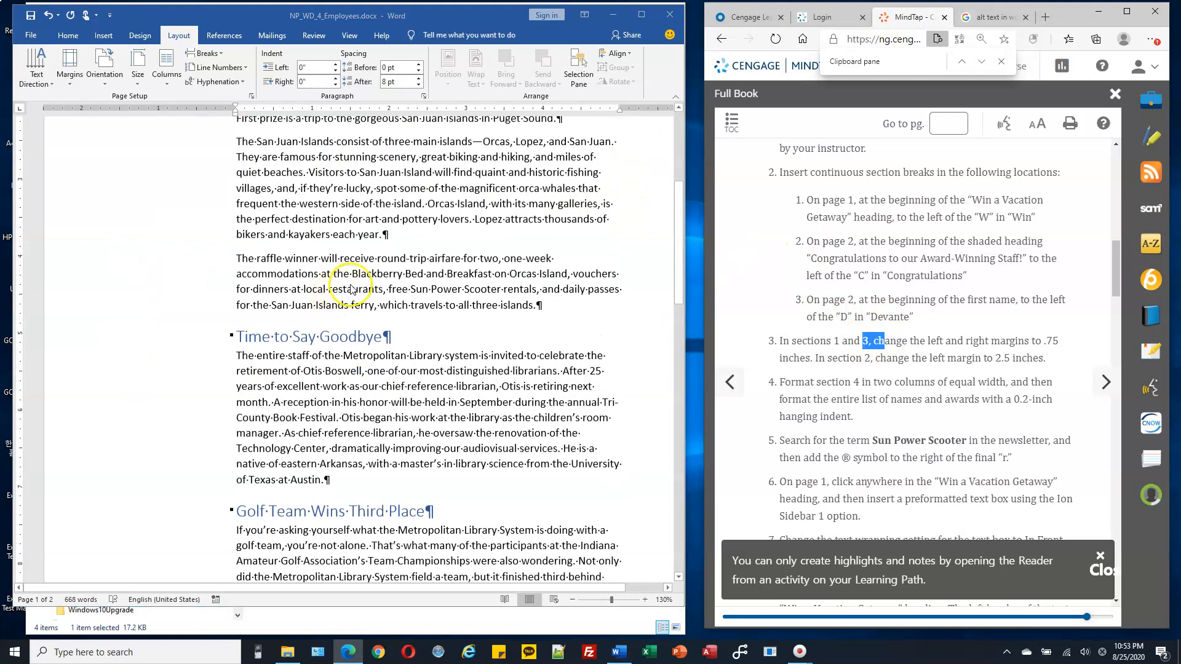
scroll(379, 272, down, 9)
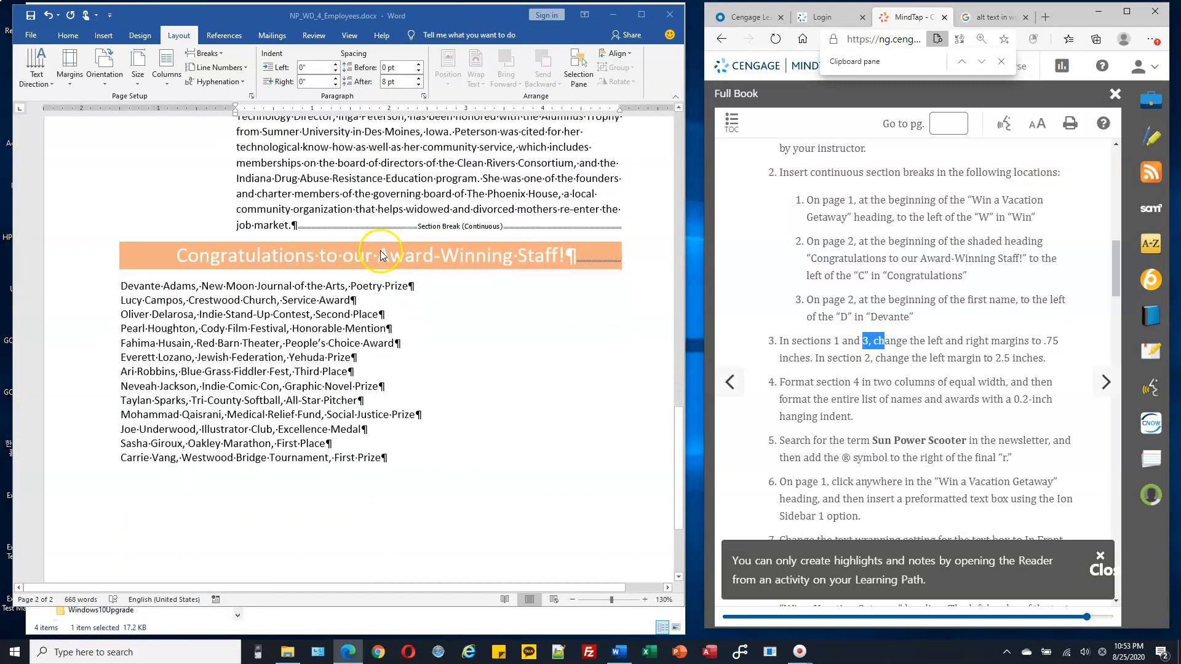
scroll(363, 295, up, 2)
click(295, 299)
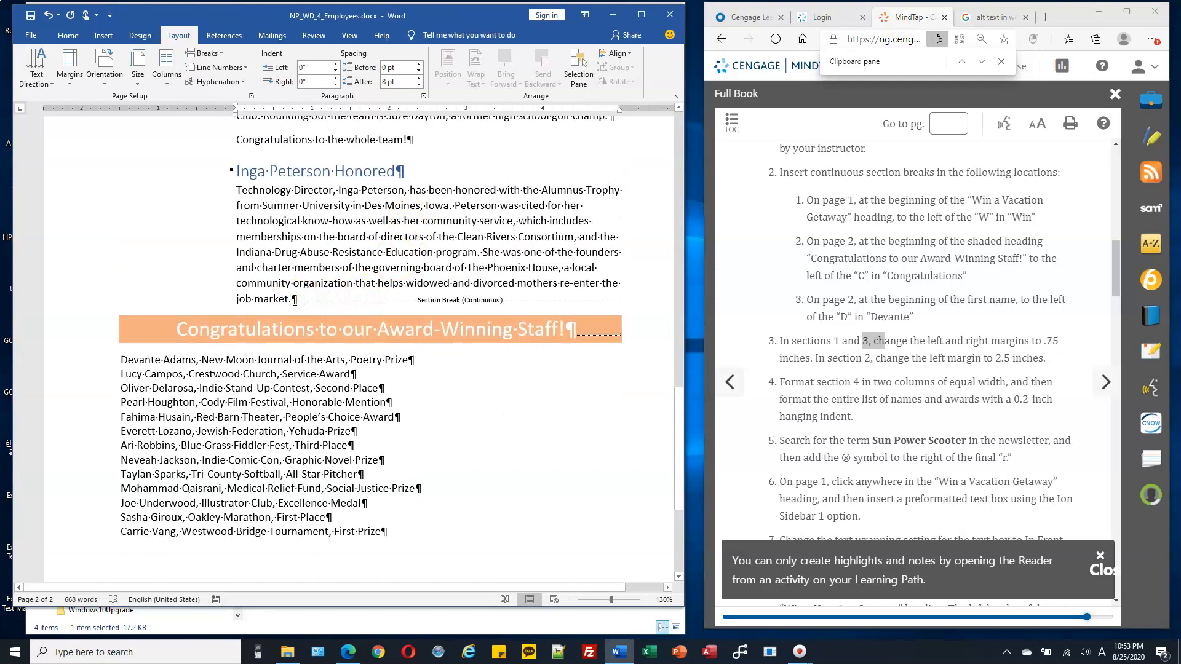
click(194, 331)
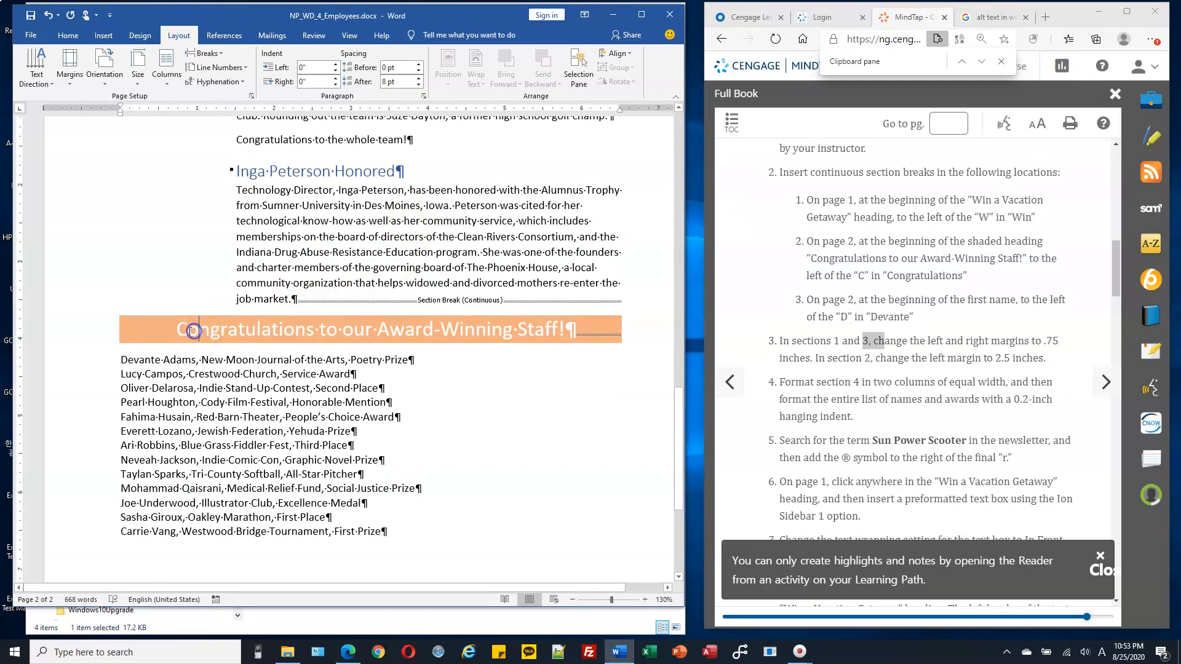
drag(182, 330, 187, 330)
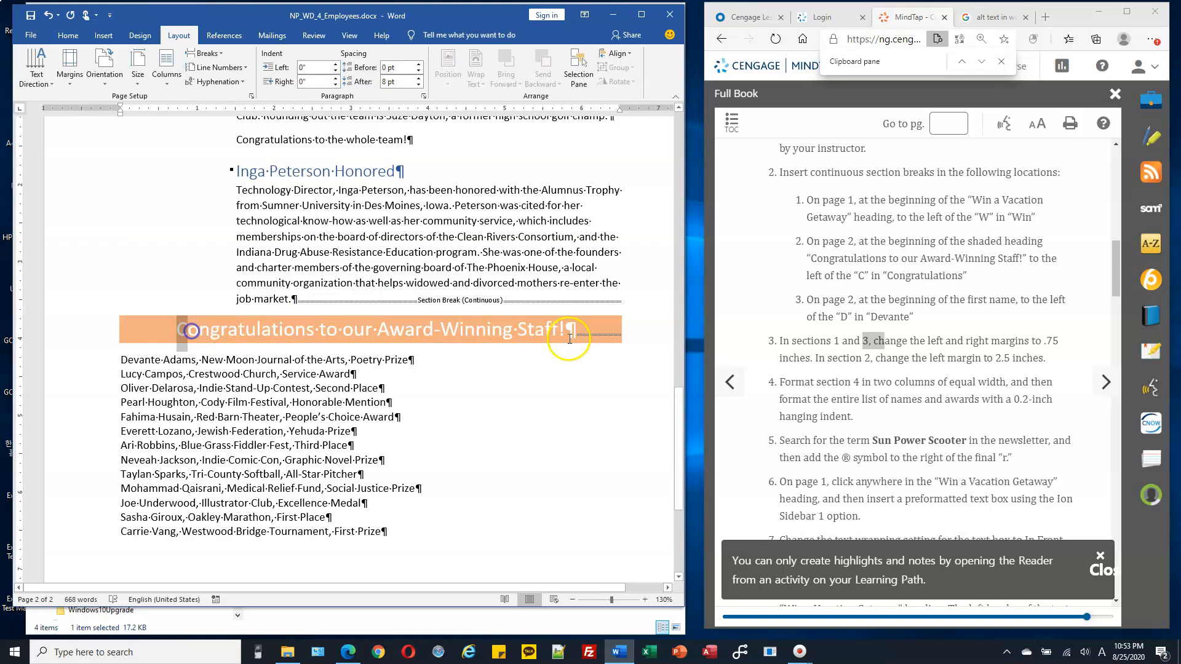
Set the left and right margins of section 3, containing the shaded congratulations heading, to .75 inches, applied to this section only.
click(263, 331)
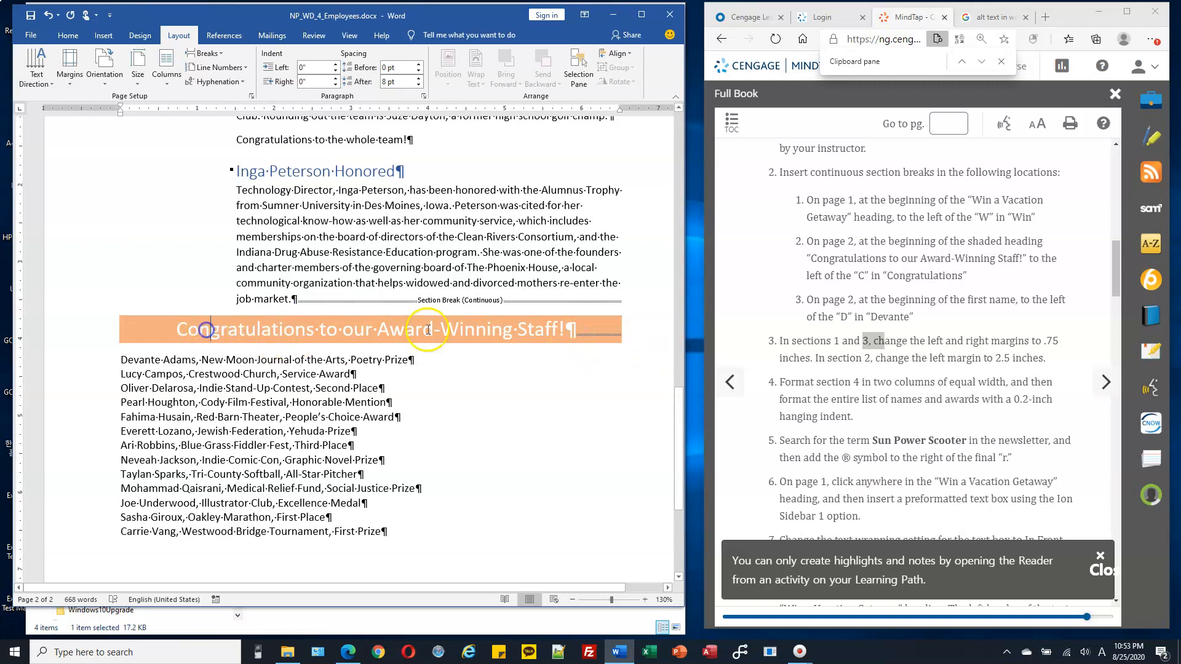
click(277, 331)
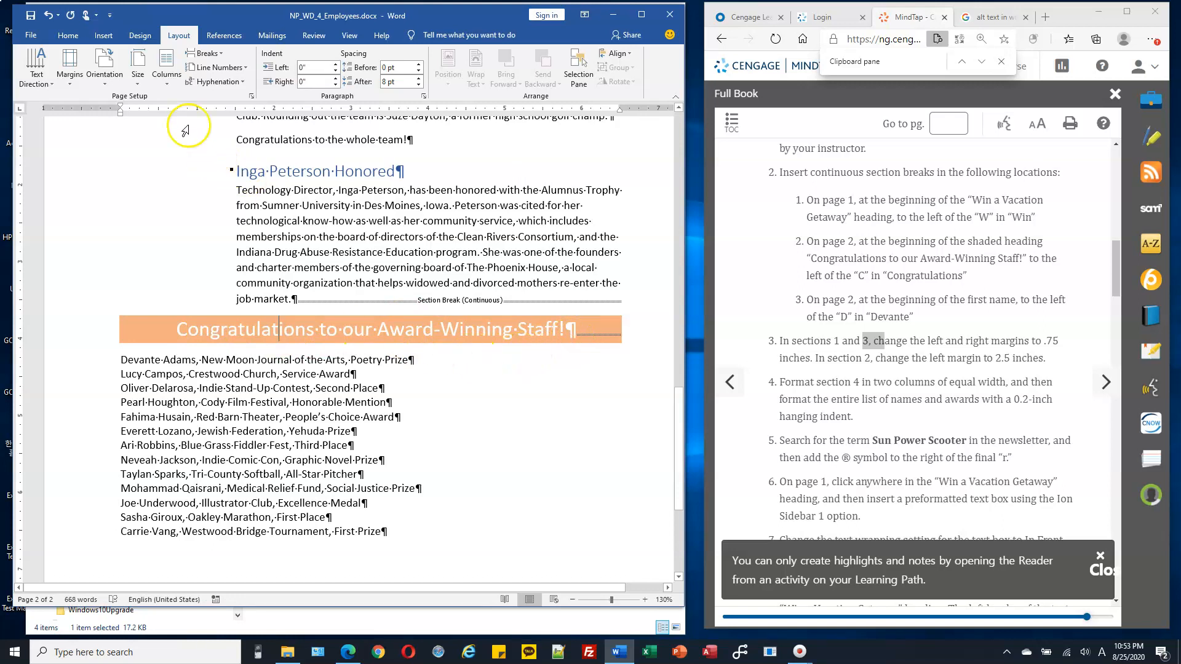
click(72, 88)
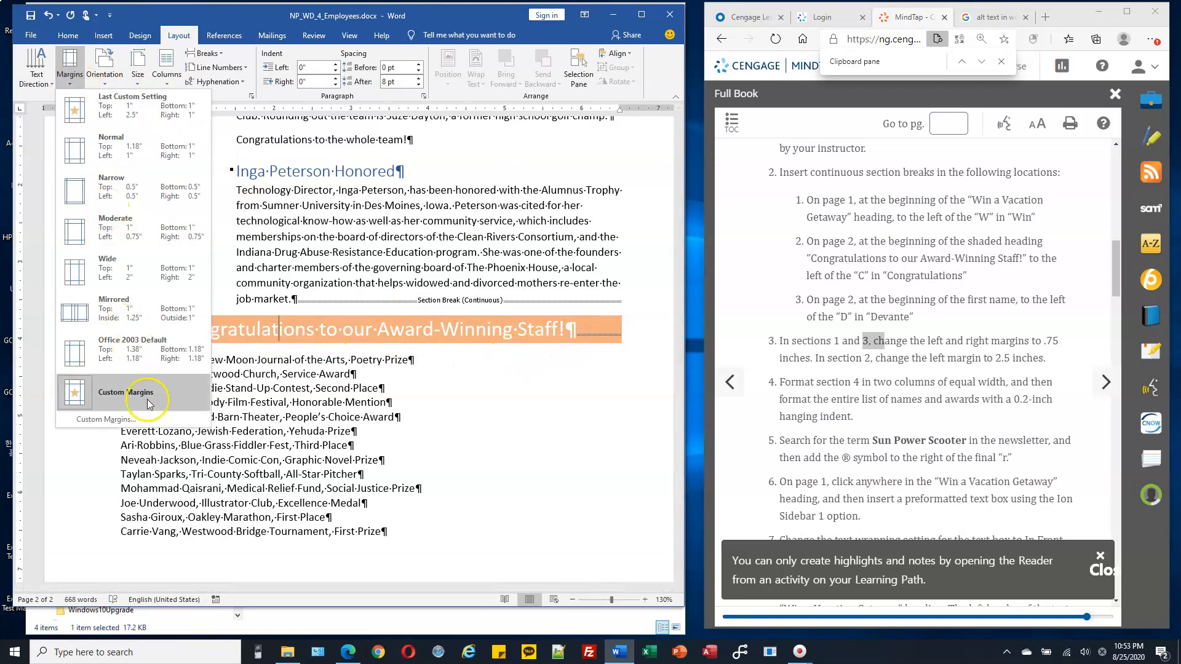
click(152, 420)
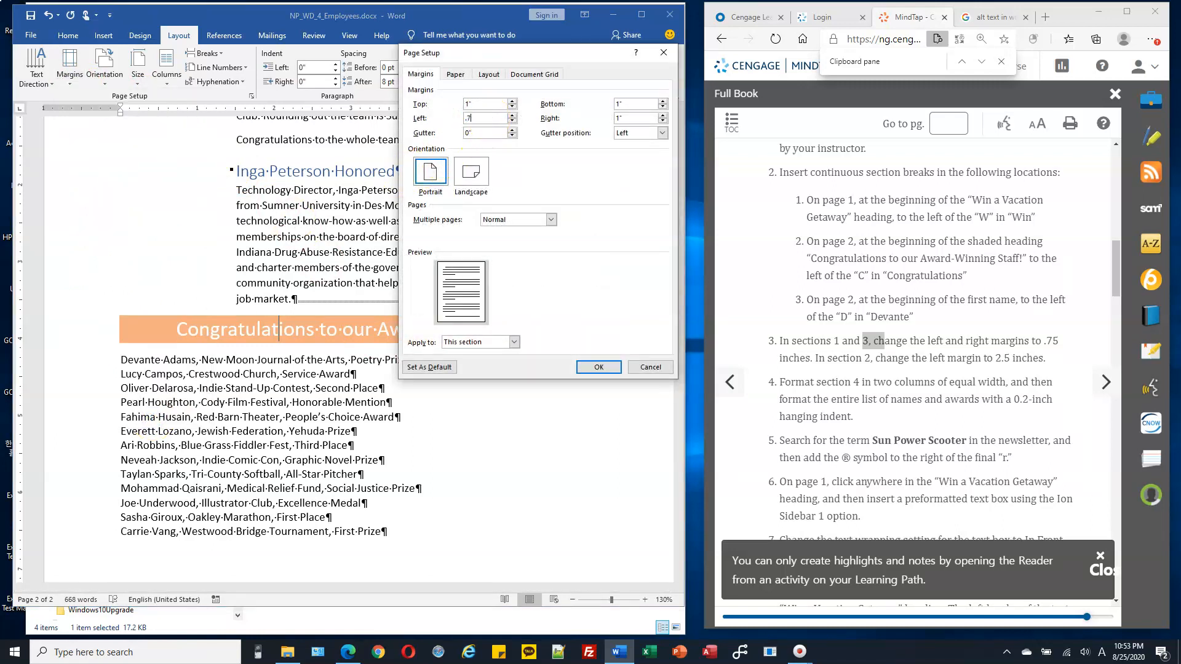
click(653, 102)
click(599, 367)
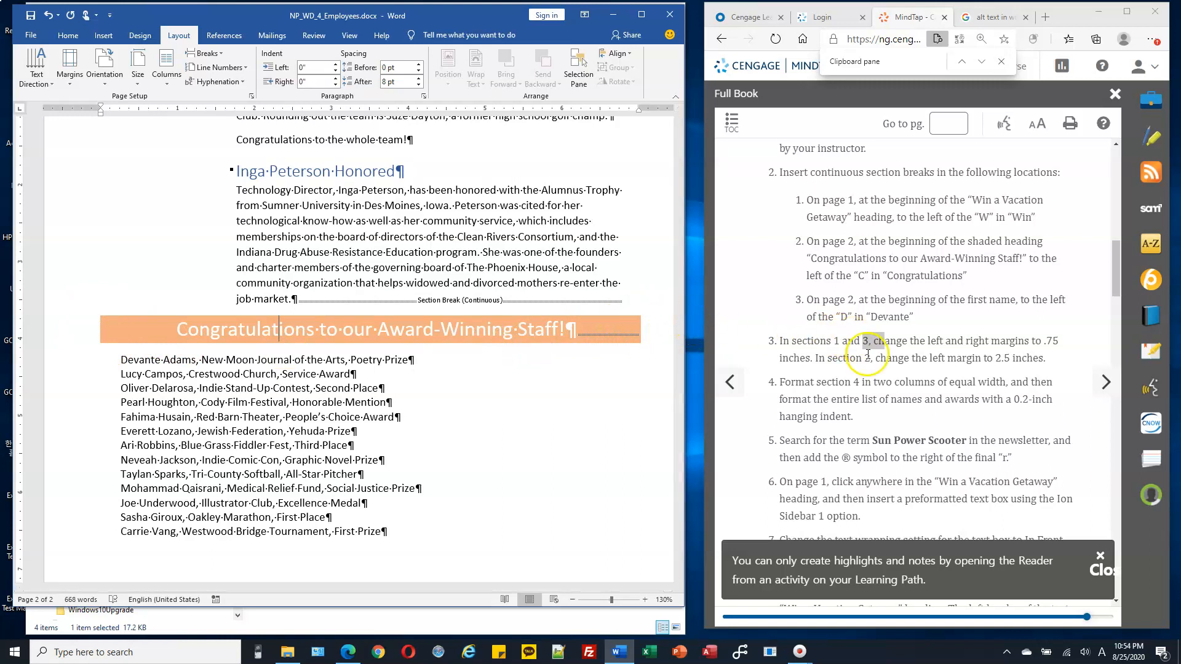
Read the two-column instruction for section 4 and identify the list of award winners it applies to.
drag(804, 382, 859, 382)
scroll(861, 375, down, 2)
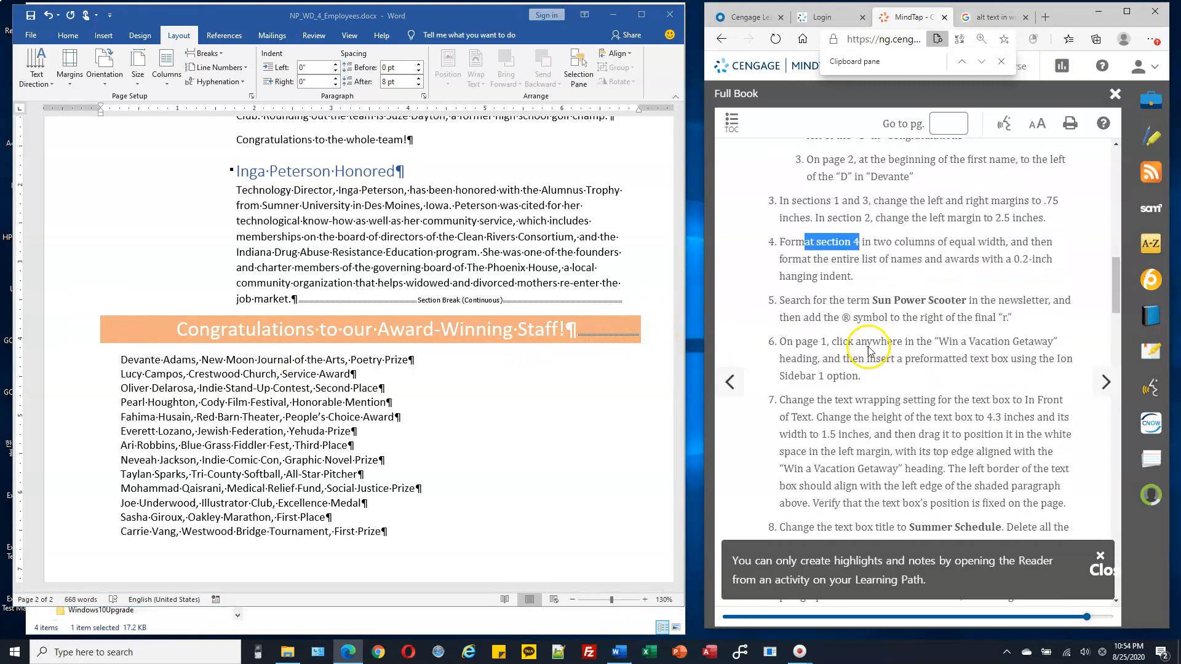
click(246, 387)
drag(144, 374, 202, 478)
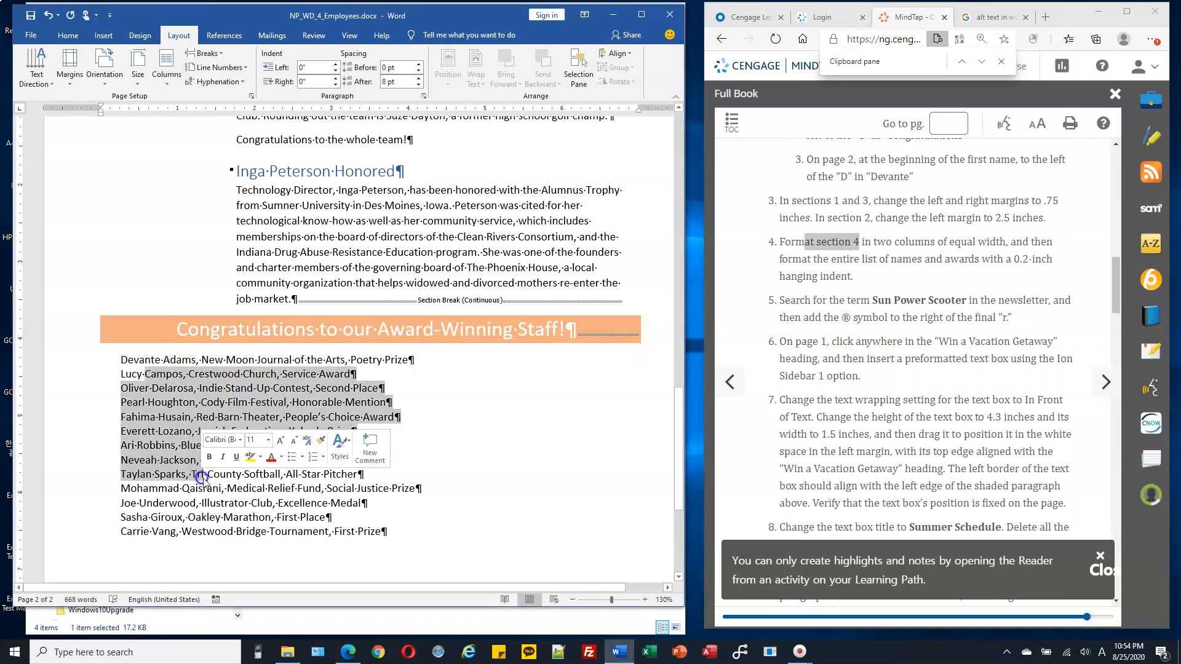
click(203, 487)
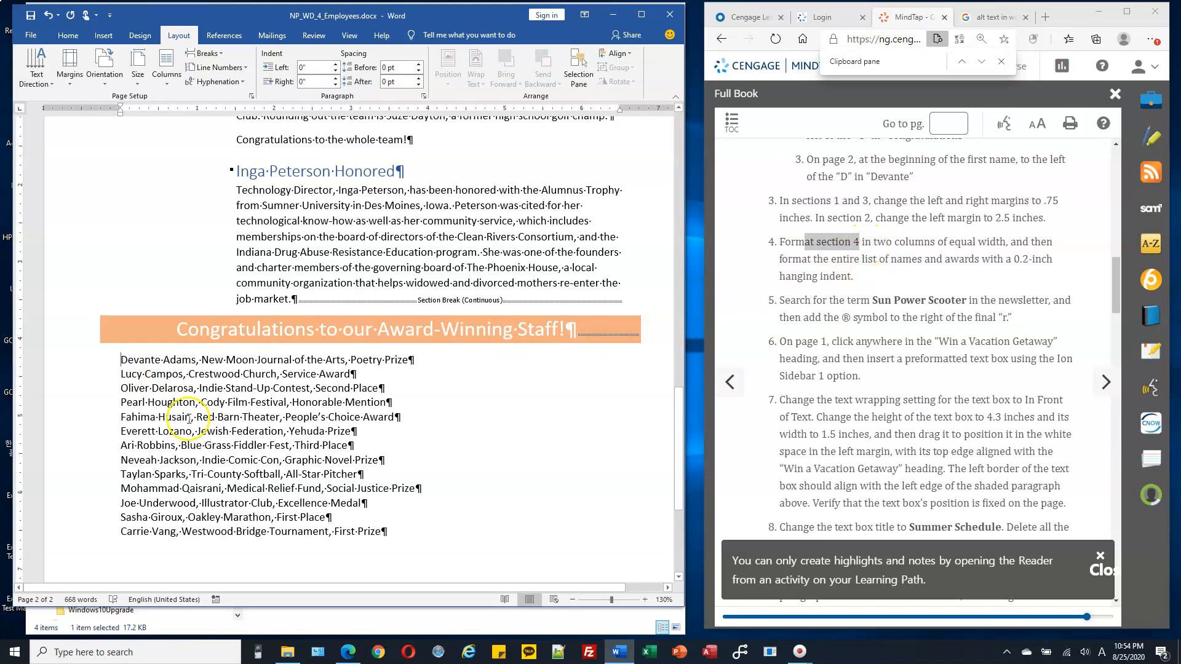
click(233, 401)
drag(873, 242, 960, 241)
click(267, 415)
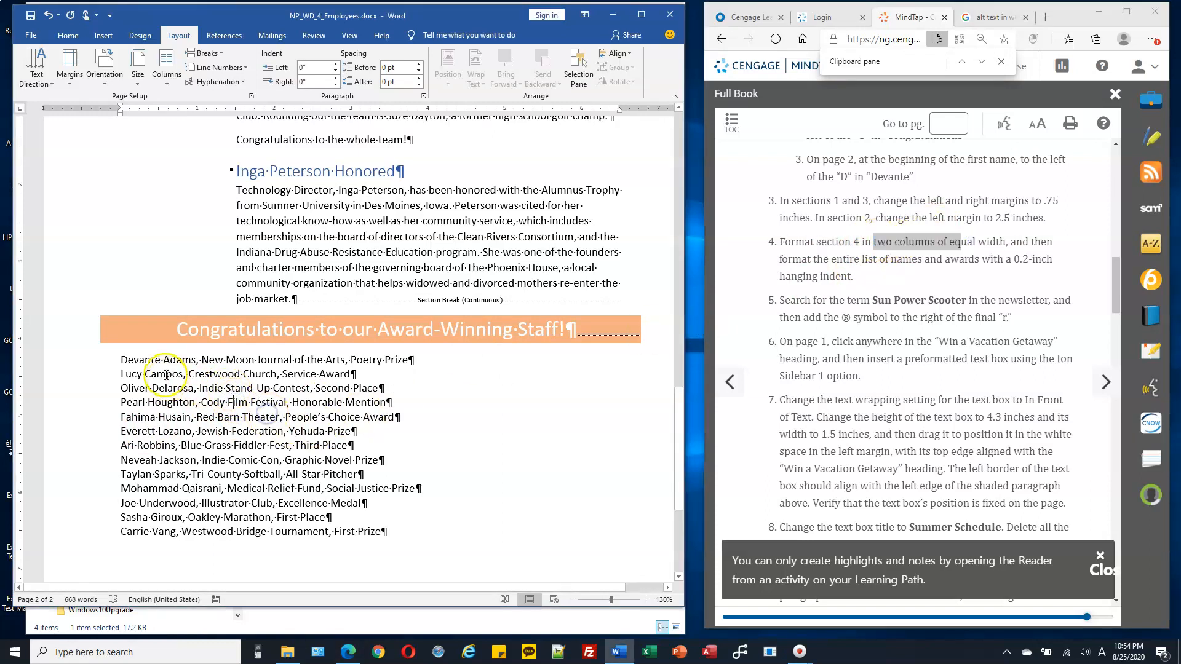
drag(145, 374, 300, 523)
Format section 4, the award winners list, in two columns of equal width, applied to this section only.
click(241, 445)
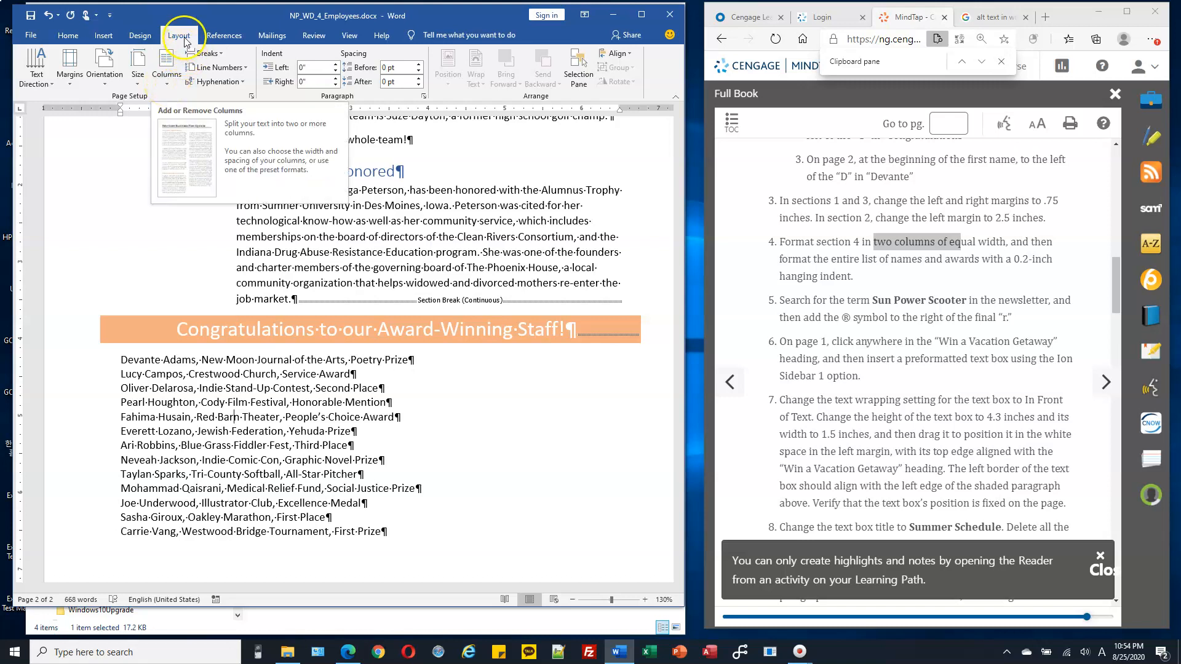
click(167, 86)
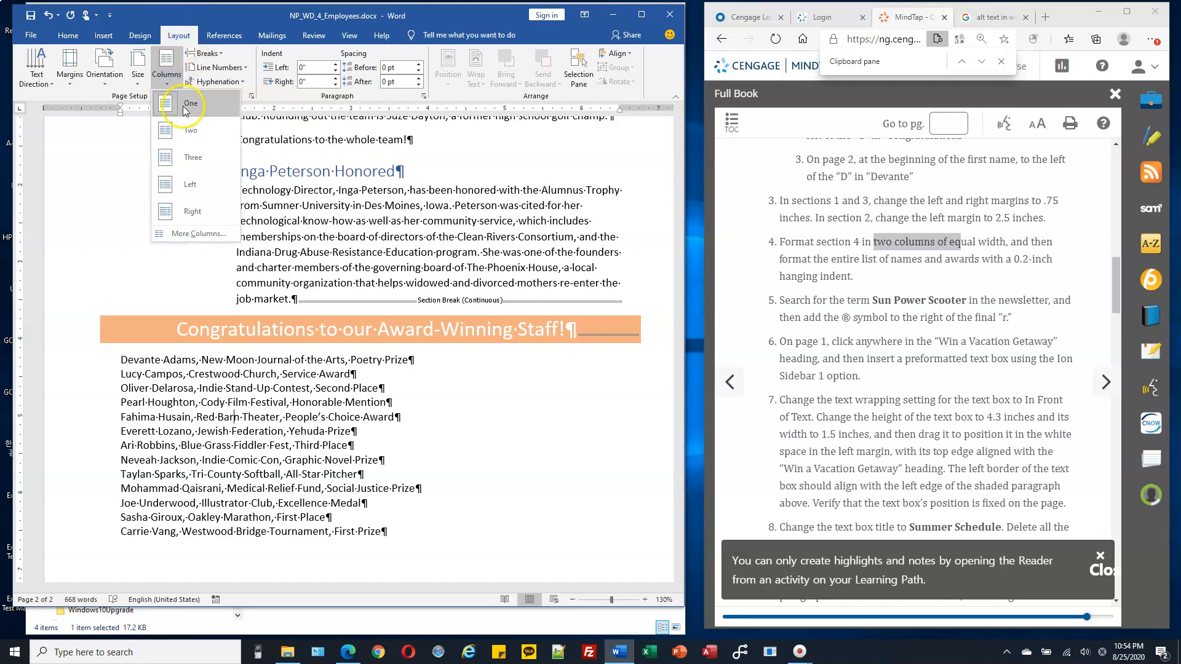
click(210, 237)
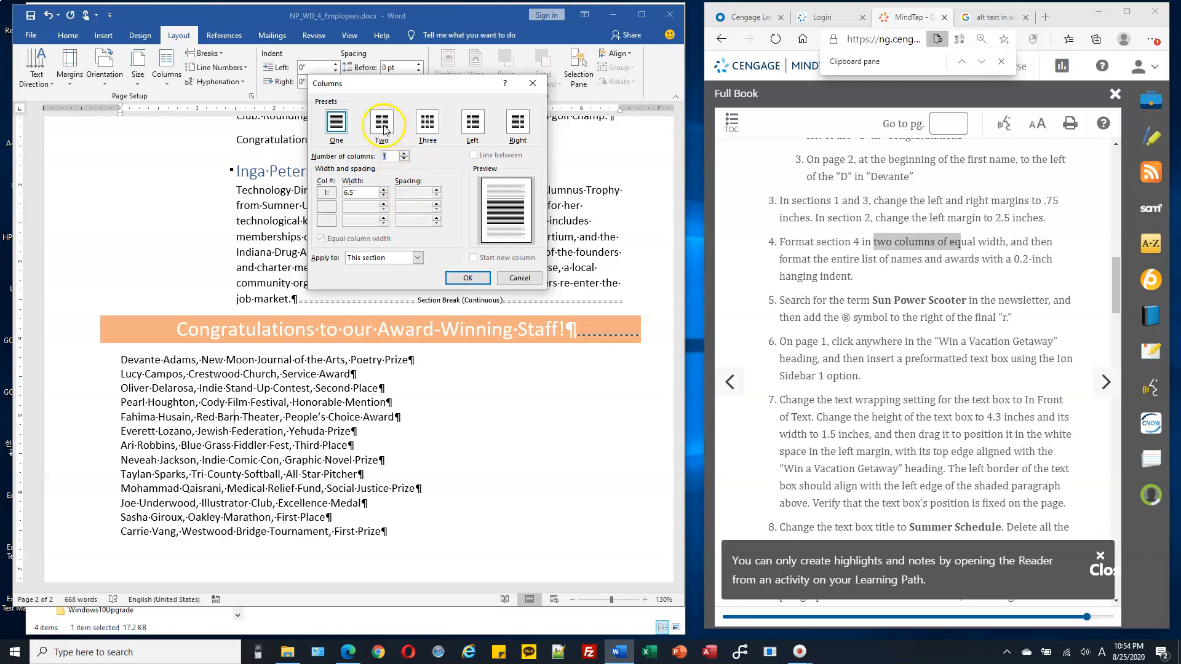
click(382, 125)
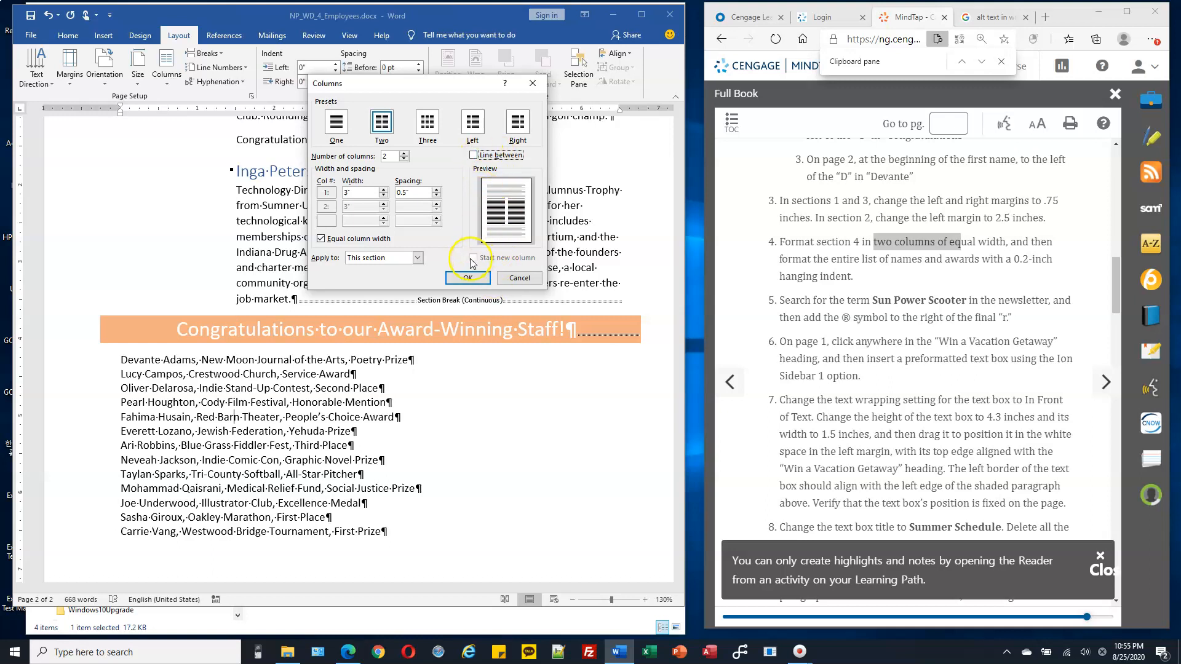
click(473, 282)
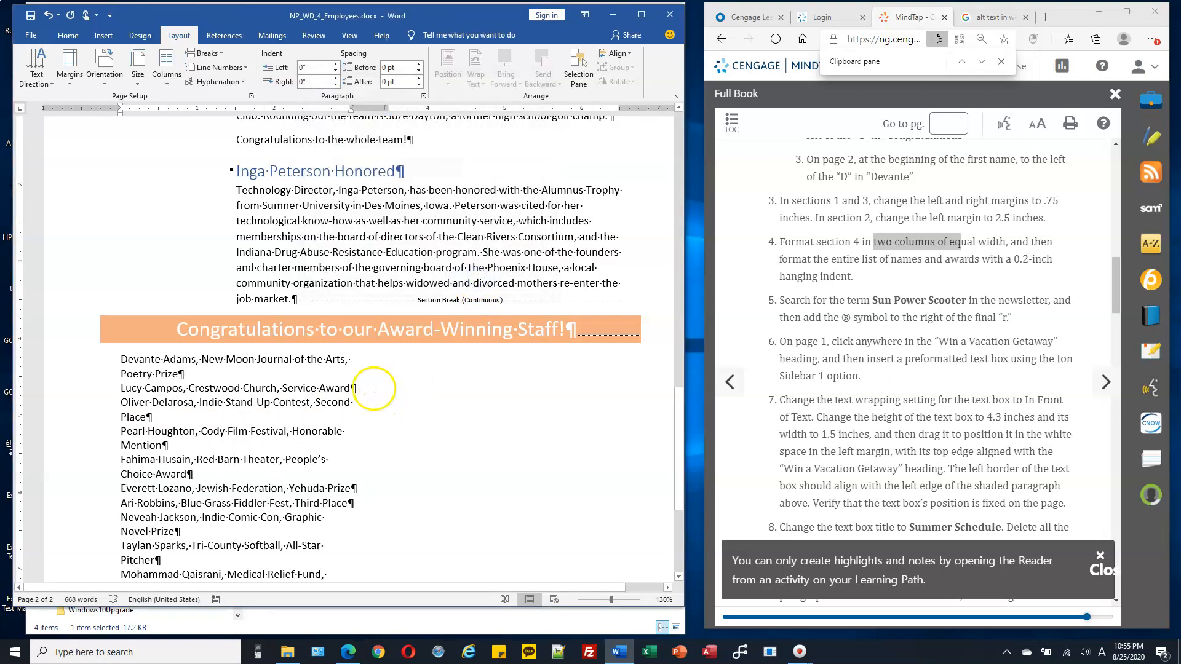
Examine how the award winners list fills the two-column layout and return to the textbook's formatting instructions.
scroll(198, 294, down, 3)
drag(185, 227, 231, 516)
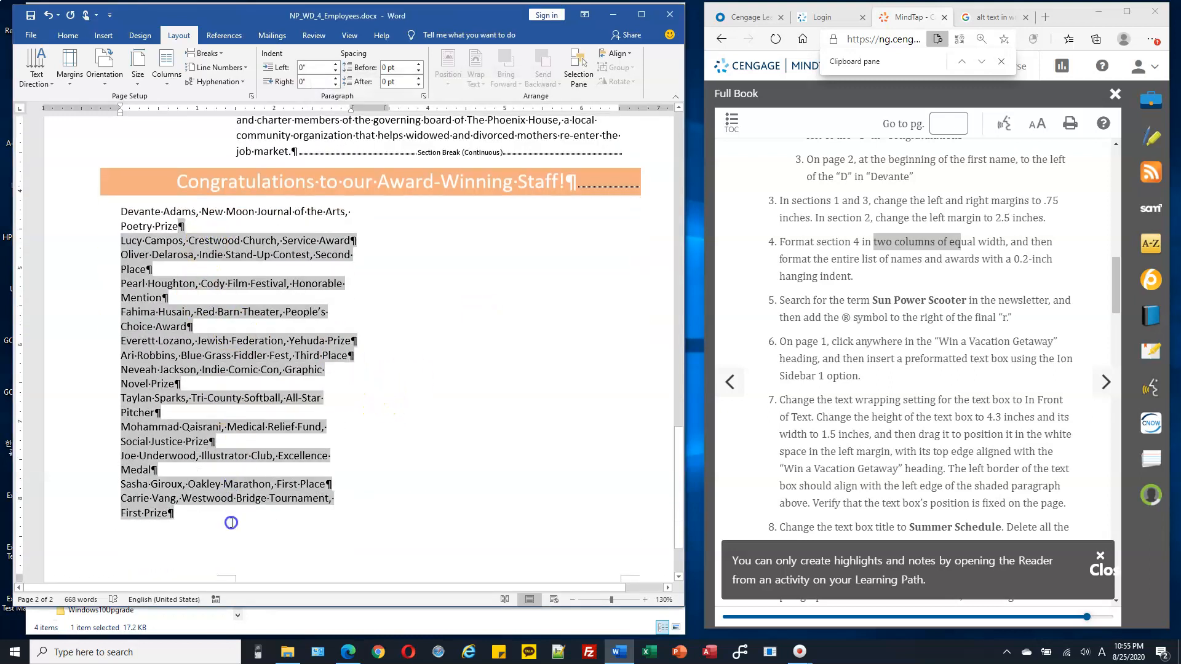
click(503, 253)
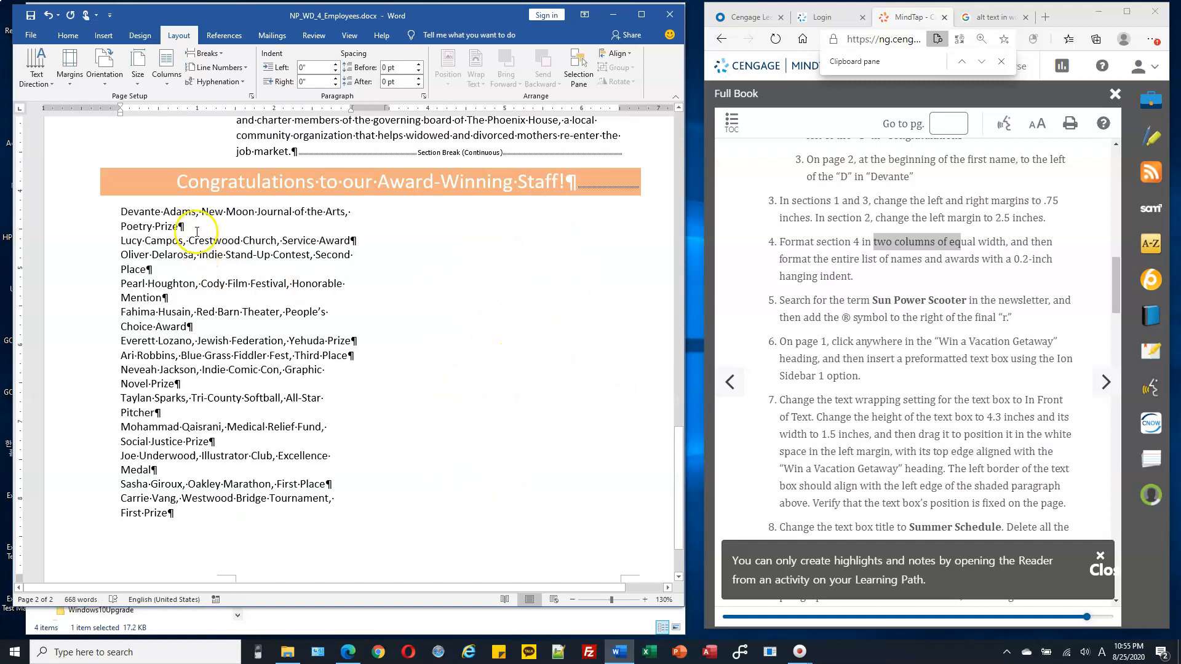
drag(196, 231, 181, 427)
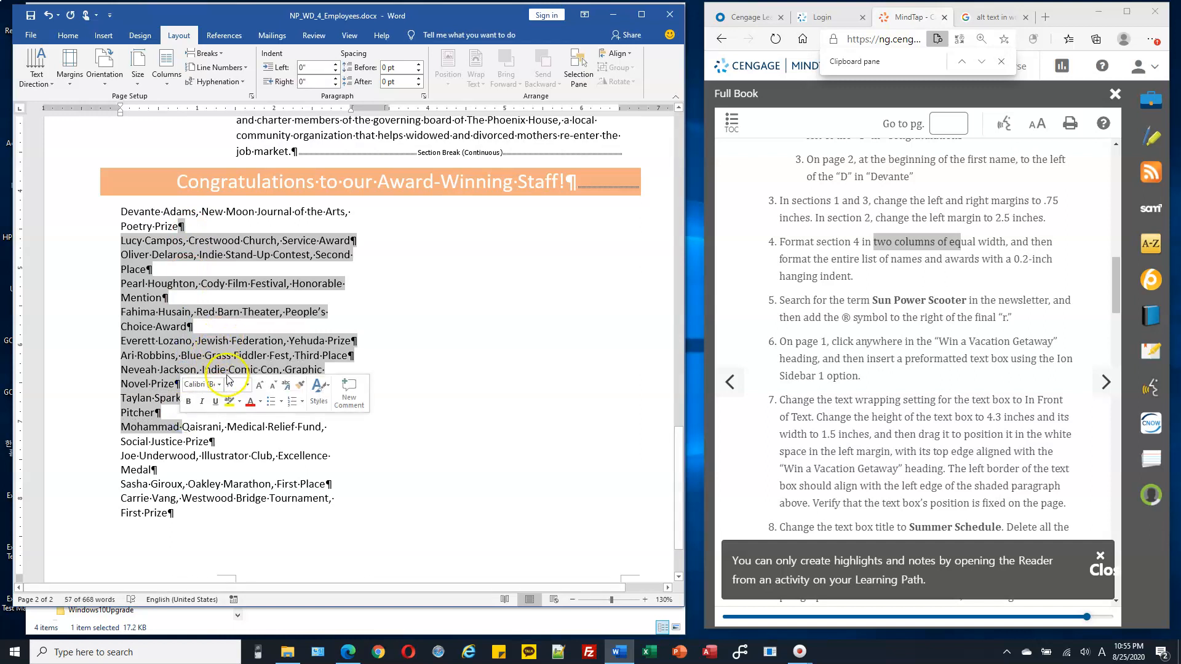
click(175, 273)
drag(175, 273, 409, 443)
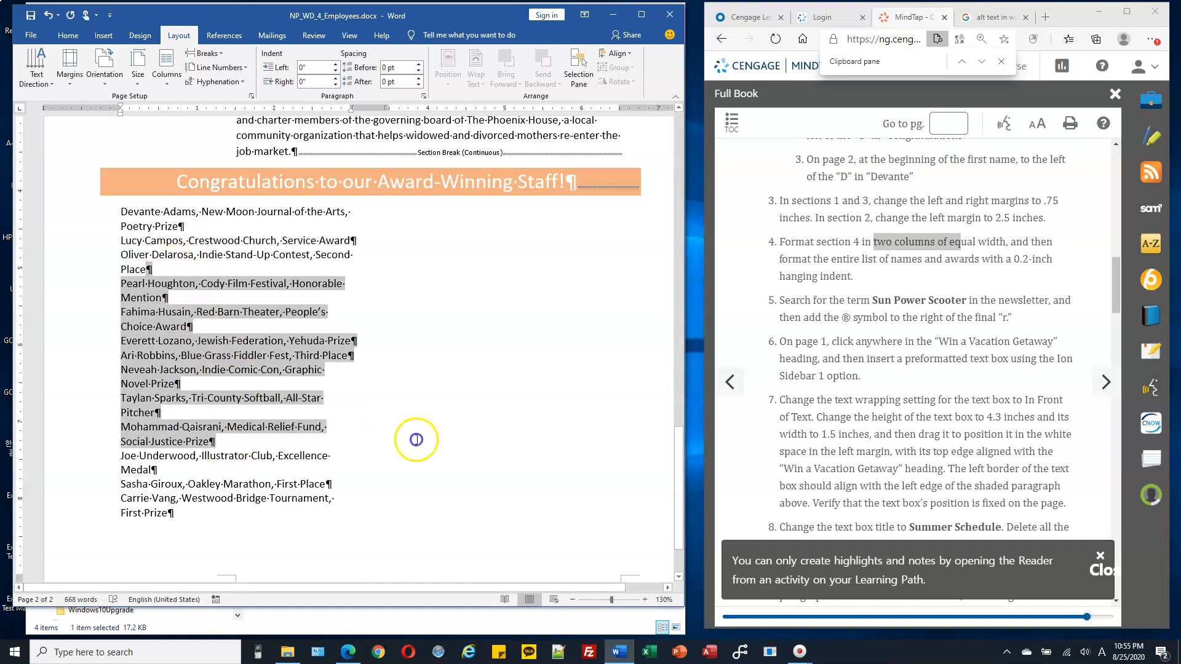
click(587, 351)
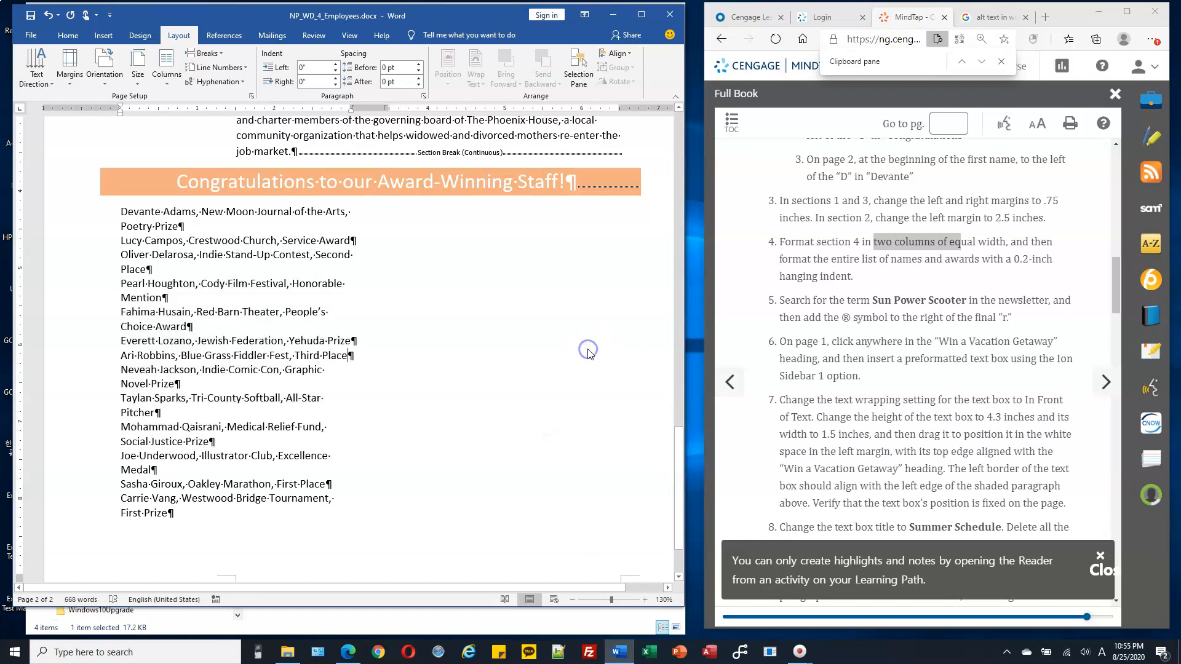
click(911, 336)
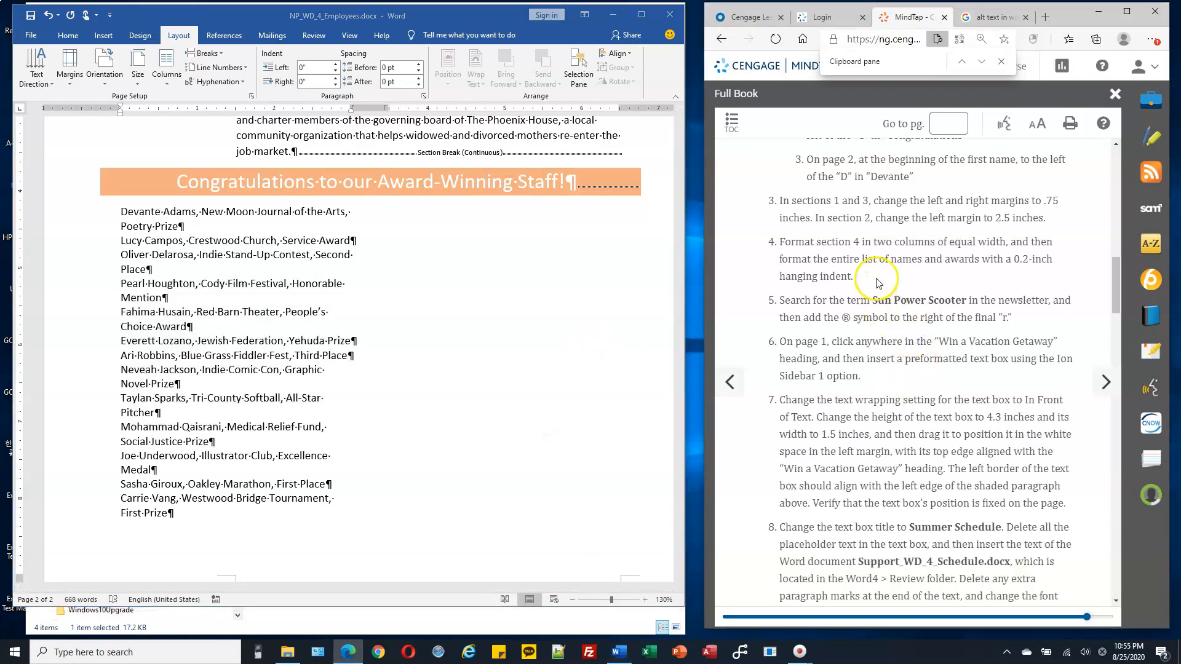
Read the textbook's Sun Power Scooter instruction and place the insertion point in the newsletter title on page 1.
drag(815, 300, 963, 300)
drag(840, 318, 899, 299)
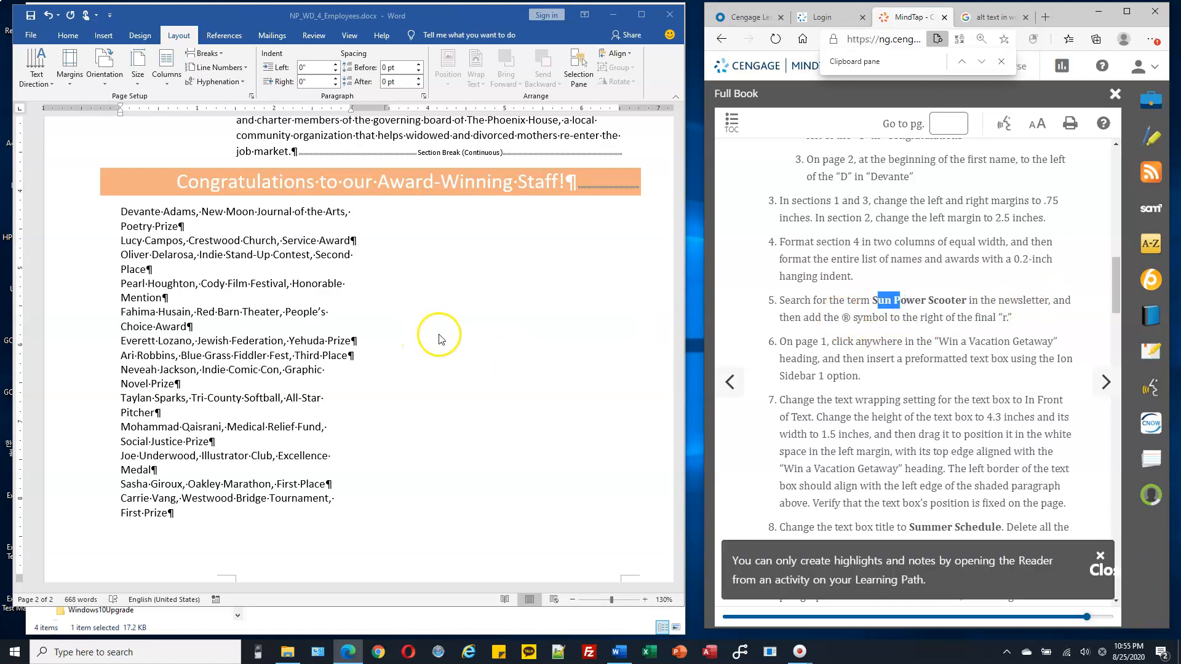
scroll(440, 342, up, 15)
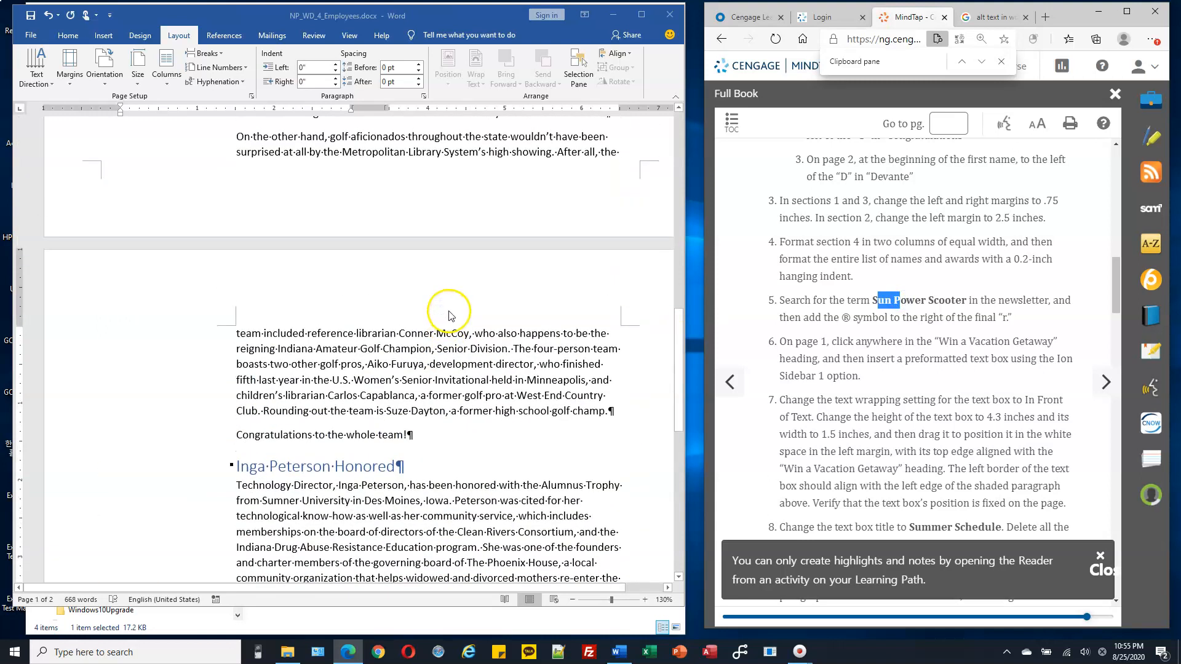
scroll(458, 298, up, 15)
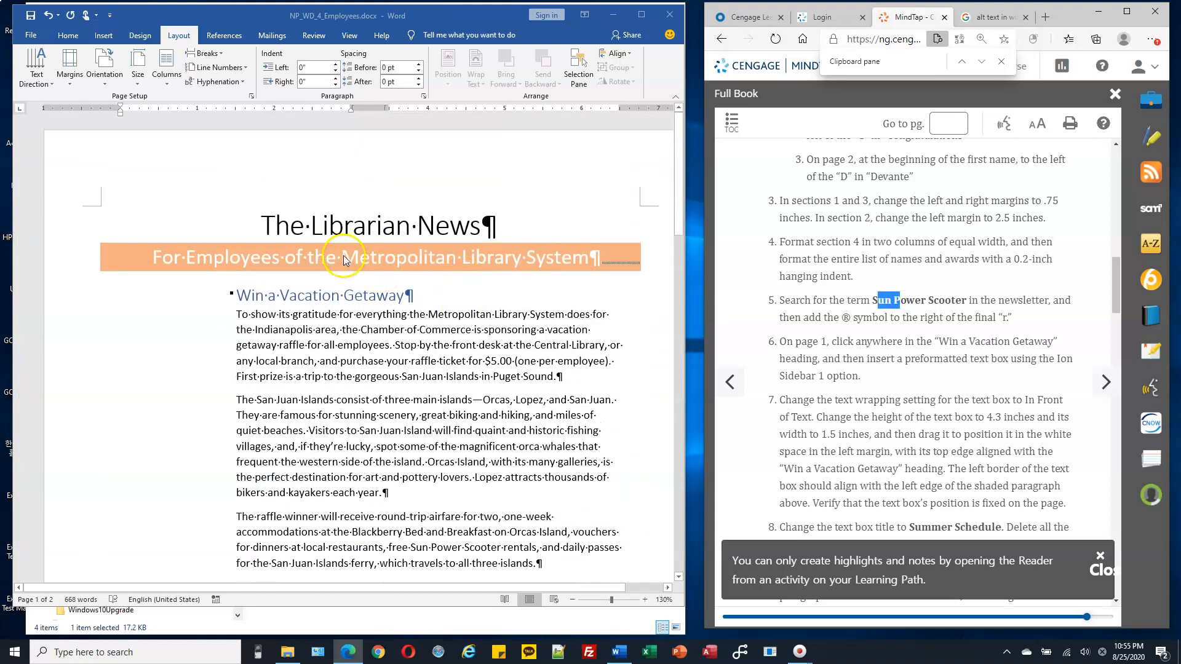
click(330, 226)
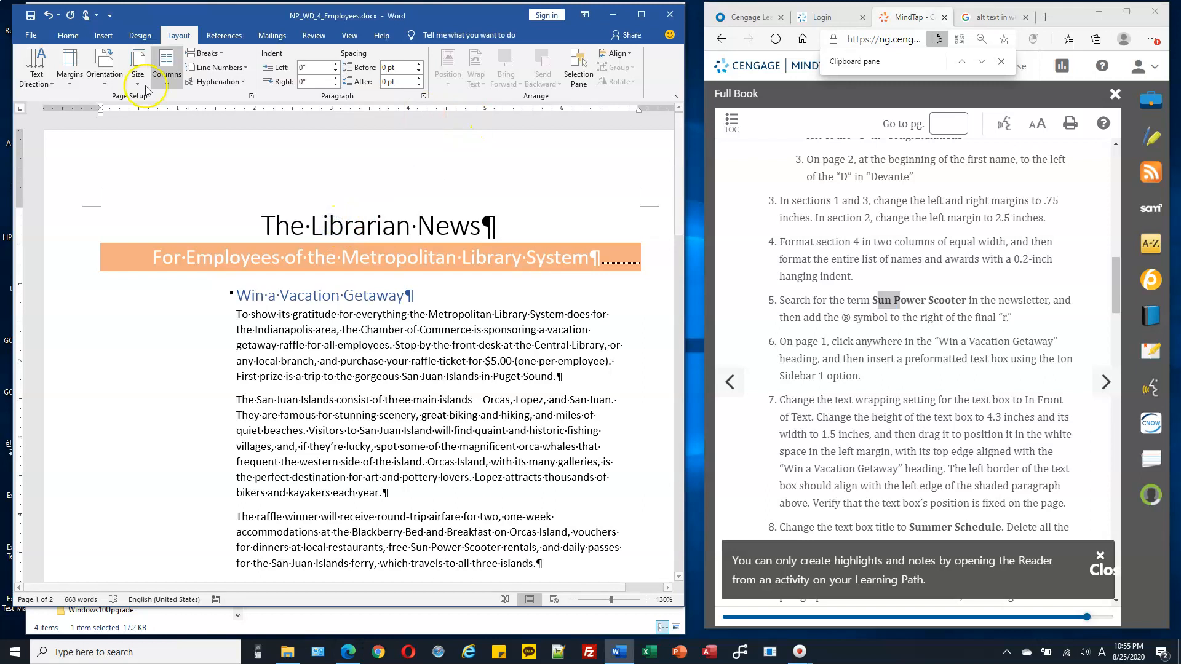
Search the newsletter for "Sun Power" with Advanced Find and move the search dialog clear of the matching text.
click(66, 39)
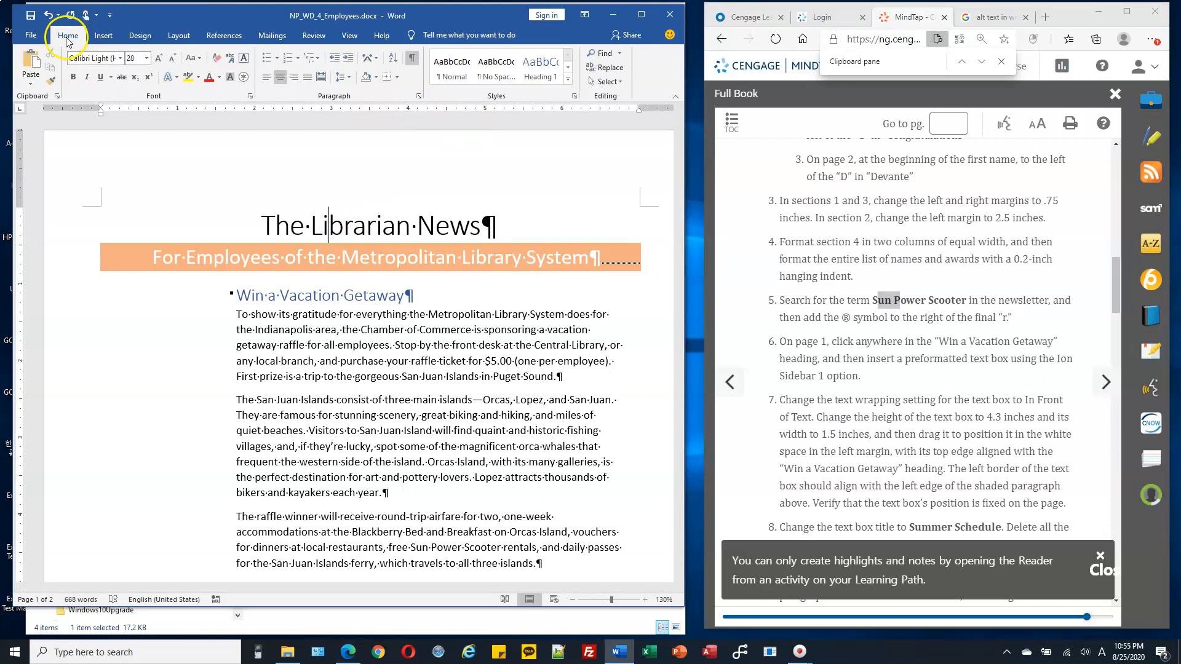
click(619, 55)
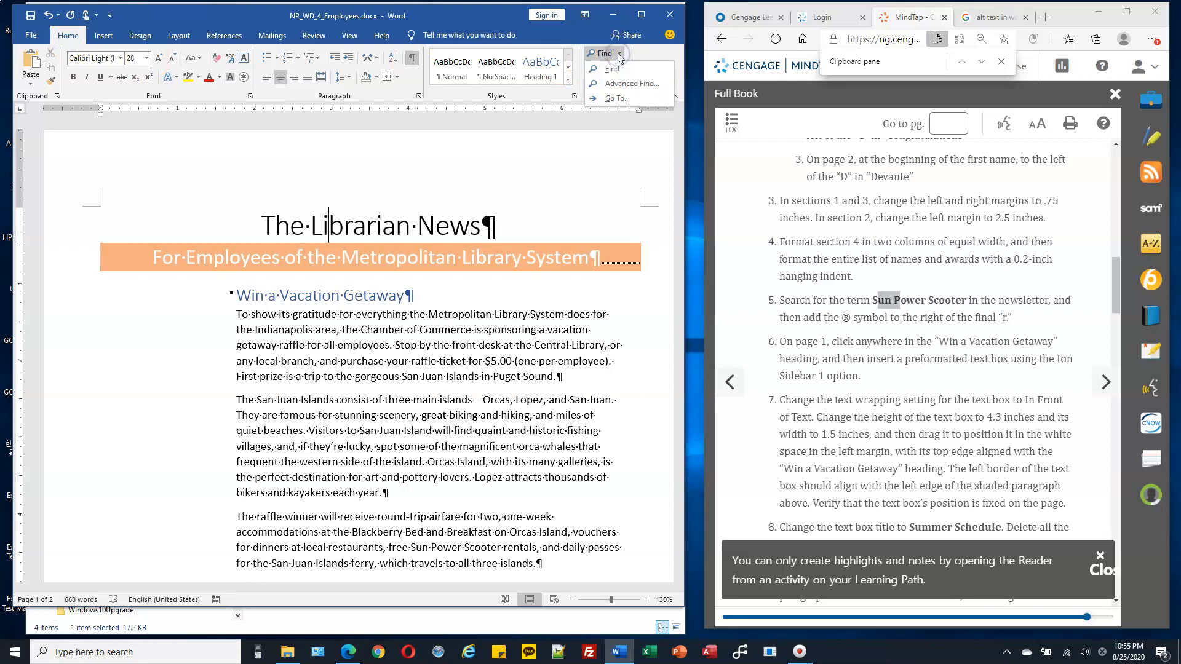
click(630, 83)
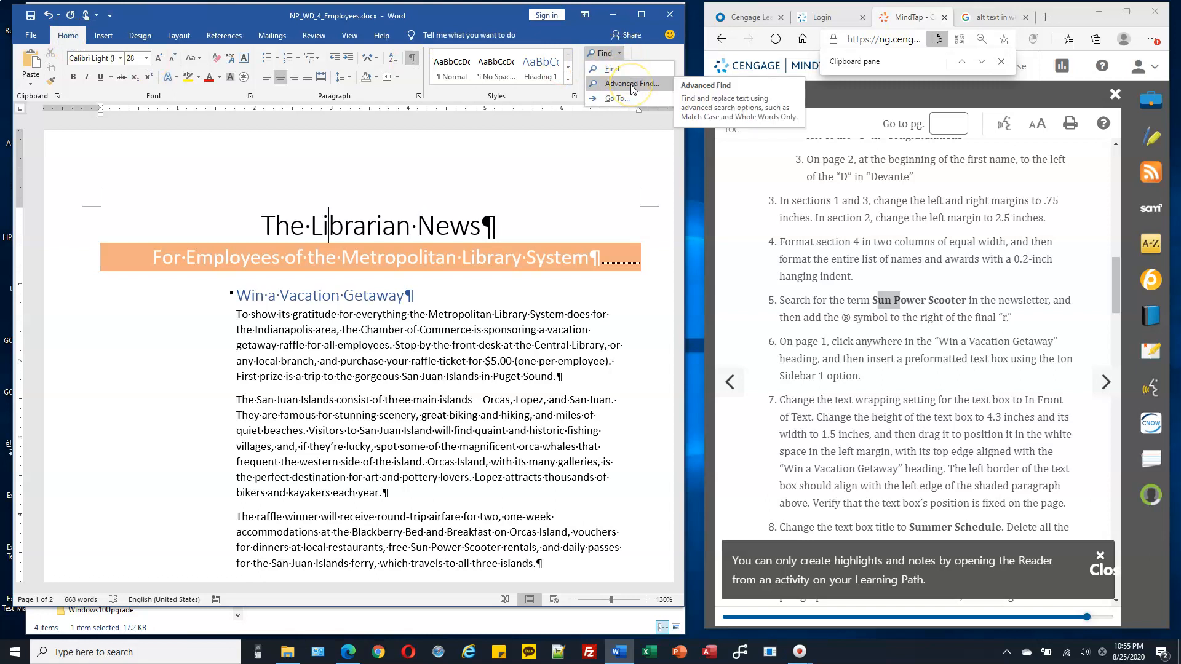
click(632, 86)
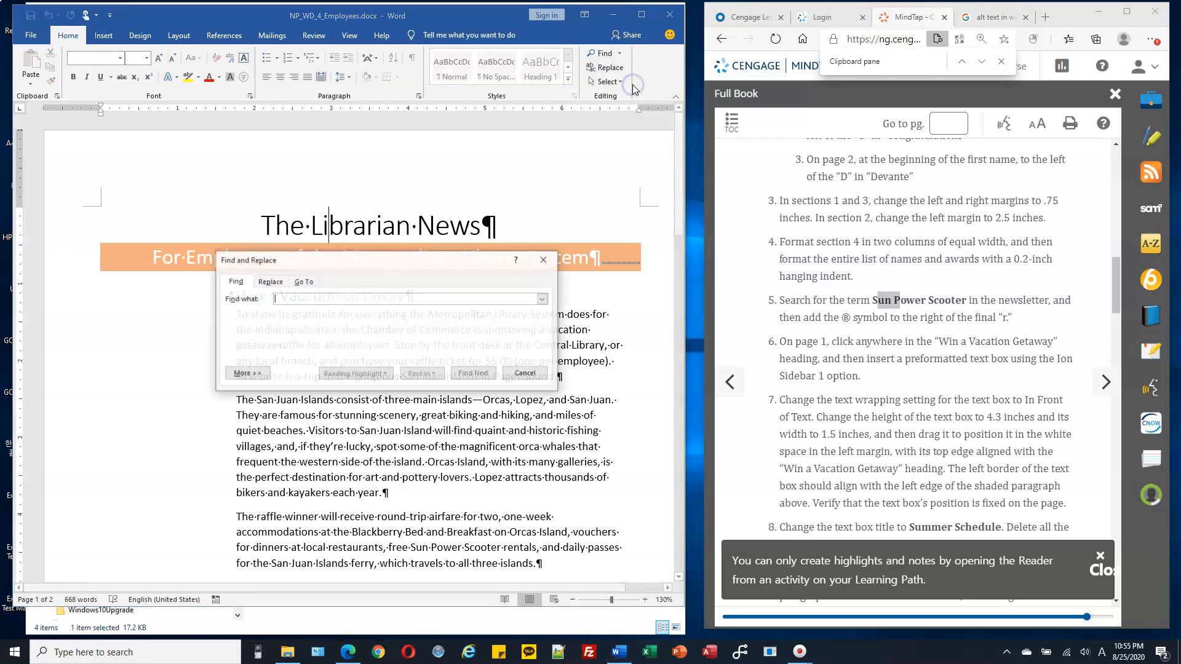
click(313, 302)
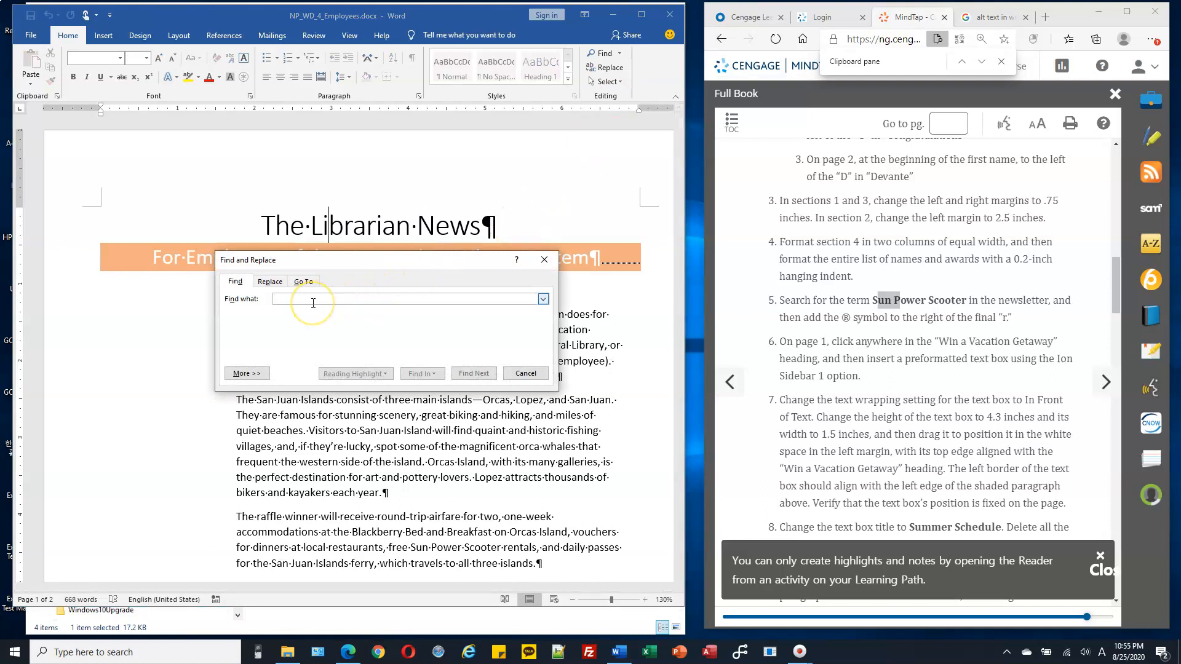
text(Sun P)
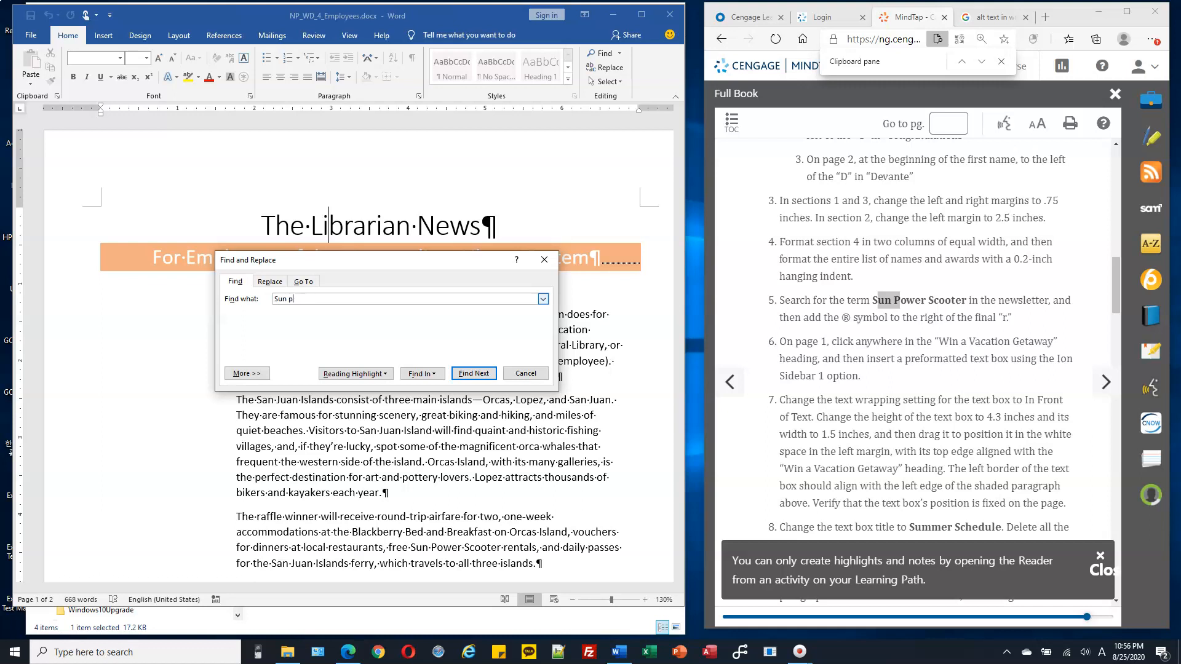
click(300, 300)
text(n Power)
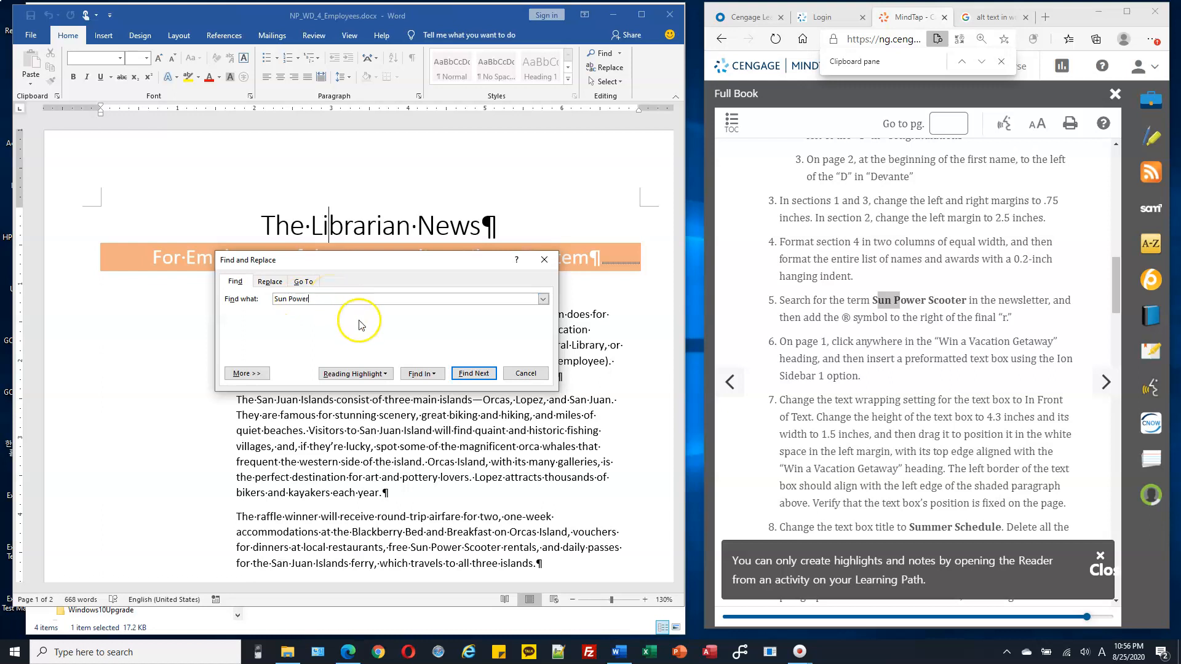
click(474, 372)
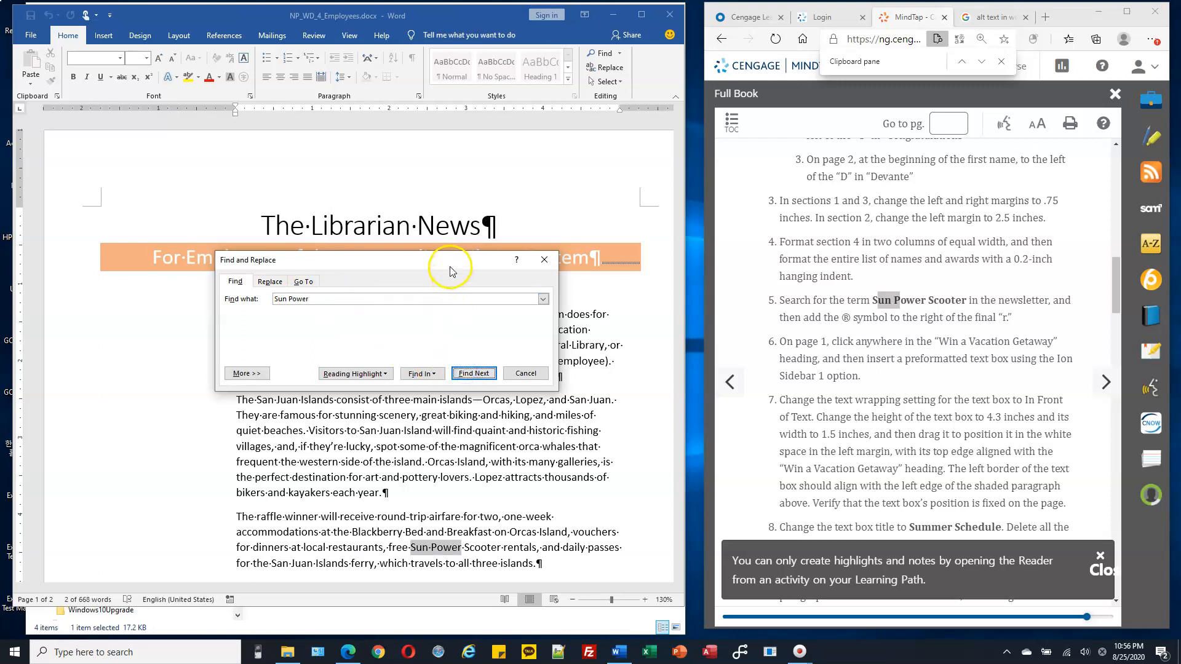
drag(449, 267, 334, 136)
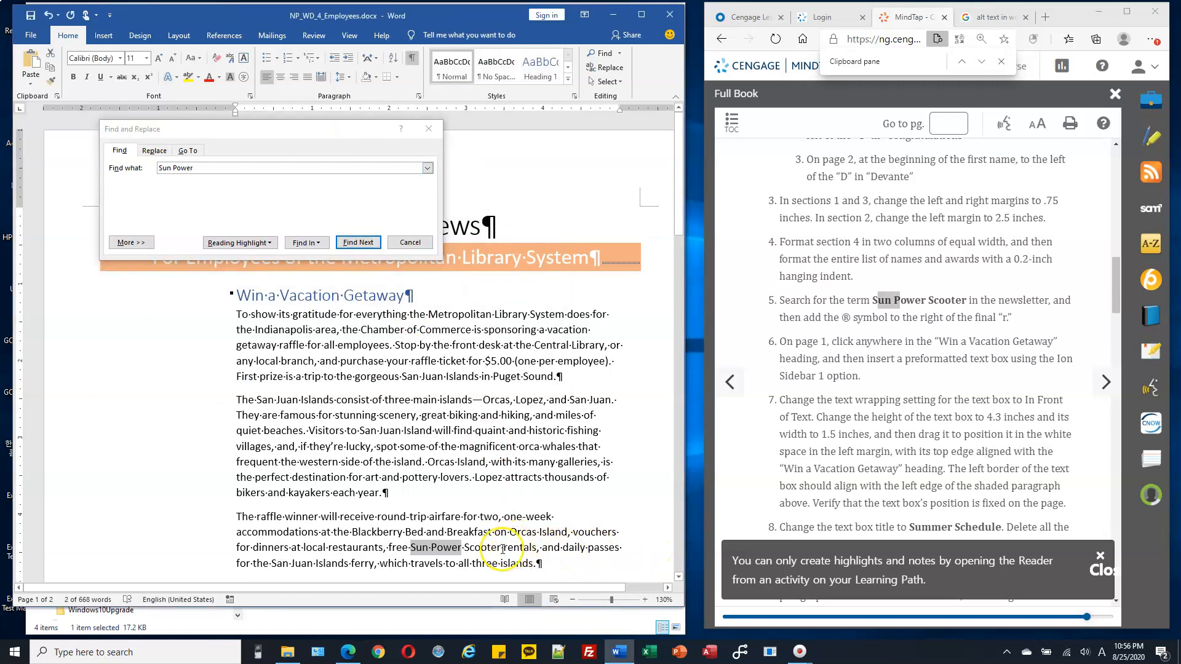
Place the insertion point directly after "Scooter" in the raffle winner paragraph and check which symbol the instruction asks for.
click(500, 547)
double_click(500, 547)
click(503, 547)
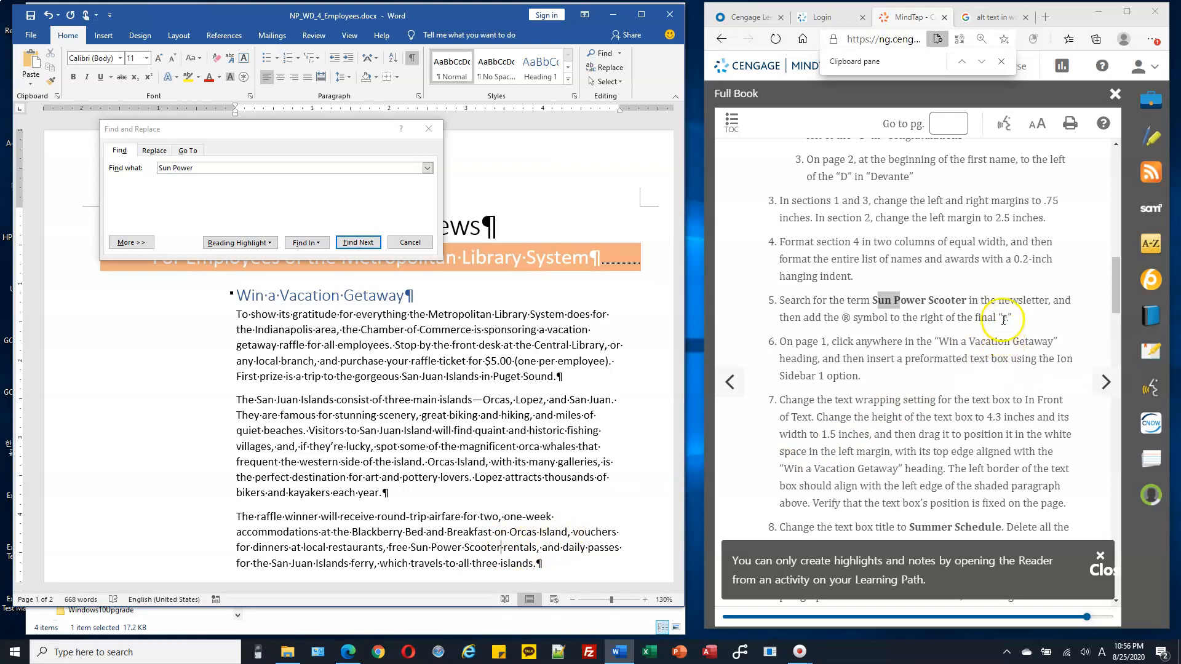
drag(842, 317, 872, 317)
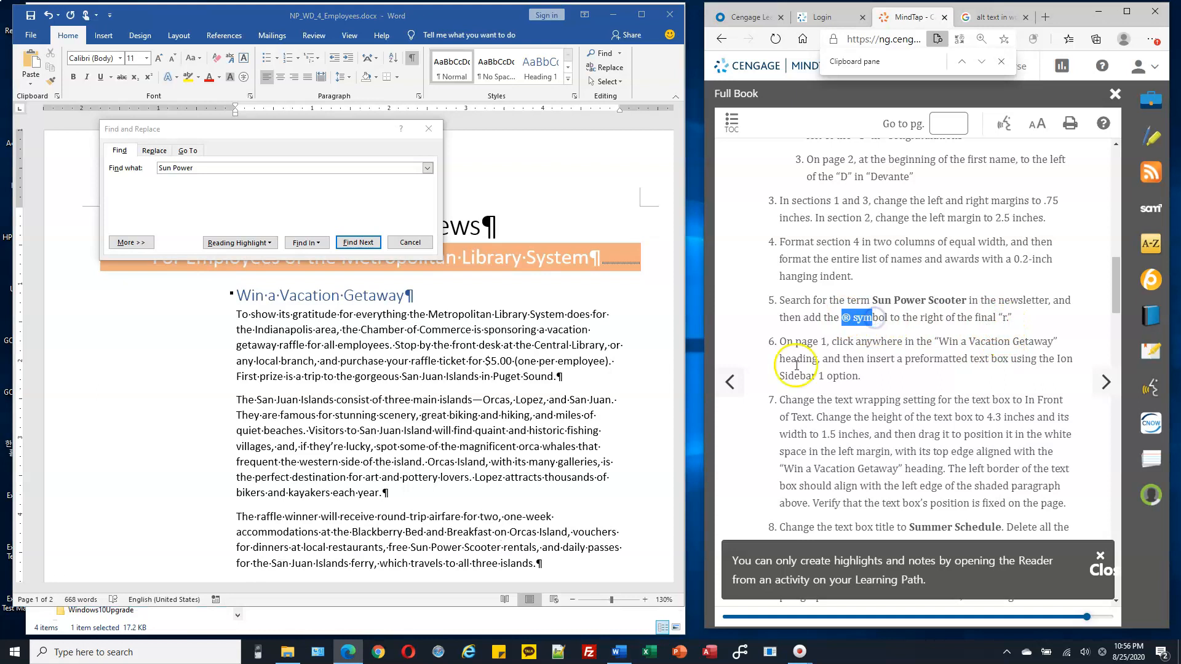
click(516, 552)
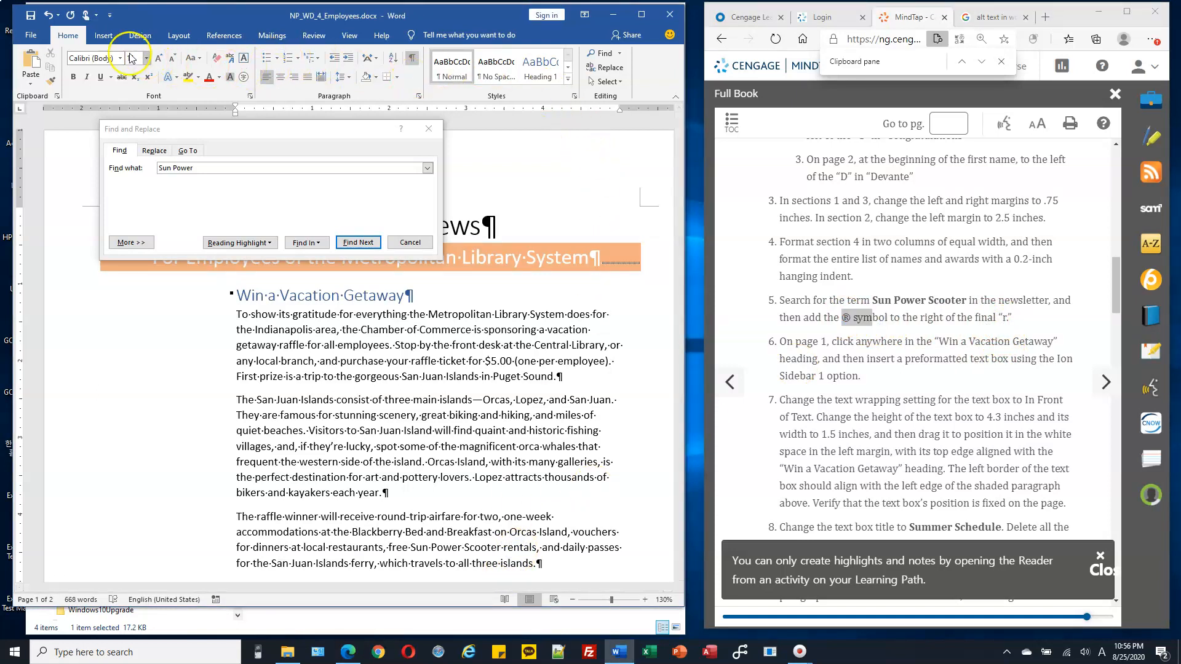
Widen the document window, open the full Symbol dialog beyond the quick choices and browse its symbol grid.
click(104, 41)
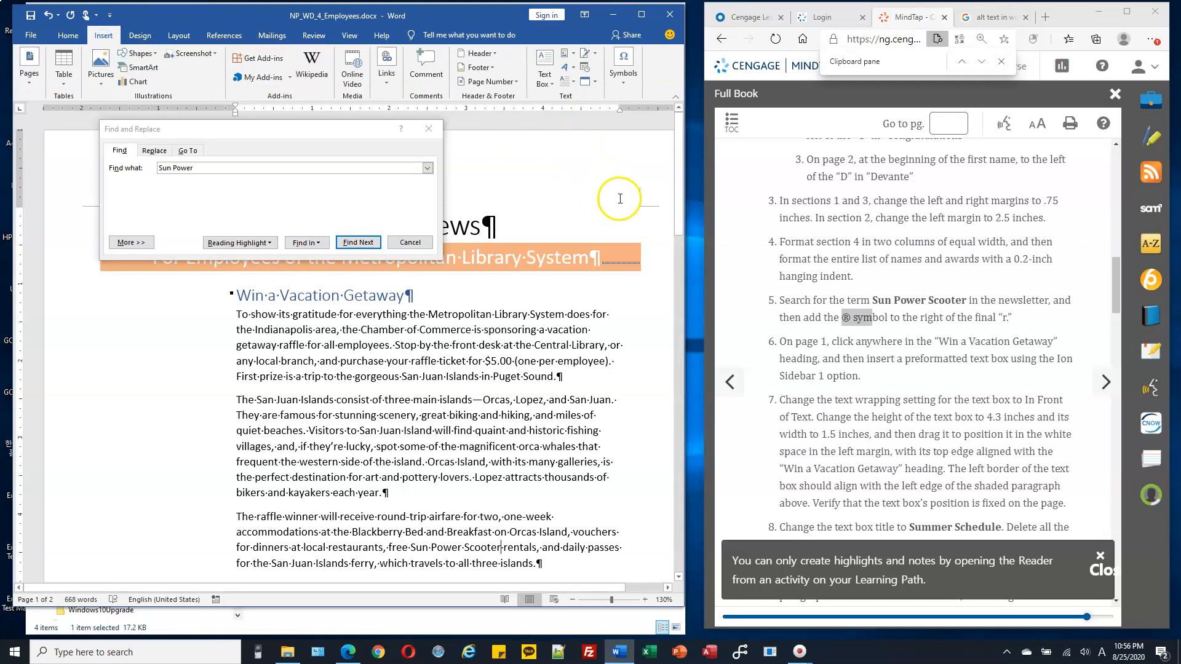
drag(686, 211, 713, 211)
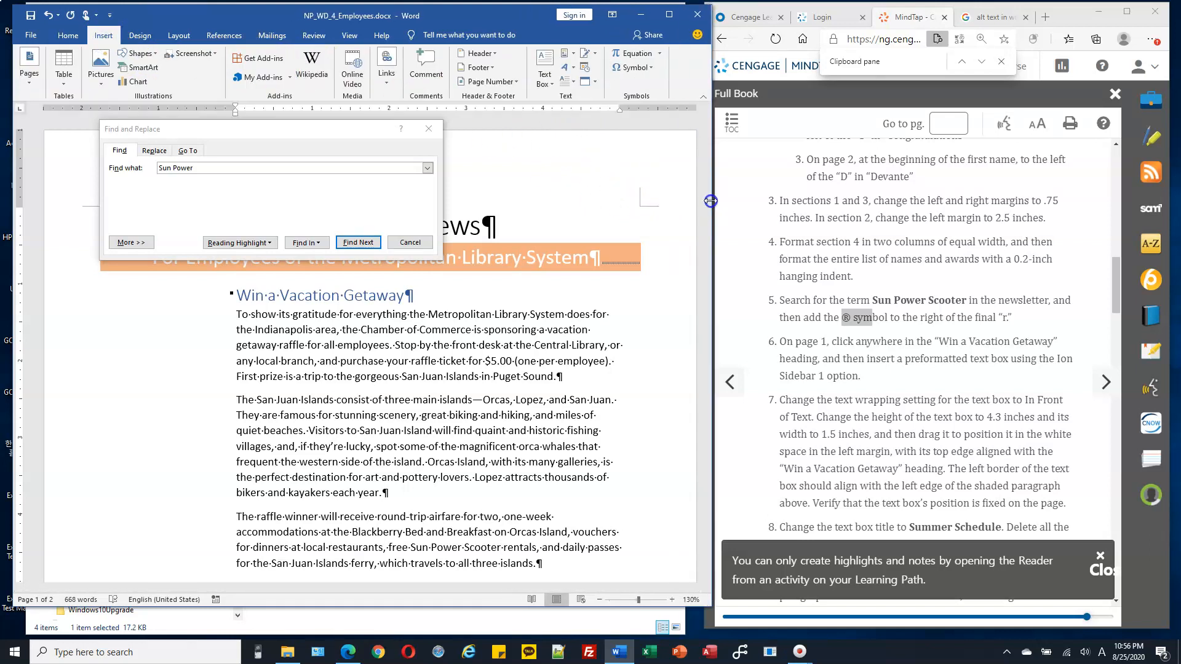
click(651, 68)
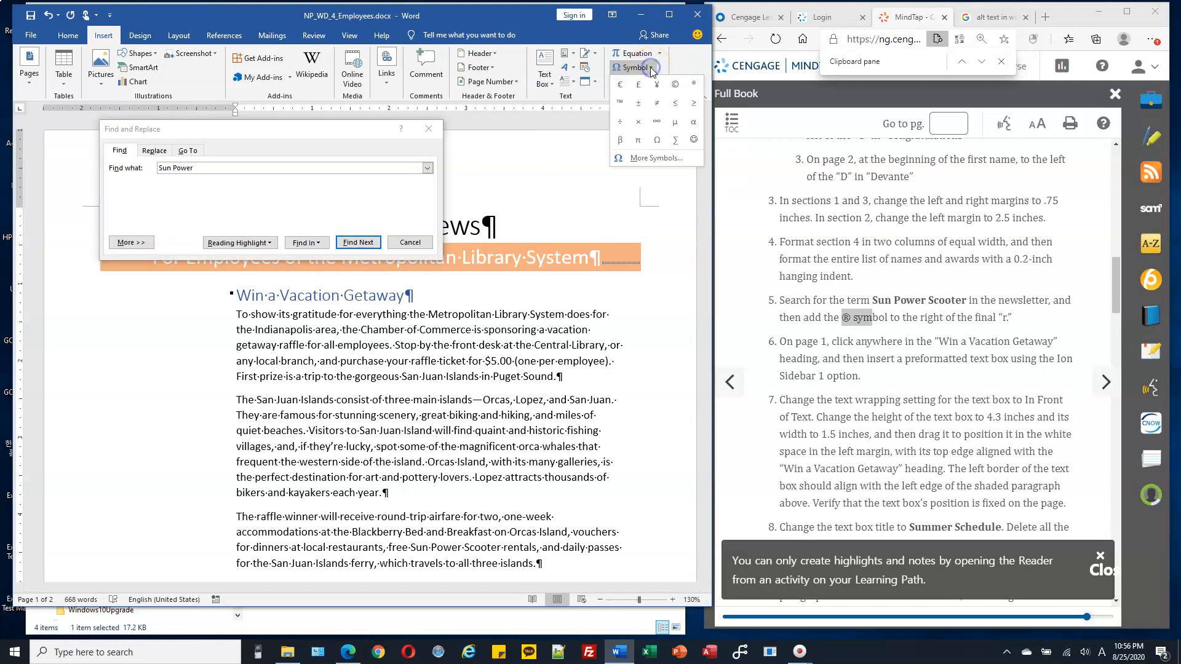
click(671, 159)
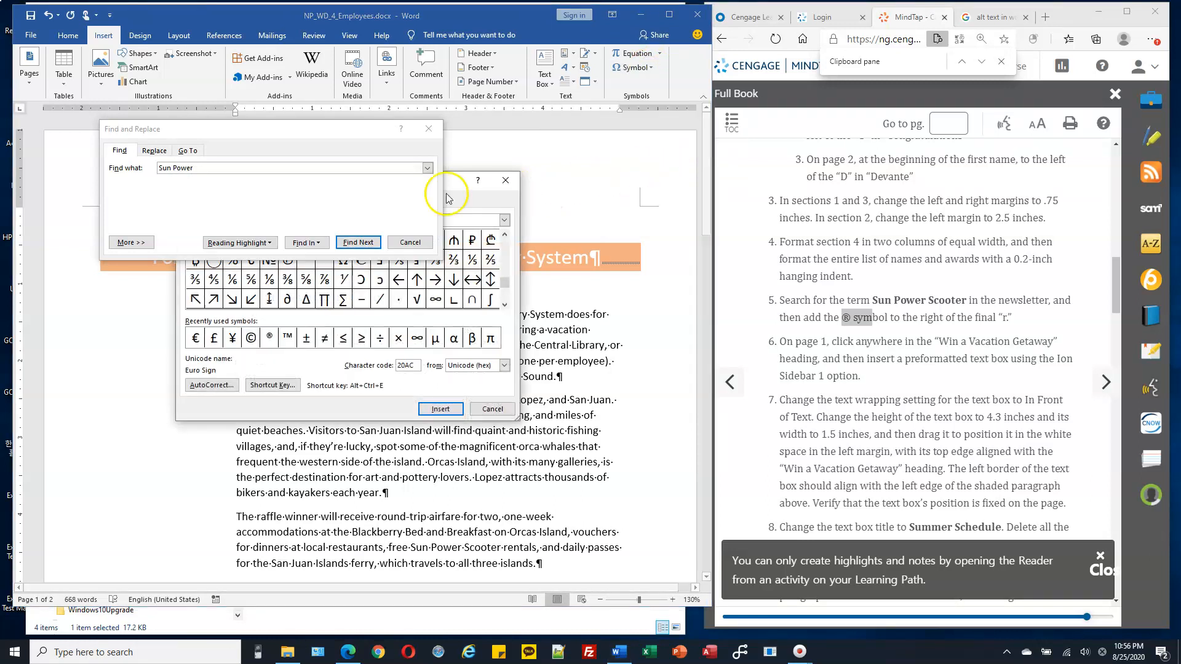
drag(463, 188, 682, 294)
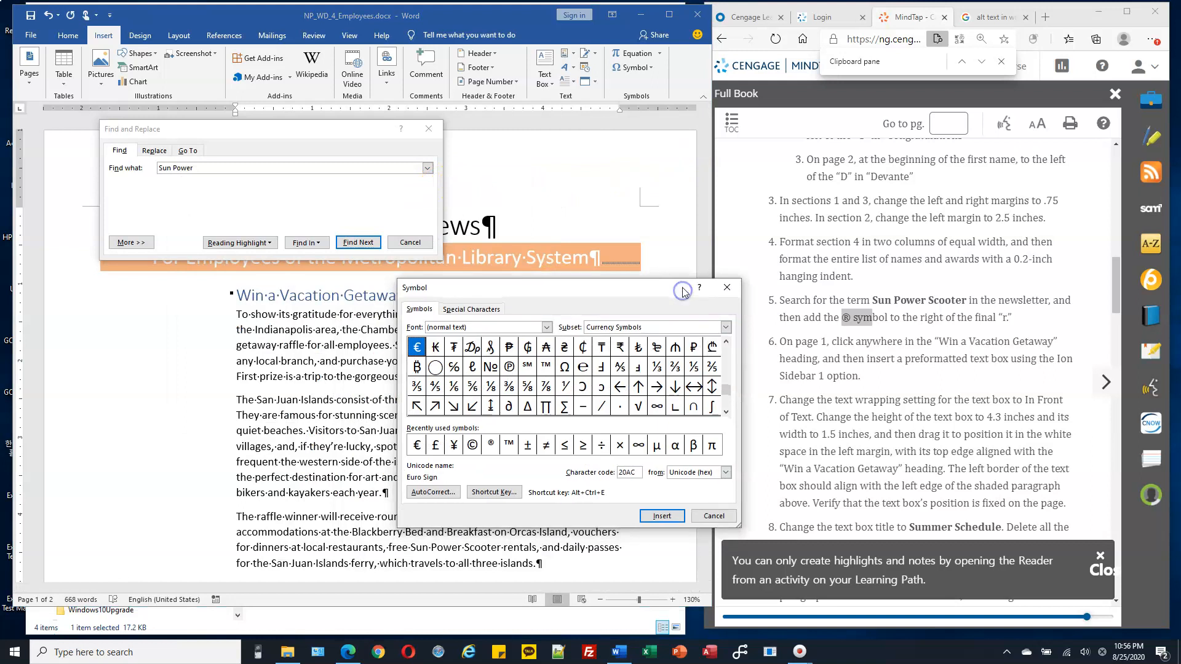
click(420, 308)
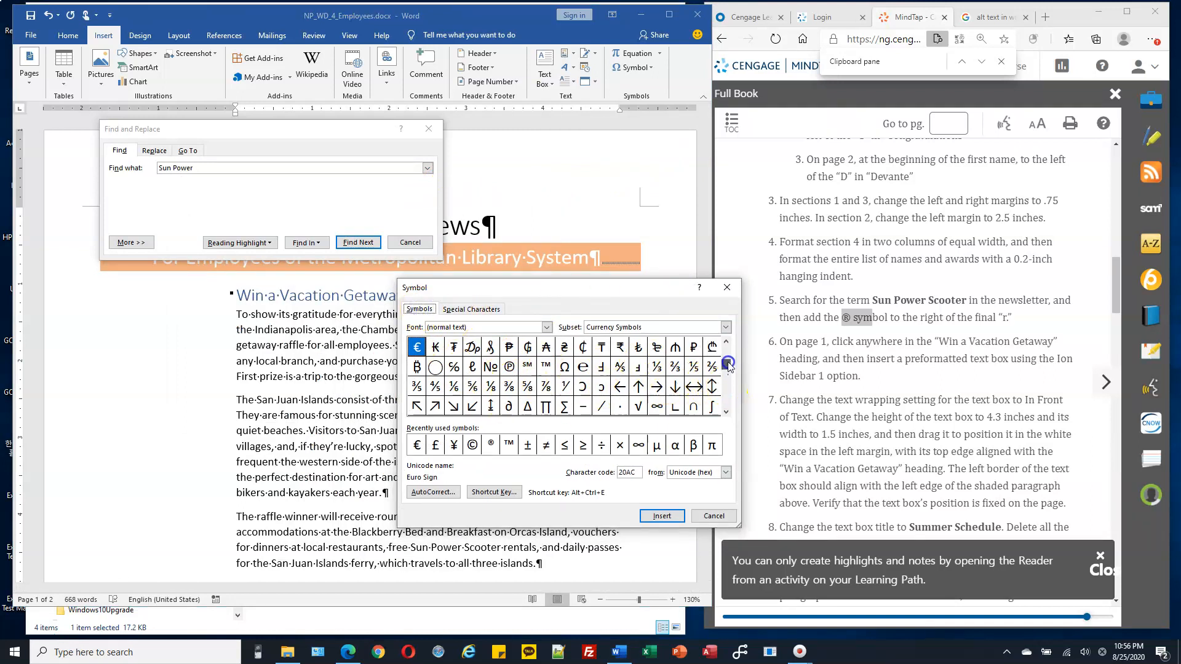
drag(728, 394, 727, 399)
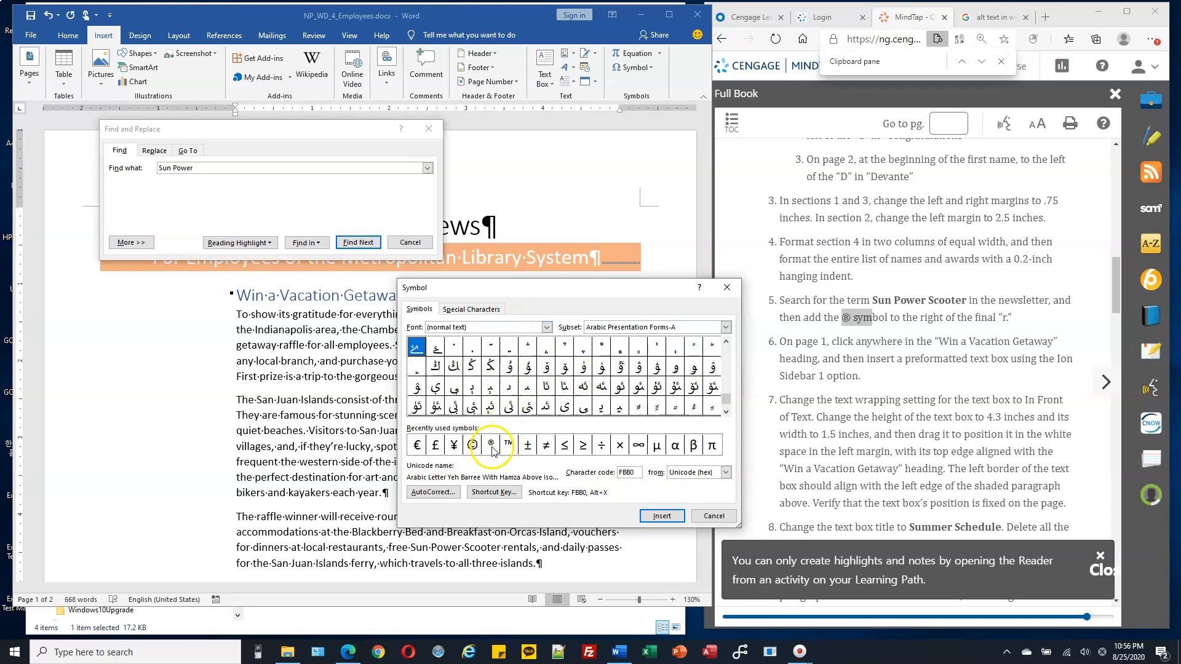
Insert the Registered special character (®) right after "Scooter" and close the Symbol dialog.
click(481, 313)
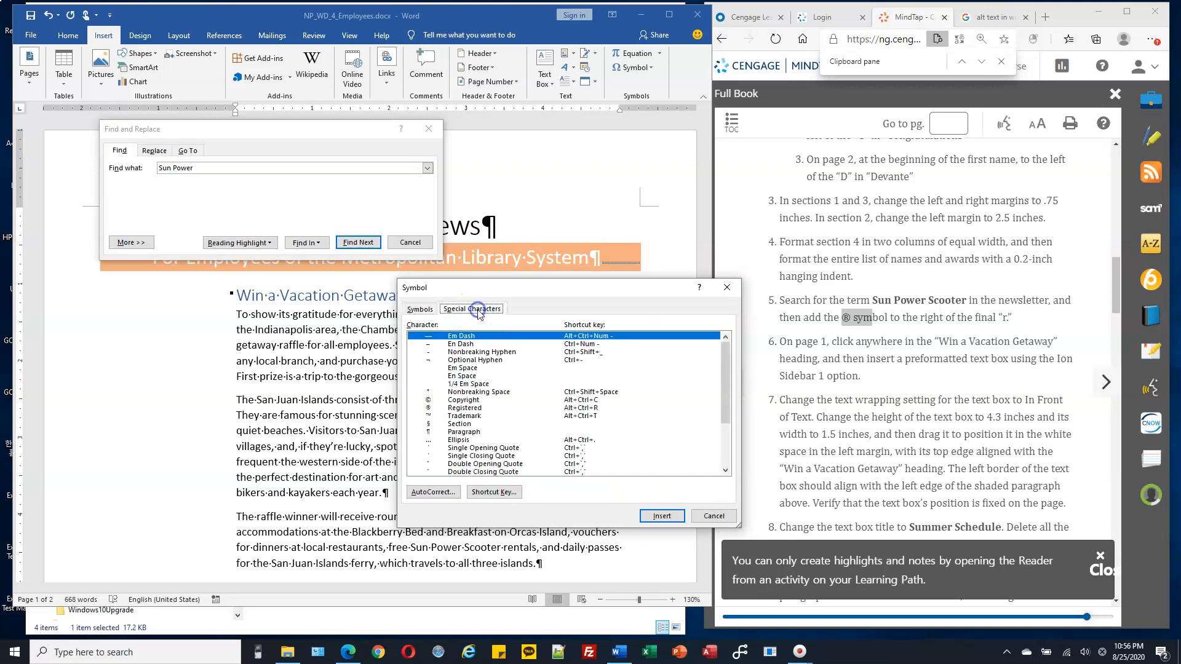
click(471, 409)
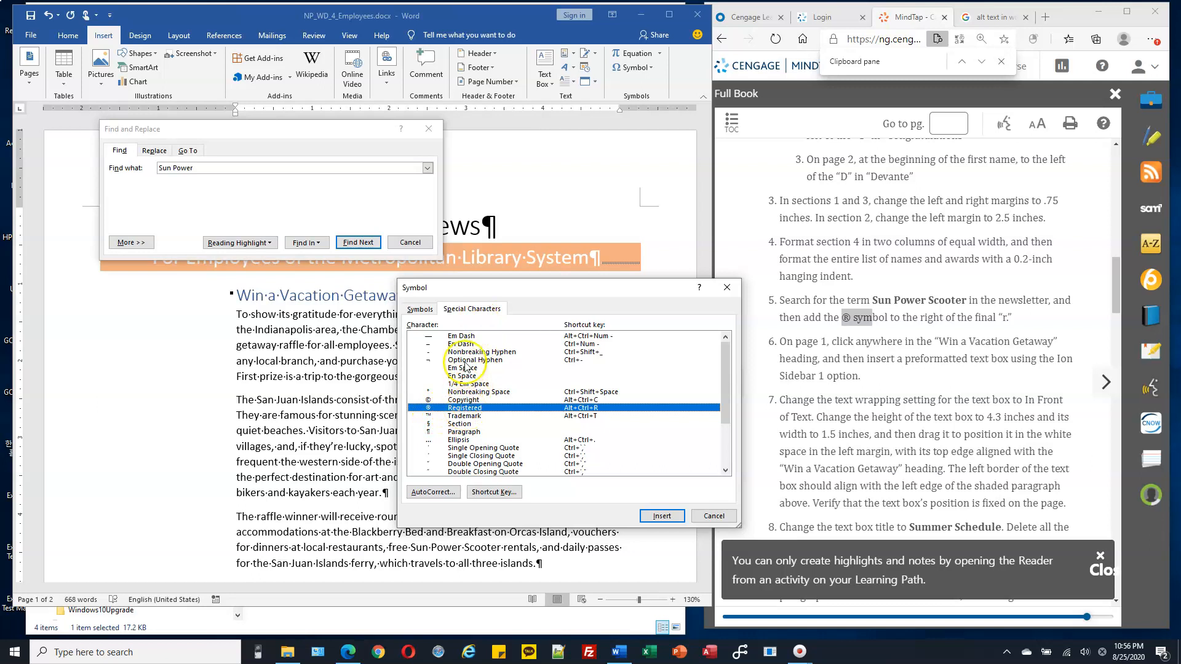
click(471, 310)
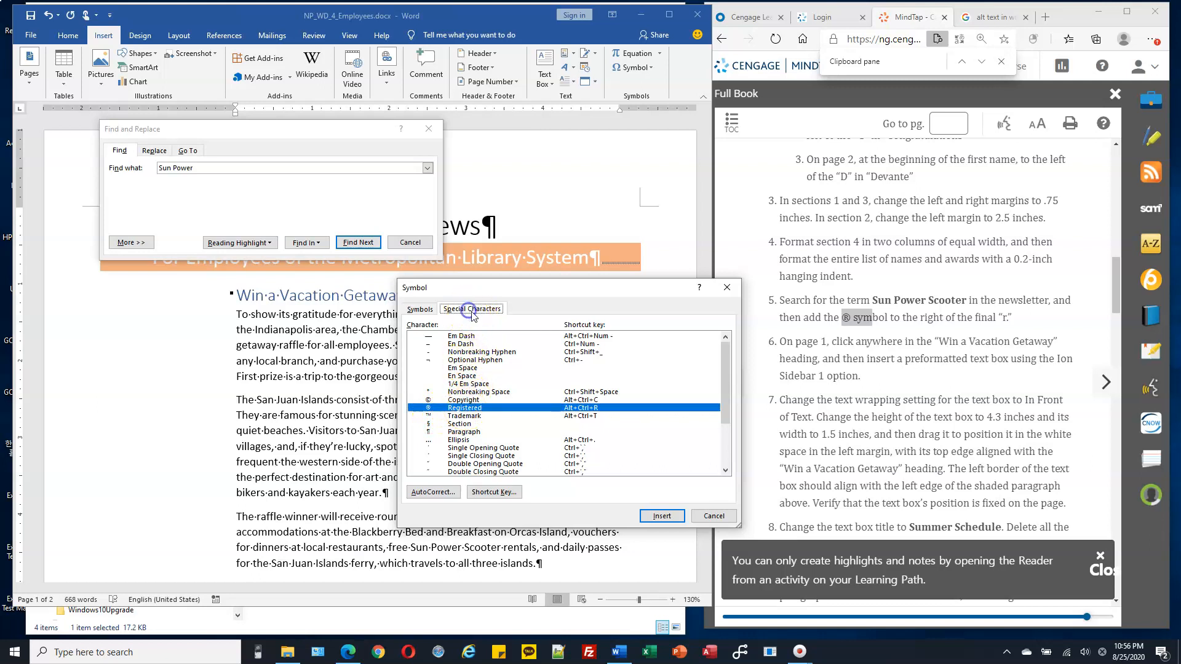
click(472, 411)
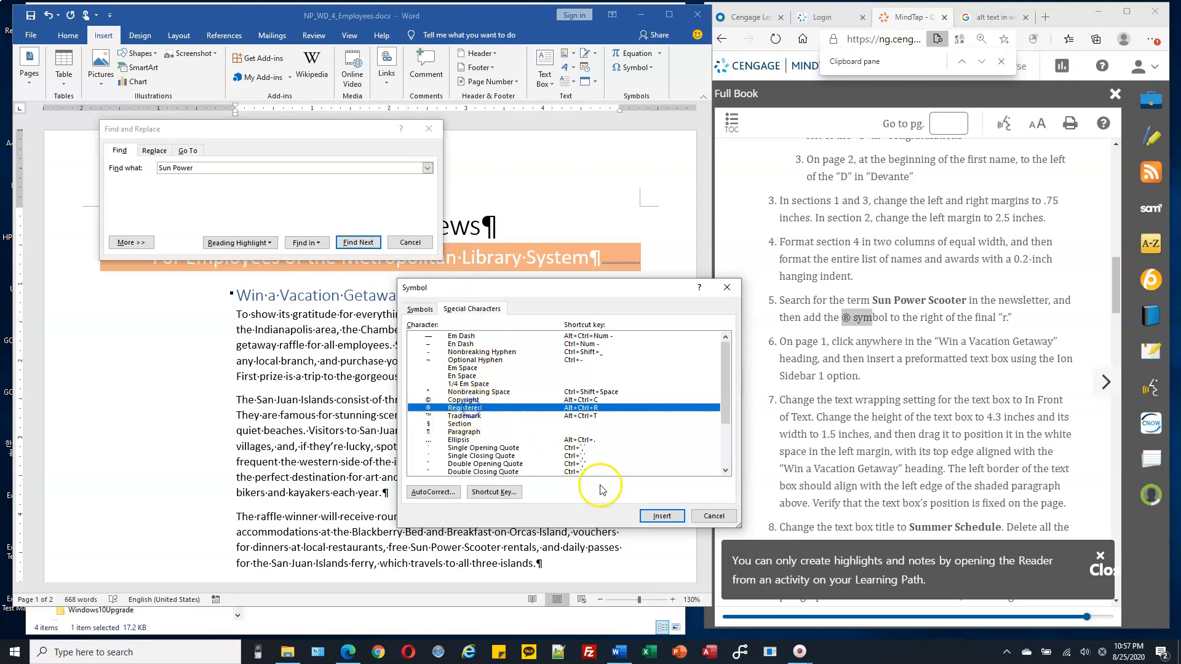
click(658, 518)
click(714, 518)
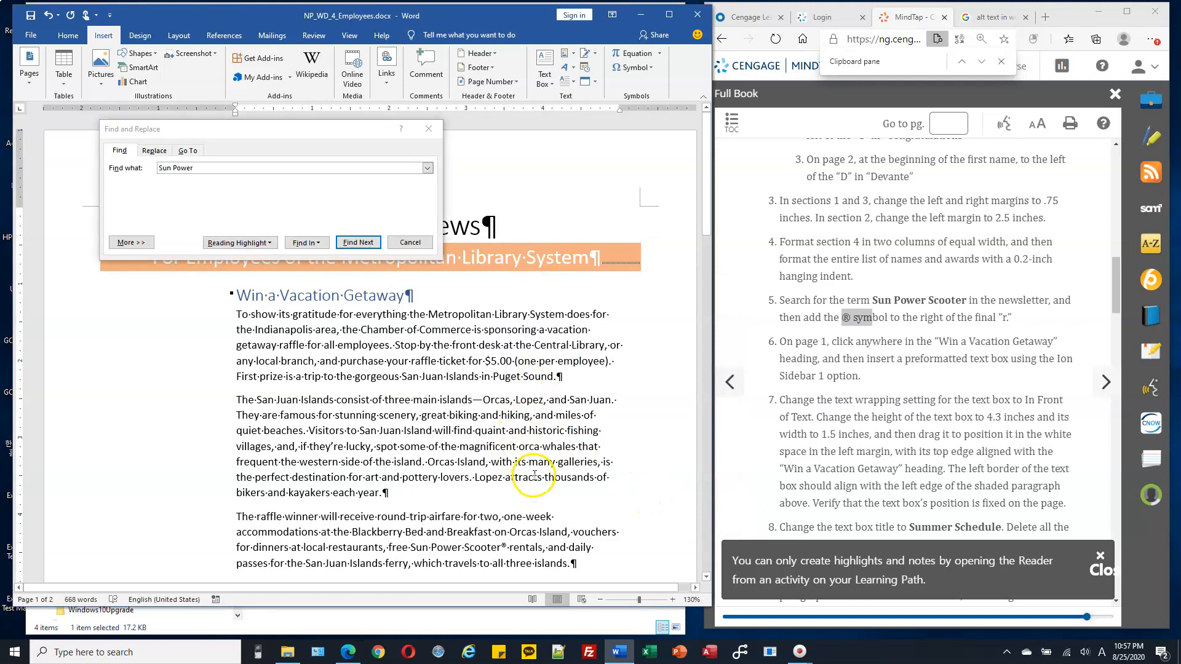
Inspect the ® symbol after "Scooter" up close, search for further occurrences of "Sun Power" and close Find and Replace.
scroll(535, 475, up, 15)
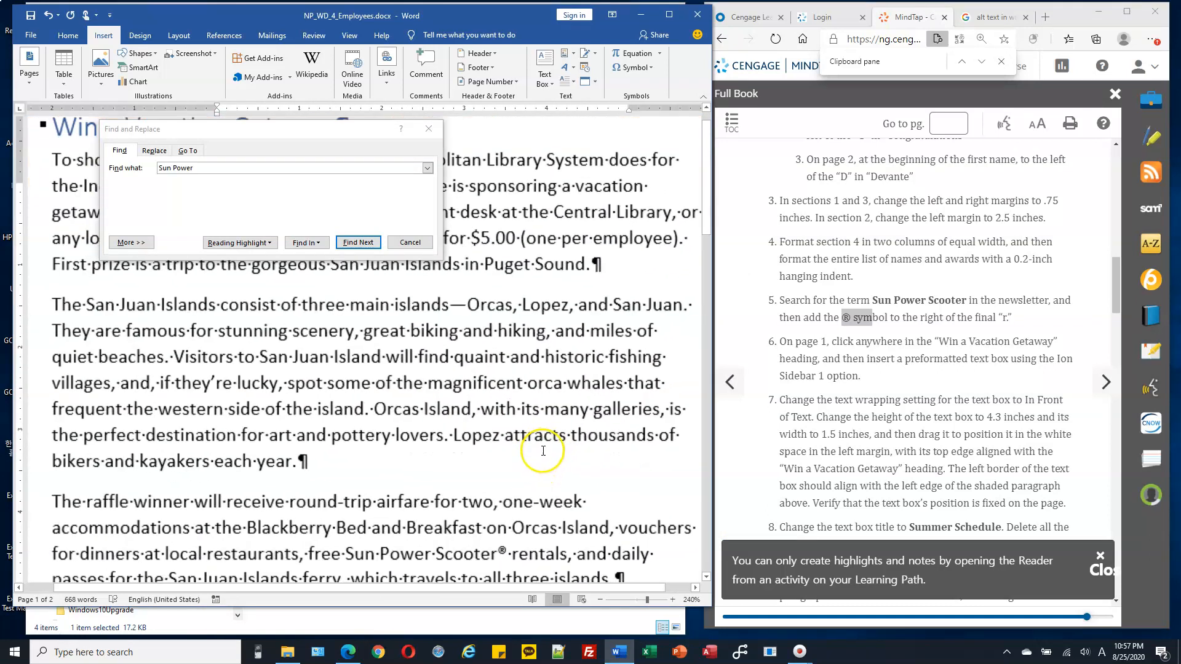
drag(495, 552, 506, 549)
click(520, 548)
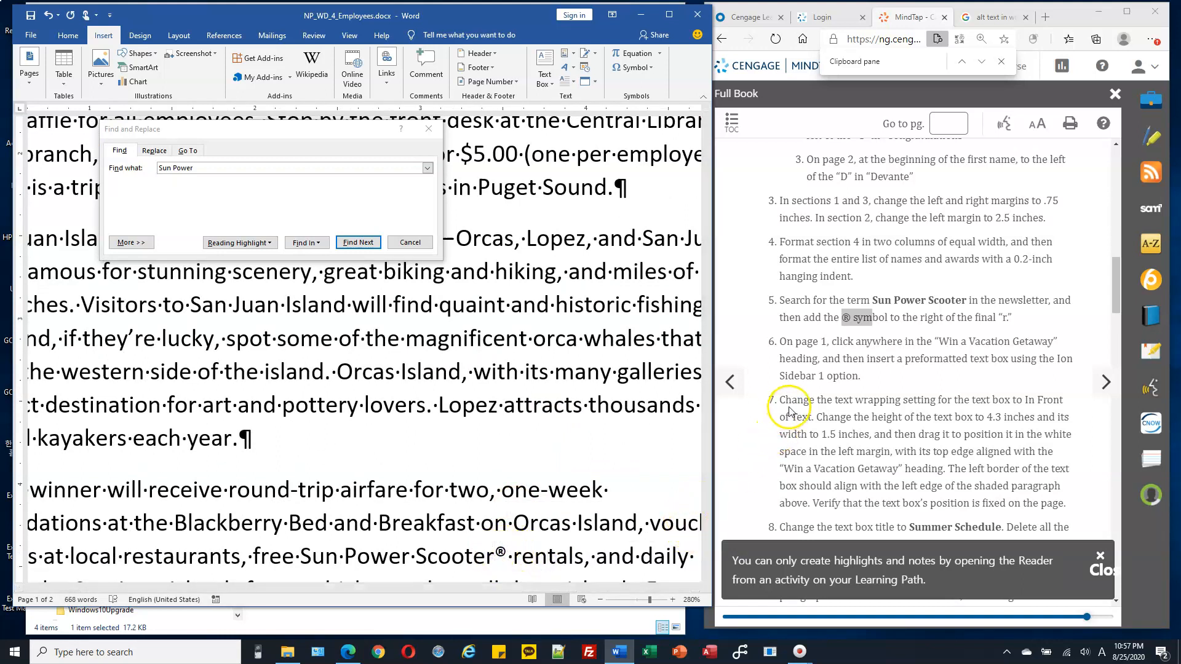
click(358, 243)
click(361, 244)
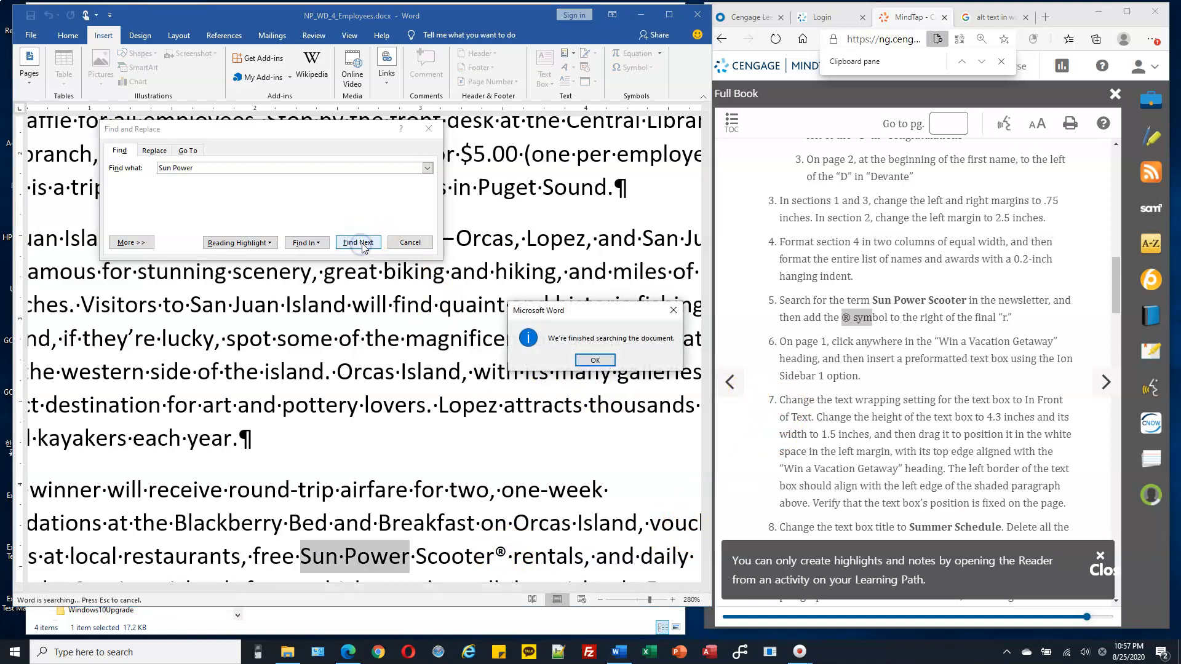
click(602, 359)
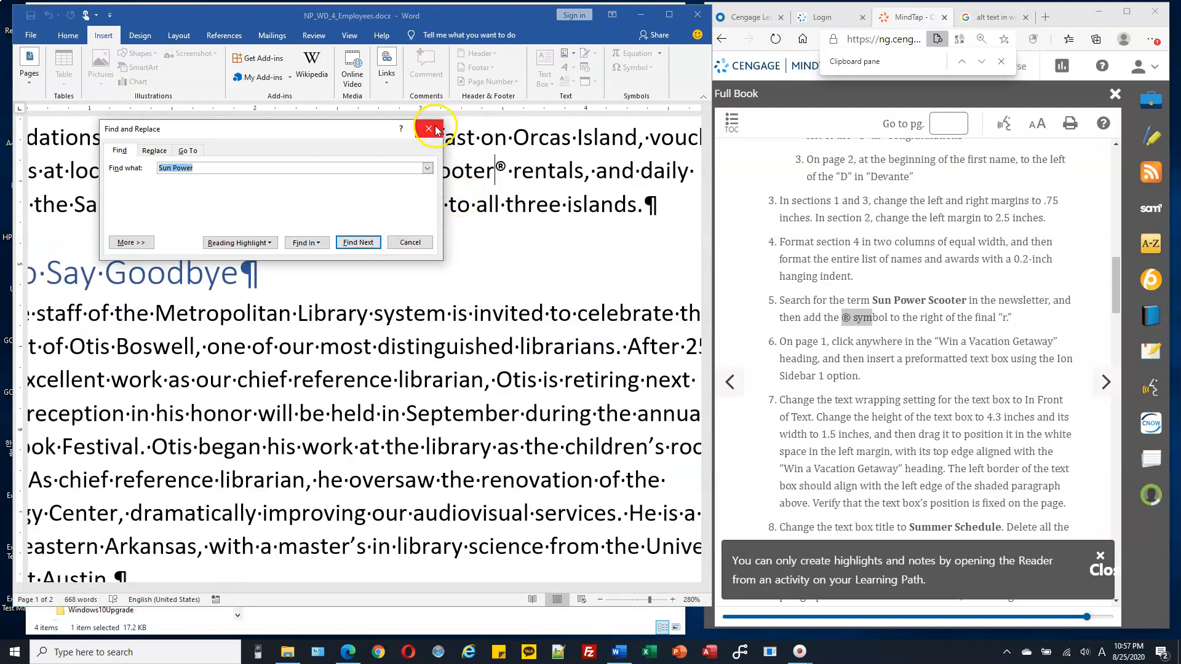
click(429, 128)
Return to the "Win a Vacation Getaway" heading on page 1 and read the textbook's instruction for the Ion Sidebar 1 text box.
scroll(564, 223, down, 2)
scroll(565, 223, down, 10)
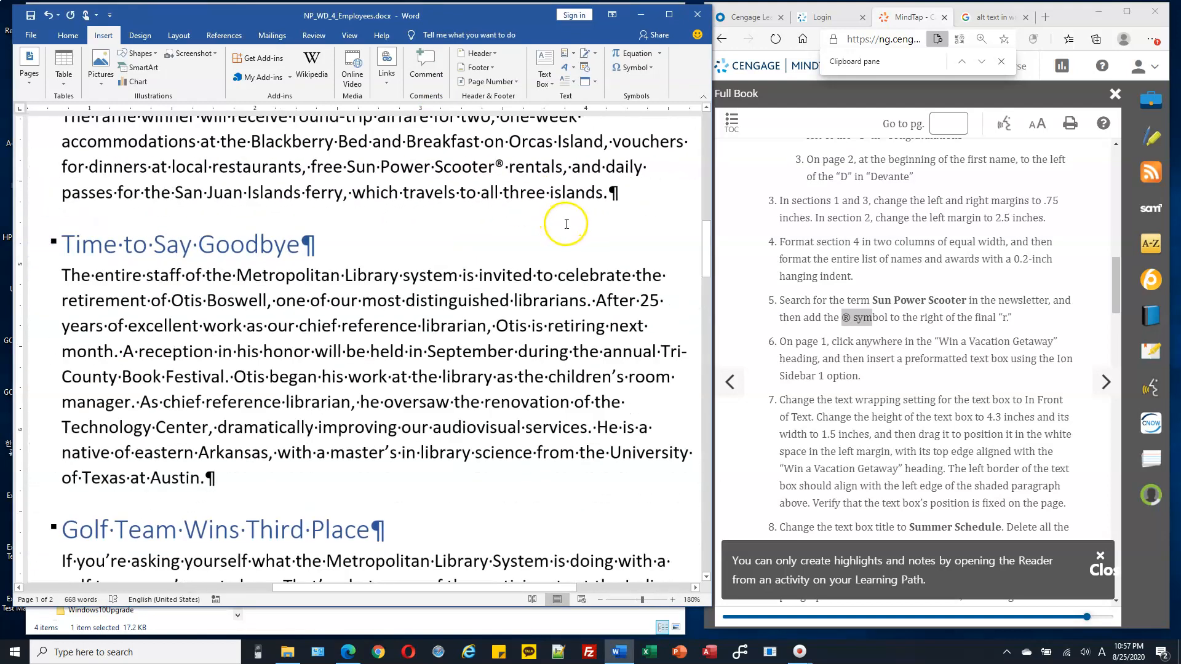
click(897, 321)
scroll(468, 307, up, 5)
scroll(467, 308, up, 3)
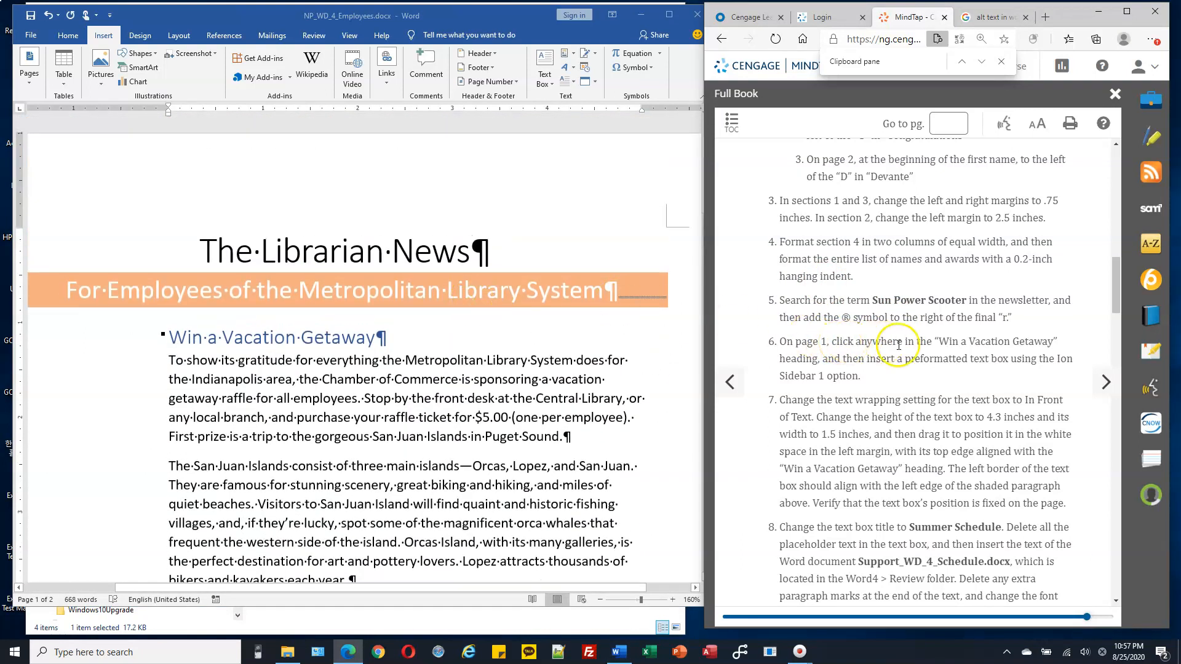
click(949, 344)
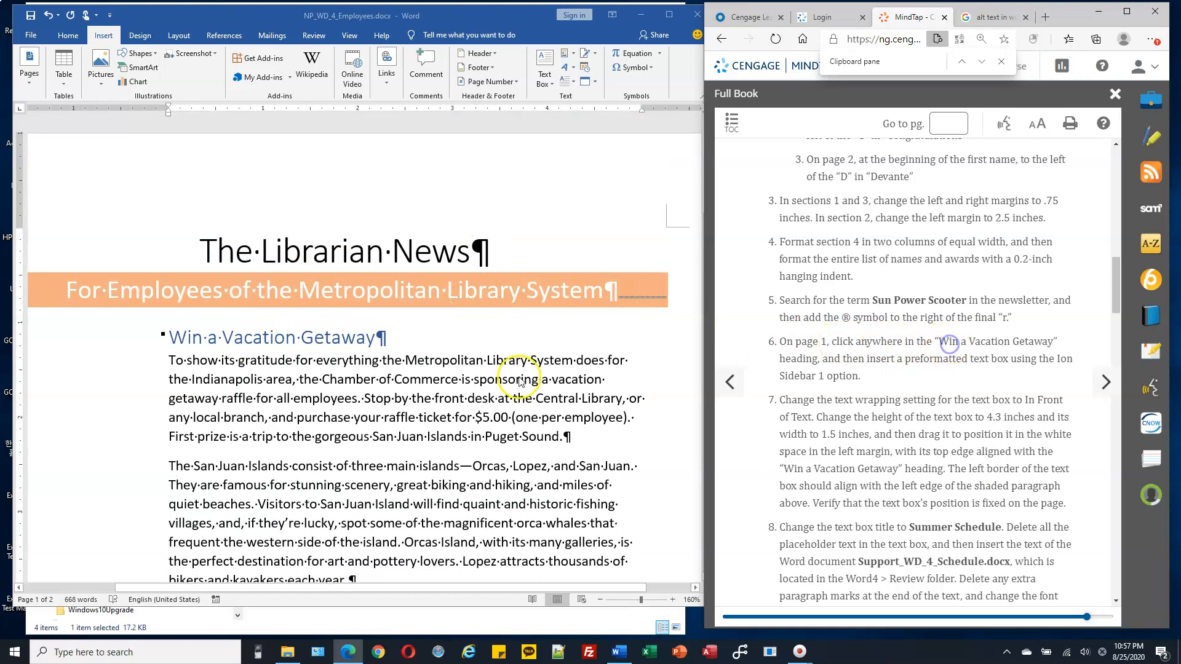
Place the insertion point in the "Win a Vacation Getaway" heading and highlight the Ion Sidebar 1 option wording in the textbook.
click(287, 343)
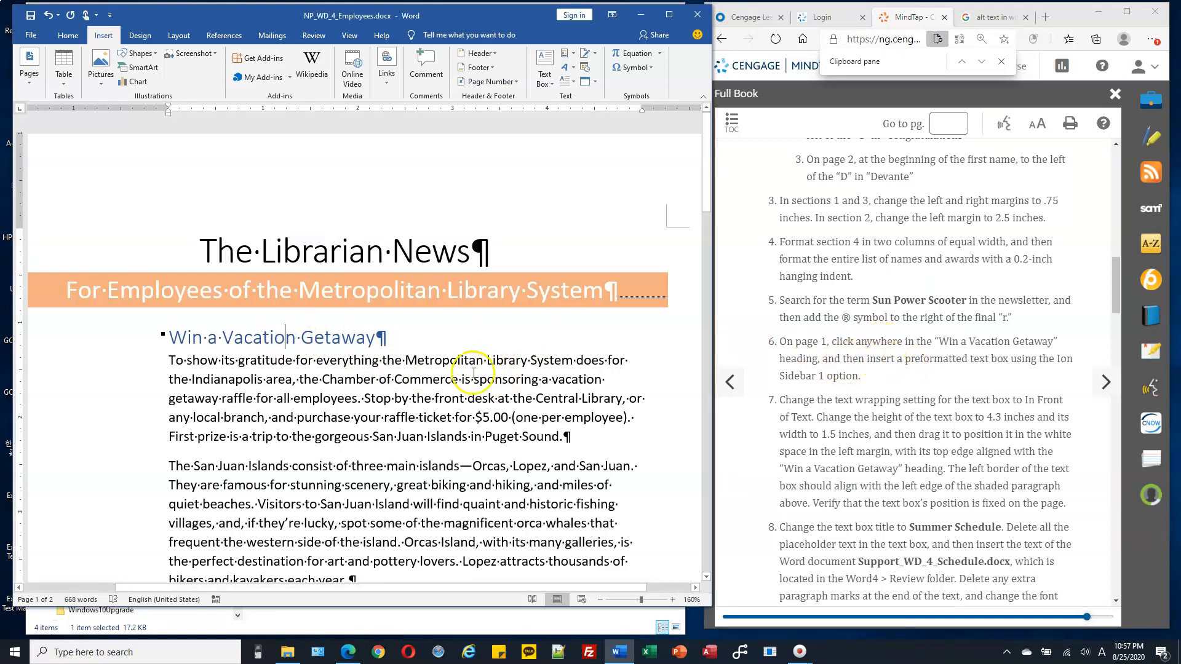
scroll(466, 368, down, 1)
scroll(466, 368, down, 2)
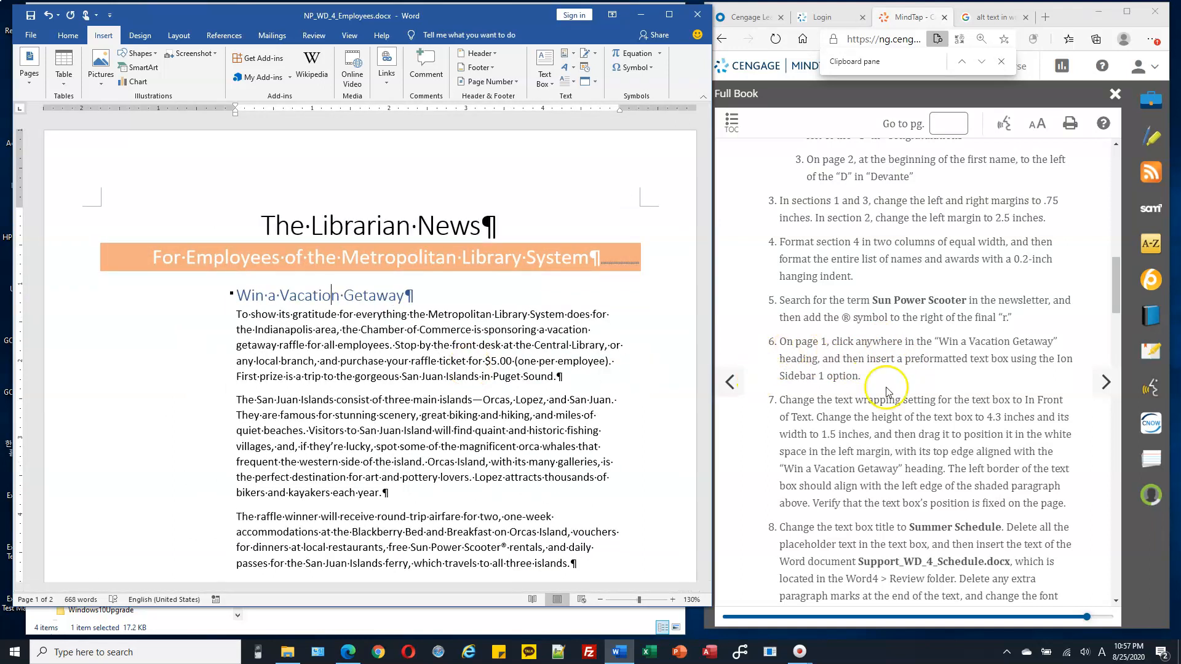
click(332, 296)
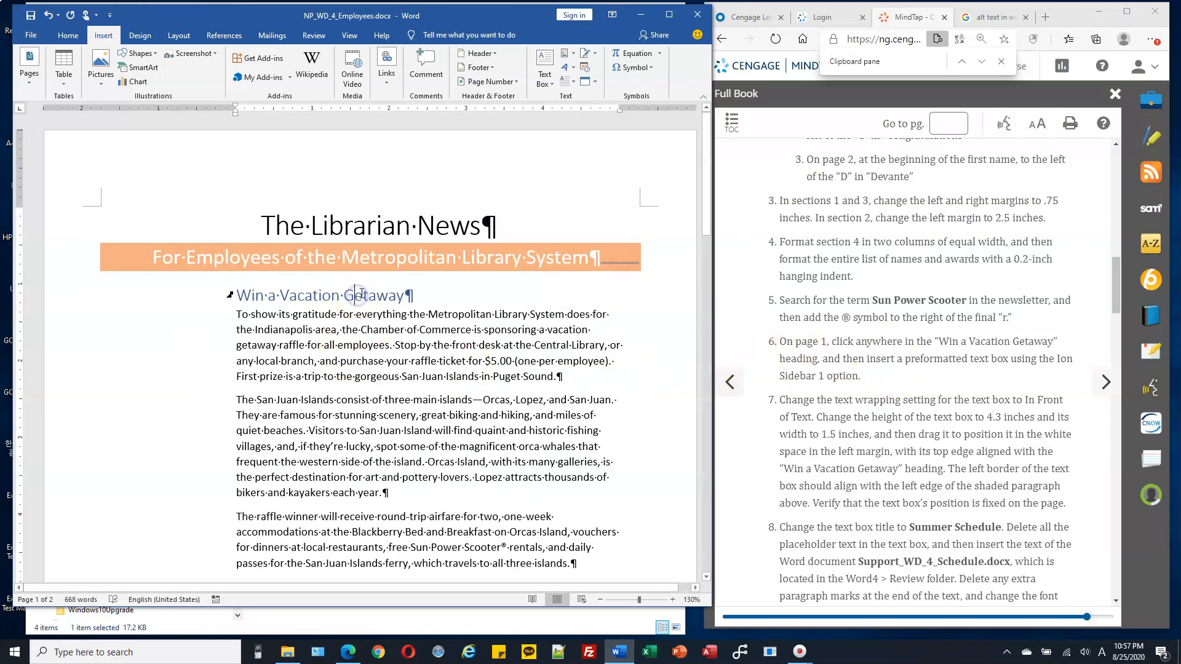
click(103, 38)
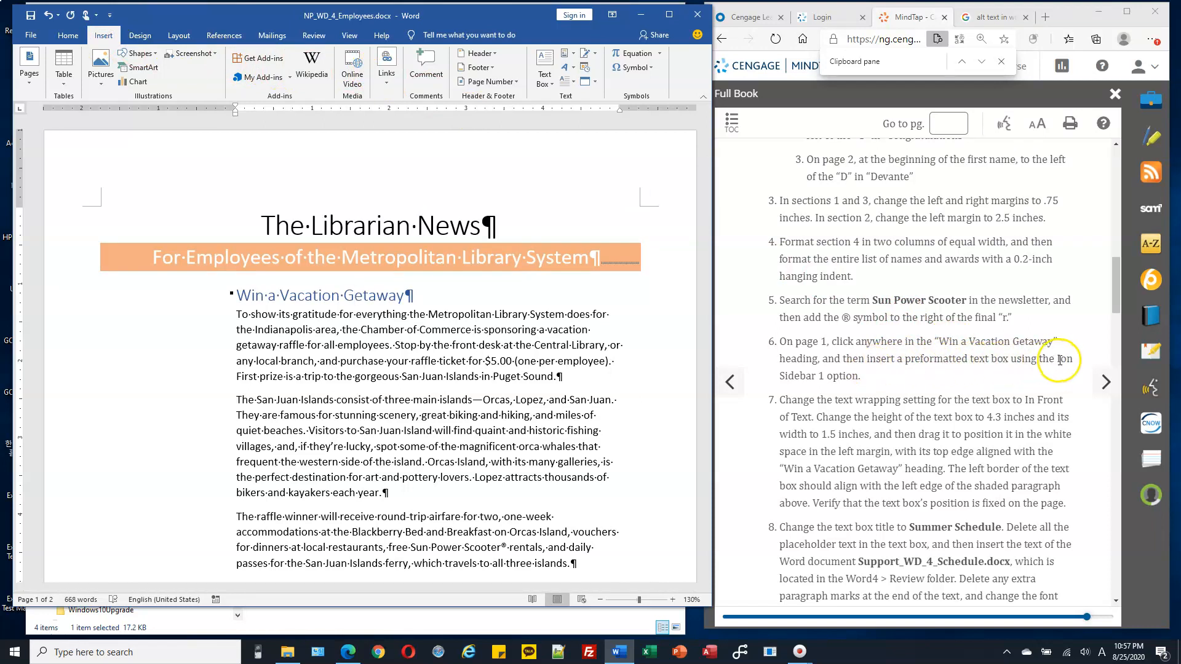
drag(1059, 360, 859, 387)
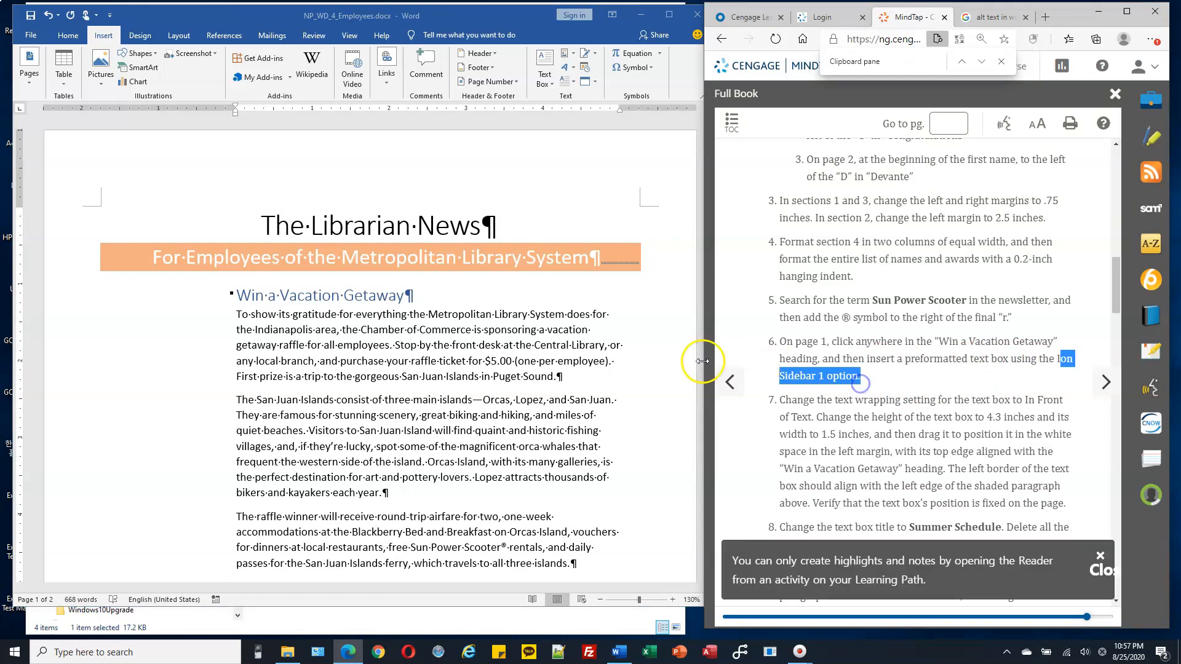
click(539, 340)
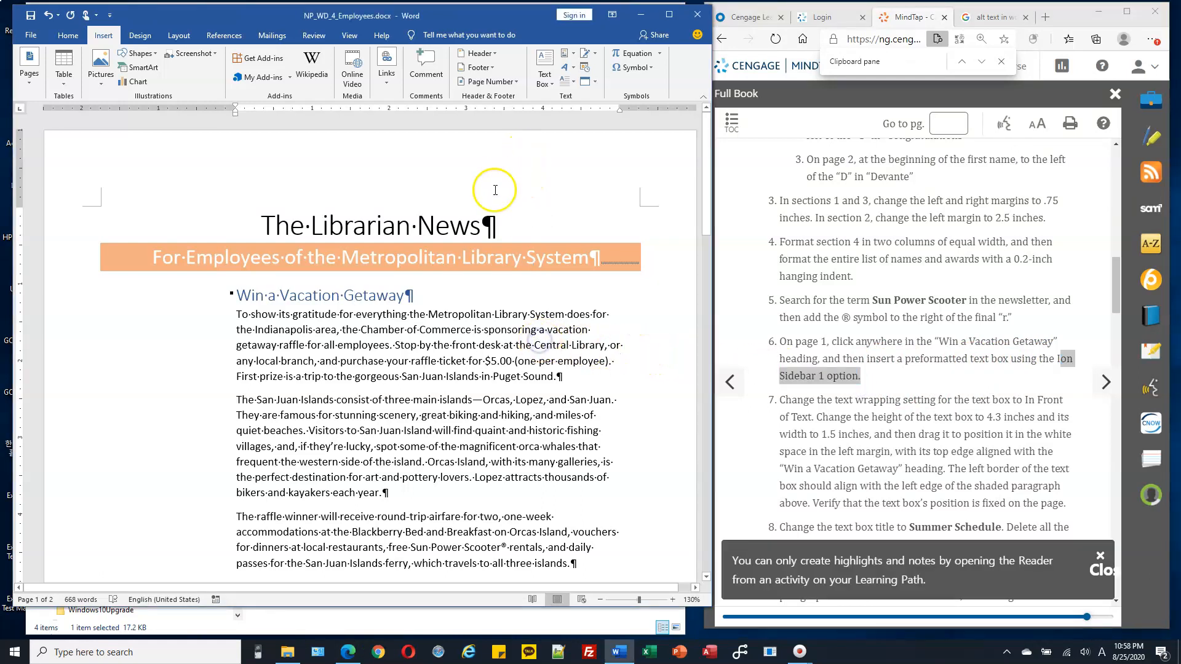
Insert the preformatted Ion Sidebar 1 text box at the "Win a Vacation Getaway" heading.
click(378, 295)
click(547, 84)
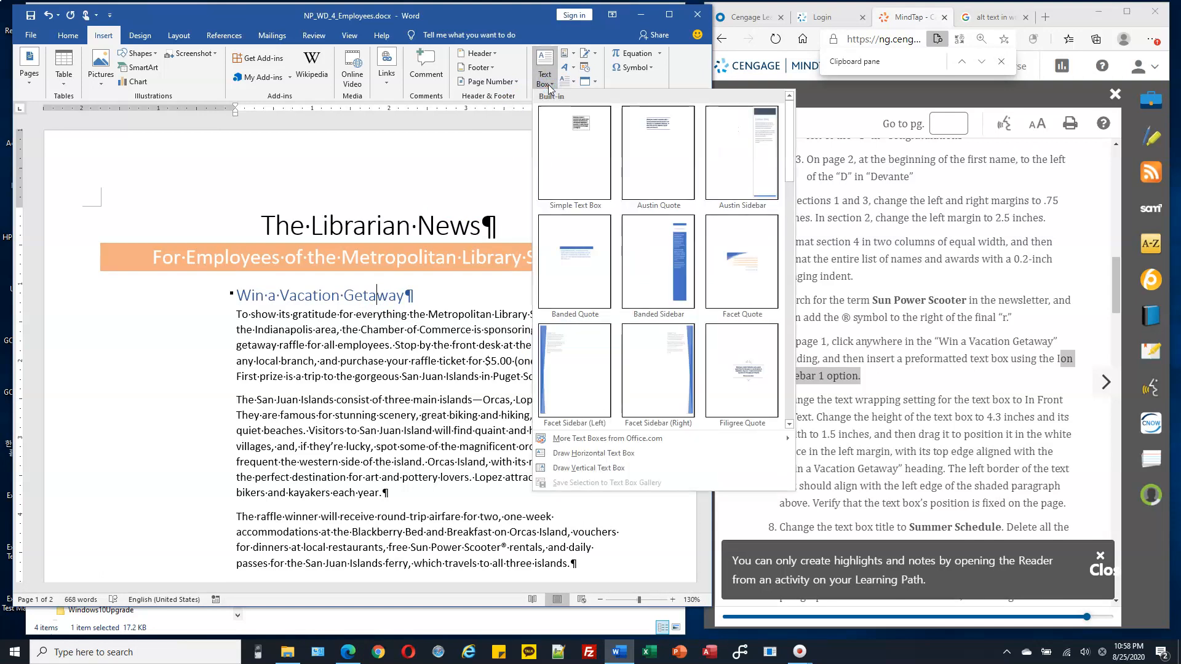
click(543, 19)
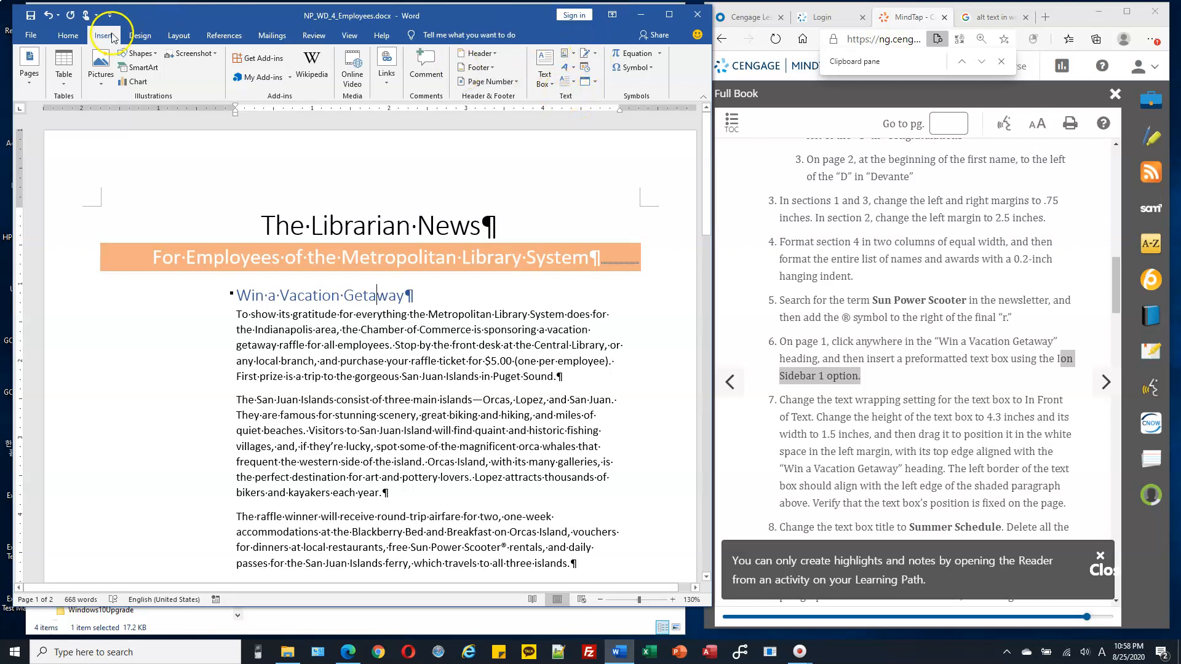
click(548, 83)
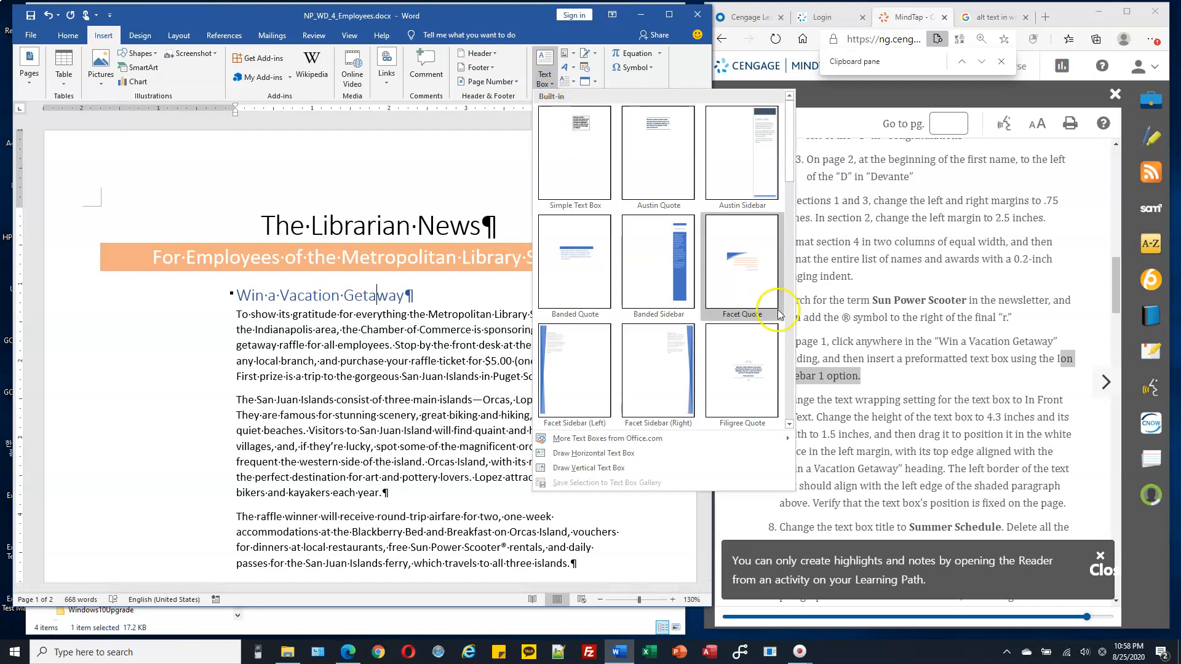
scroll(748, 295, down, 3)
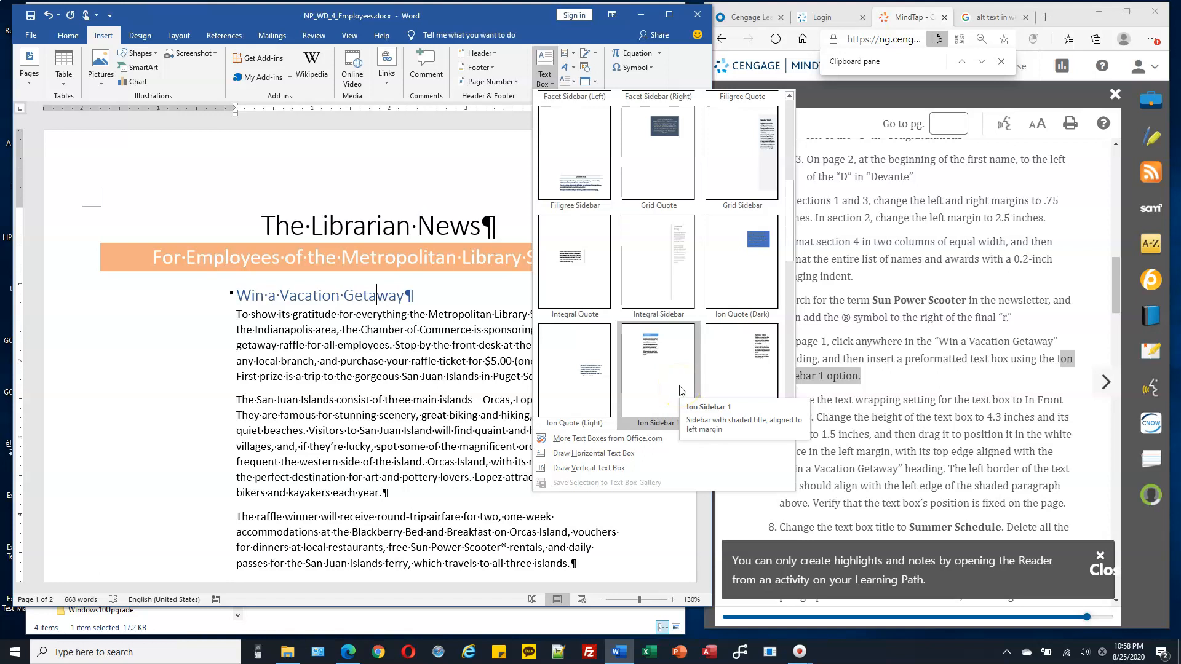
click(657, 383)
click(656, 383)
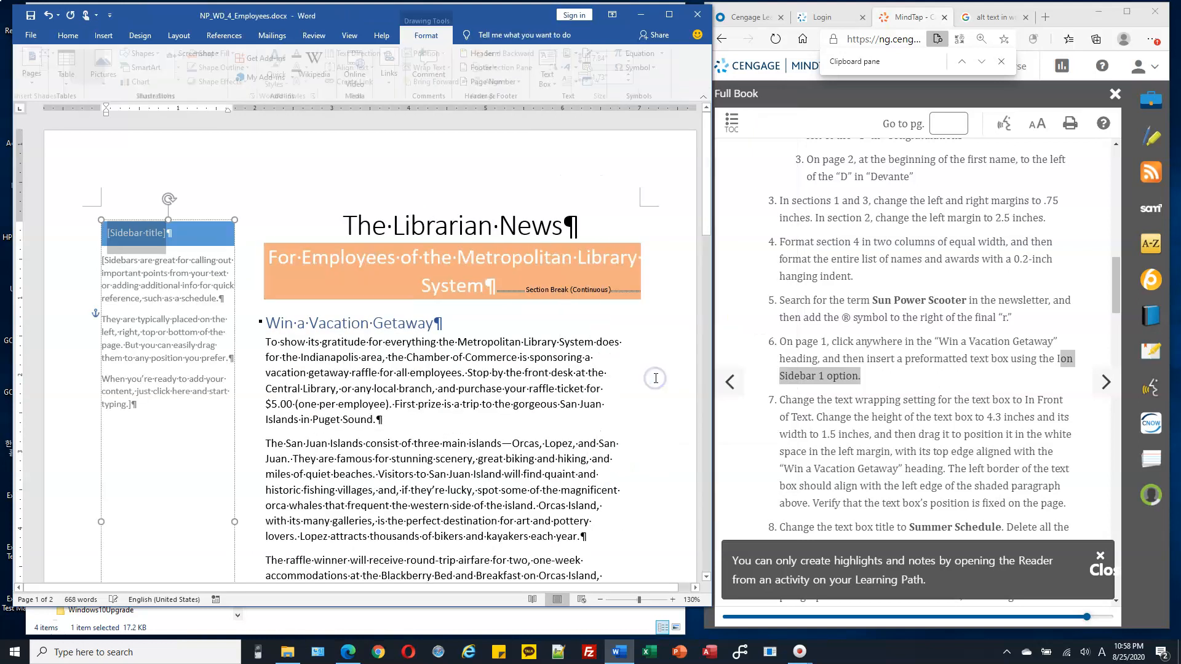
scroll(522, 285, down, 2)
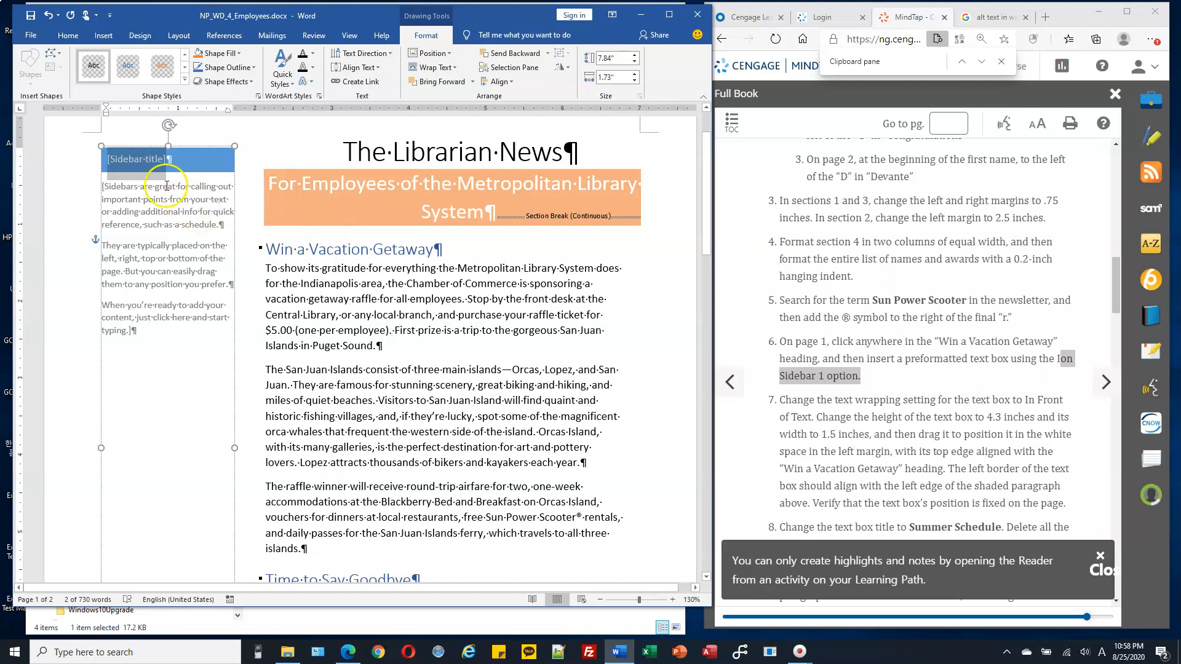
scroll(794, 393, down, 2)
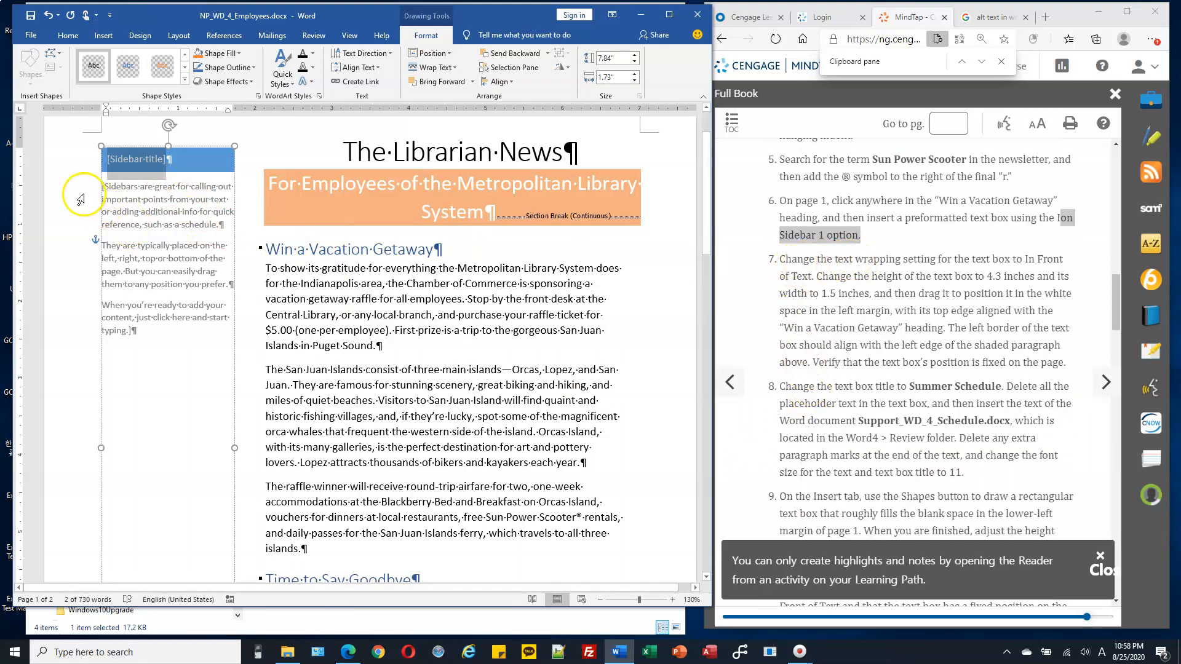
click(433, 68)
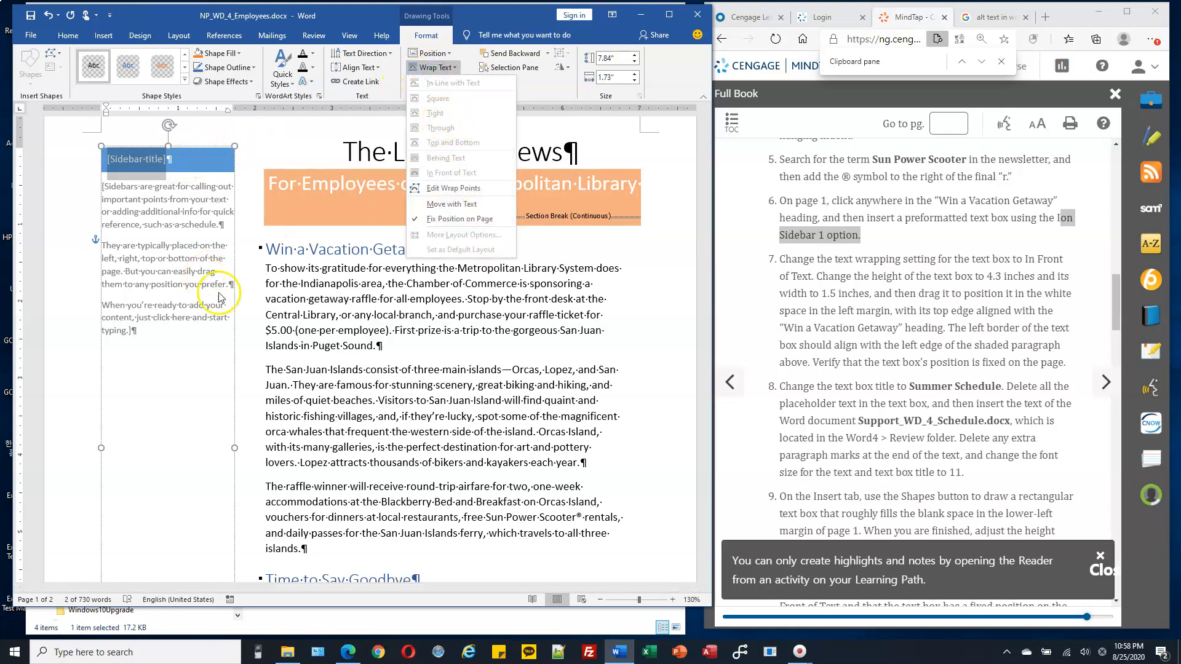
click(277, 301)
click(276, 302)
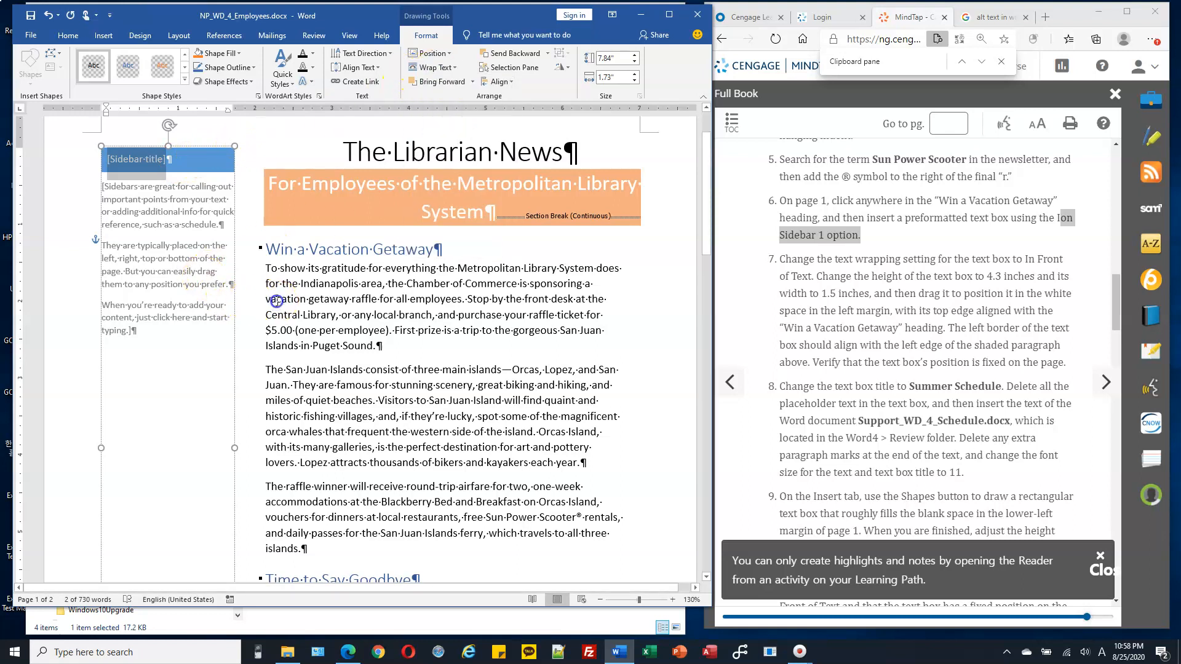
Set the sidebar text box's wrapping to In Front of Text and move it down beside the "Win a Vacation Getaway" heading.
click(170, 260)
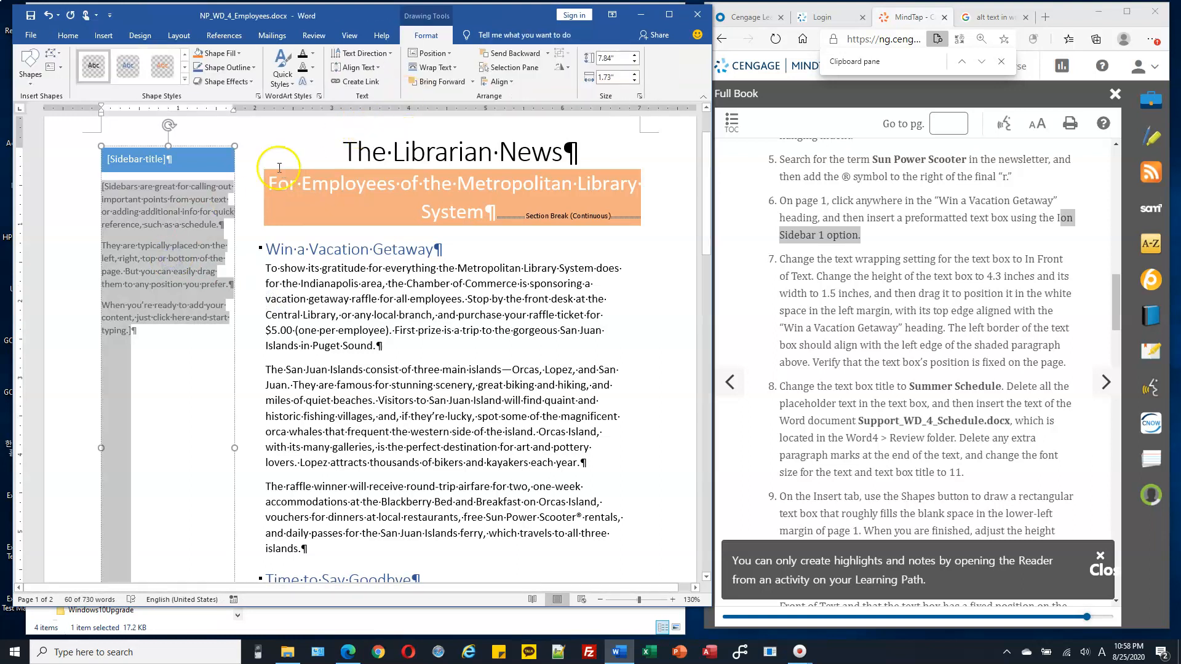
click(322, 285)
click(173, 238)
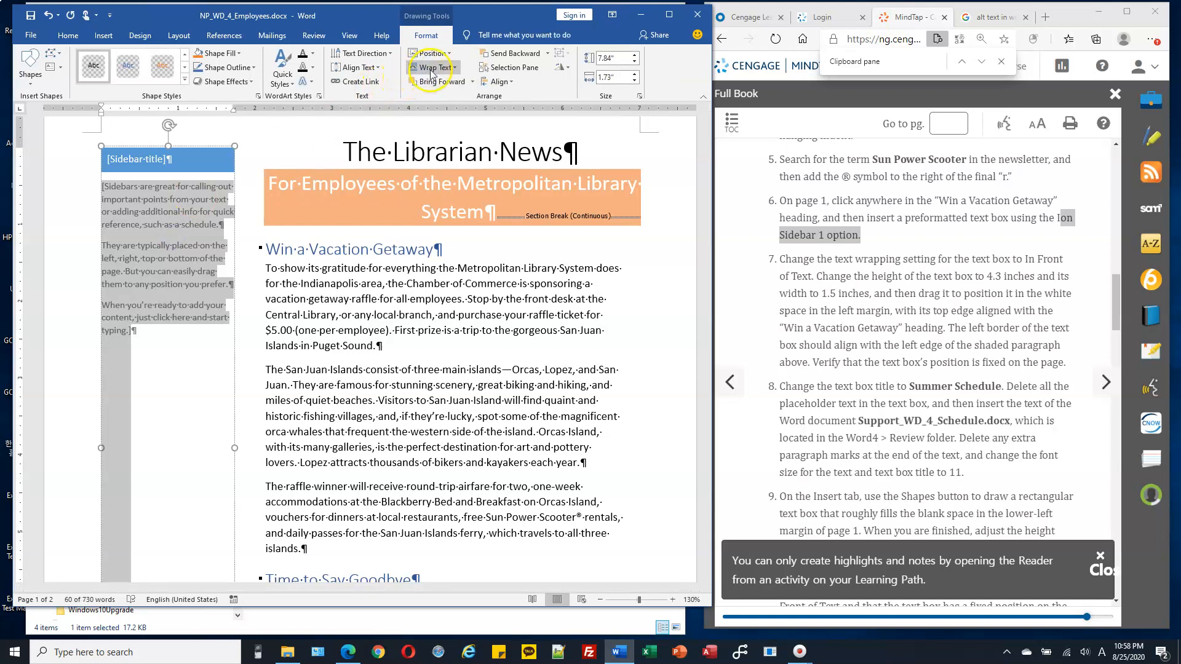
click(431, 69)
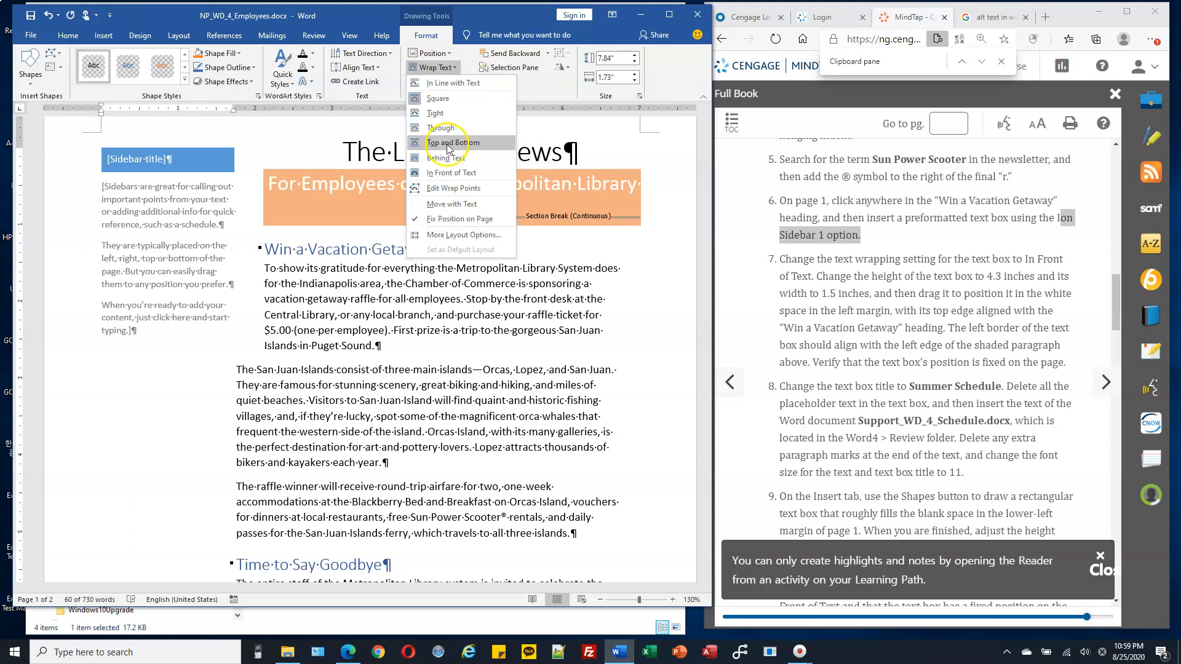
click(449, 173)
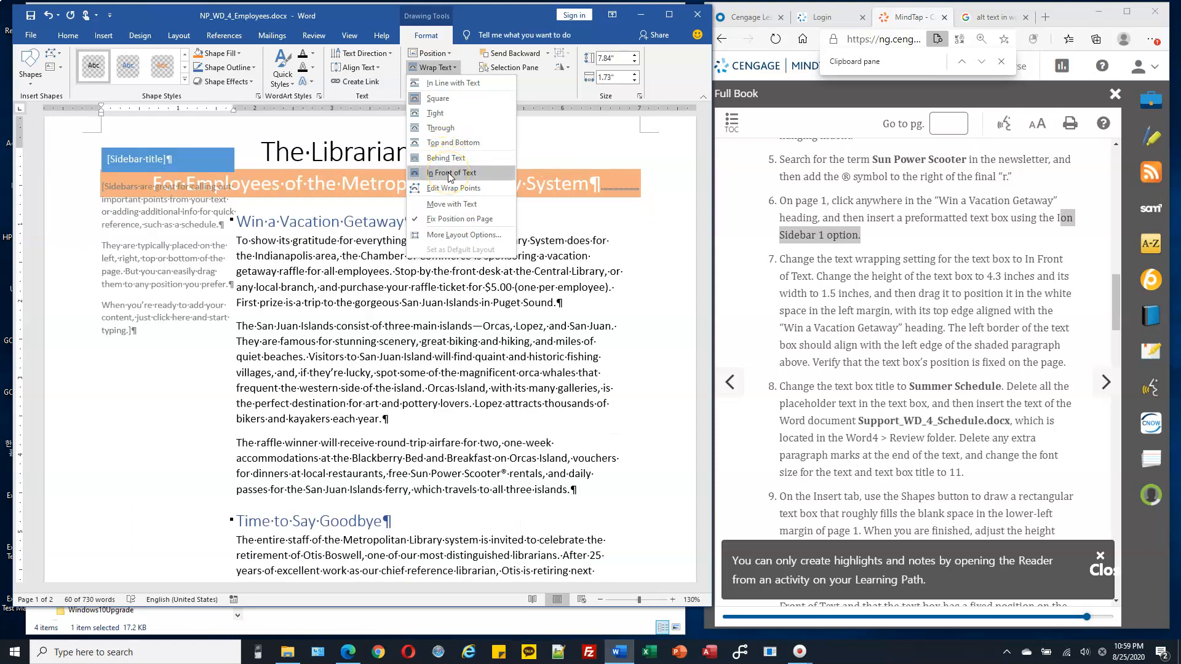
click(449, 174)
click(199, 206)
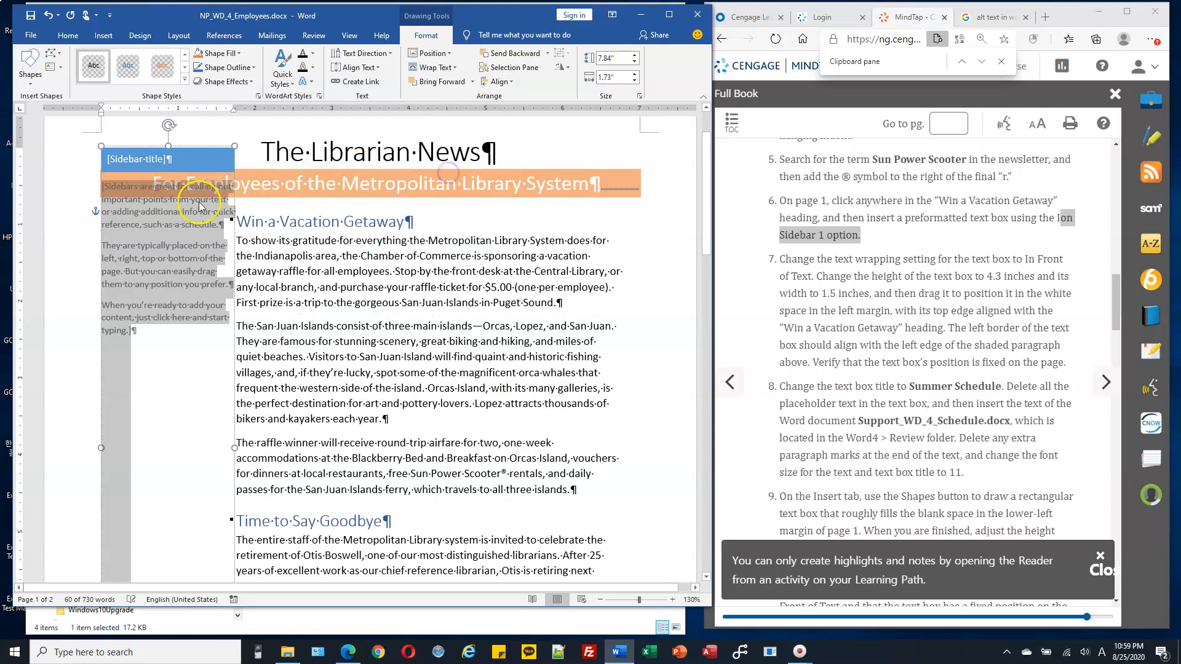
drag(195, 166, 177, 212)
Following the textbook's size instruction, set the sidebar text box to 4.3 inches high and 1.5 inches wide.
click(877, 308)
click(937, 266)
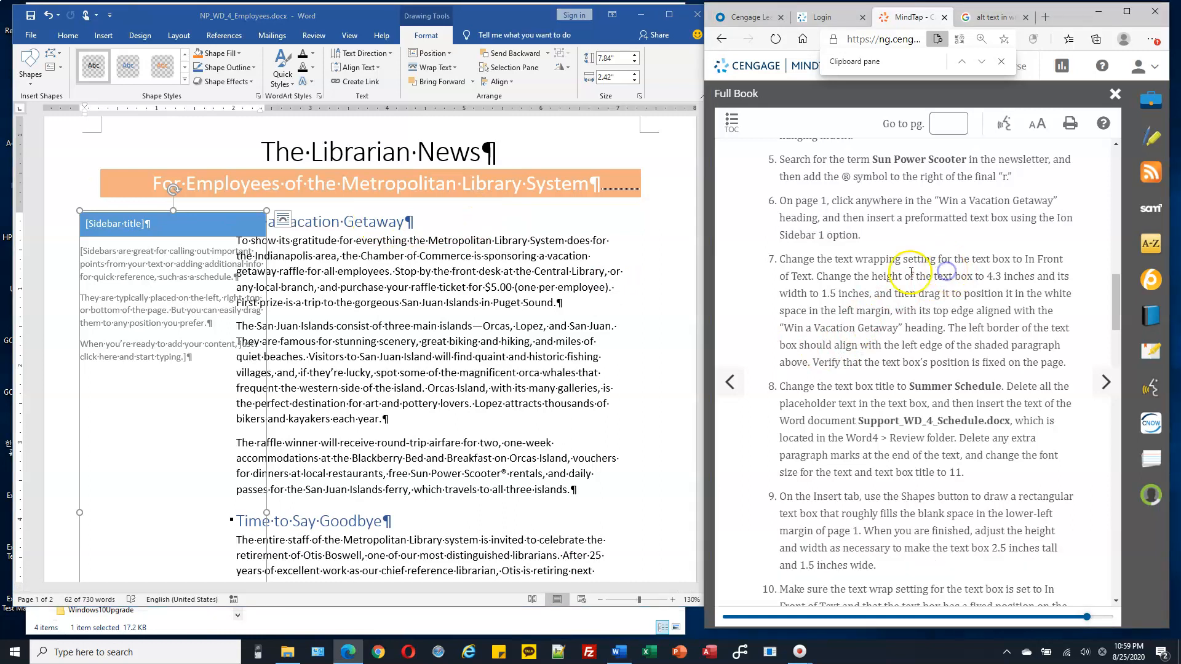
drag(817, 276, 886, 276)
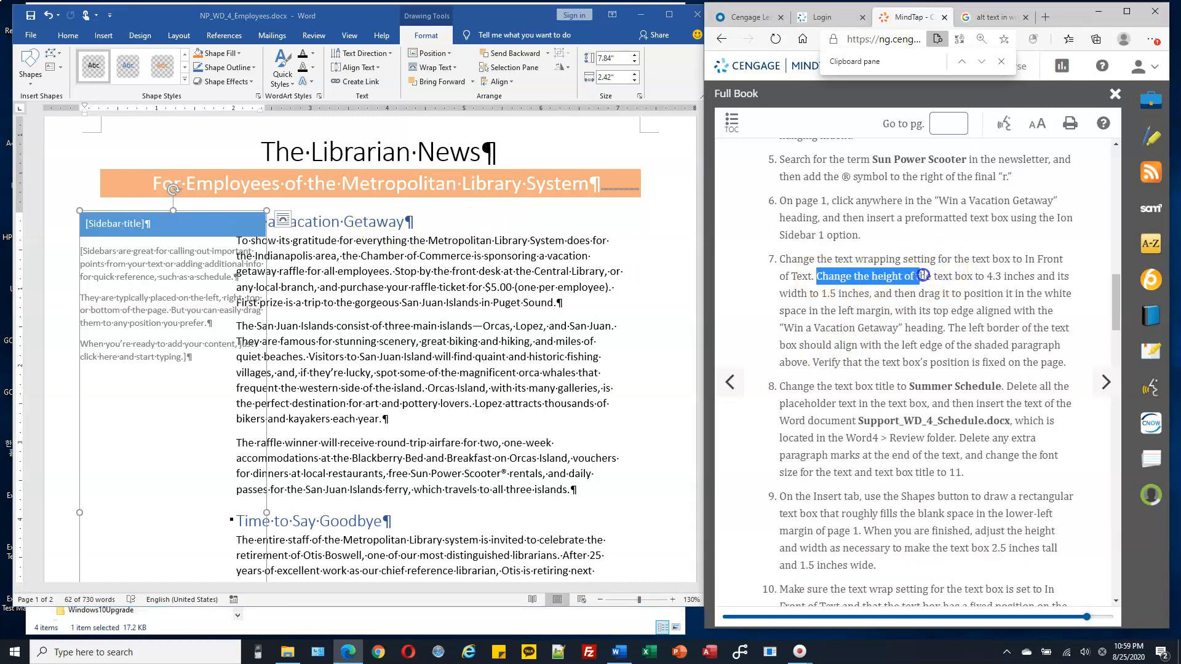
drag(1009, 276, 873, 294)
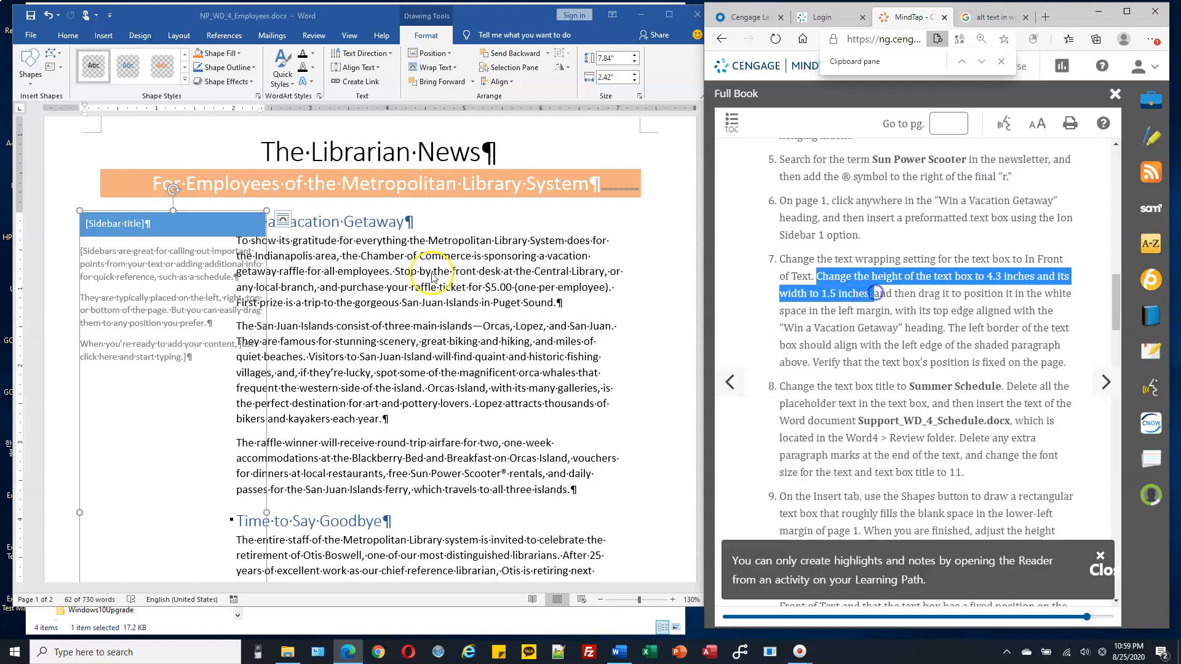
click(209, 235)
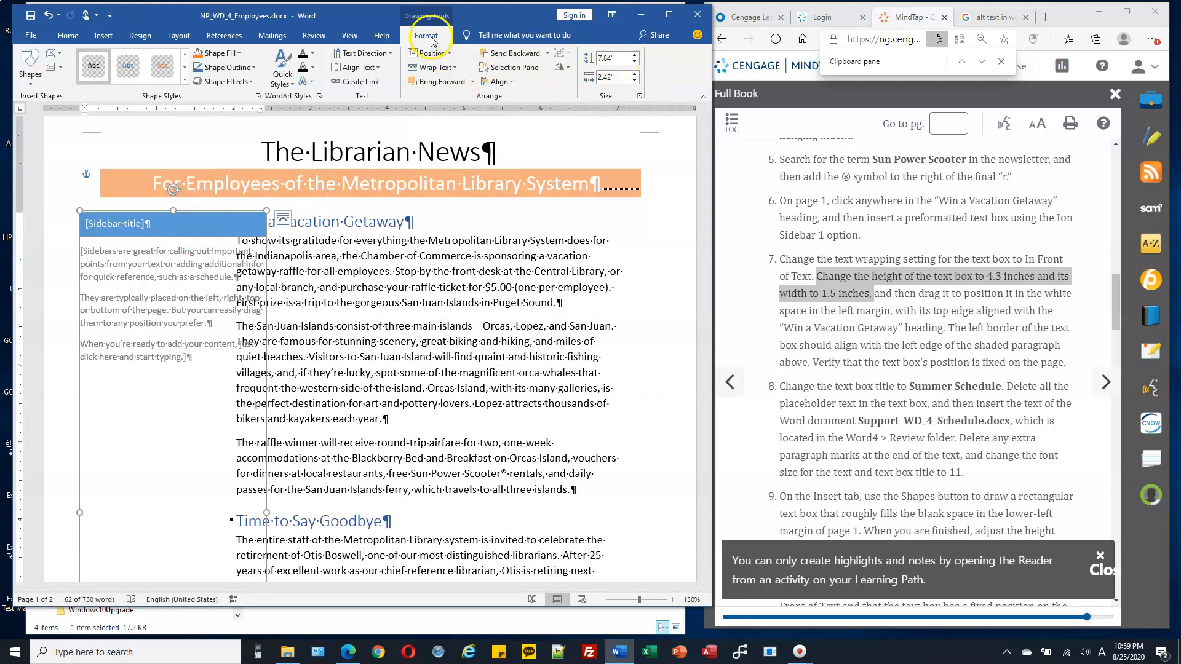
click(615, 59)
click(613, 77)
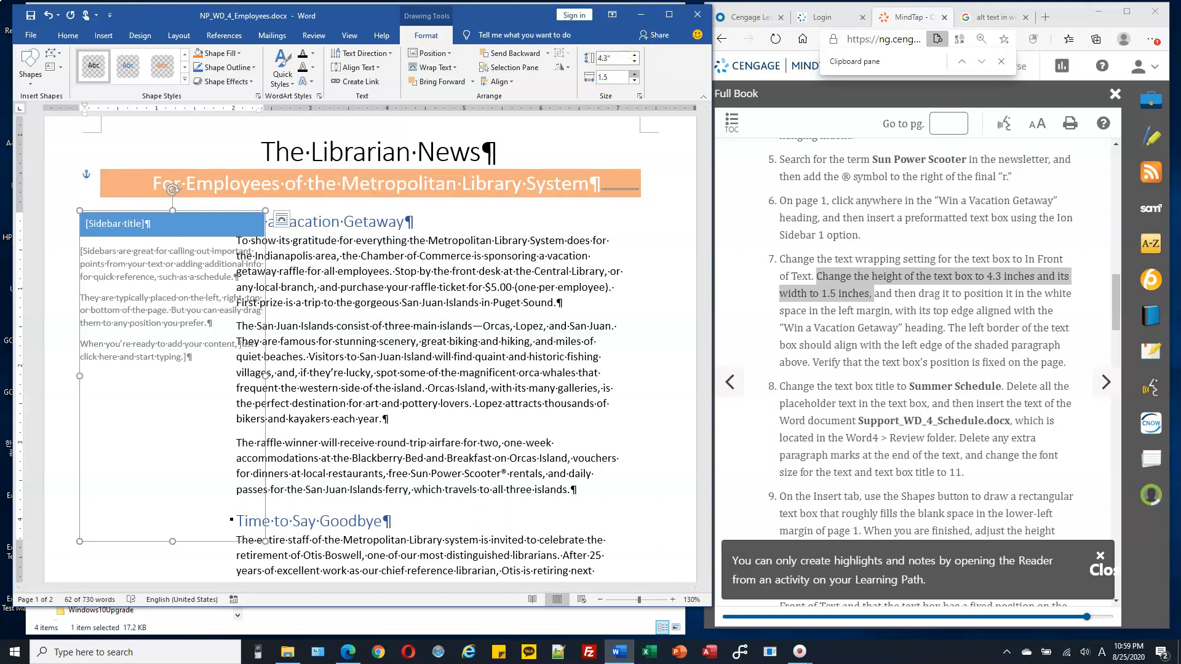
key(Return)
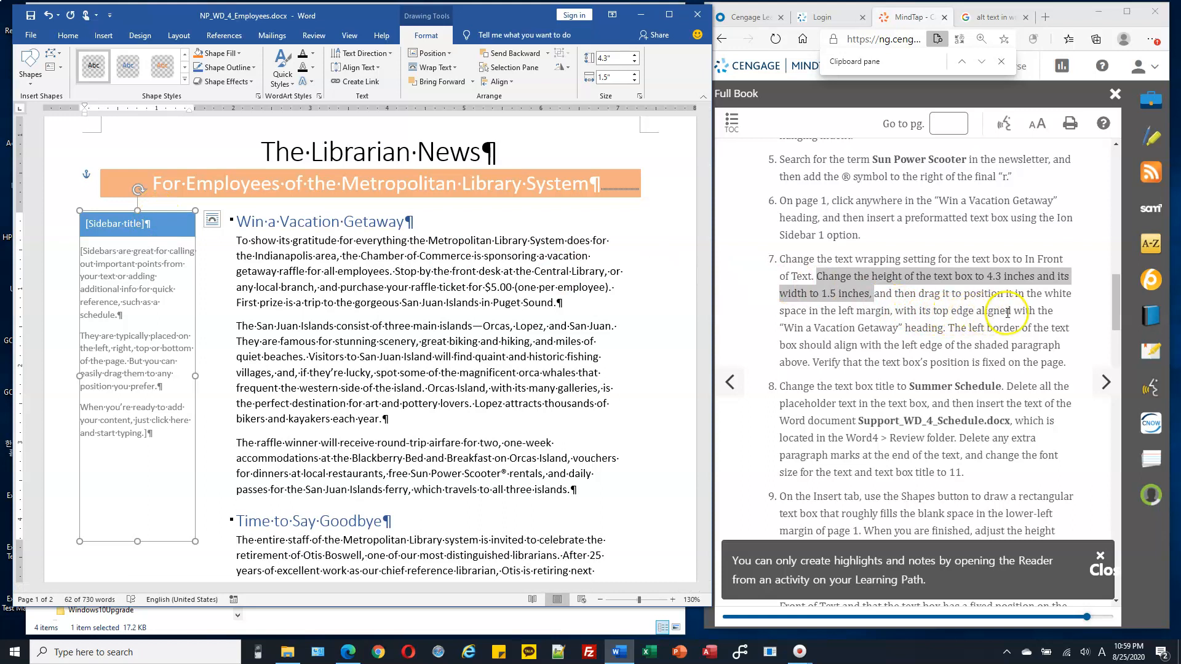
Move the sidebar text box so its left border aligns with the shaded paragraph and its top edge with the "Win a Vacation Getaway" heading.
click(279, 223)
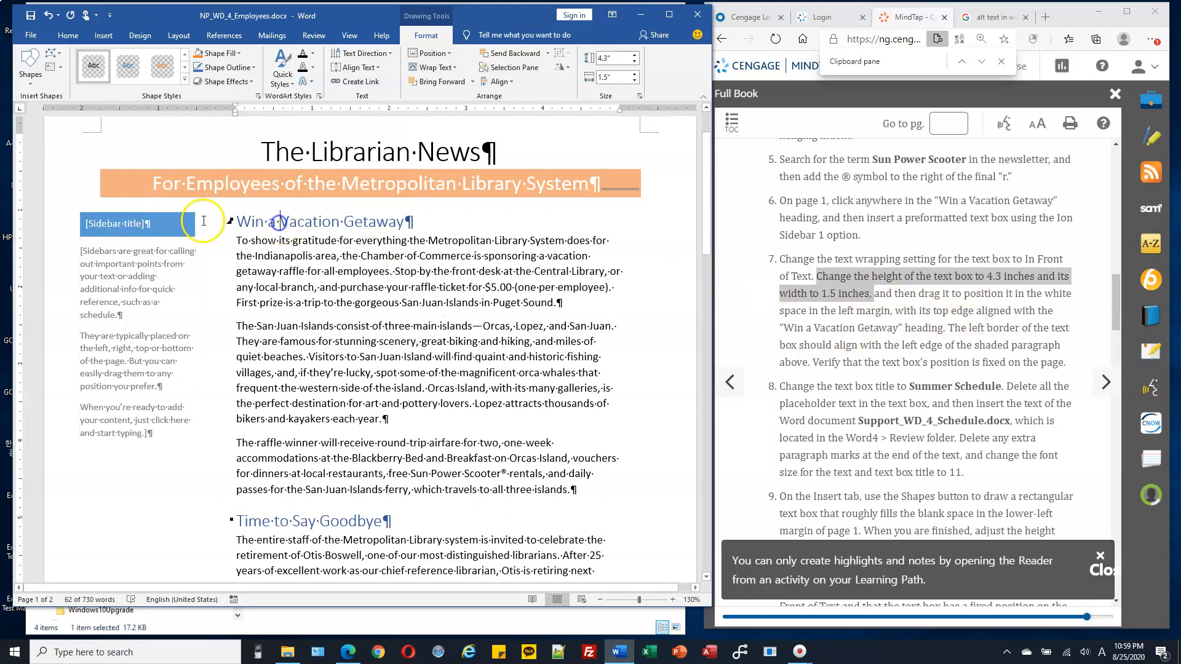
click(167, 217)
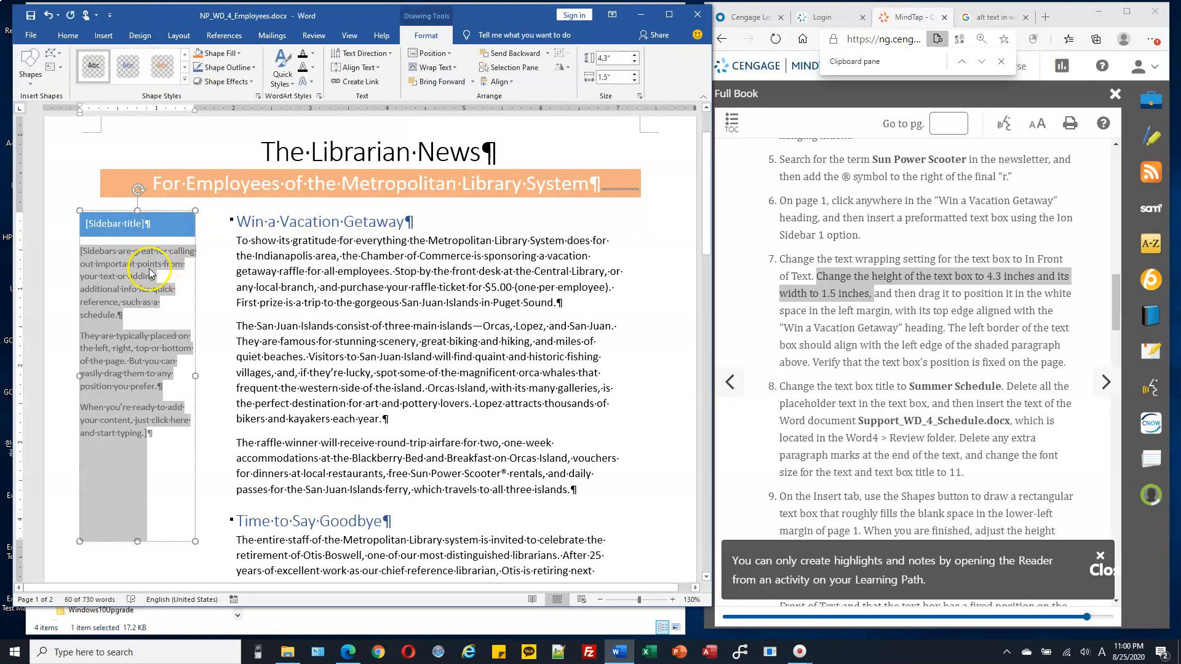
click(162, 213)
drag(163, 210, 193, 215)
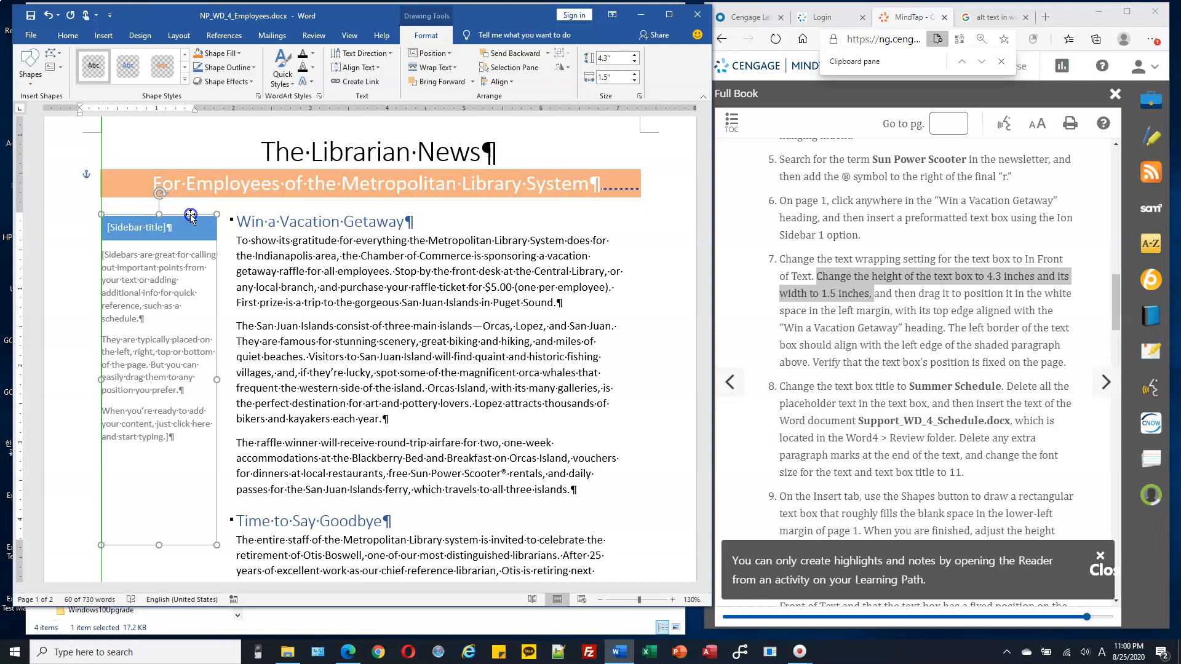
drag(191, 215, 193, 215)
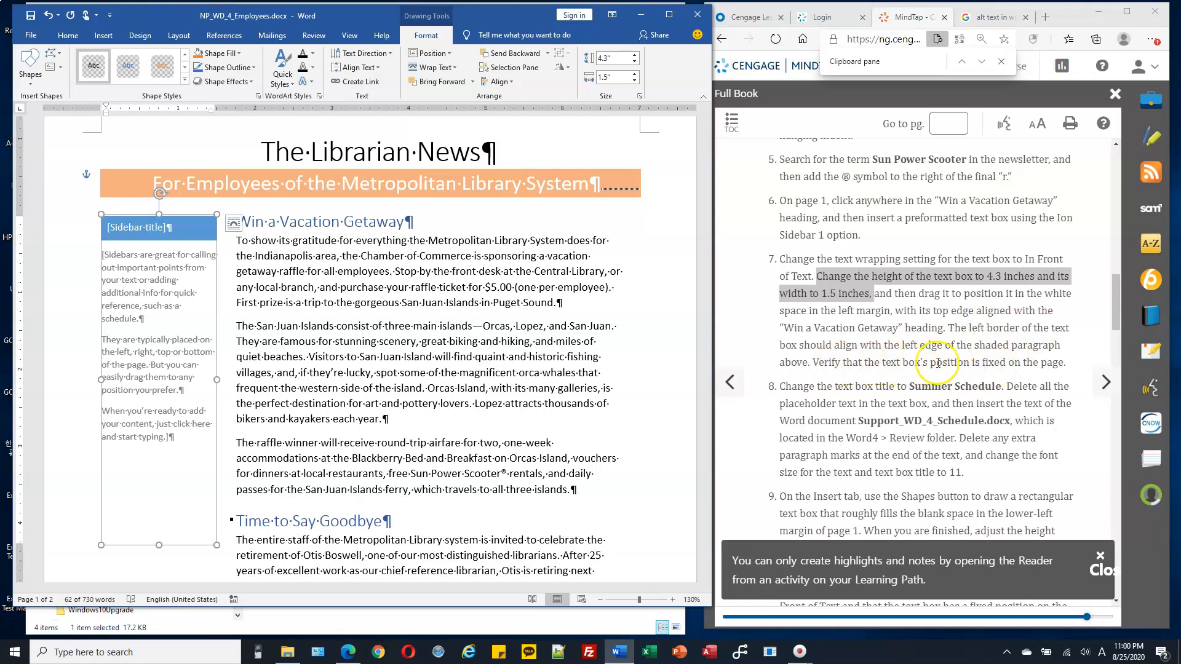
Check whether the sidebar text box is set to Fix Position on Page, as the textbook requires.
drag(834, 364, 1019, 363)
click(961, 364)
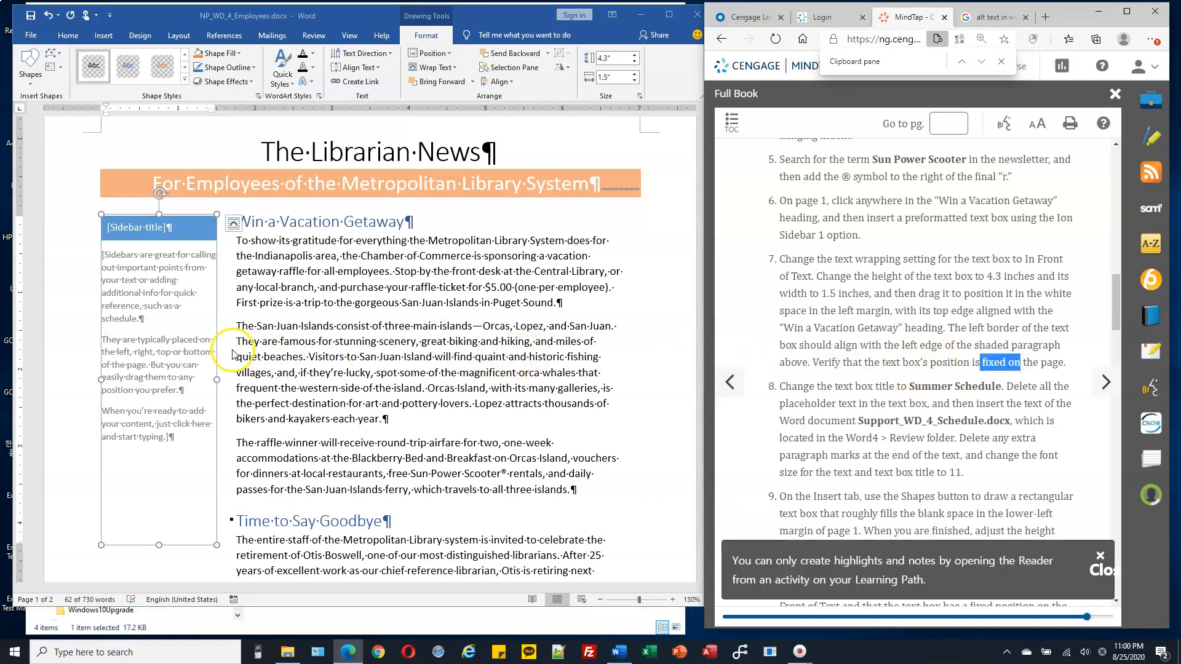
click(455, 72)
click(455, 71)
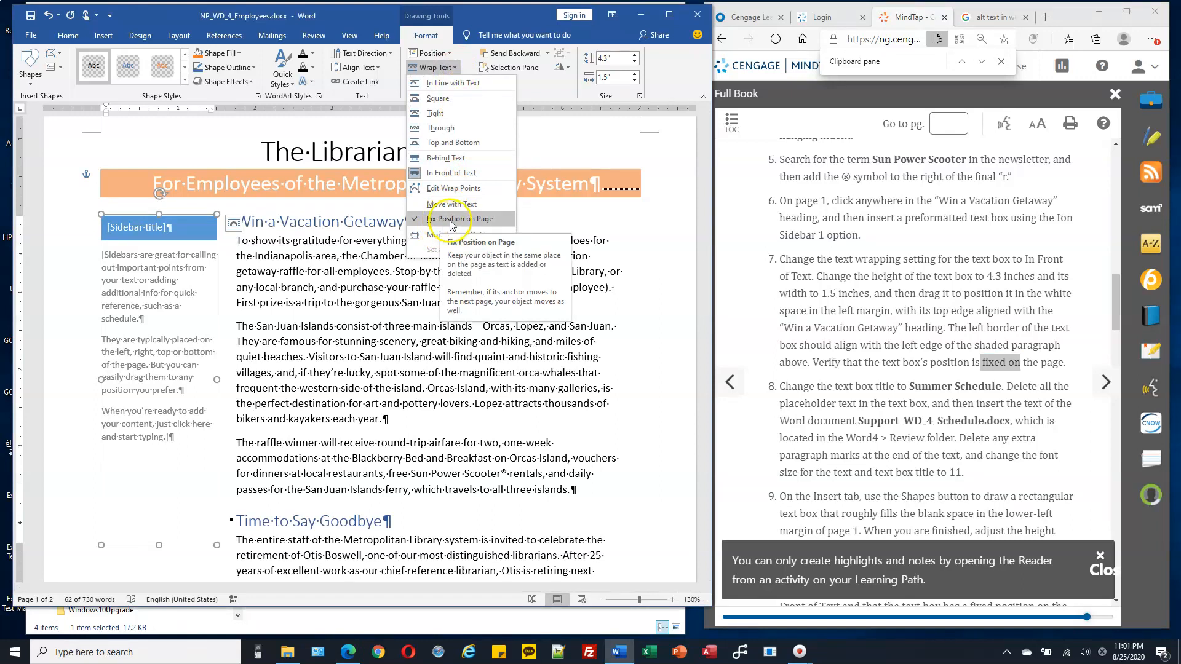
click(182, 271)
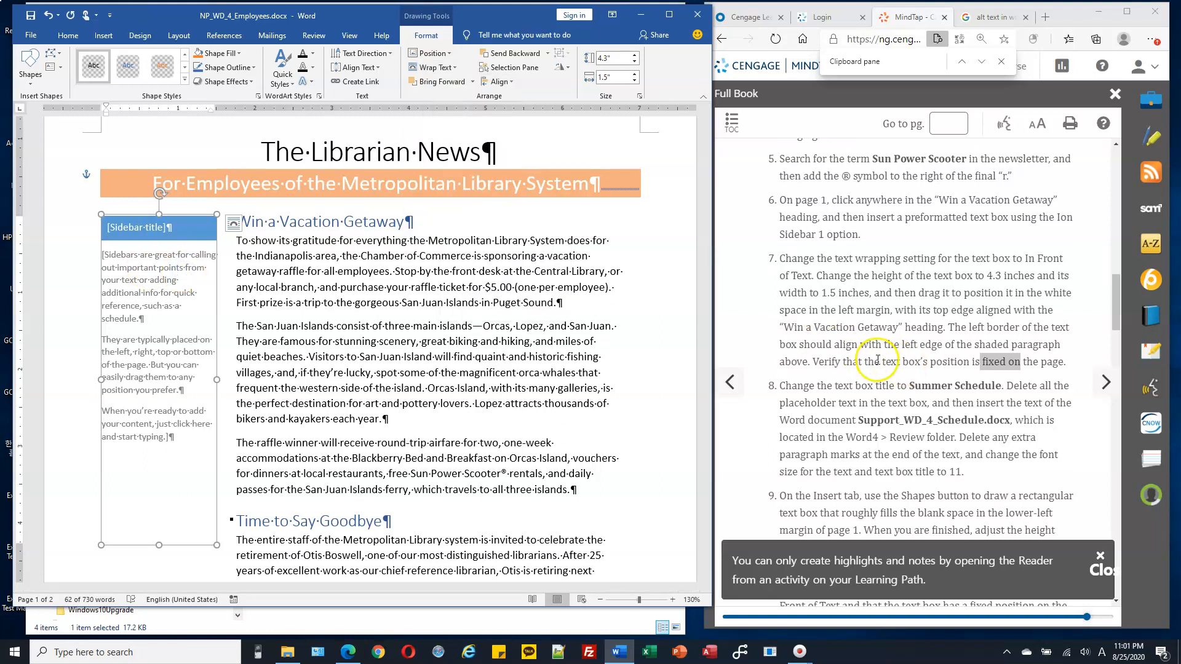
Replace the sidebar text box's title placeholder with "Summer Schedule".
scroll(900, 357, down, 1)
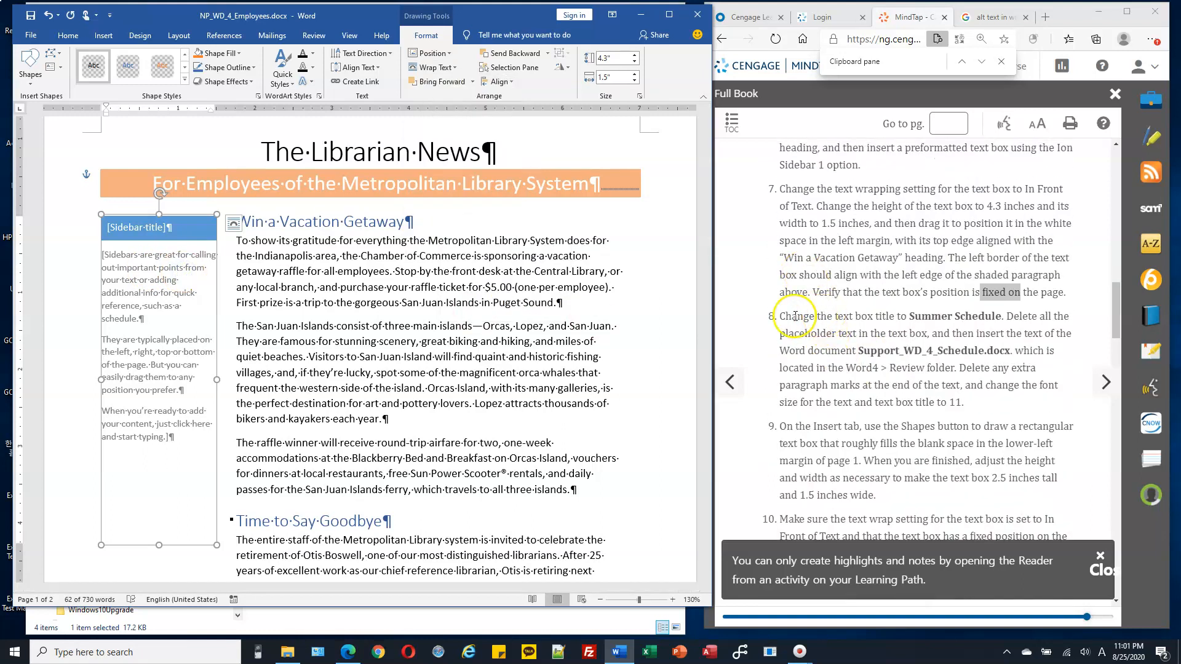
click(145, 231)
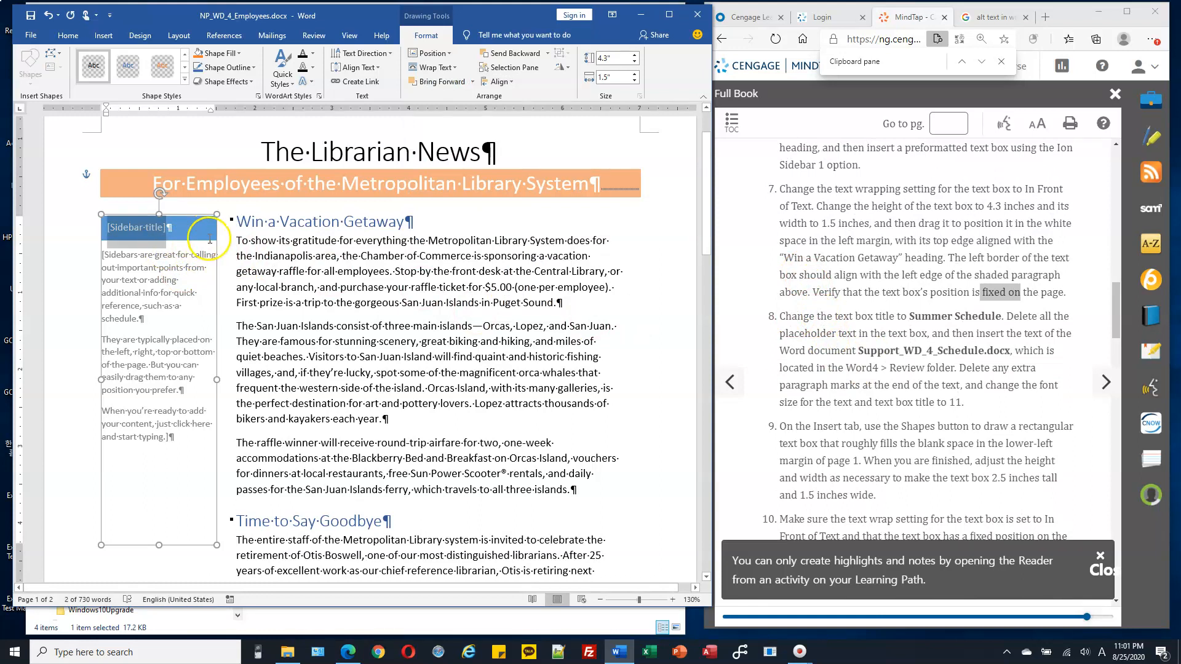
click(136, 233)
text(Summer Schedule)
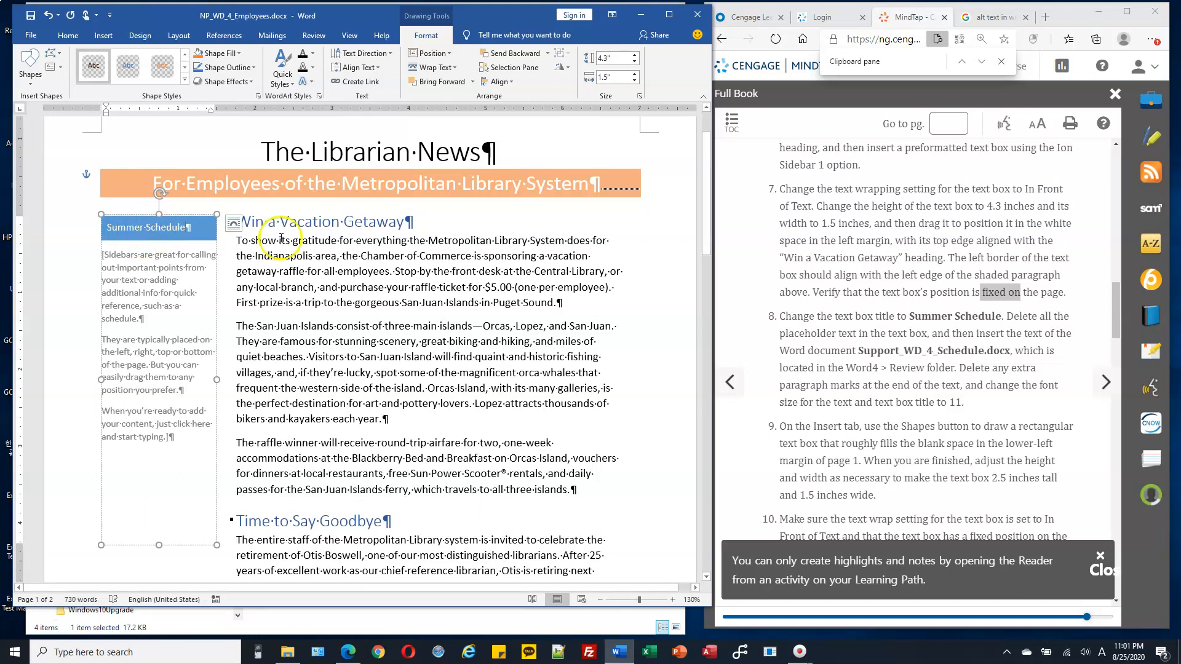
Delete all the placeholder body text below the title in the sidebar text box, leaving the insertion point there.
click(106, 255)
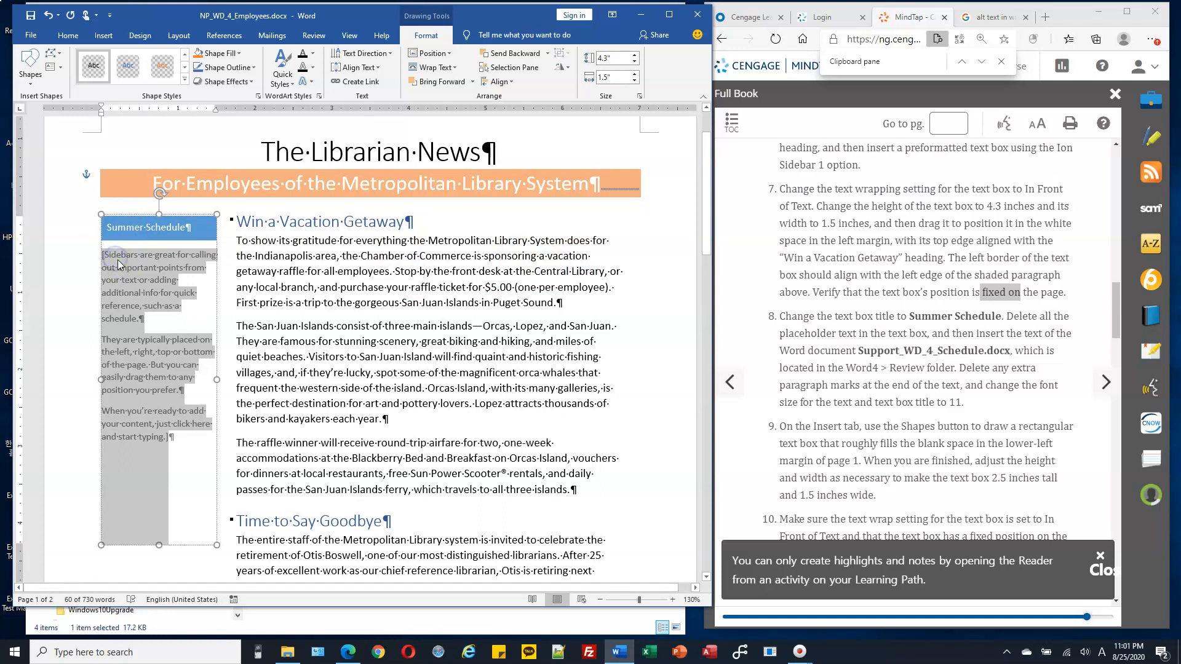
key(Delete)
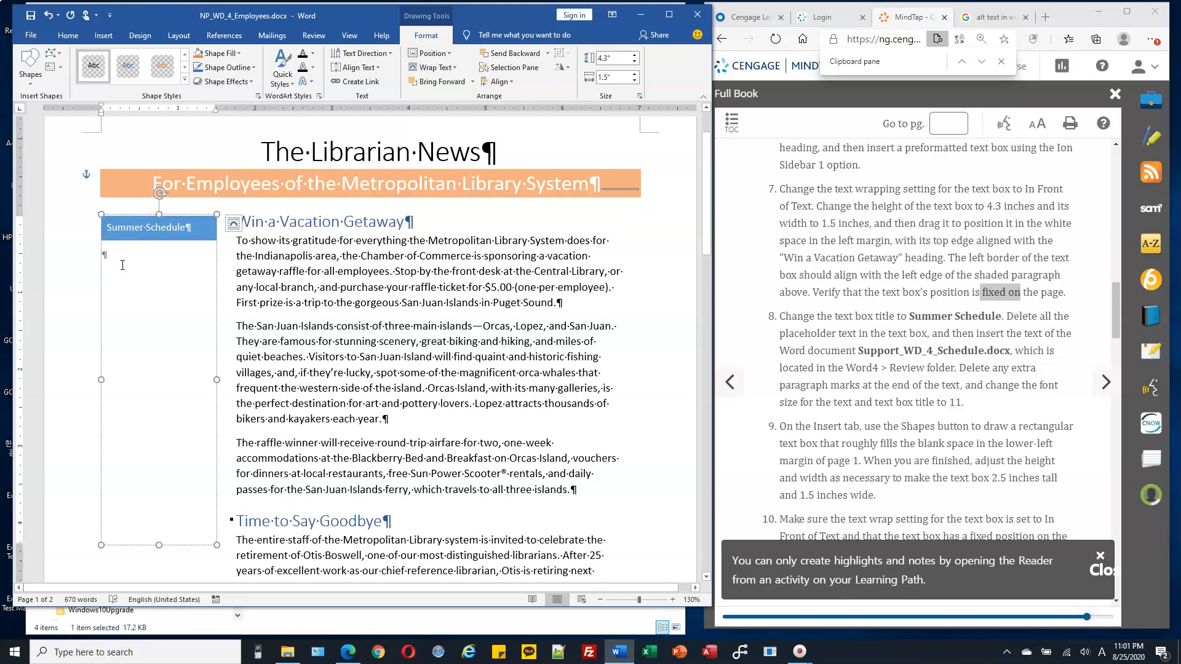
click(109, 259)
click(120, 270)
click(103, 256)
click(106, 256)
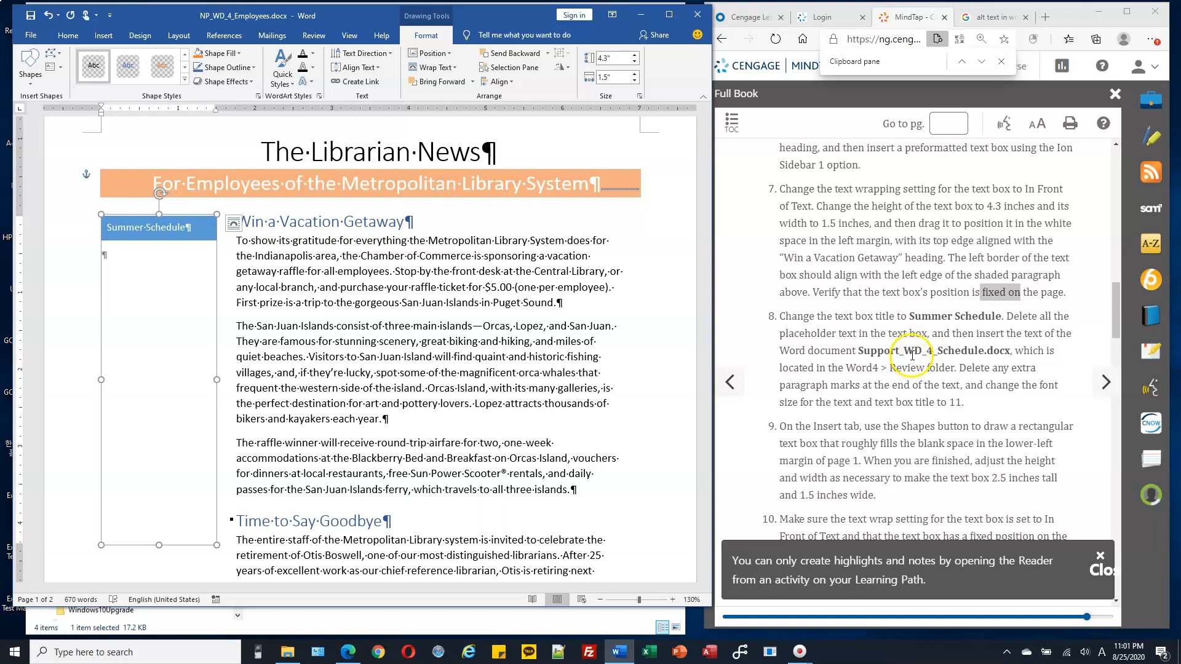
Following the textbook's instruction, start inserting text from a file at the empty paragraph below the "Summer Schedule" title.
drag(859, 351, 1016, 351)
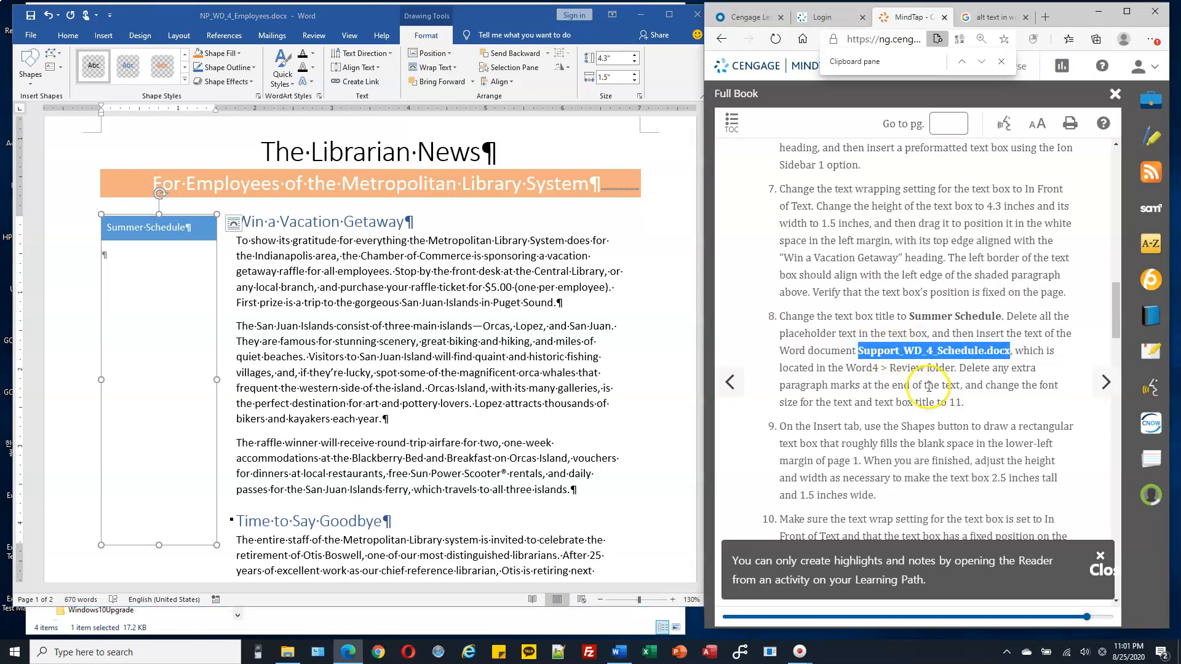
drag(978, 334, 1038, 337)
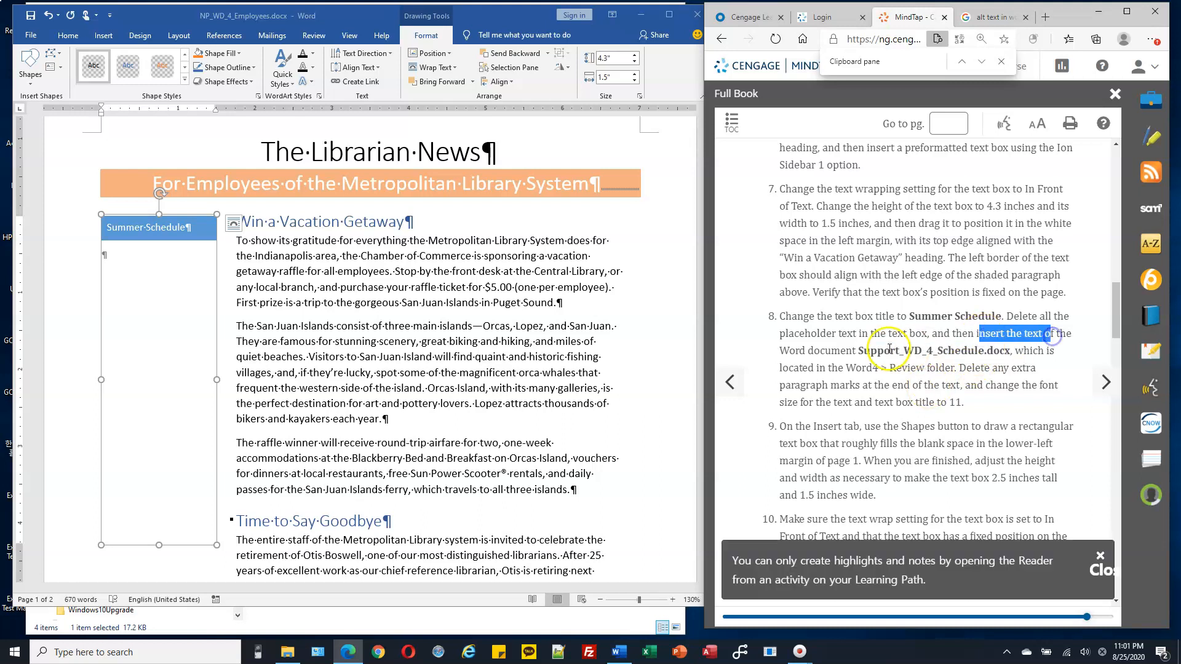
drag(859, 350, 1021, 352)
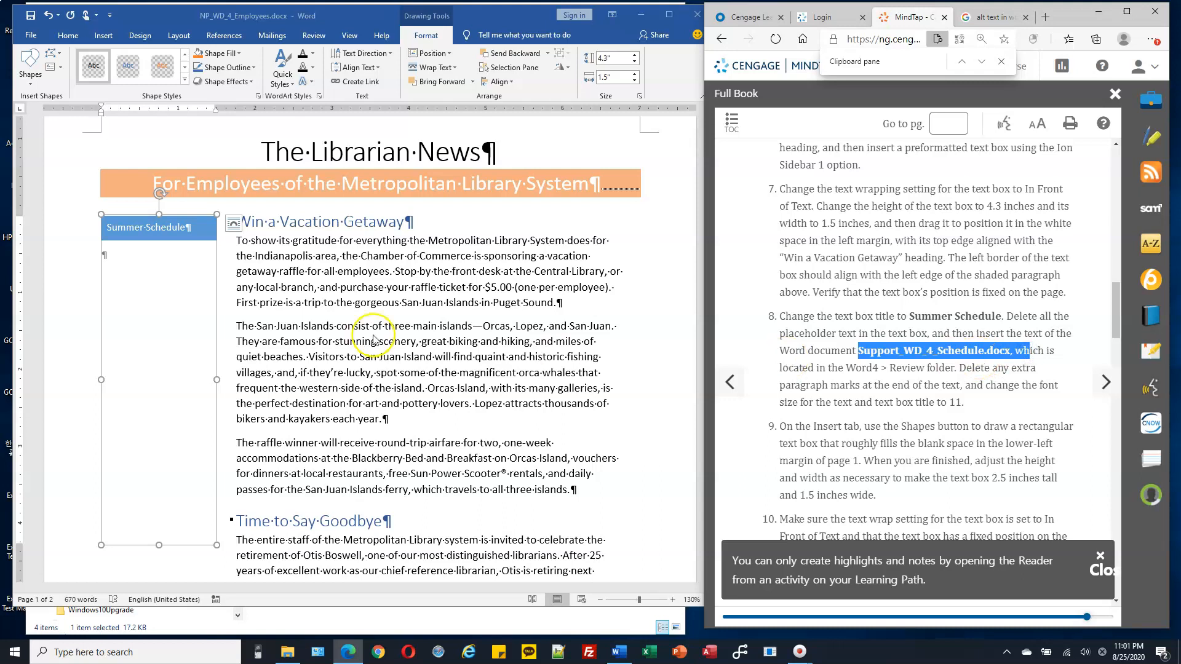
click(124, 270)
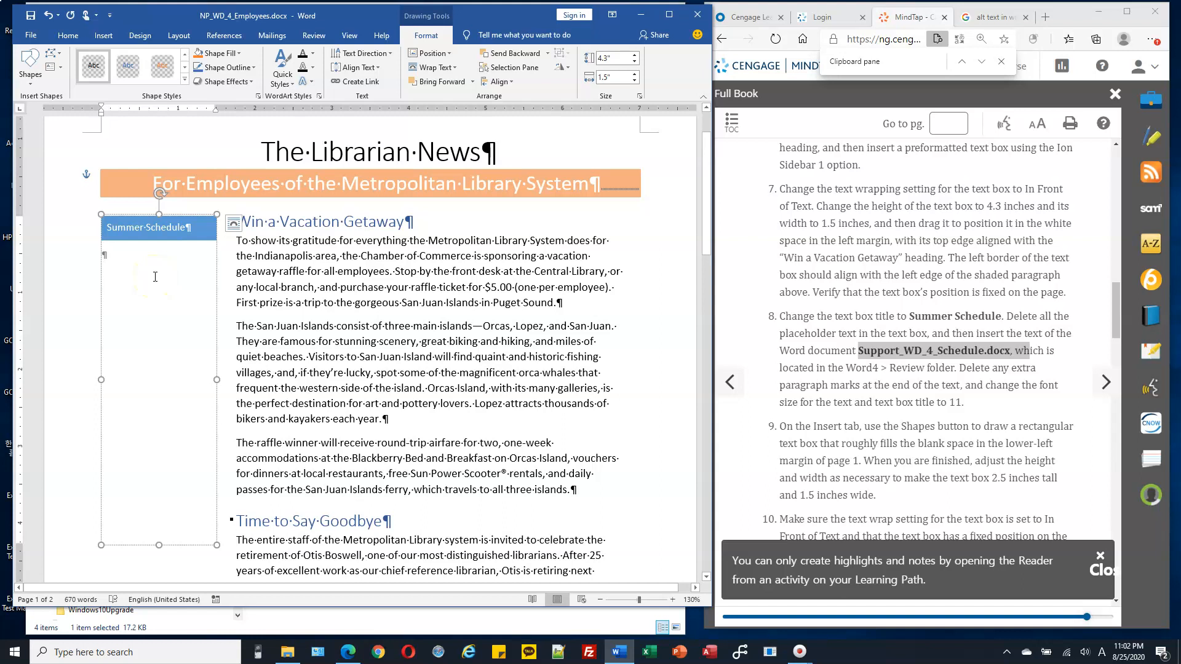
click(101, 36)
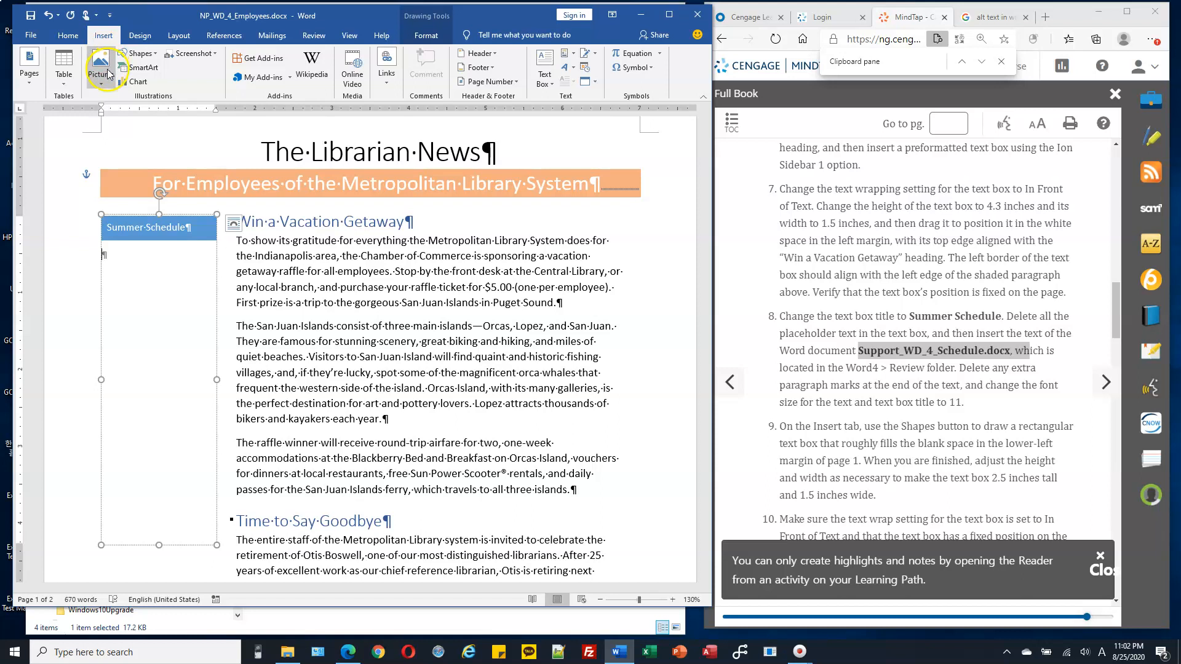
click(544, 57)
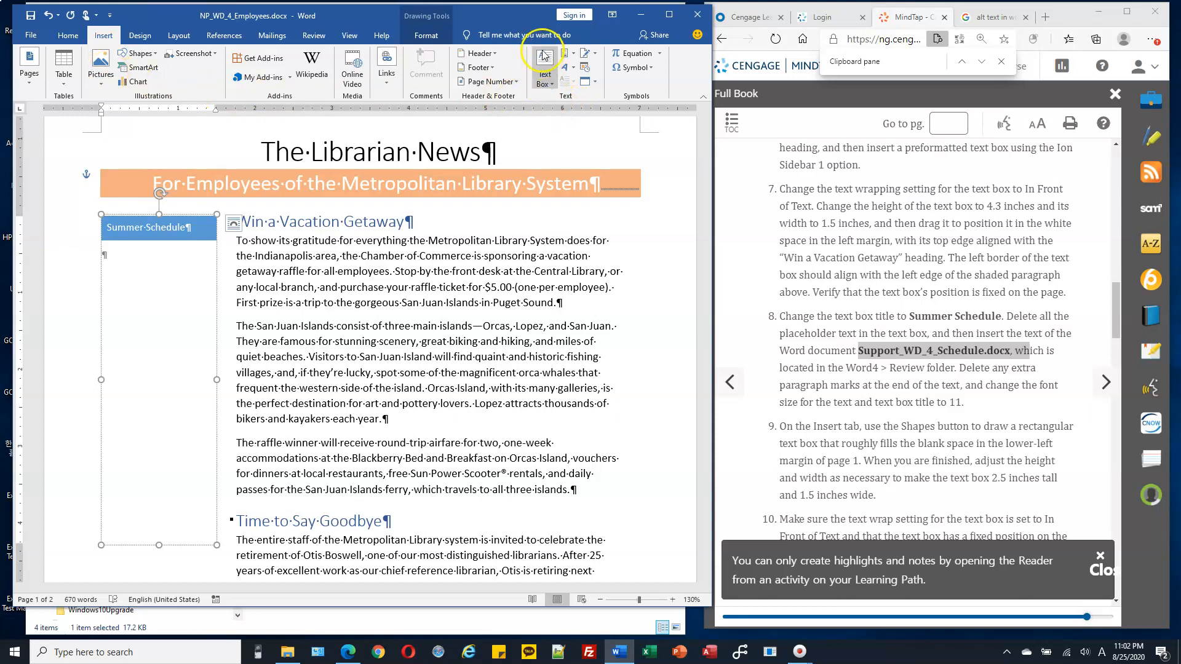
click(595, 85)
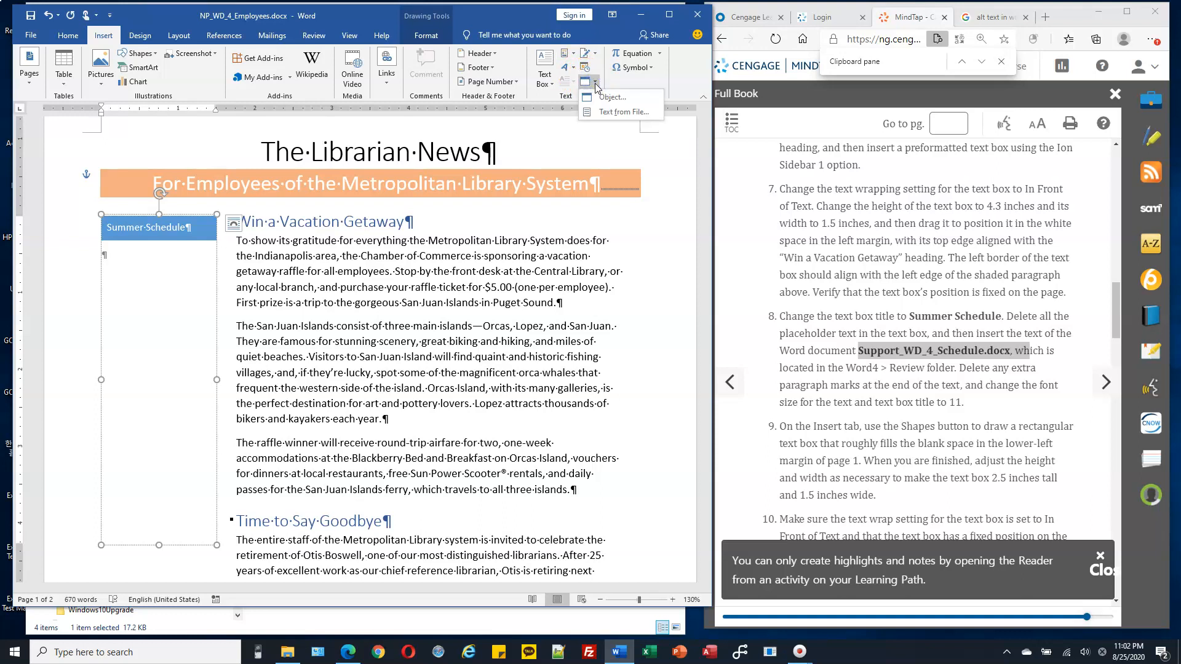
click(624, 116)
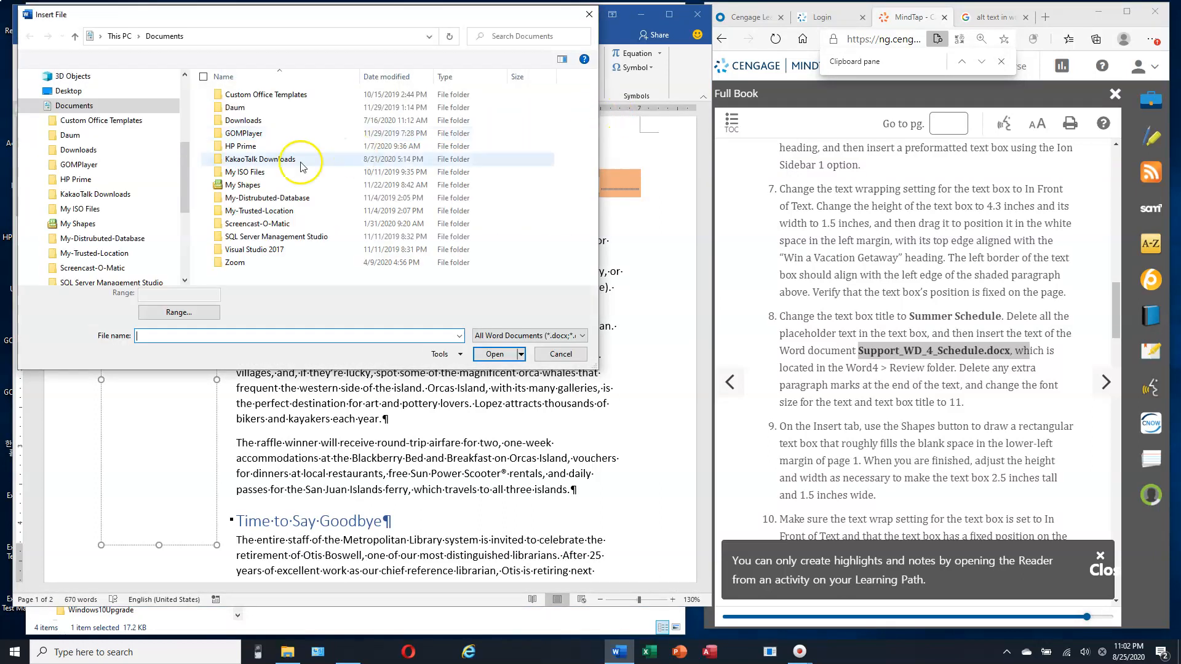
Insert the text of Support_WD_4_Schedule.docx from the Word_Module4_DataFile > Word4 > Review folder on drive C into the sidebar text box.
click(34, 106)
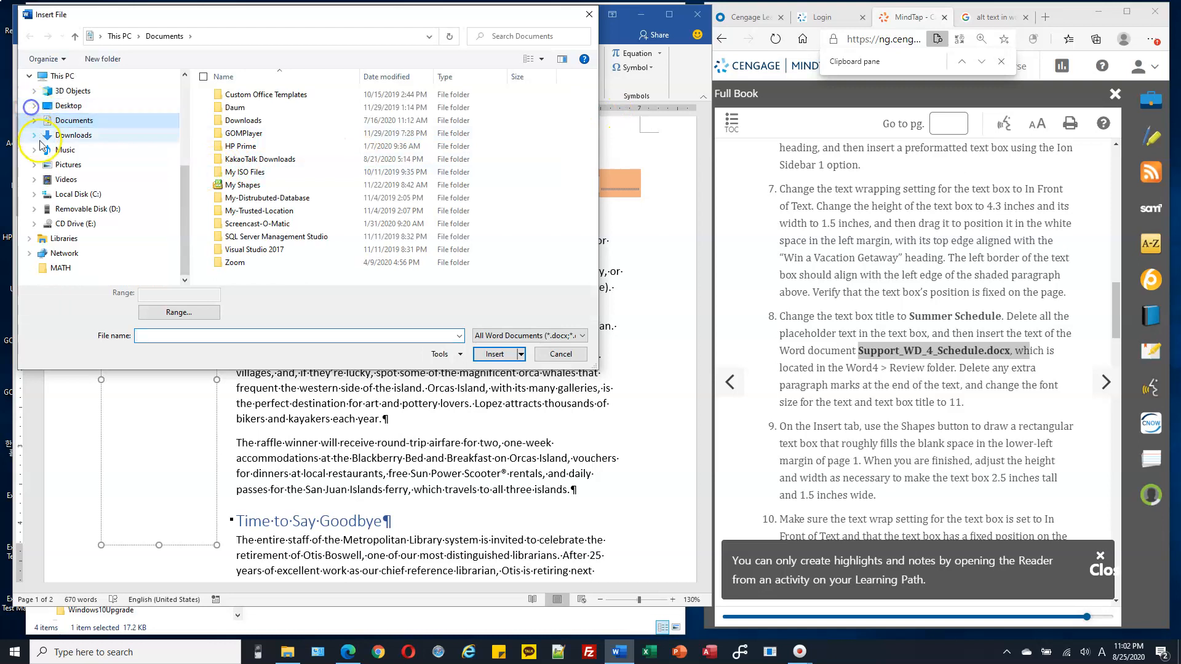
click(35, 195)
click(39, 91)
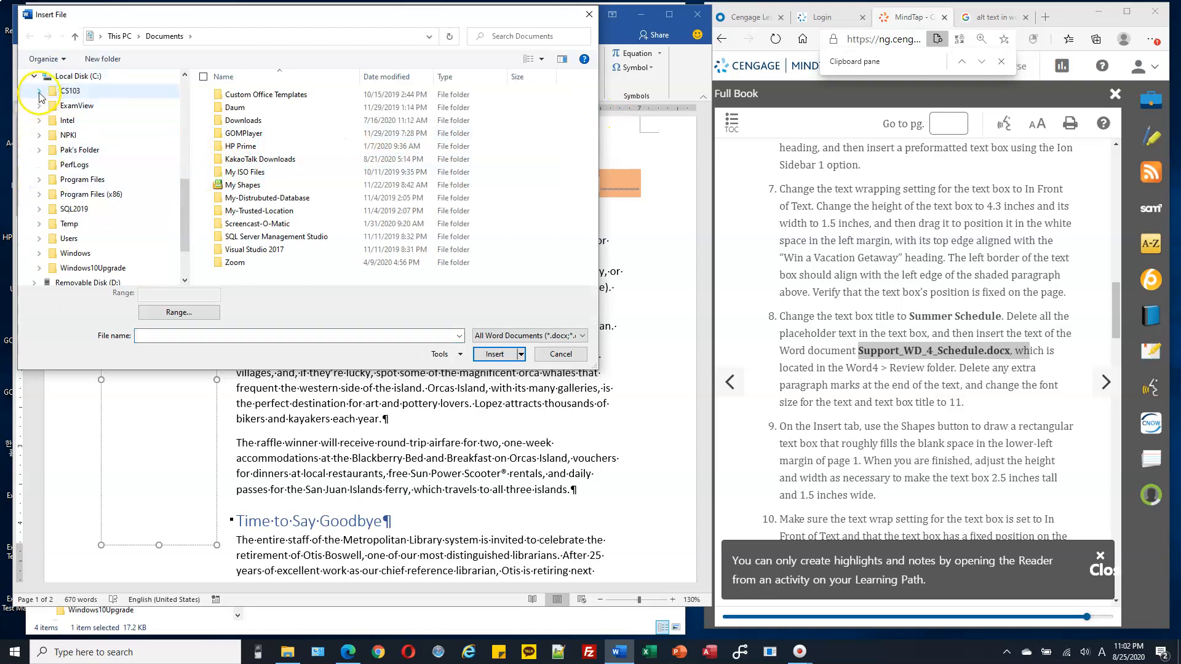
click(43, 120)
click(48, 164)
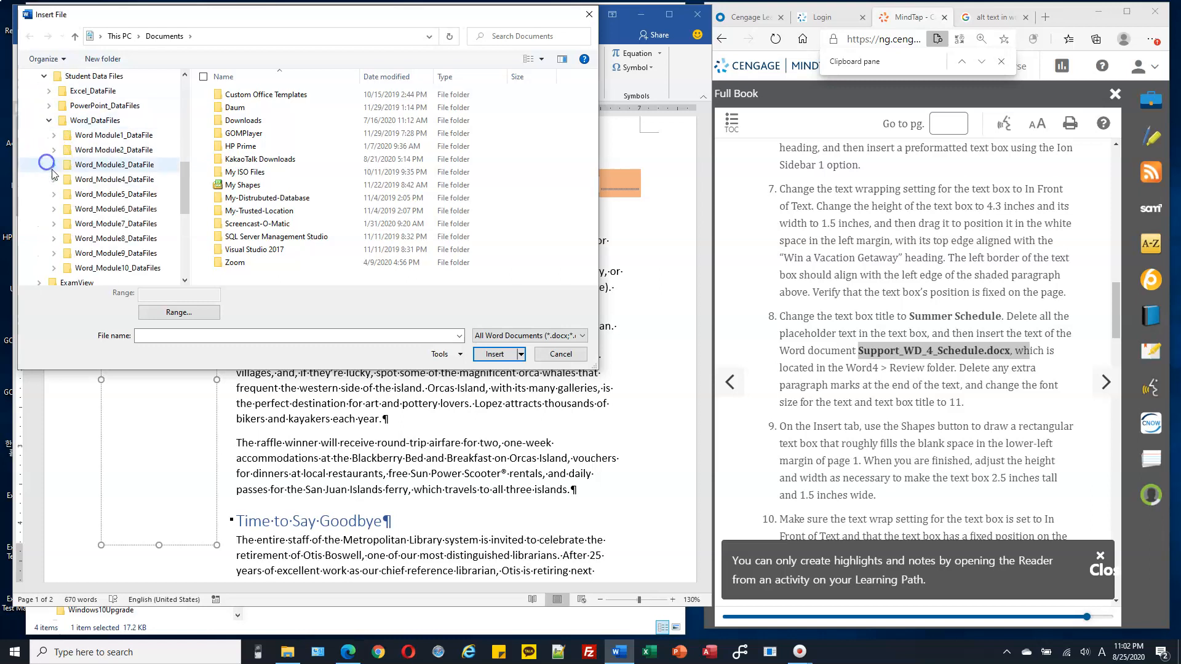
click(53, 180)
click(59, 195)
click(96, 253)
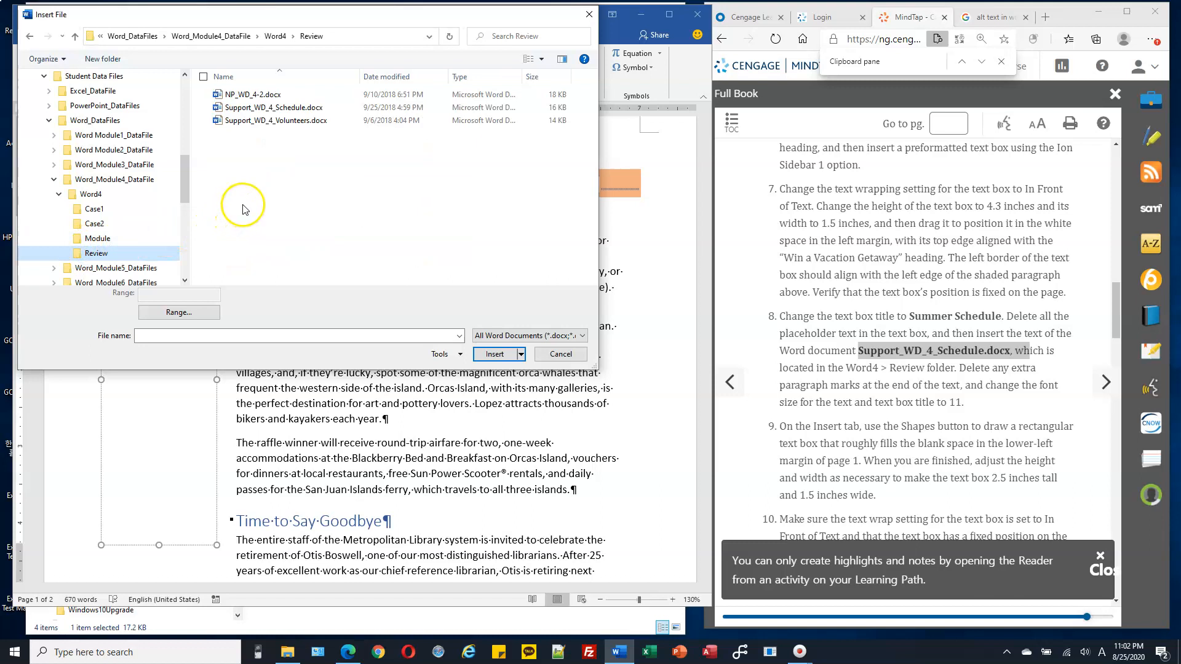
click(279, 109)
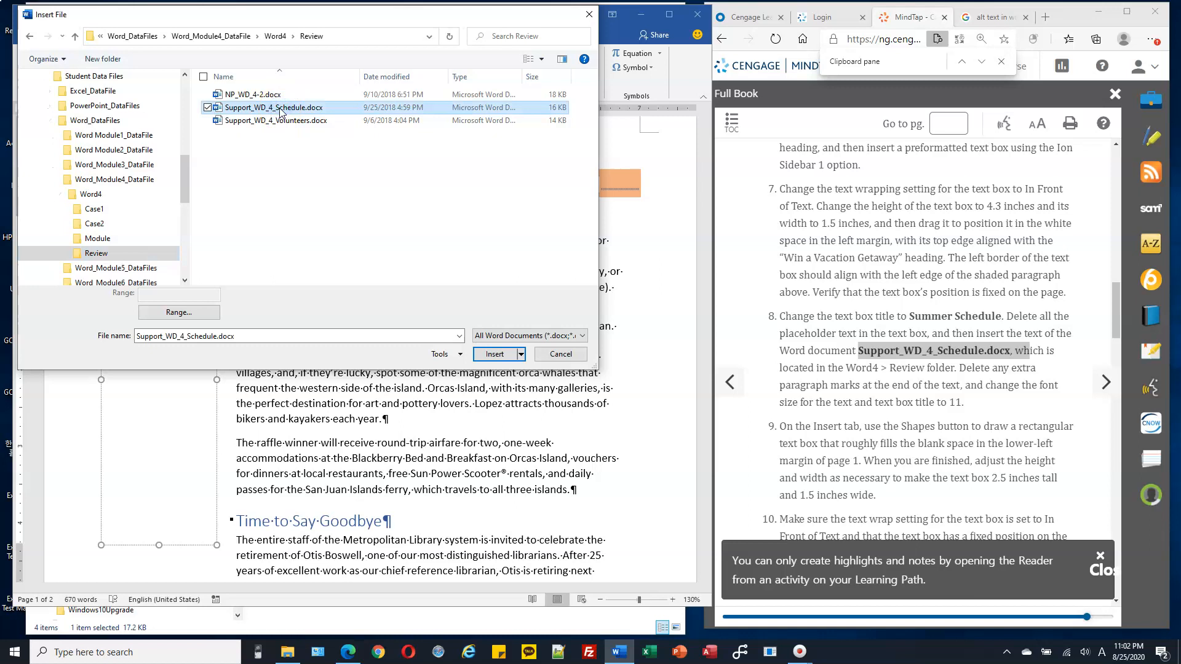
click(494, 354)
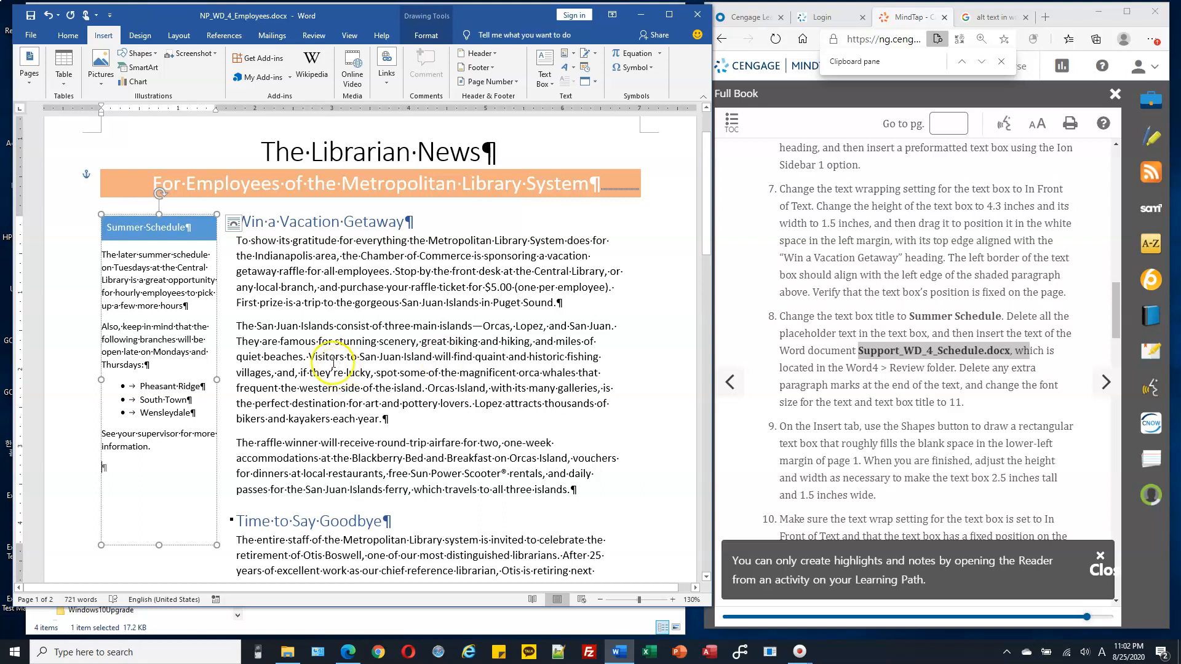
Delete the extra paragraph mark at the end of the inserted schedule text in the sidebar text box.
click(145, 466)
click(115, 468)
click(187, 488)
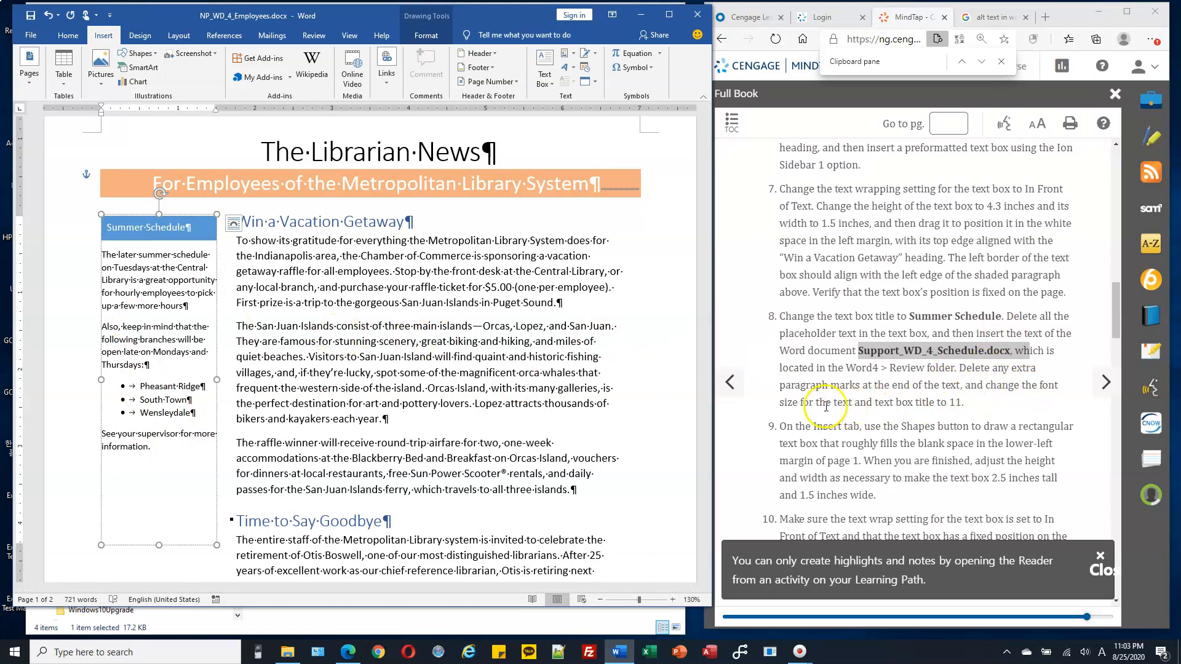
Set the font size of the sidebar's title and body text to 11, as the textbook instructs.
drag(789, 403, 940, 404)
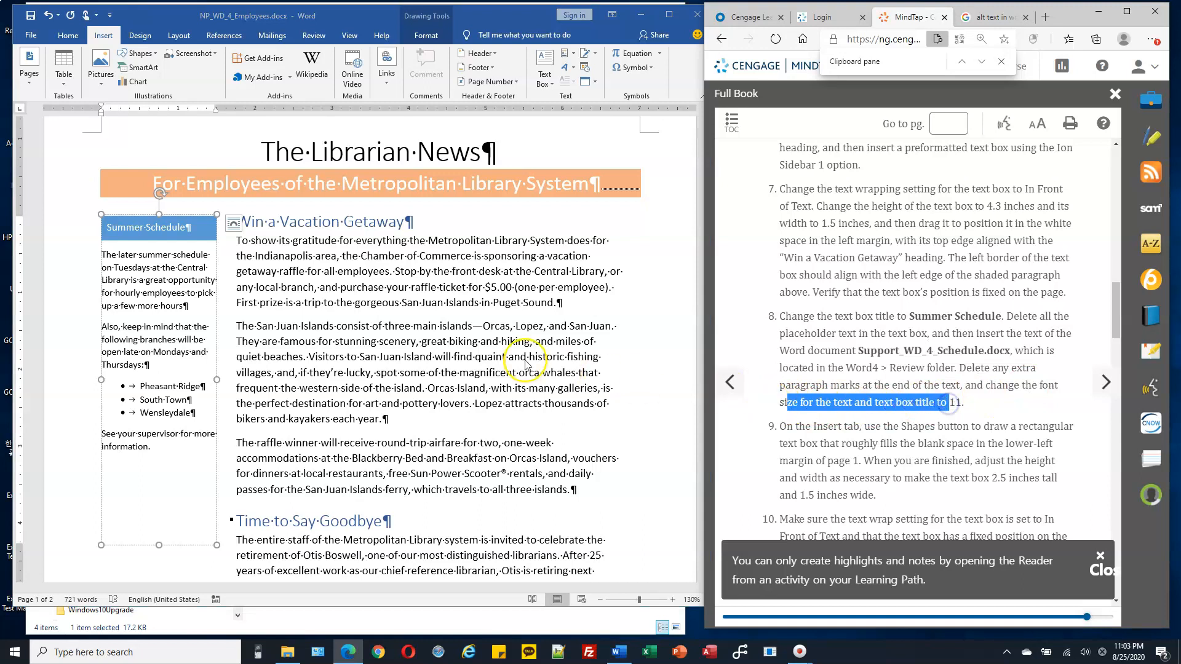
click(177, 228)
click(186, 215)
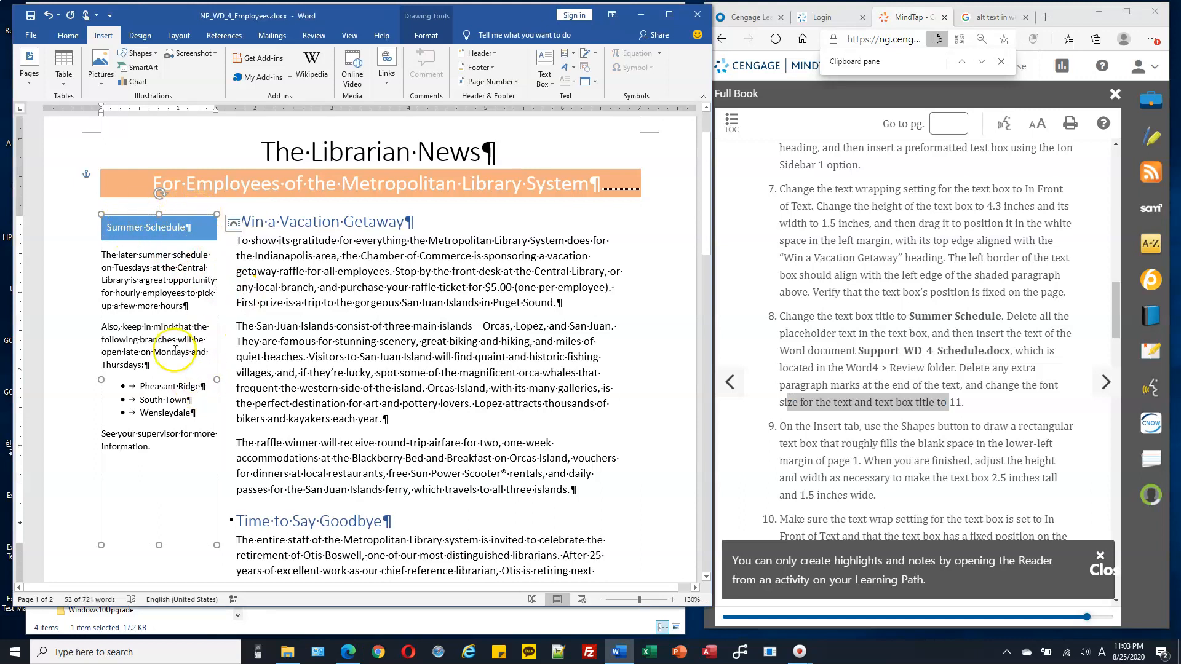
click(67, 37)
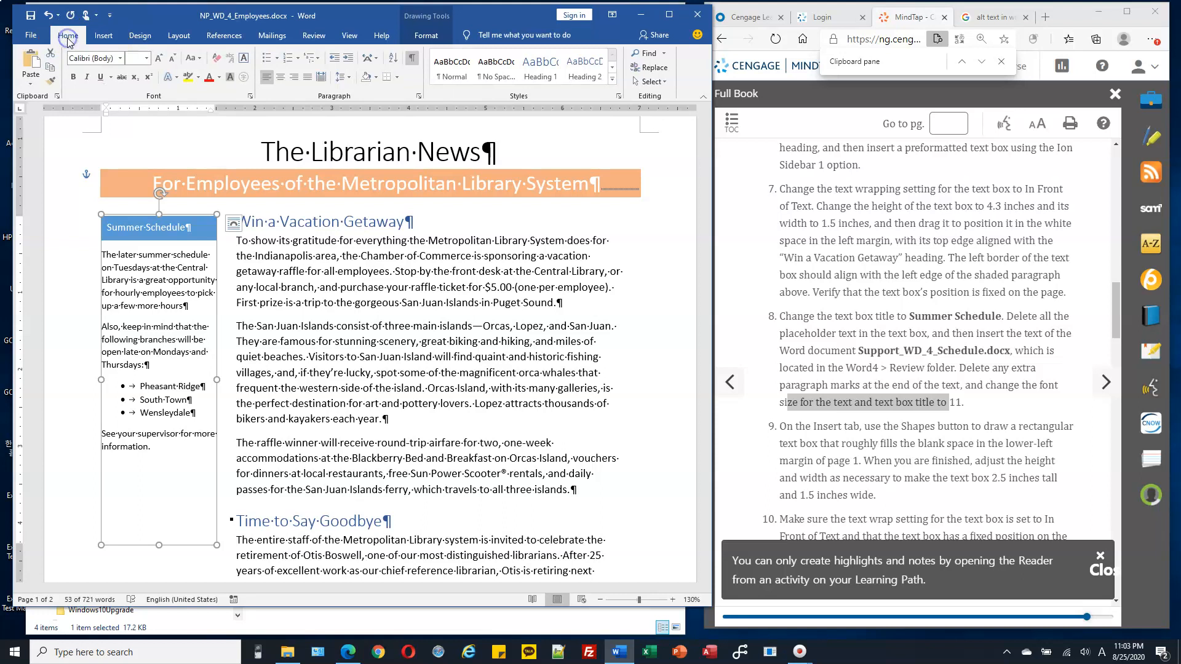
click(139, 58)
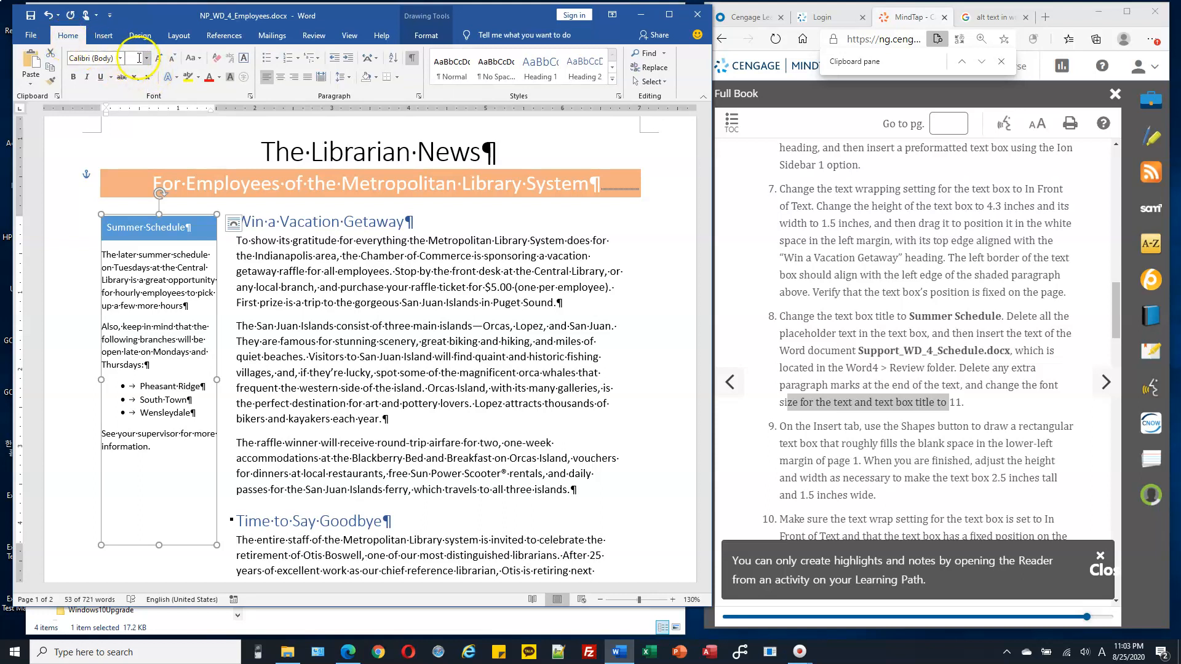
click(147, 58)
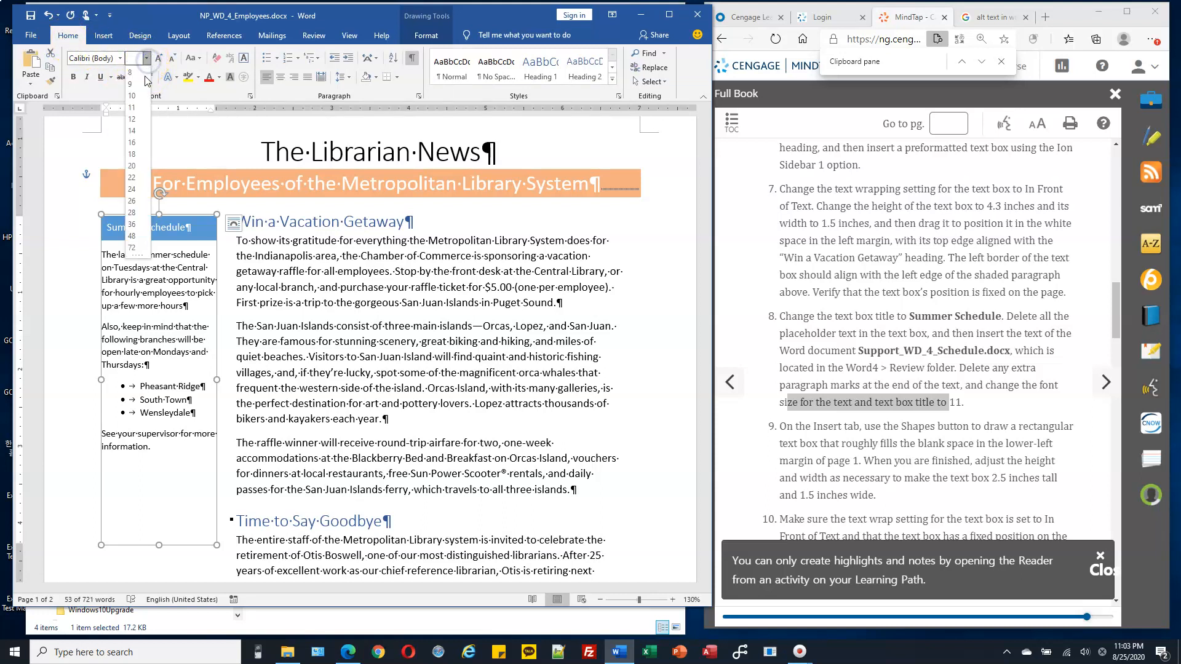
click(134, 107)
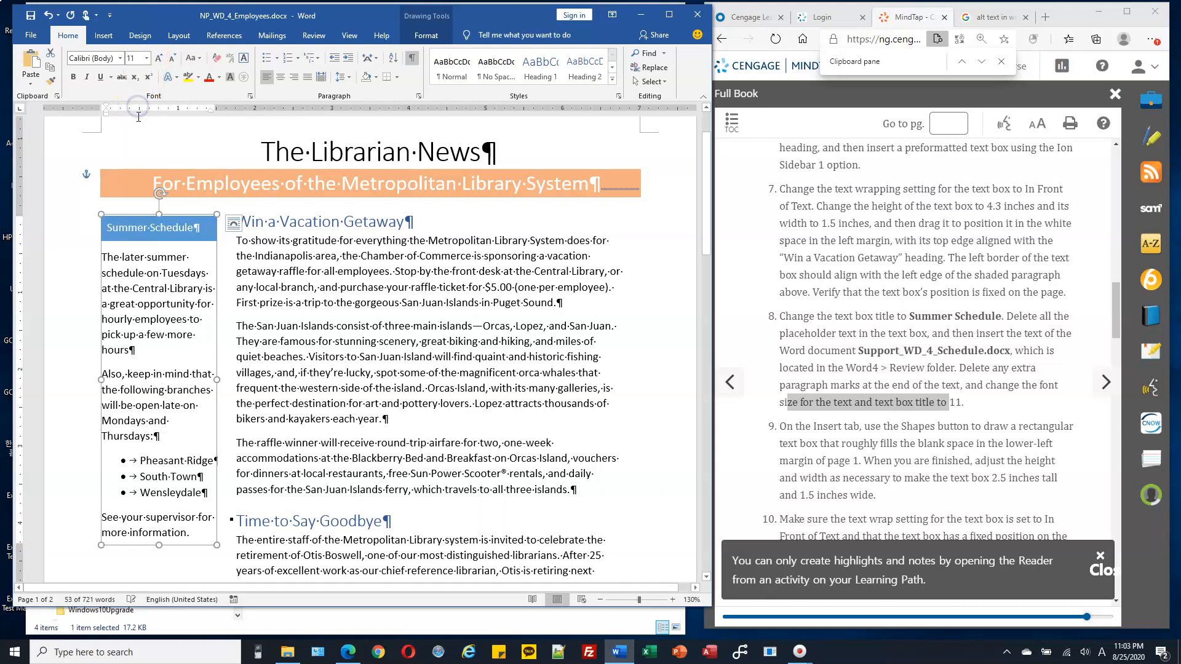
Following textbook step 9, draw a text box about 2.7 inches high and 1.5 inches wide in the left margin below the Summer Schedule sidebar.
click(829, 425)
scroll(827, 418, down, 3)
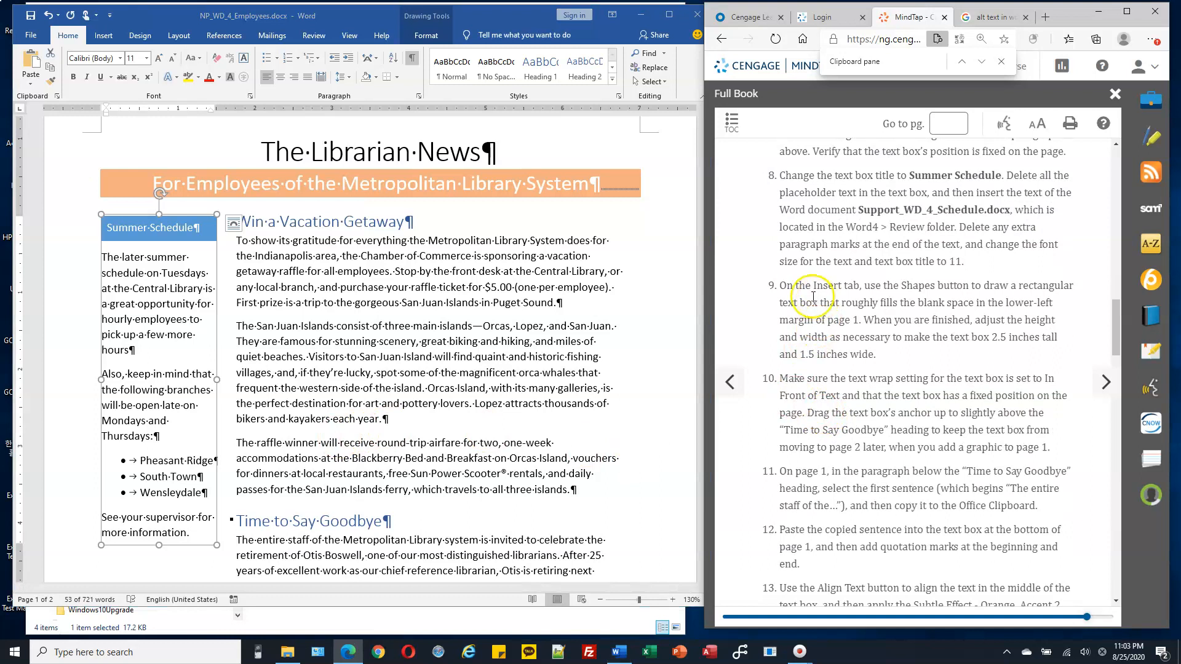
drag(780, 286, 964, 285)
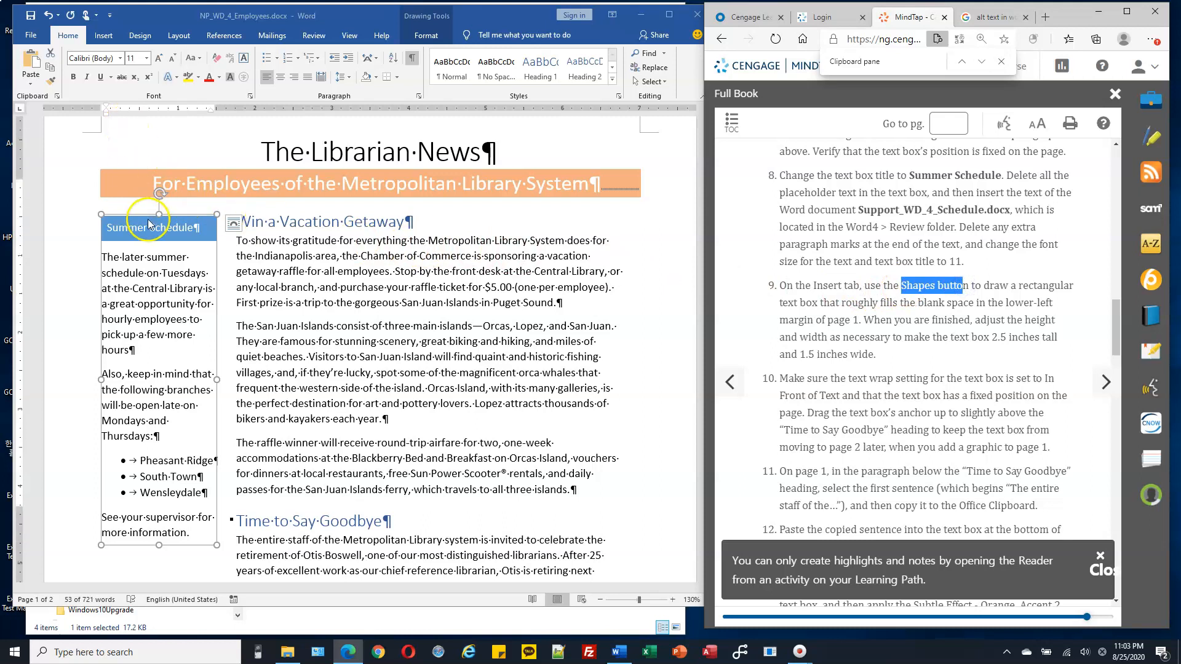
scroll(159, 215, down, 2)
click(105, 36)
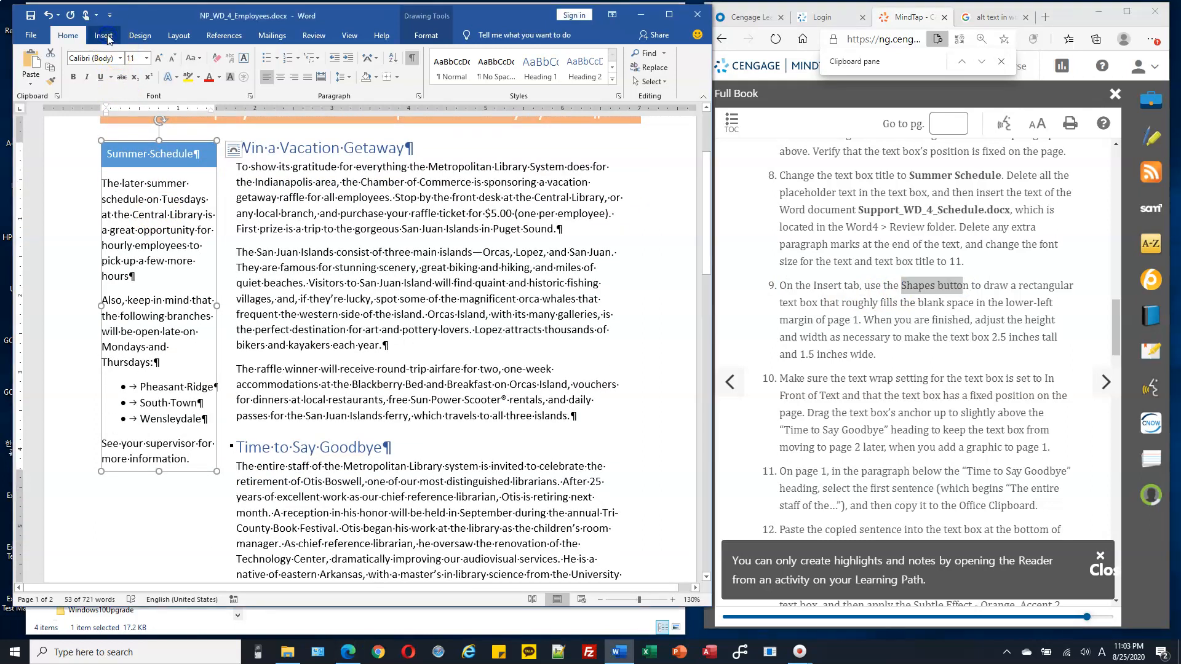
click(106, 37)
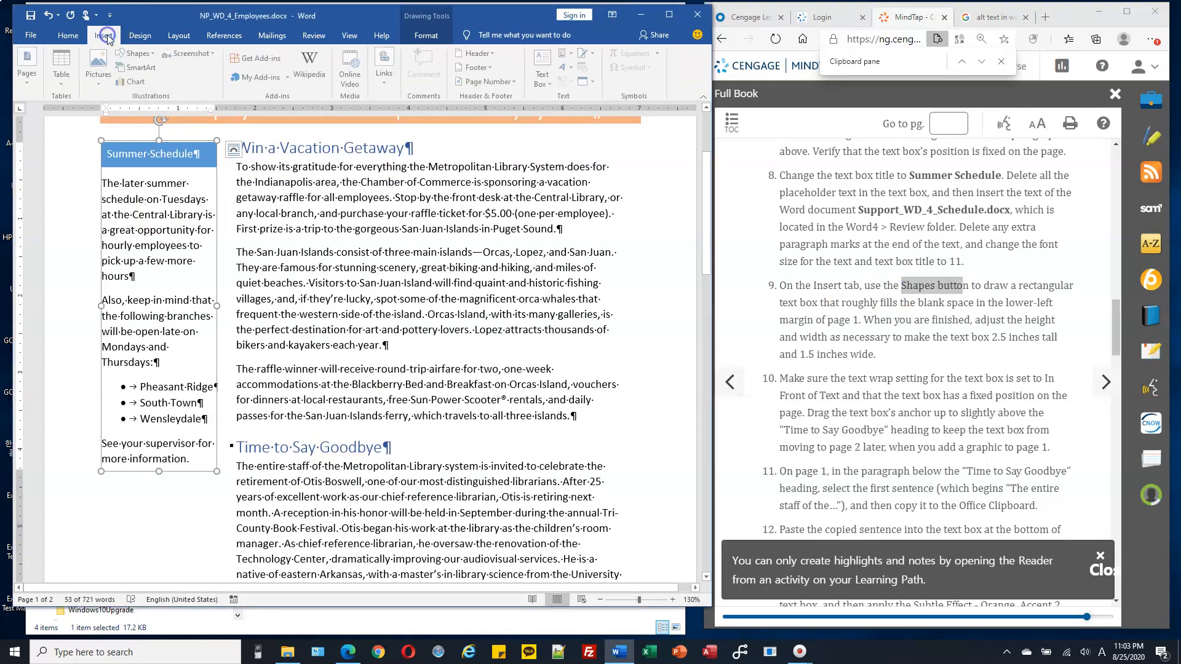
click(154, 58)
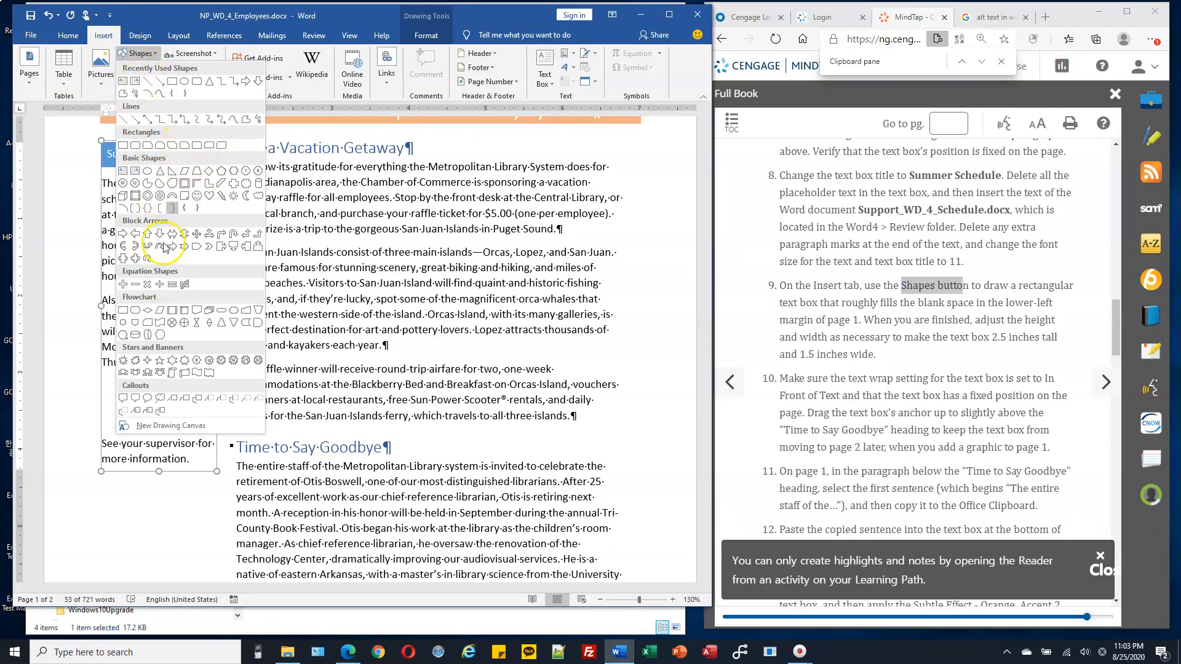
click(122, 82)
scroll(155, 371, down, 2)
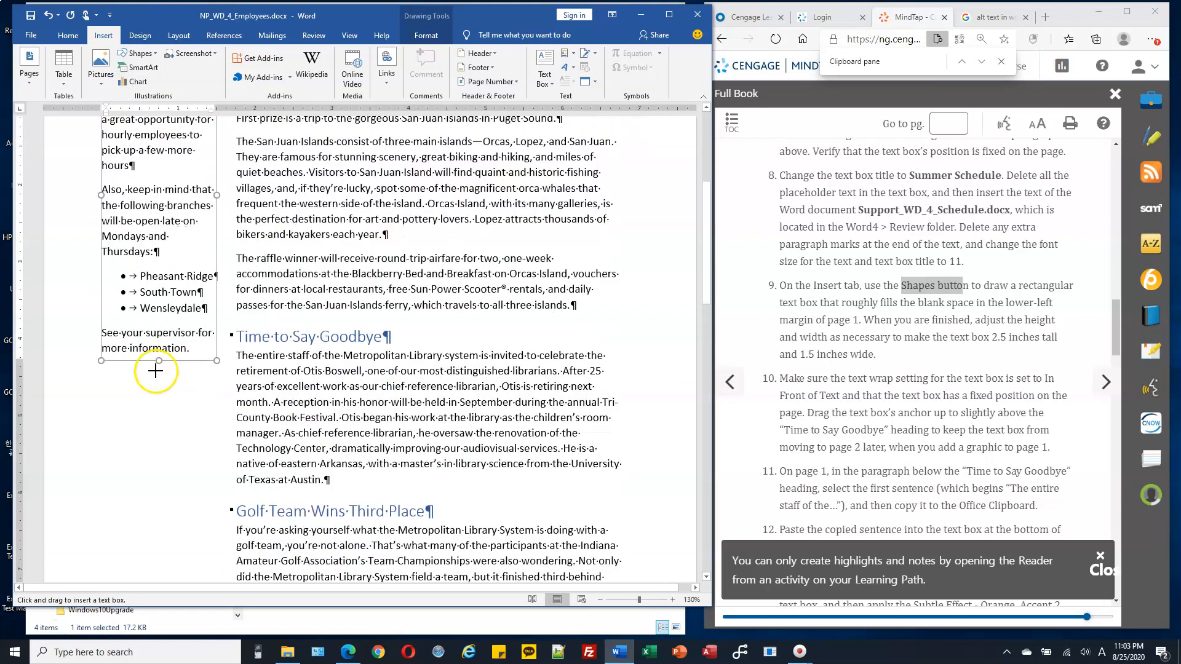
scroll(155, 371, down, 1)
drag(103, 345, 219, 548)
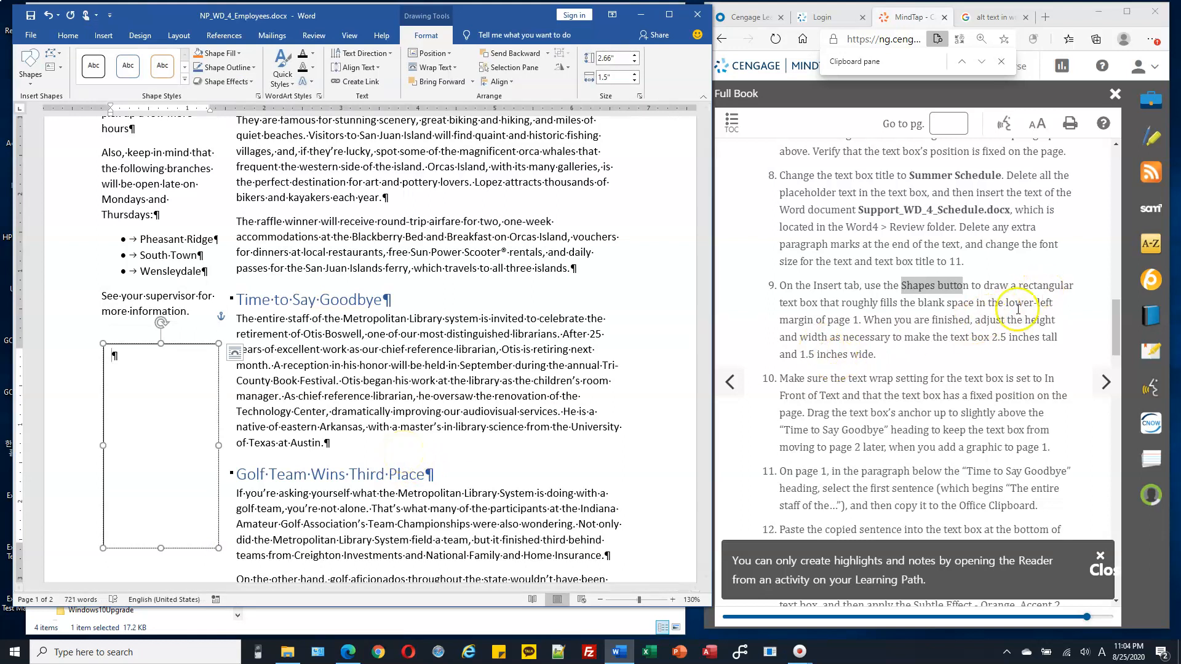
Following the dimensions in textbook step 9, set the height of the drawn text box below the sidebar to 2.5 inches.
mouse_move(1024, 320)
mouse_down()
mouse_move(1054, 343)
mouse_move(987, 339)
mouse_move(1023, 339)
mouse_up()
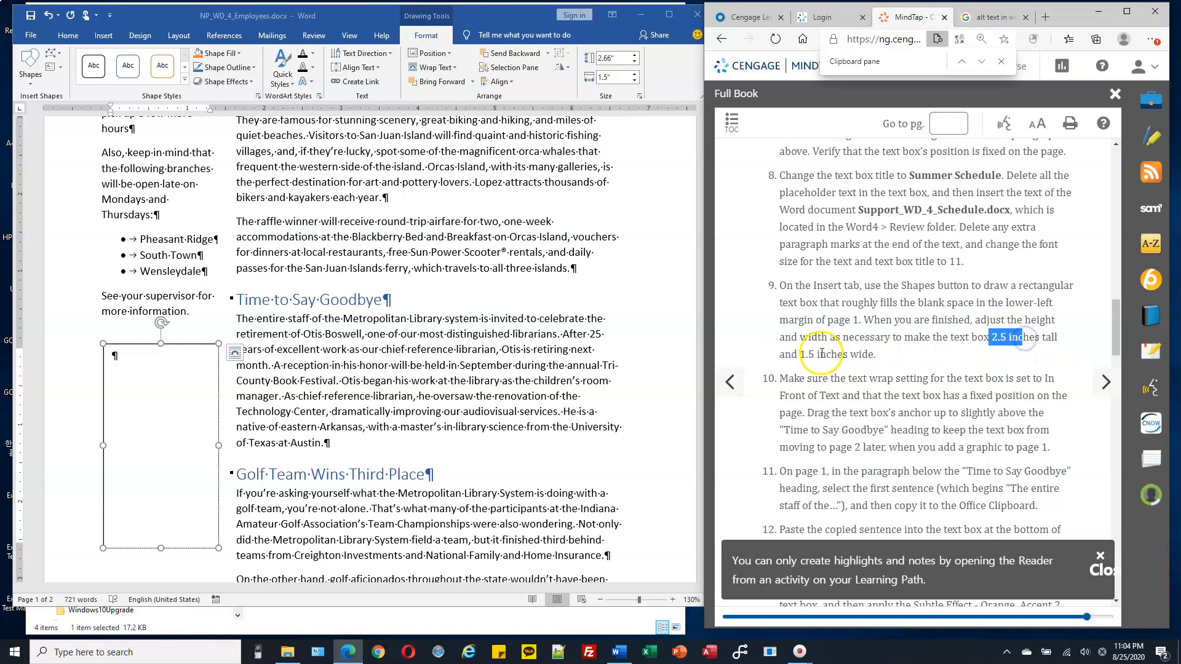
drag(801, 355, 821, 355)
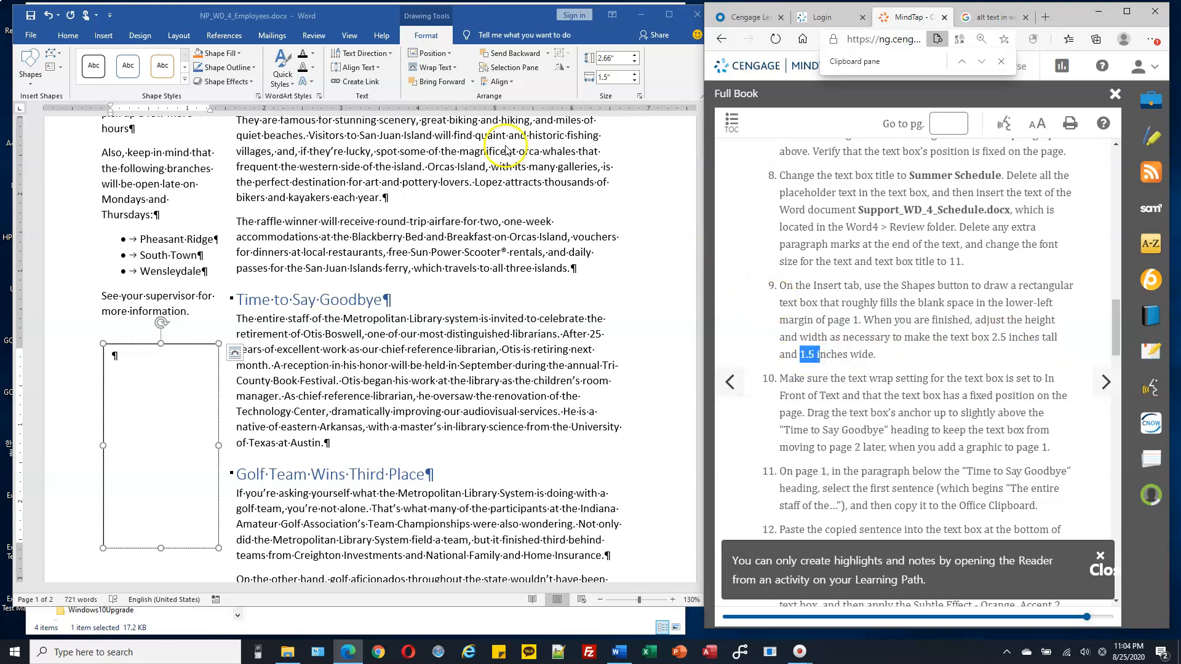
click(168, 363)
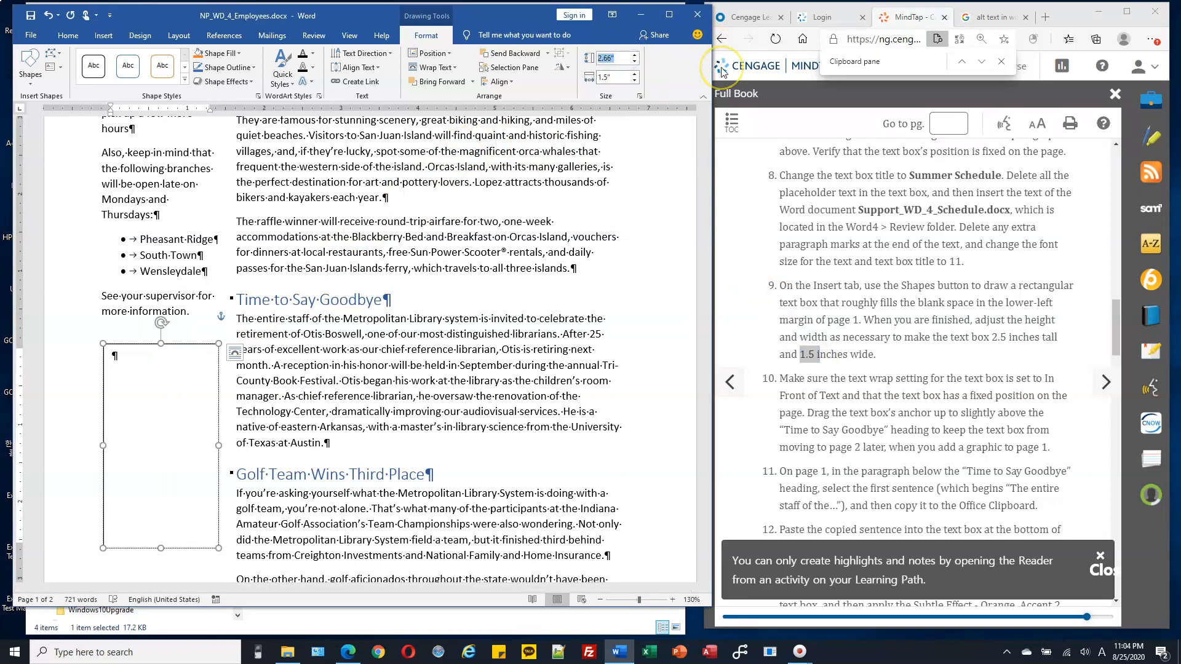
text(2.5)
key(Return)
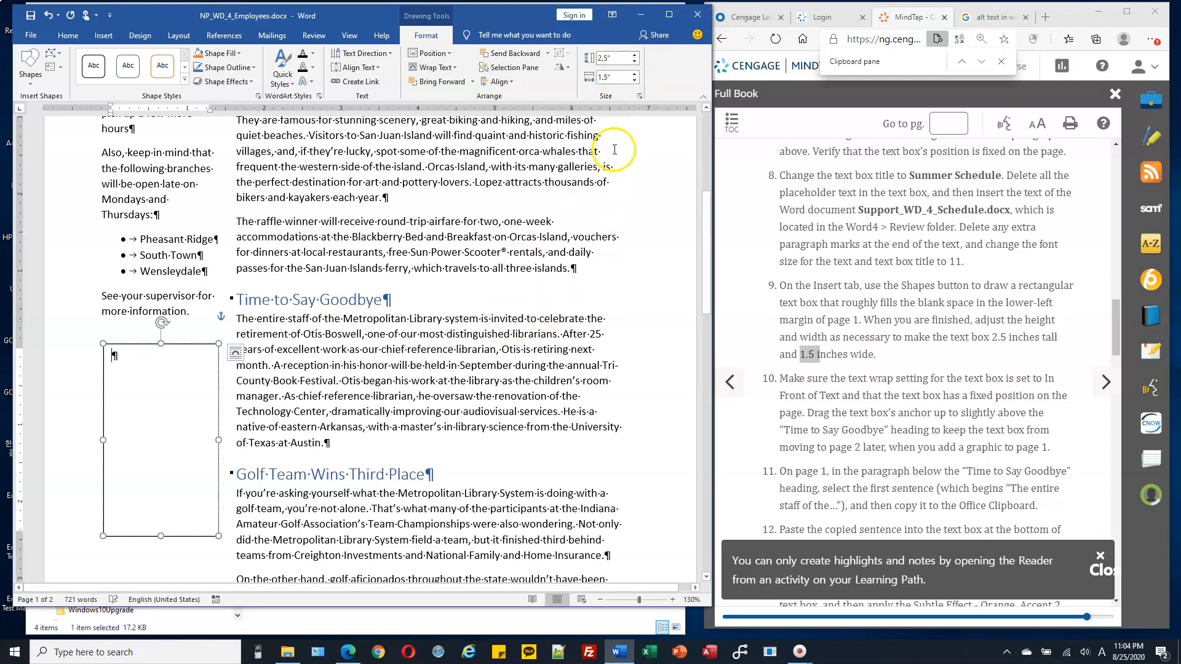
Set the drawn text box's wrapping to In Front of Text, as textbook step 10 instructs, and nudge the box slightly.
scroll(861, 381, down, 2)
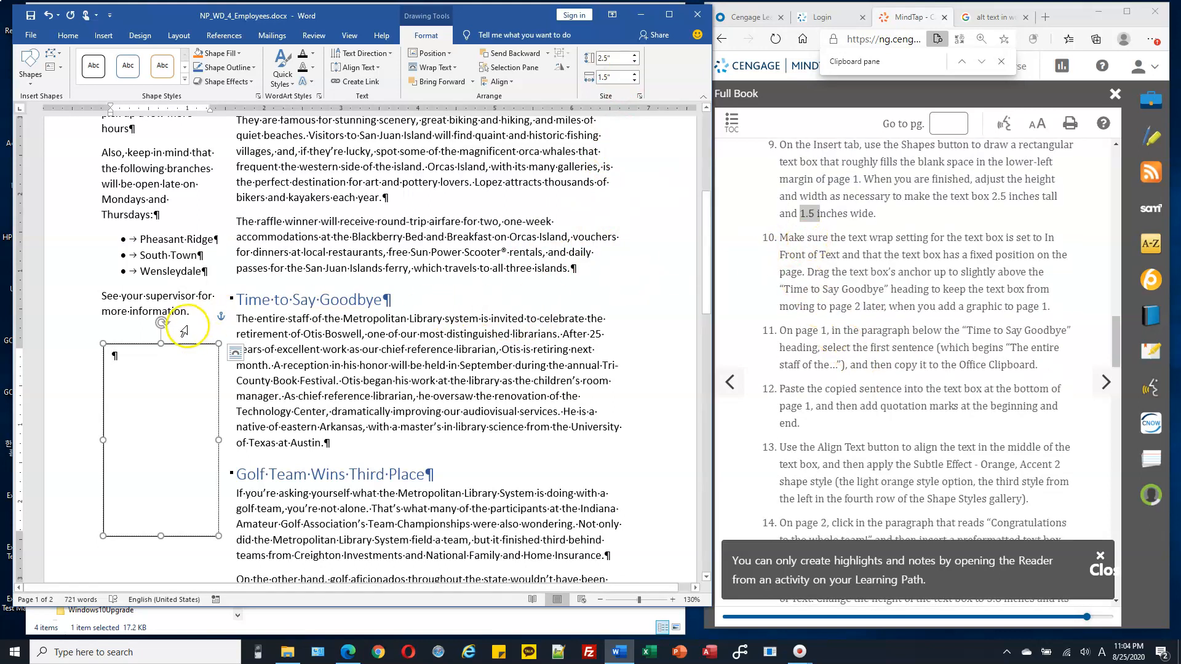
click(170, 345)
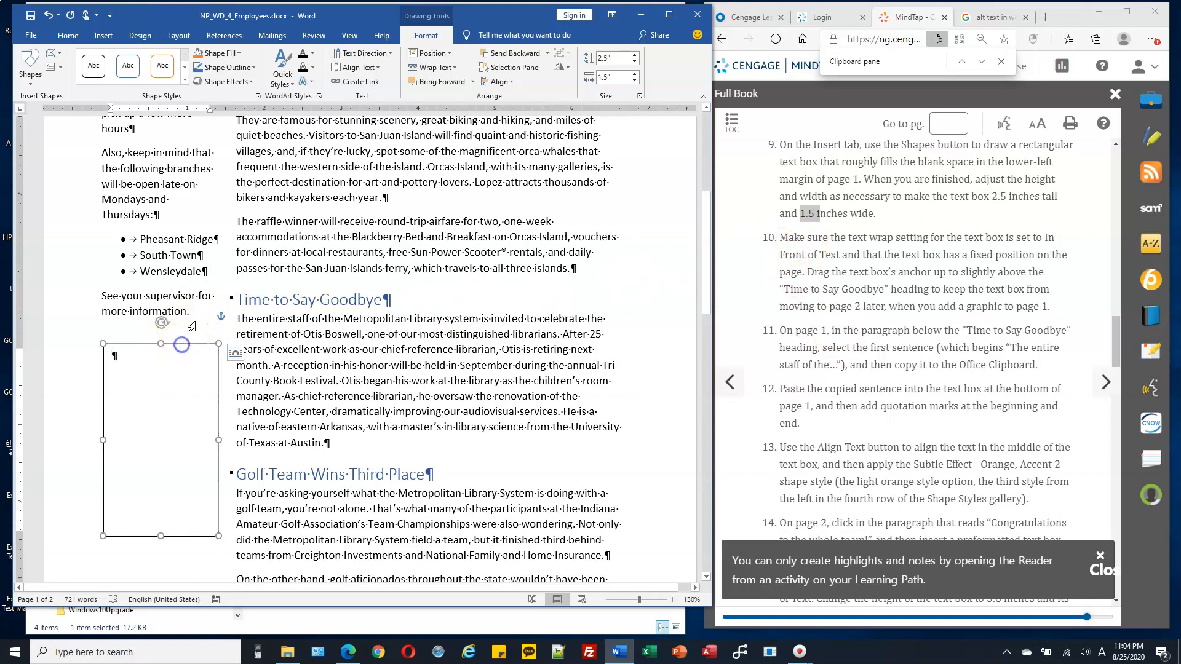
click(456, 68)
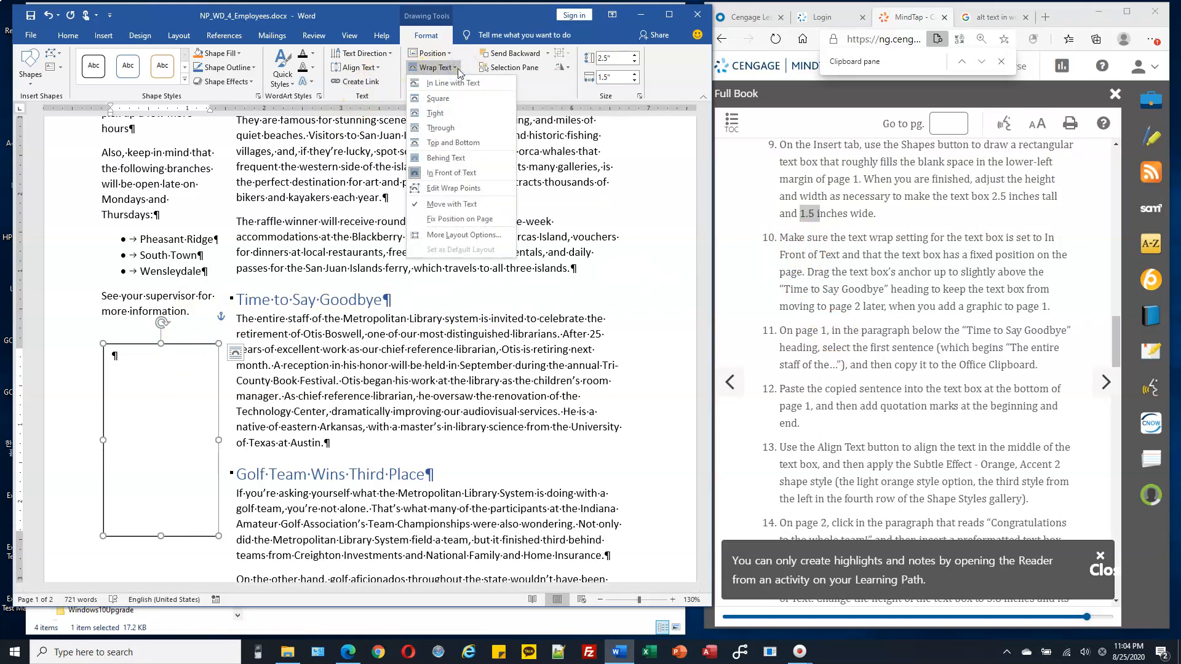
click(462, 172)
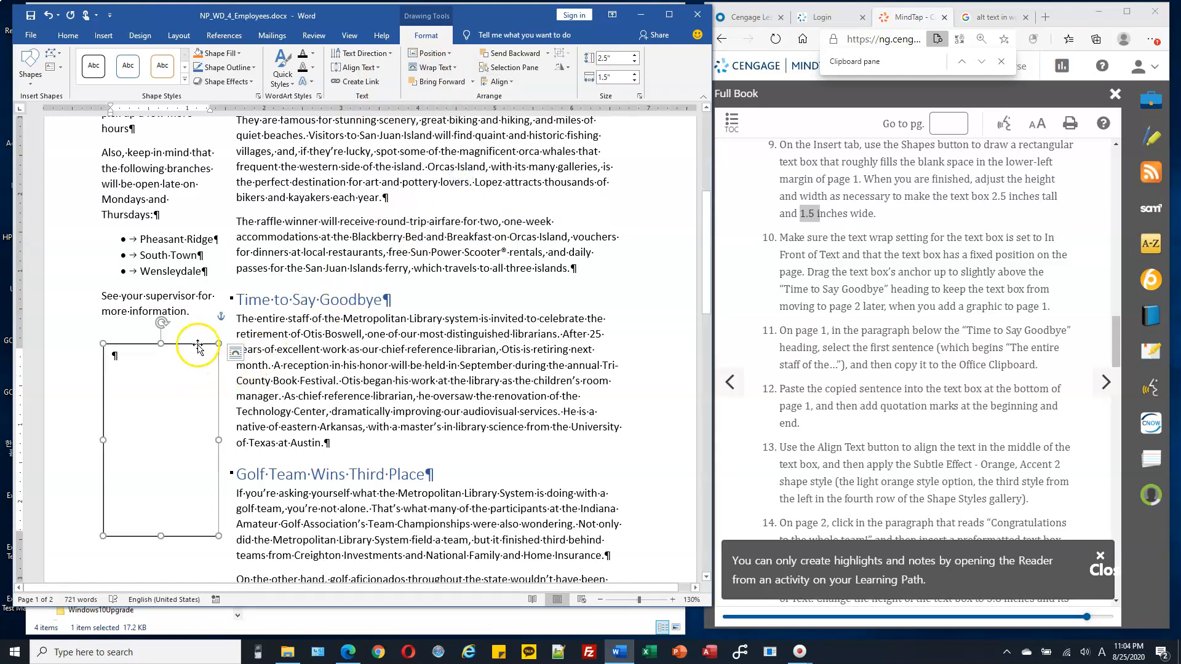
drag(199, 346, 196, 345)
Review the page position requirement for the drawn text box in textbook step 10.
click(911, 341)
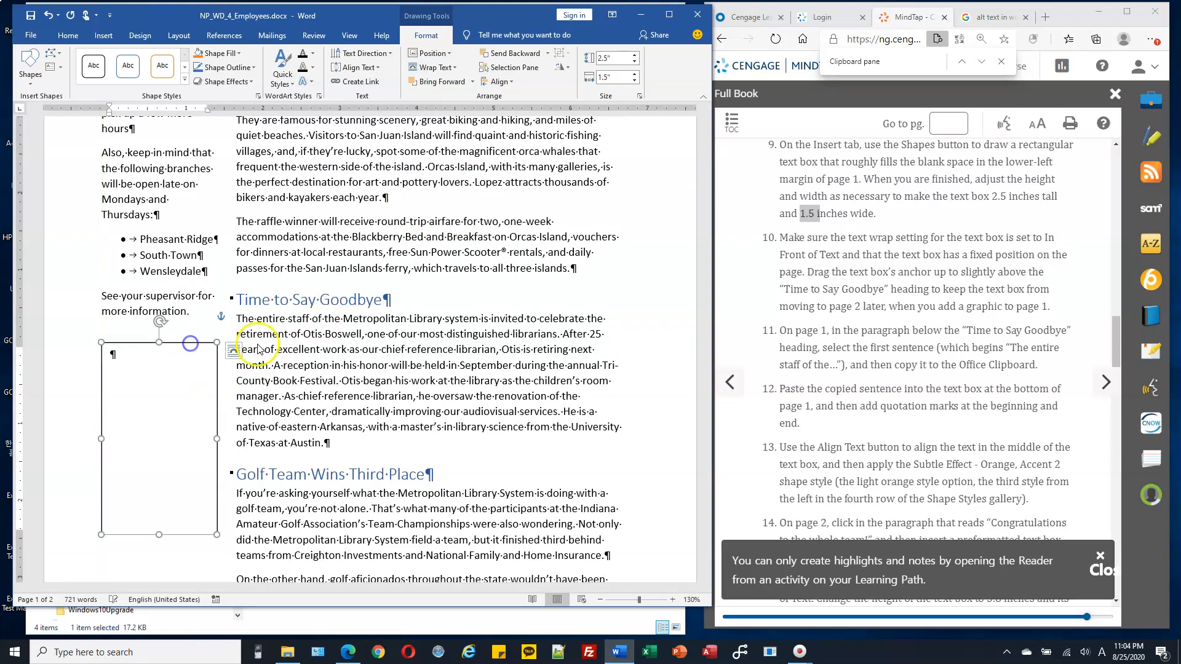
click(904, 259)
drag(935, 255, 1001, 255)
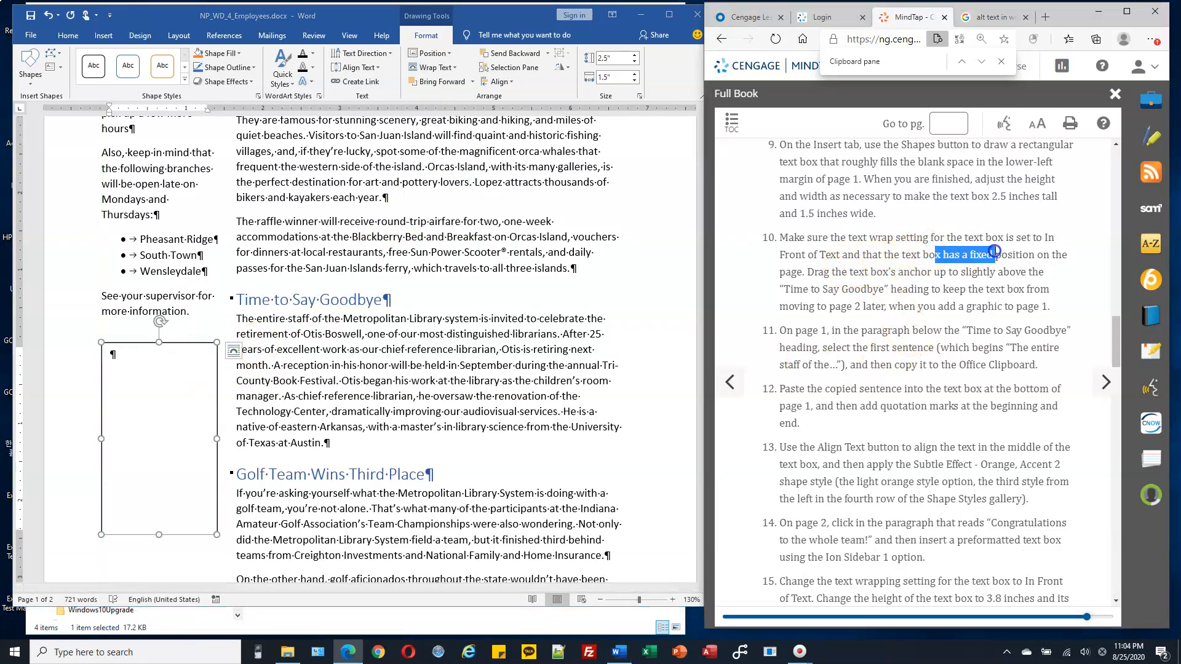
click(933, 254)
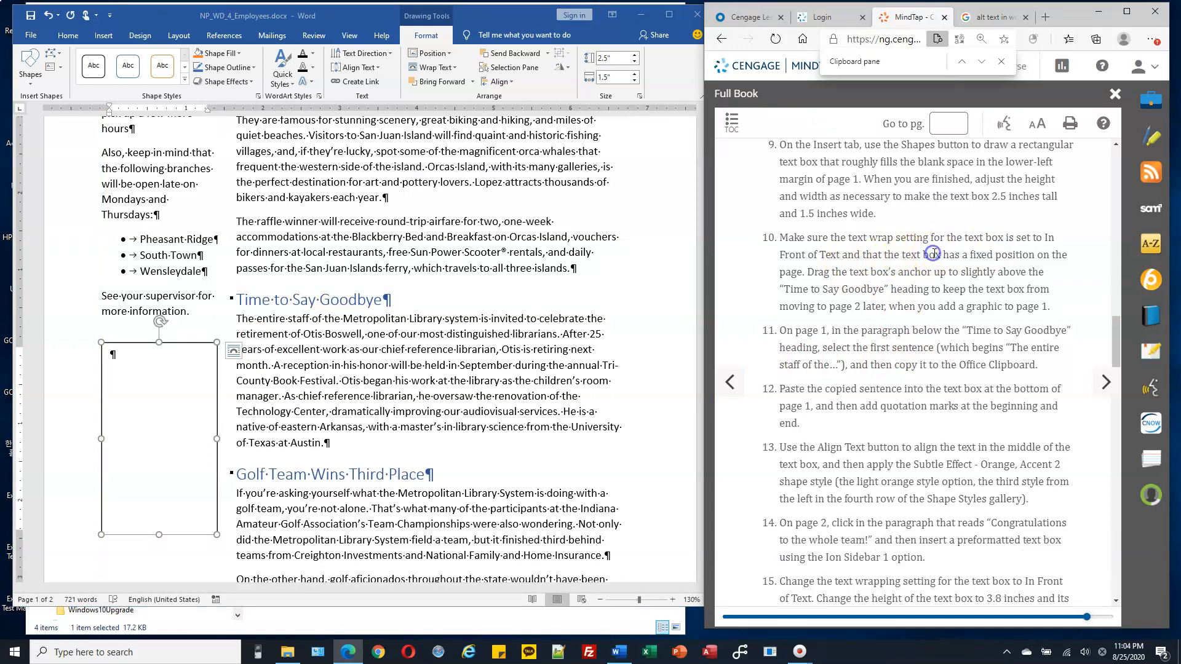
Set the empty text box in the margin to have a fixed position on the page.
drag(886, 255, 805, 277)
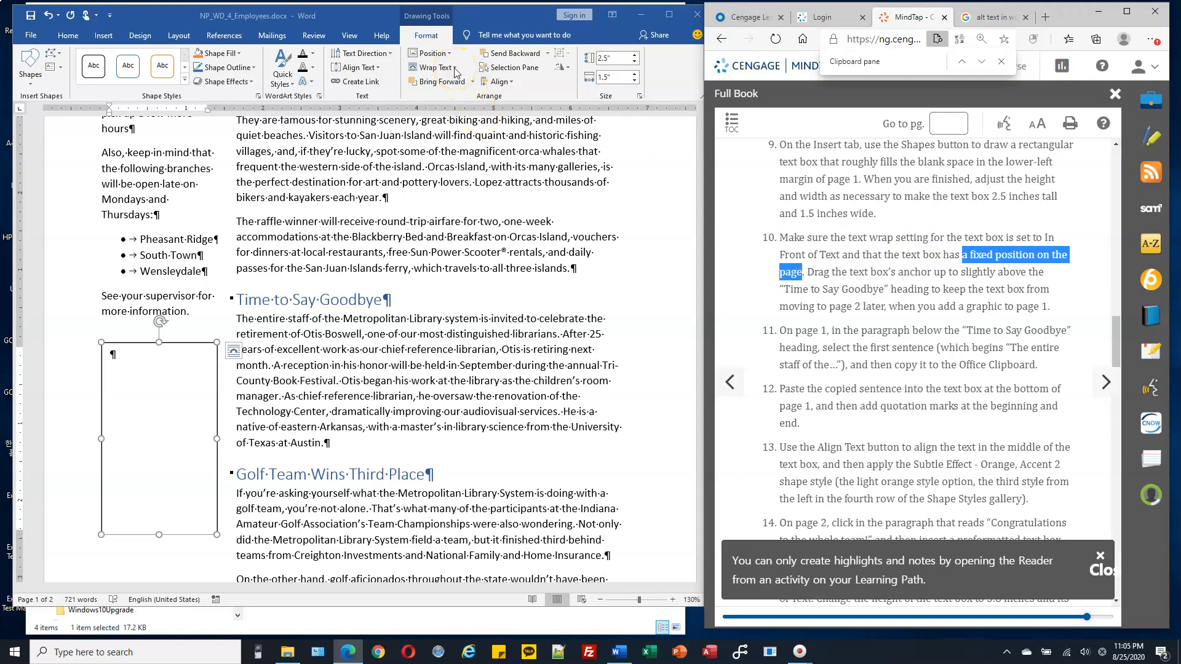
click(456, 72)
click(454, 68)
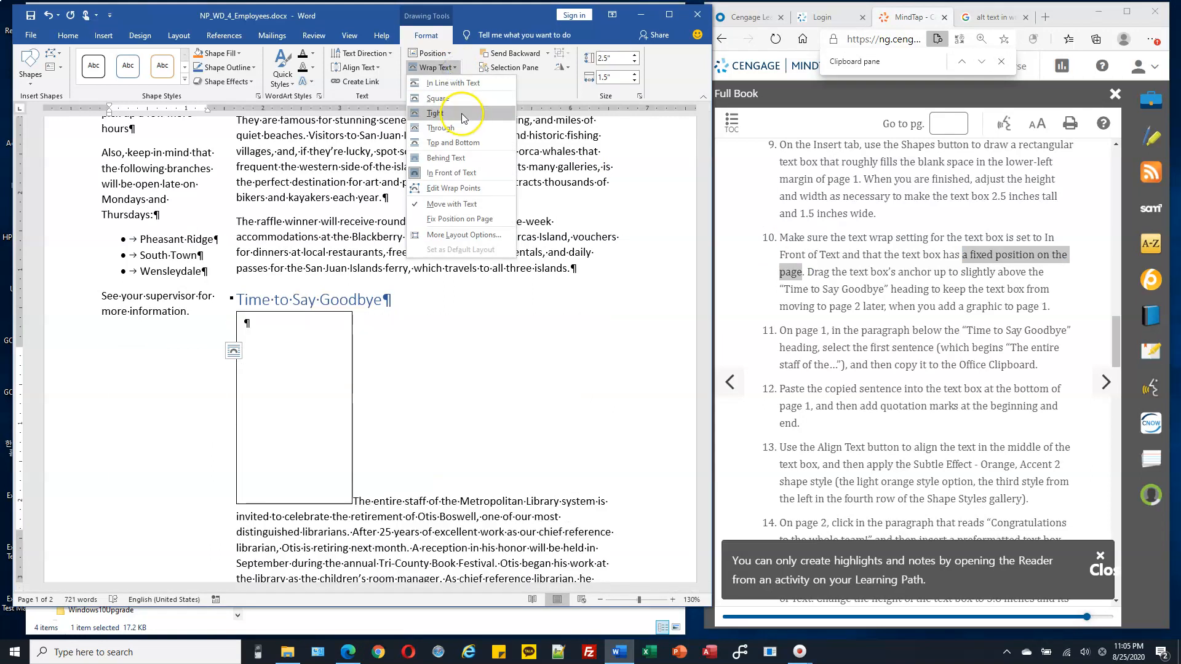
click(459, 219)
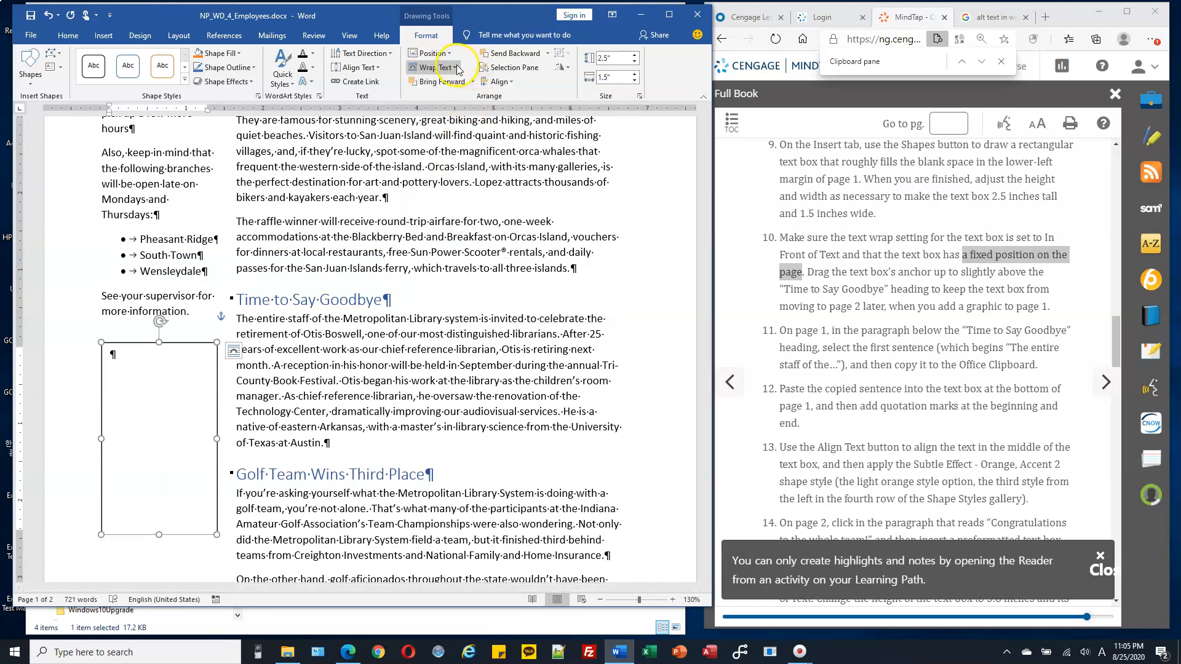
click(432, 67)
click(478, 220)
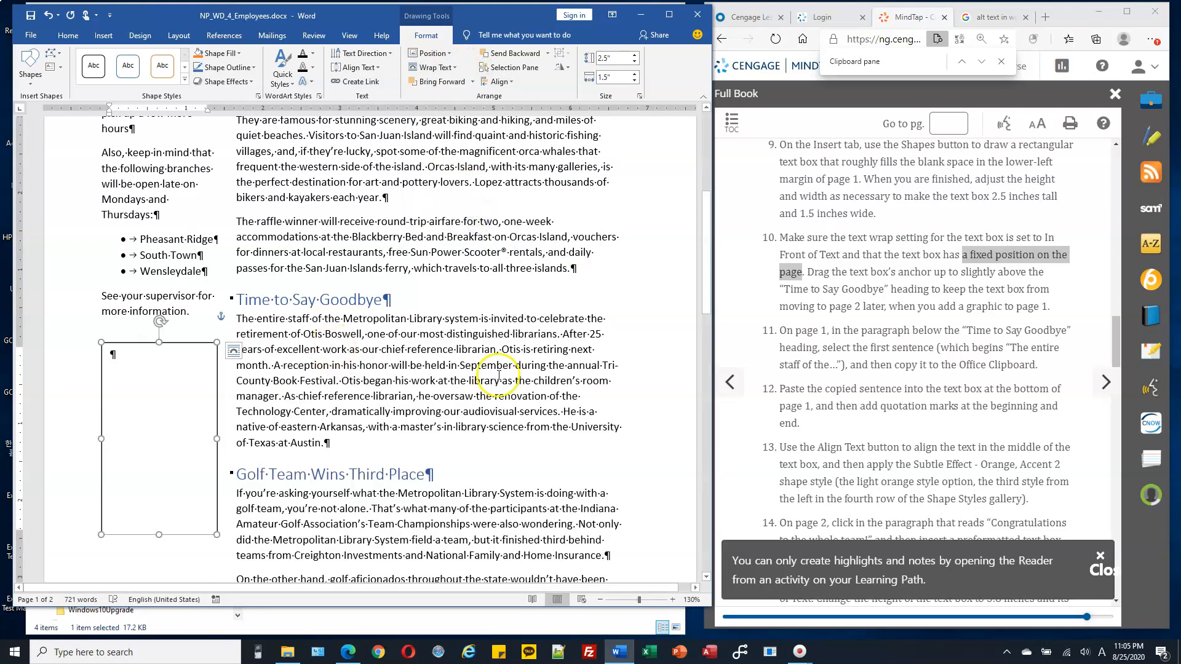
Move the empty text box up so its top edge sits slightly above the "Time to Say Goodbye" heading.
click(889, 304)
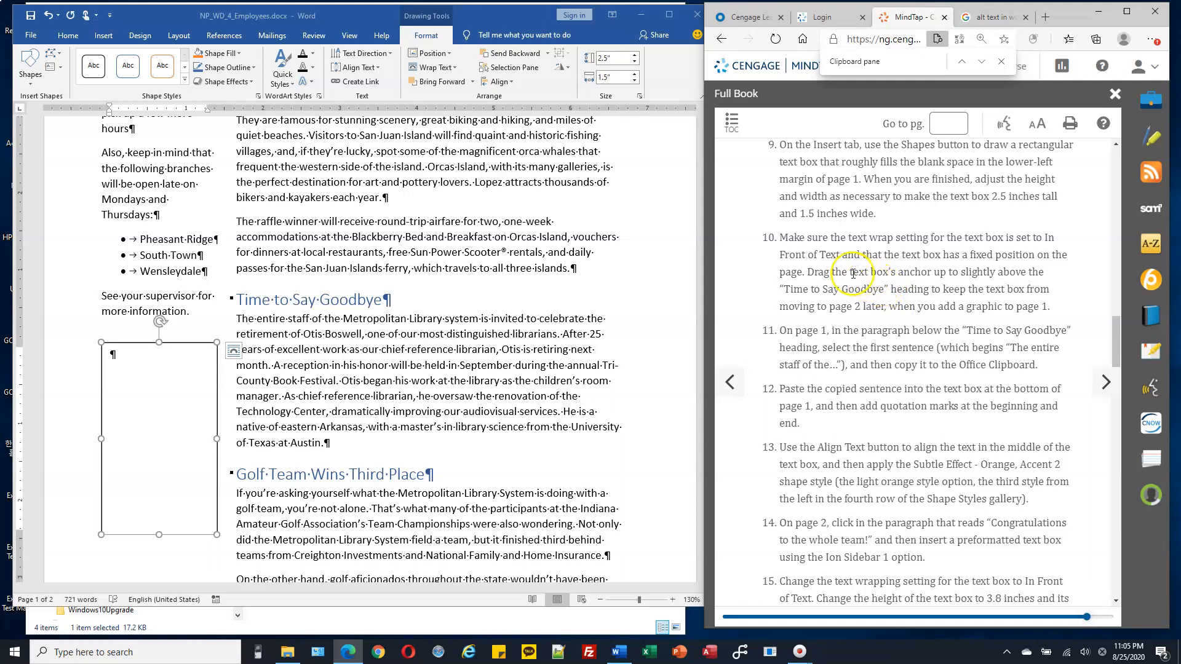
drag(806, 272, 947, 271)
click(966, 271)
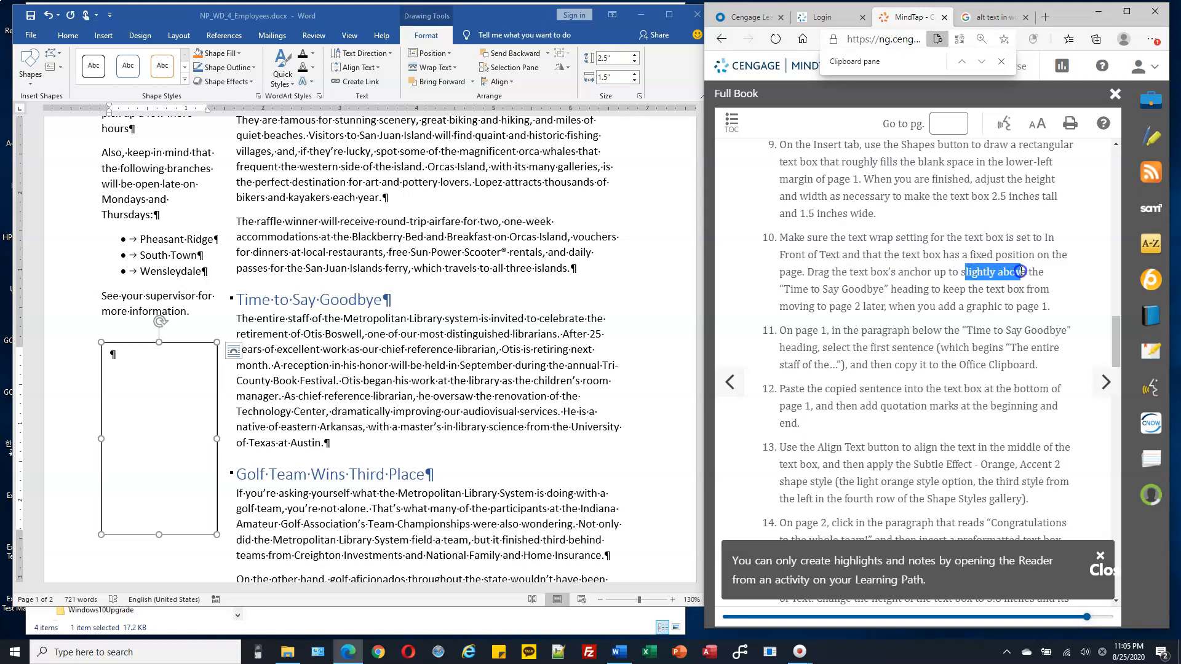
click(183, 343)
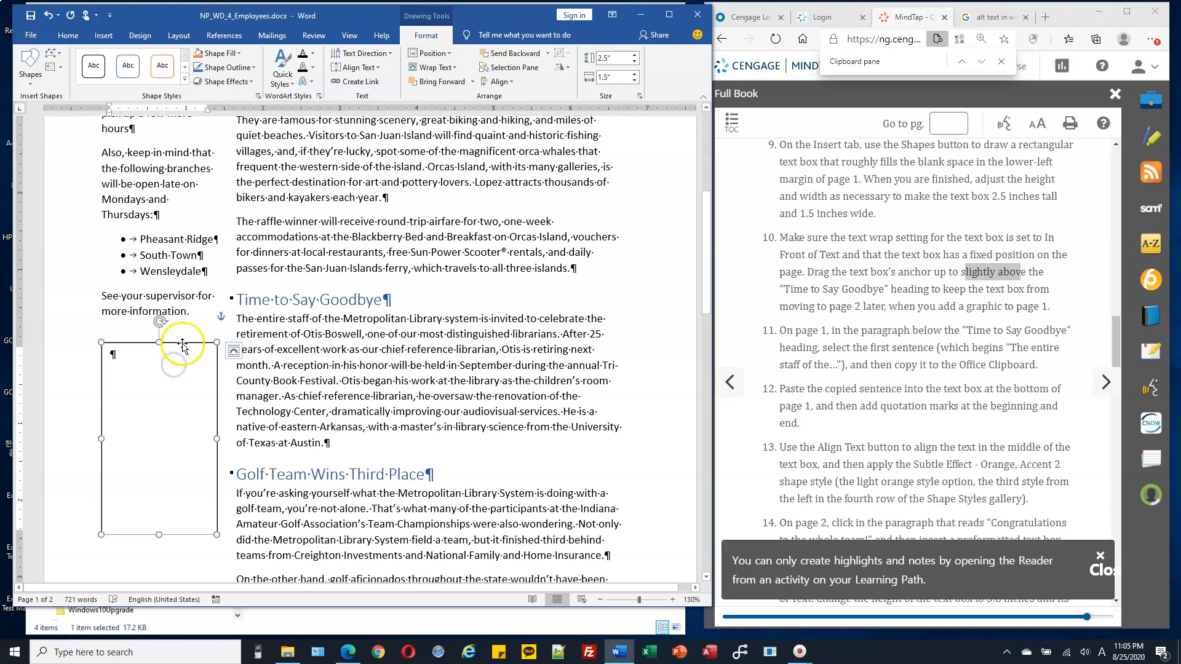
drag(183, 343, 190, 292)
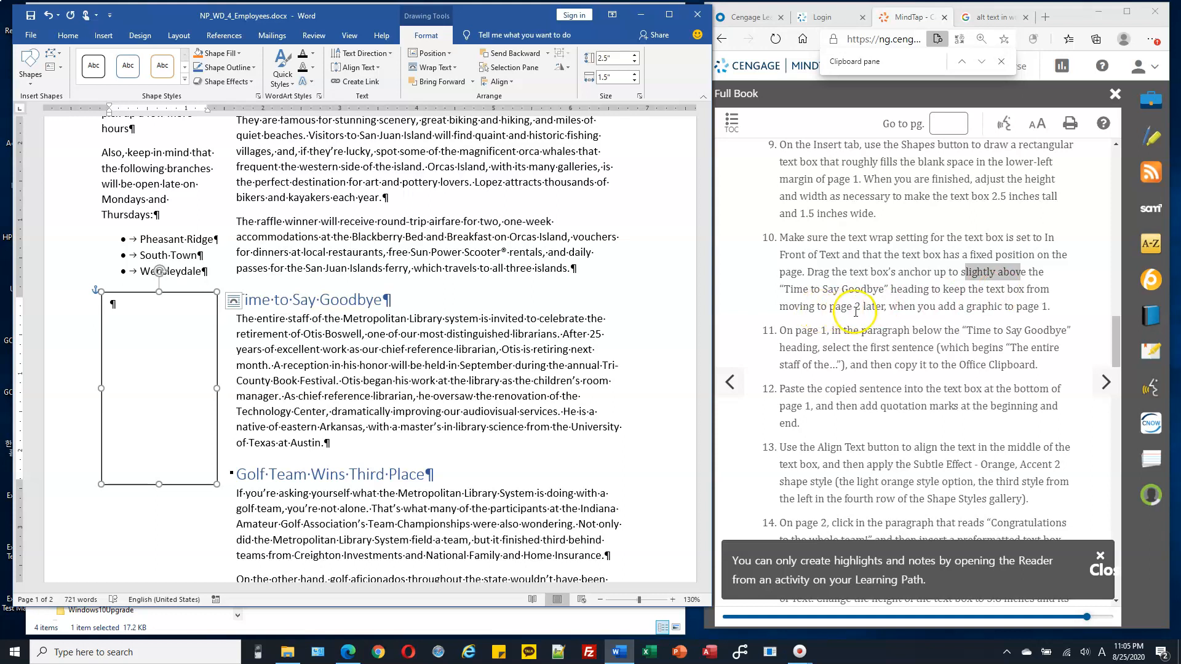
drag(888, 307, 994, 307)
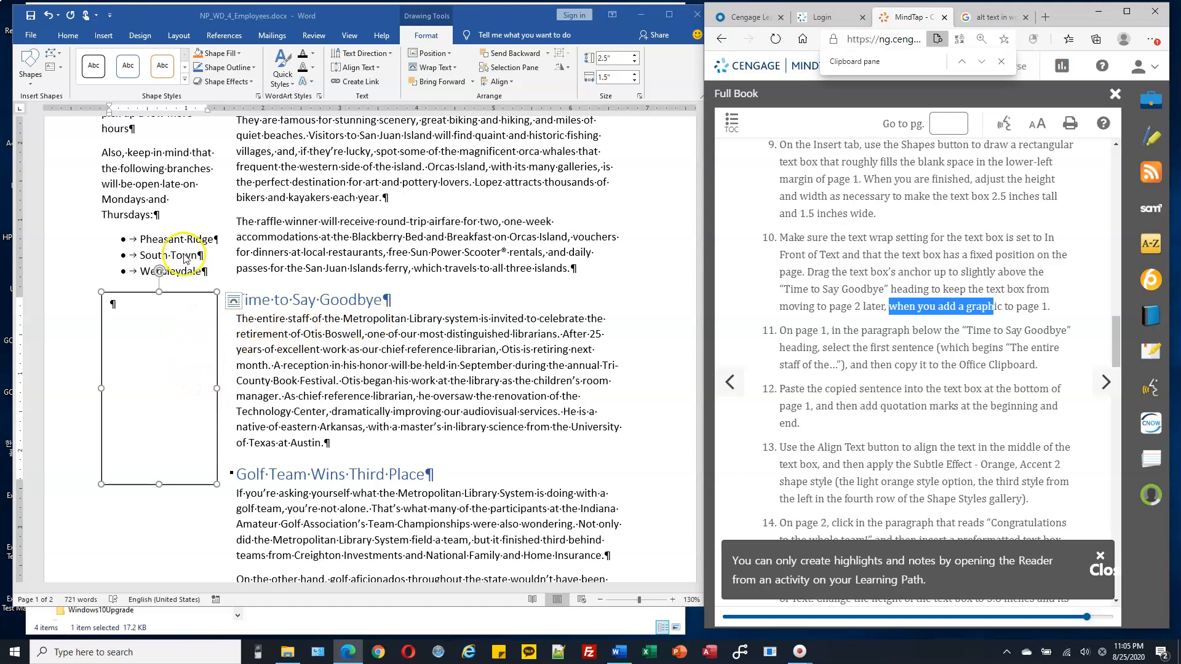
click(161, 223)
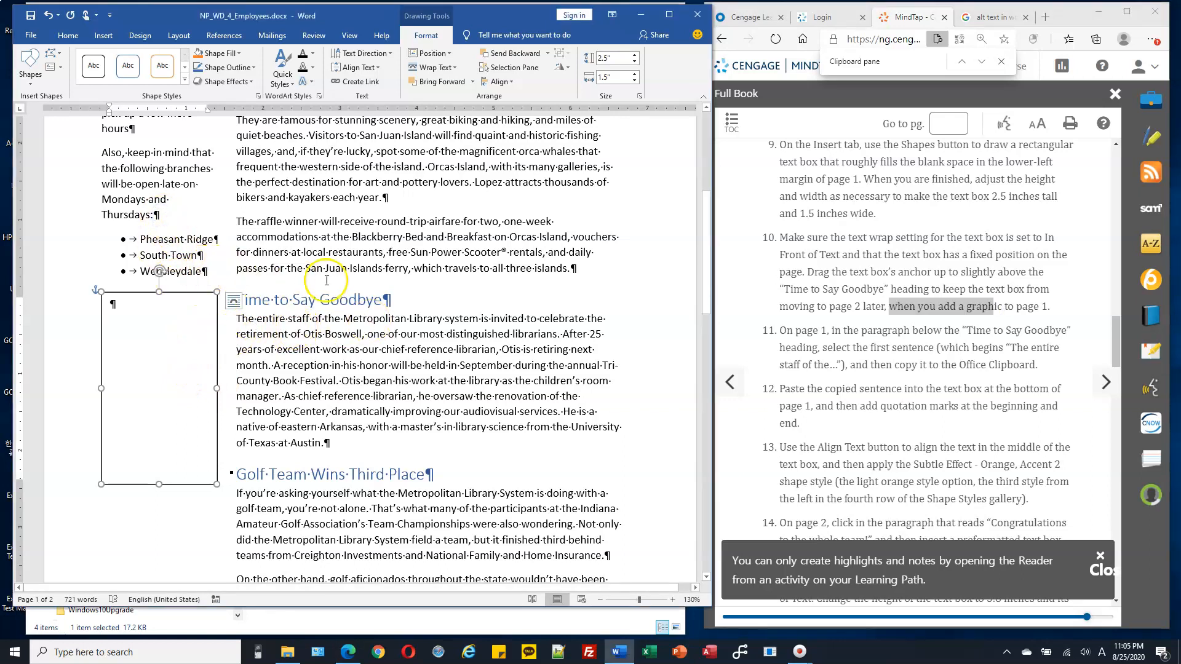
Copy the first sentence of the paragraph below the "Time to Say Goodbye" heading, beginning "The entire staff of the".
scroll(442, 349, down, 4)
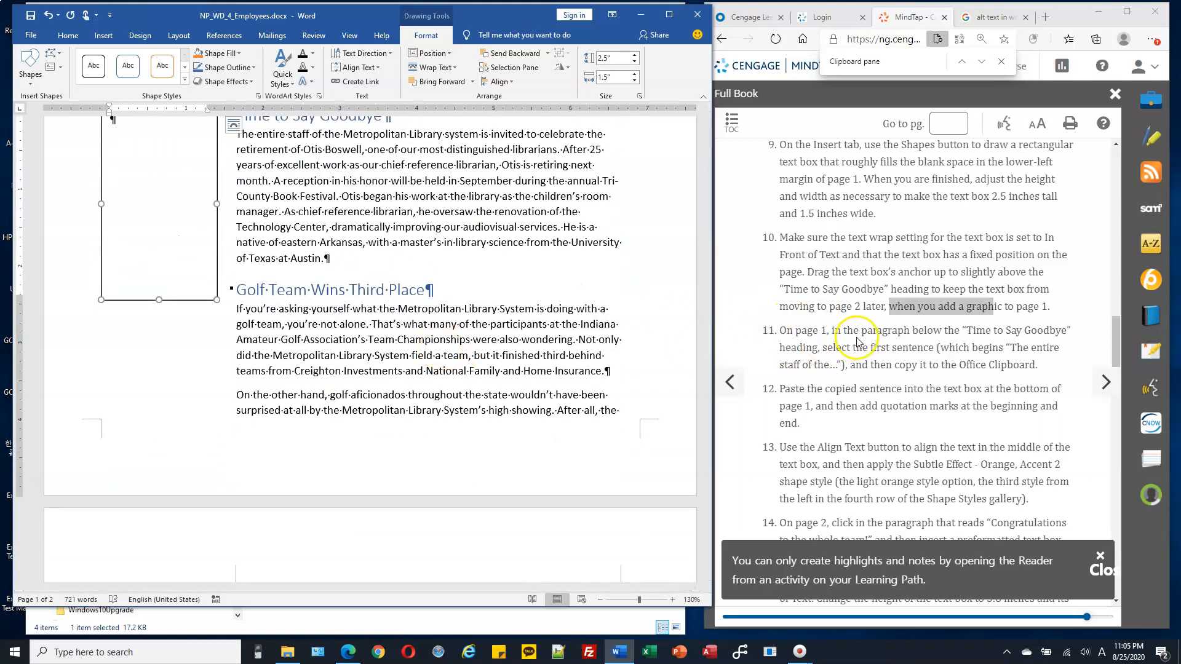
scroll(930, 330, up, 5)
scroll(930, 330, down, 5)
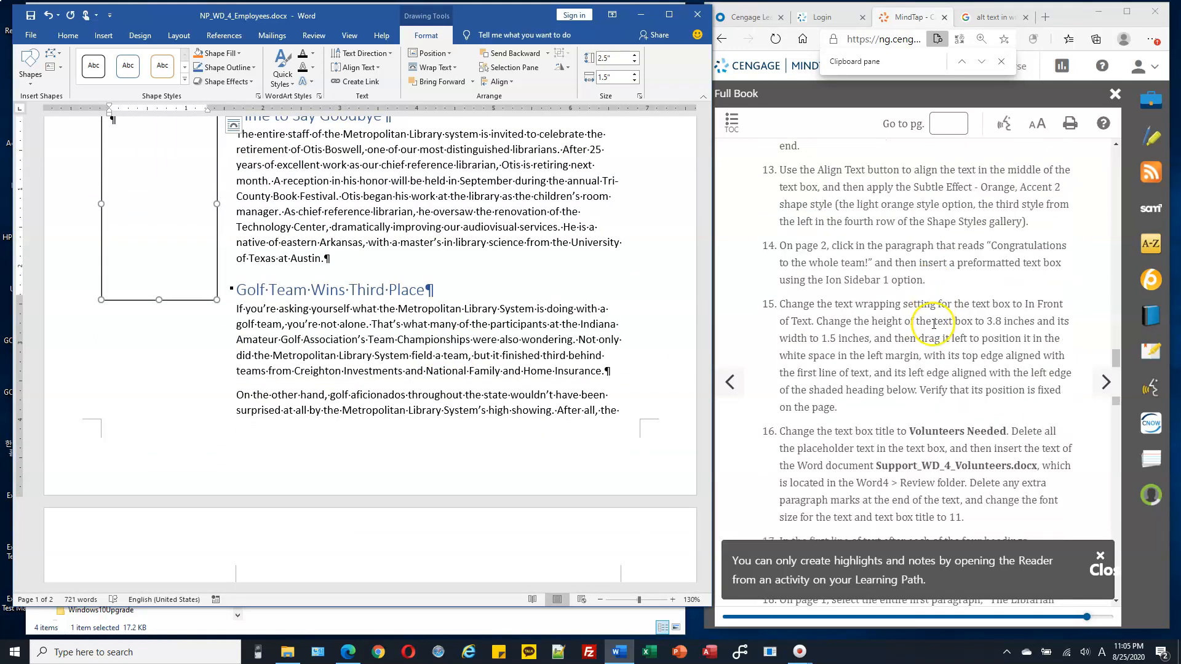
drag(930, 330, 828, 331)
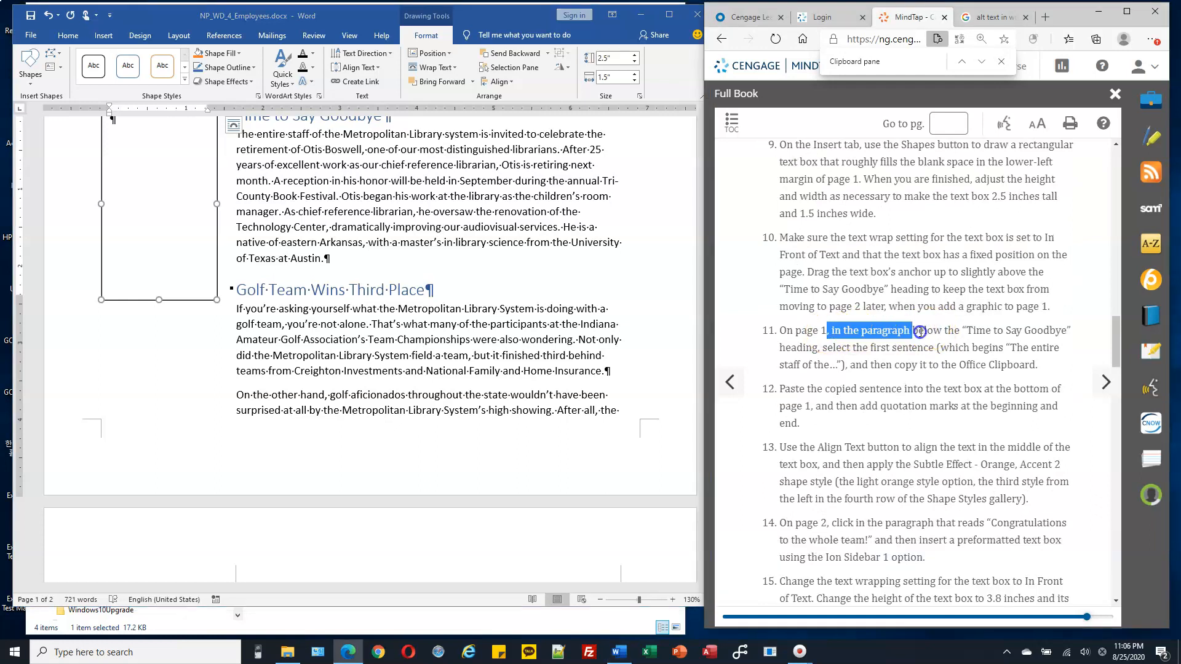
scroll(435, 304, up, 1)
scroll(434, 304, up, 6)
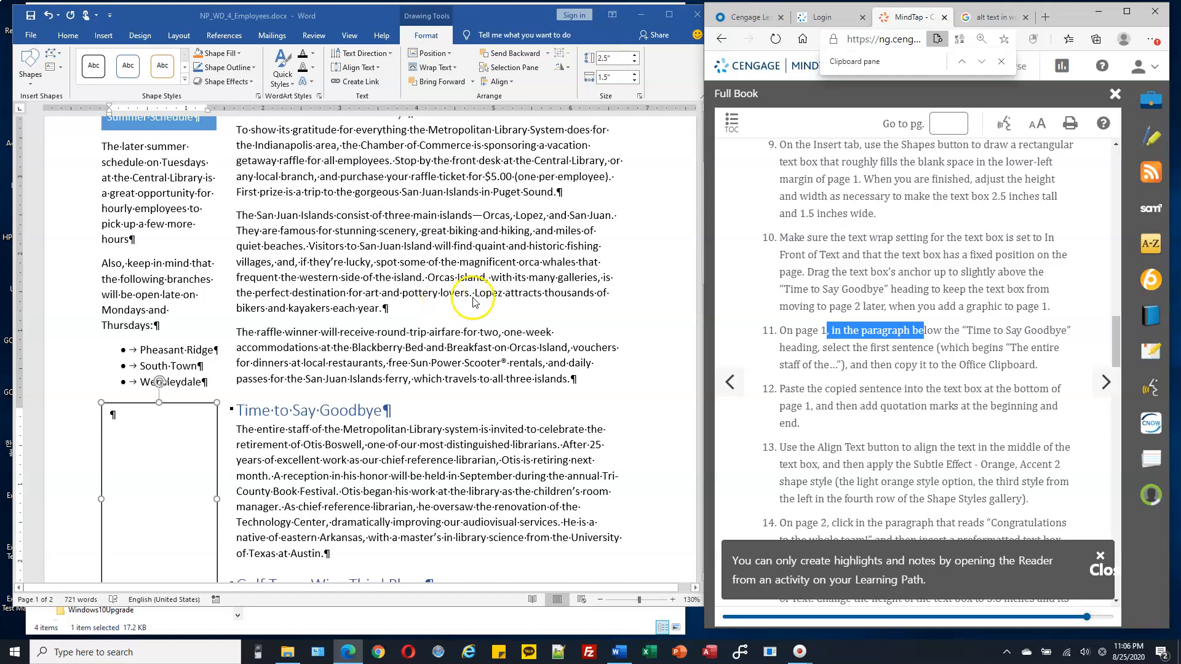
click(306, 441)
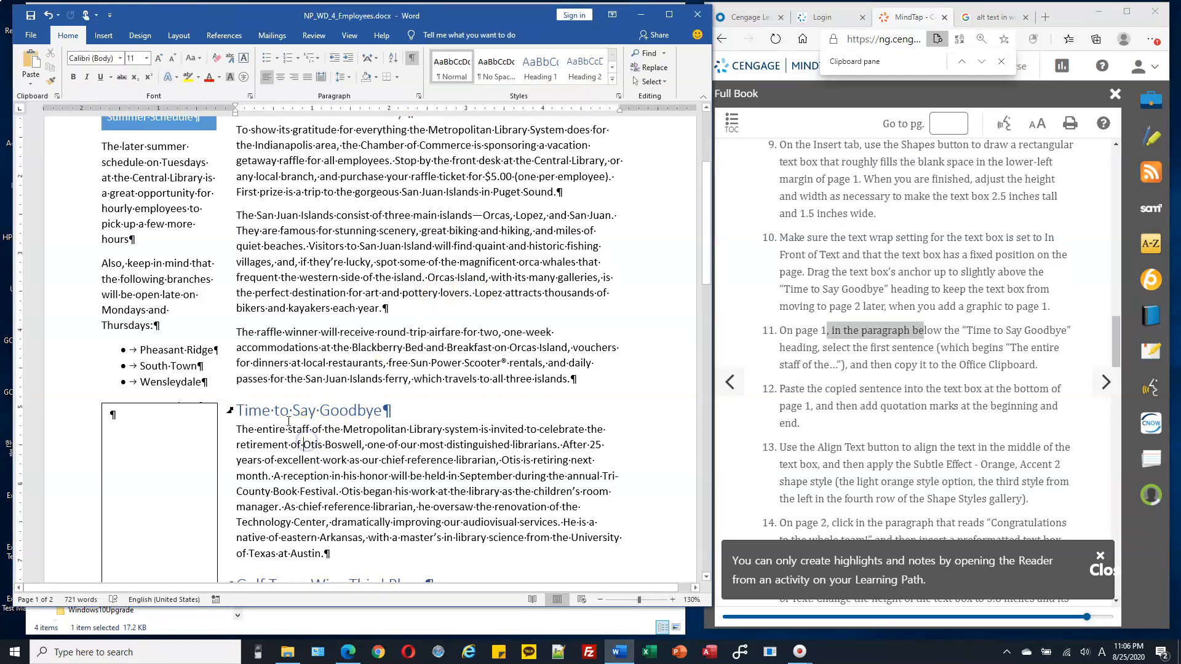
click(340, 453)
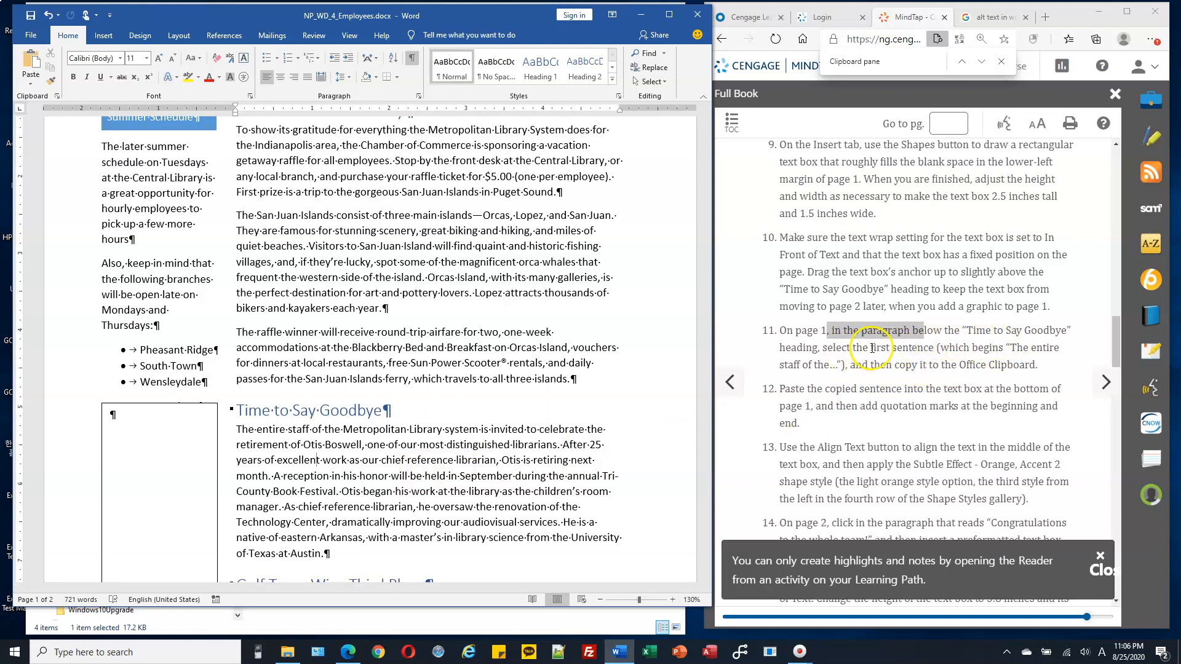
drag(237, 430, 559, 445)
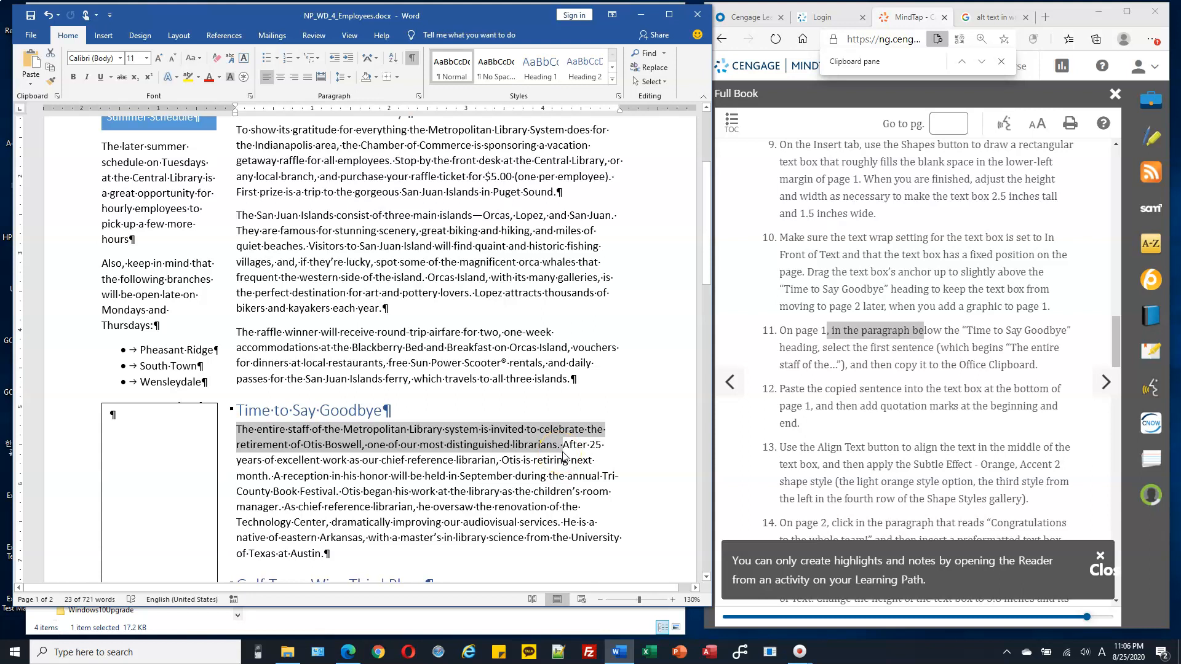
key(ctrl+c)
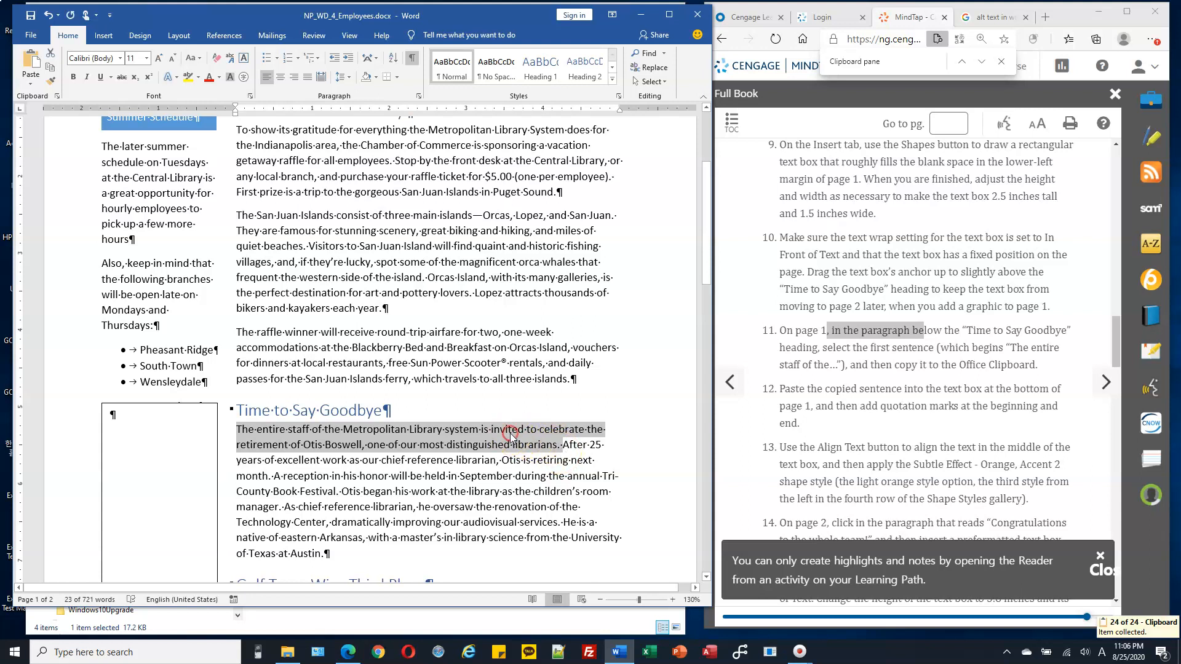
right_click(510, 436)
key(Escape)
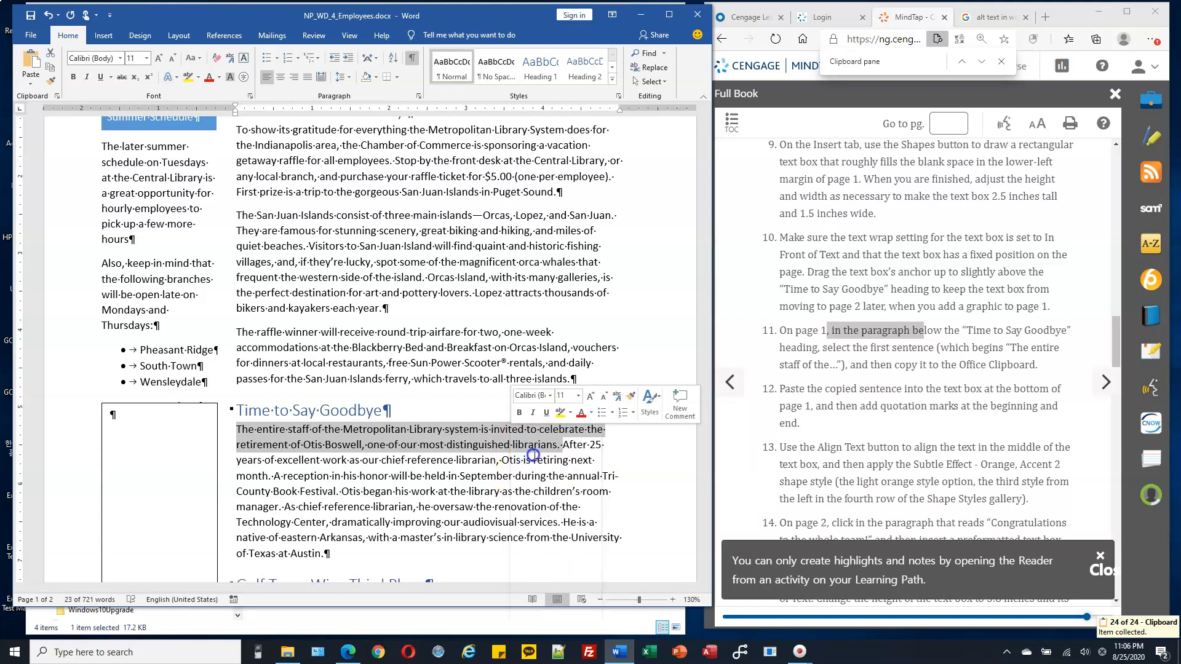
Paste the copied sentence into the empty text box in the page 1 margin.
click(145, 448)
scroll(123, 401, down, 4)
scroll(121, 356, up, 2)
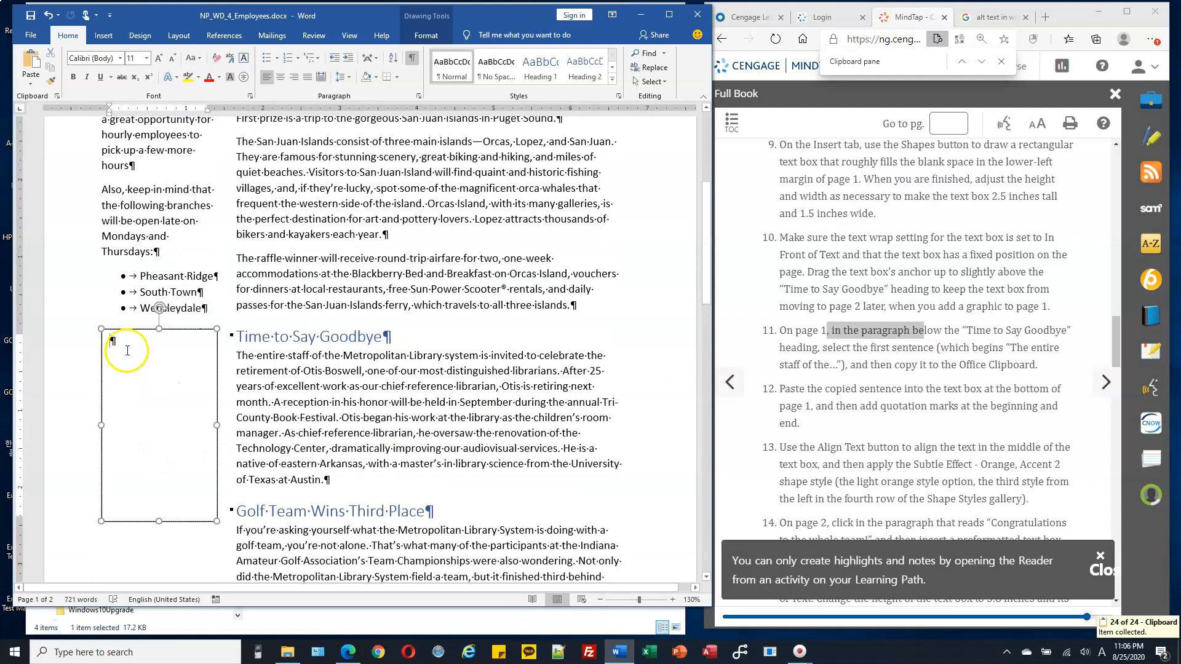
right_click(119, 349)
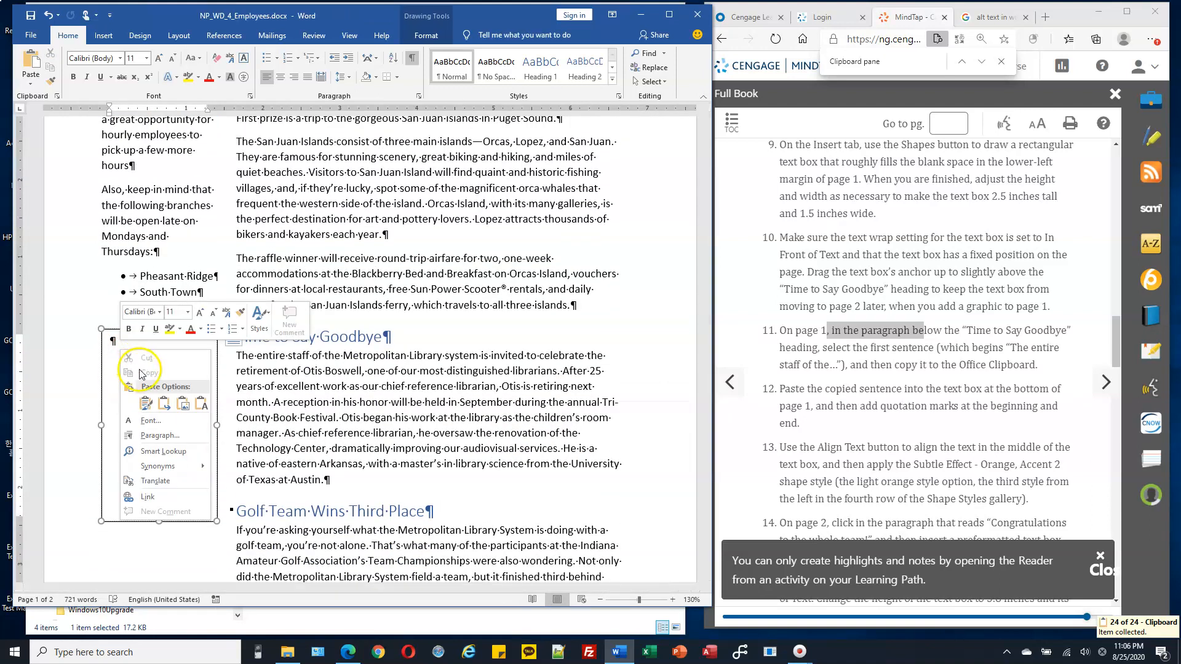
click(199, 403)
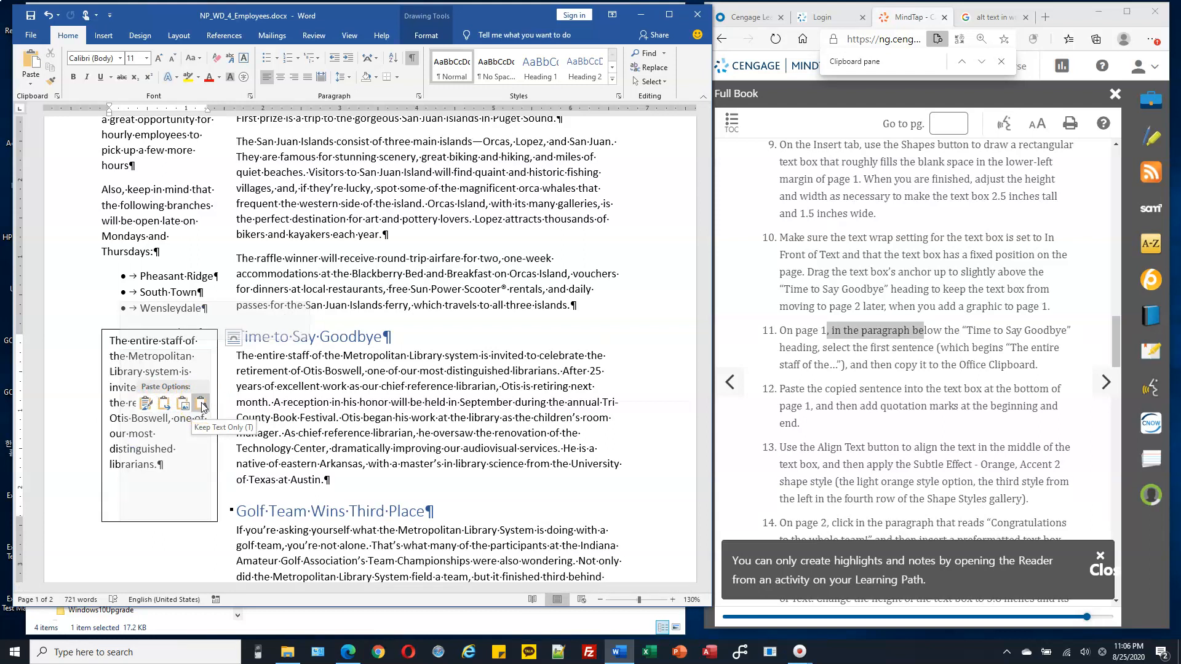
click(106, 359)
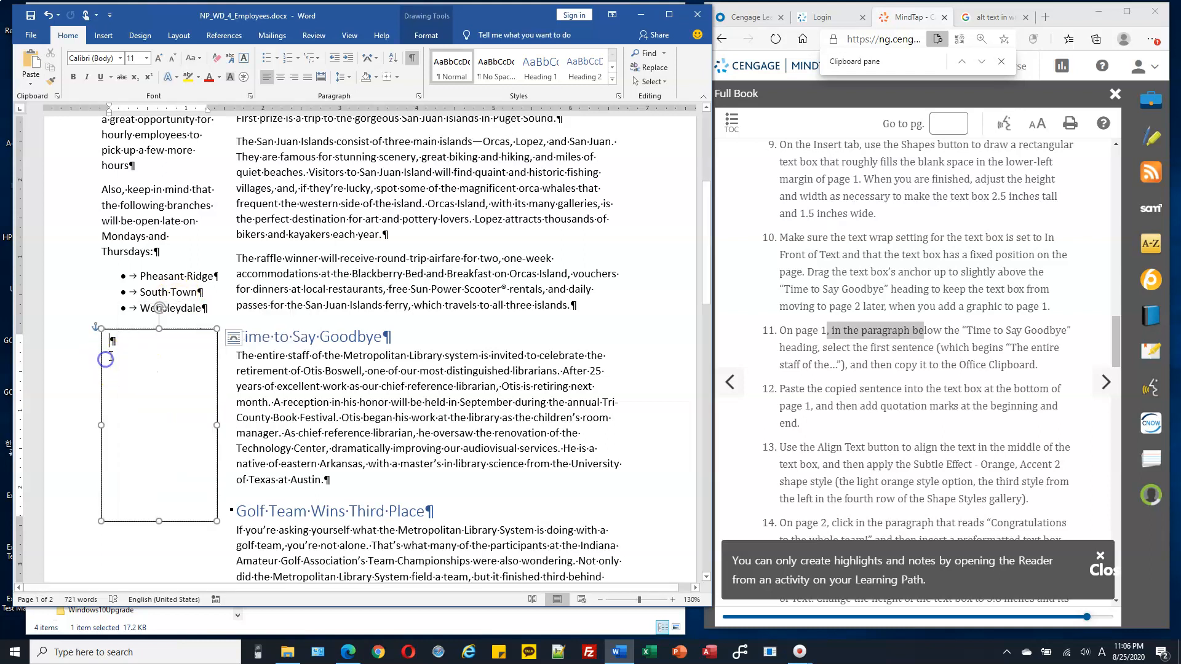
key(ctrl+v)
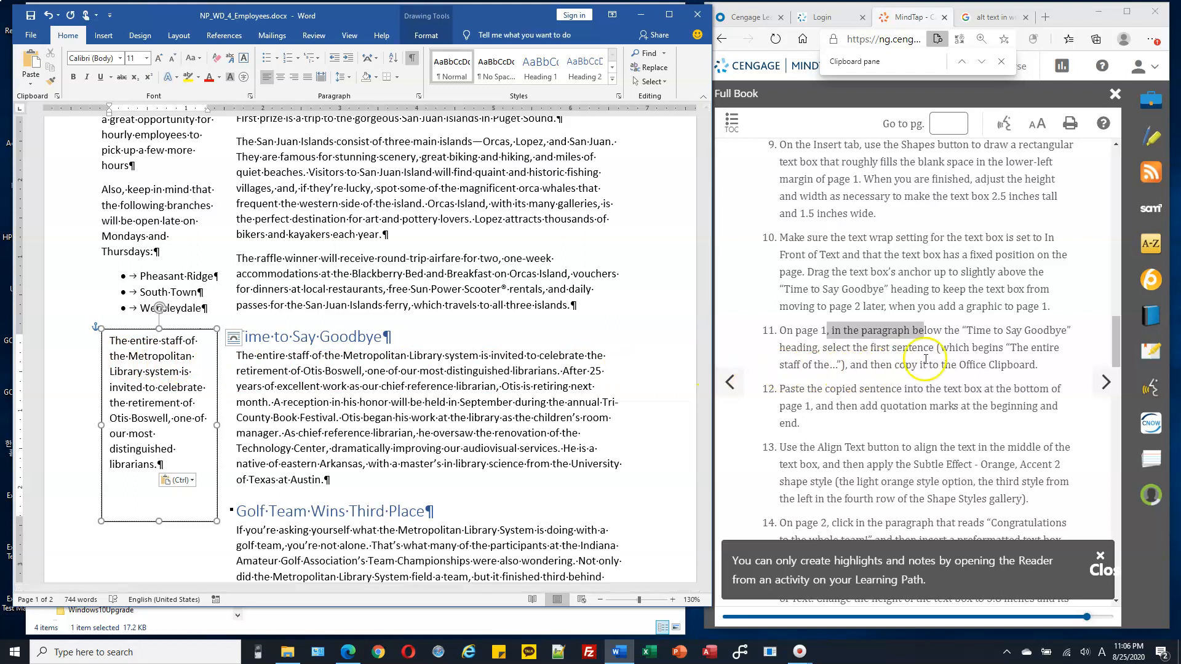
Add quotation marks at the beginning and end of the pasted sentence in the text box.
drag(886, 365, 936, 366)
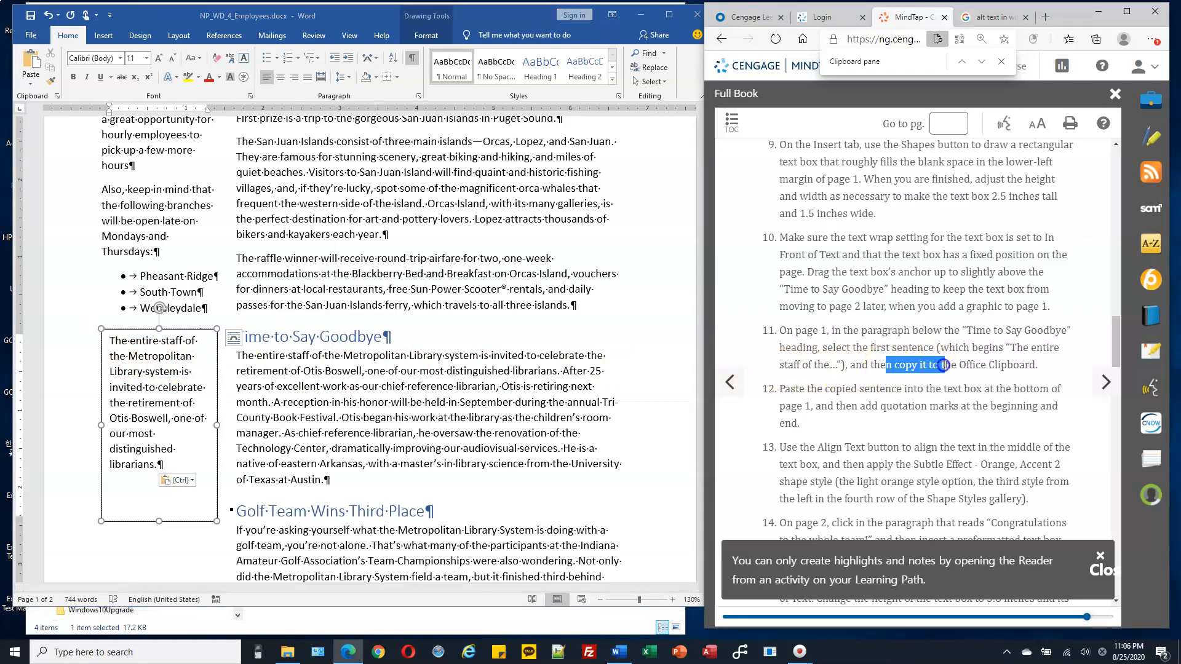
drag(808, 388, 978, 389)
drag(811, 406, 887, 406)
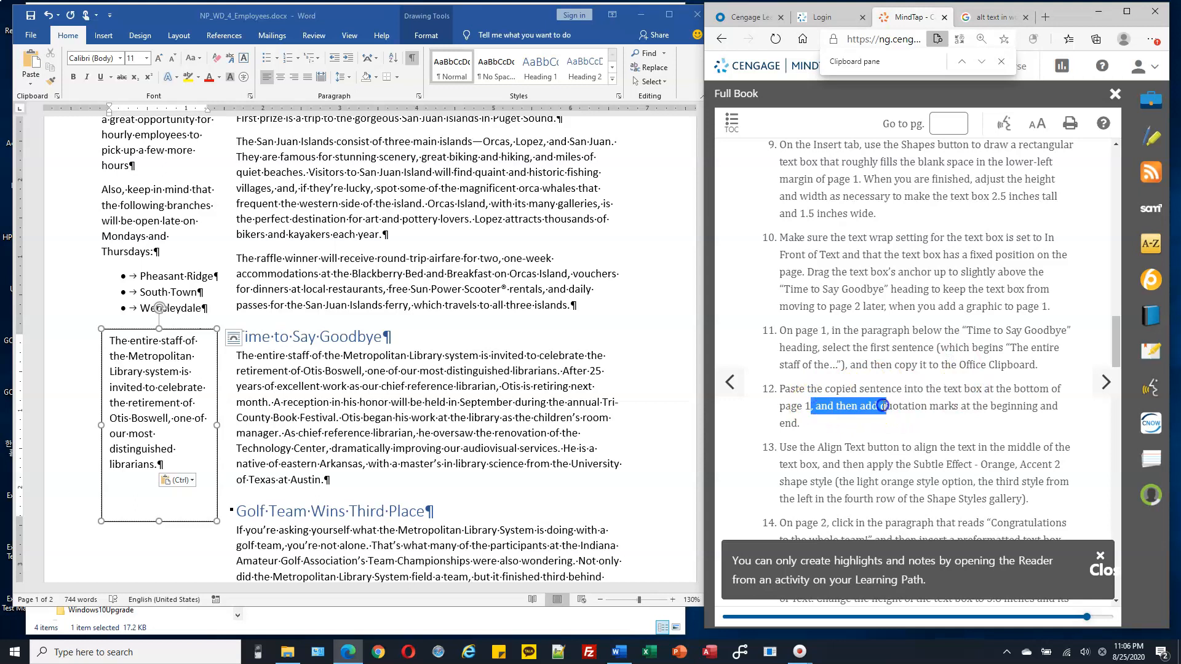
drag(791, 423, 802, 423)
scroll(908, 392, down, 3)
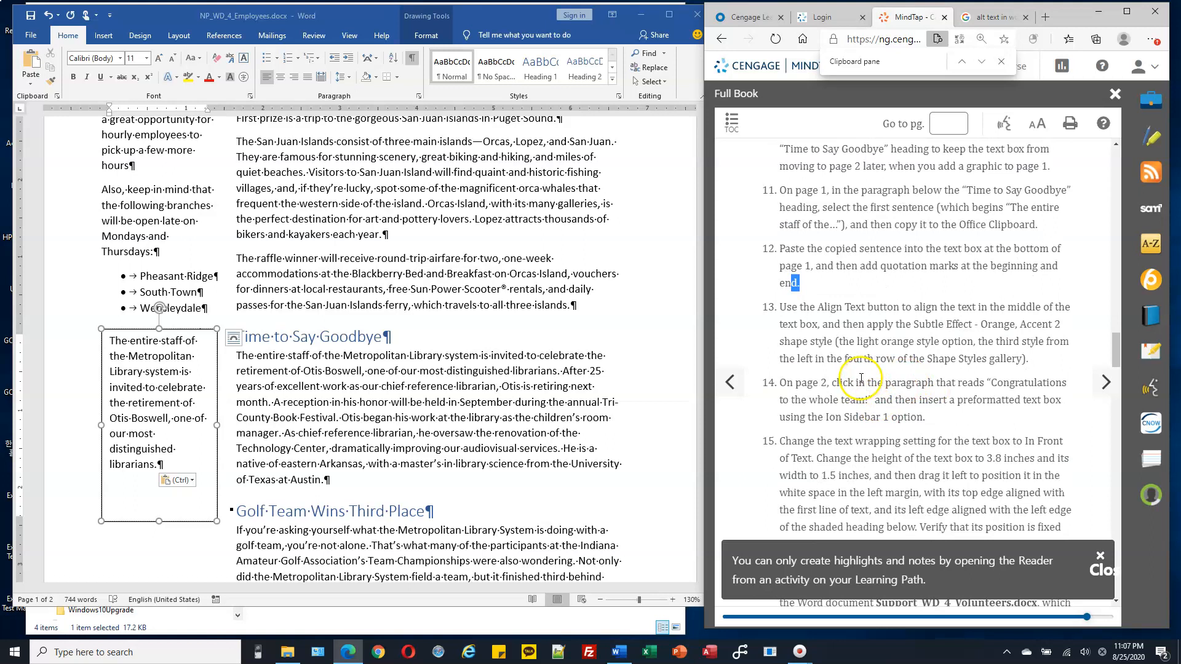
drag(852, 265, 969, 267)
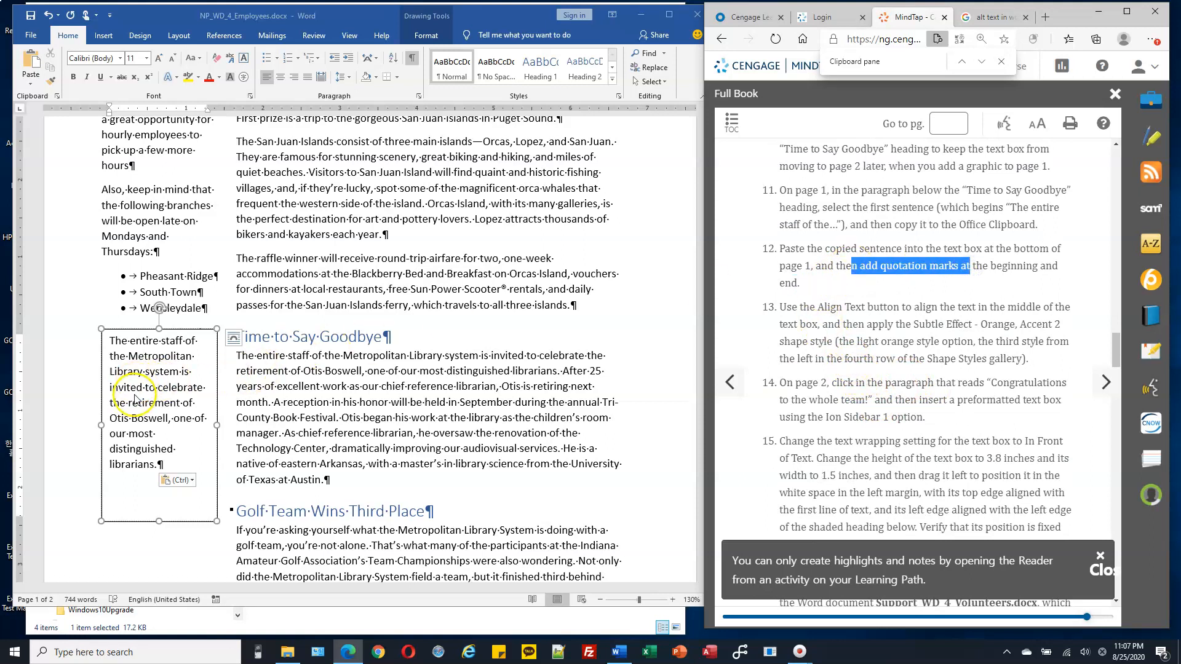
click(141, 363)
click(112, 340)
text(")
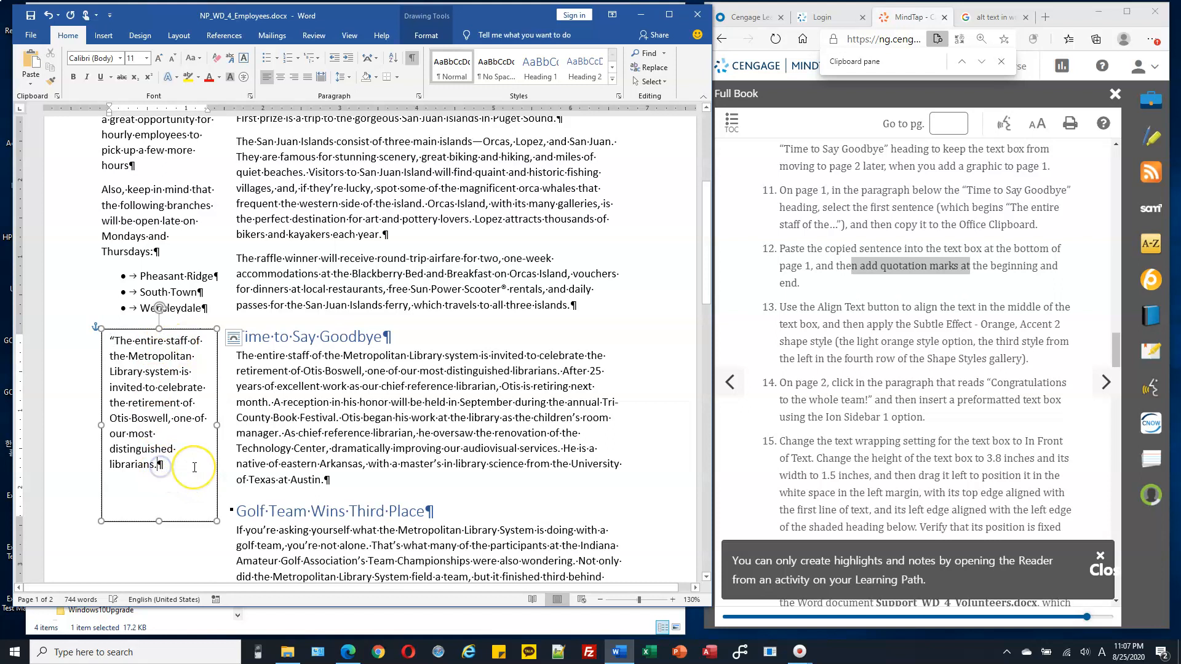
text(")
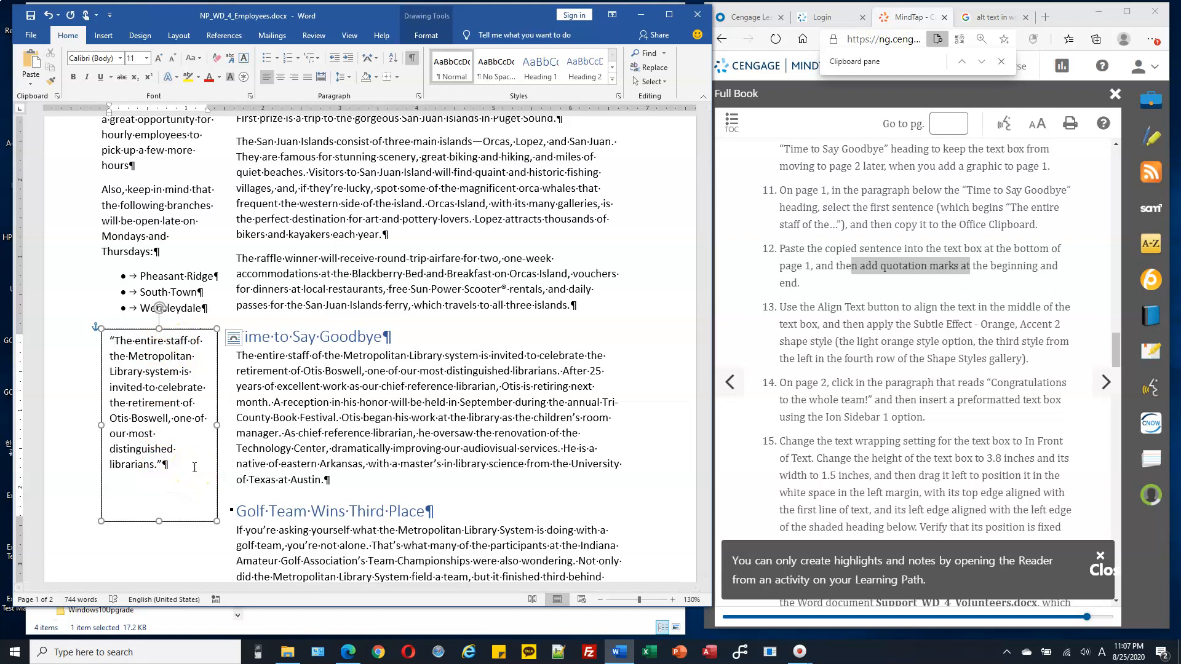
Align the quoted text vertically to the middle of the page 1 text box using Align Text.
click(840, 289)
mouse_move(817, 307)
mouse_down()
mouse_move(1061, 308)
mouse_move(917, 342)
mouse_move(813, 324)
mouse_move(823, 325)
mouse_up()
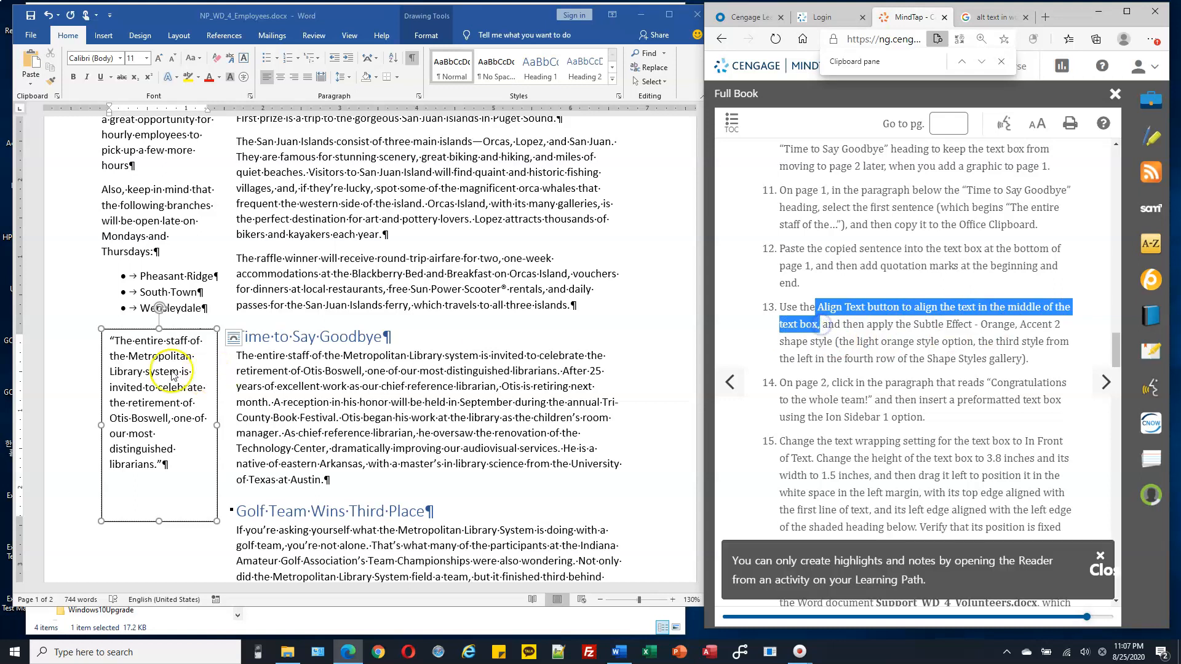
click(129, 345)
drag(113, 340, 172, 465)
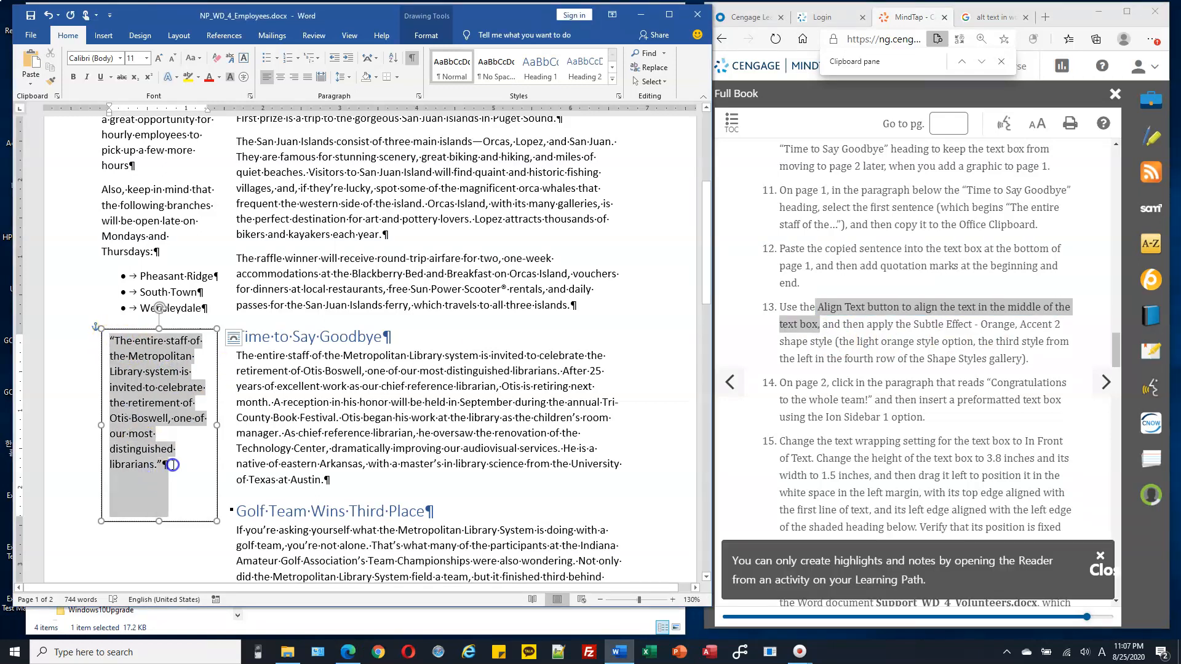
click(154, 393)
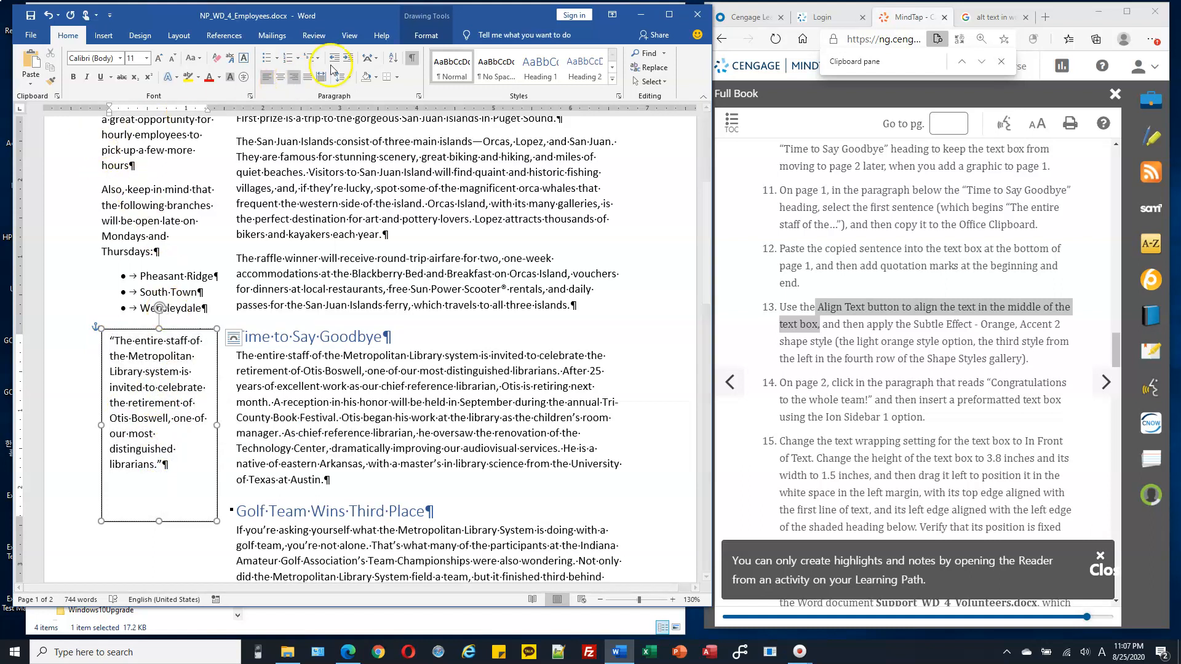
click(428, 39)
click(150, 388)
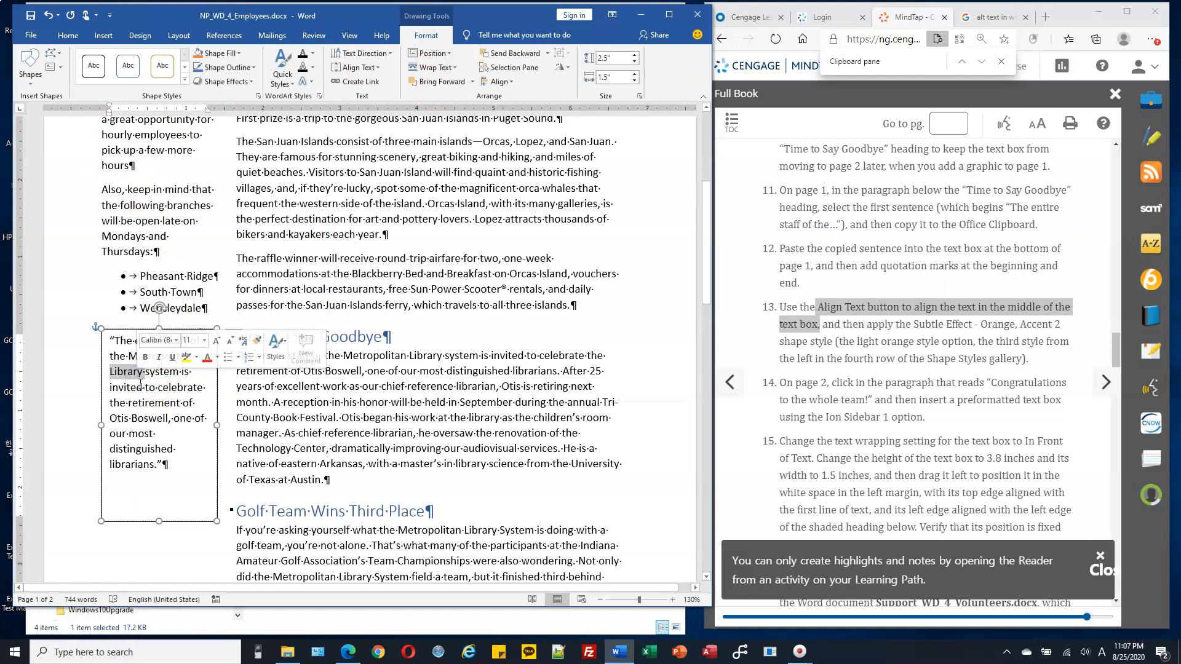
click(436, 37)
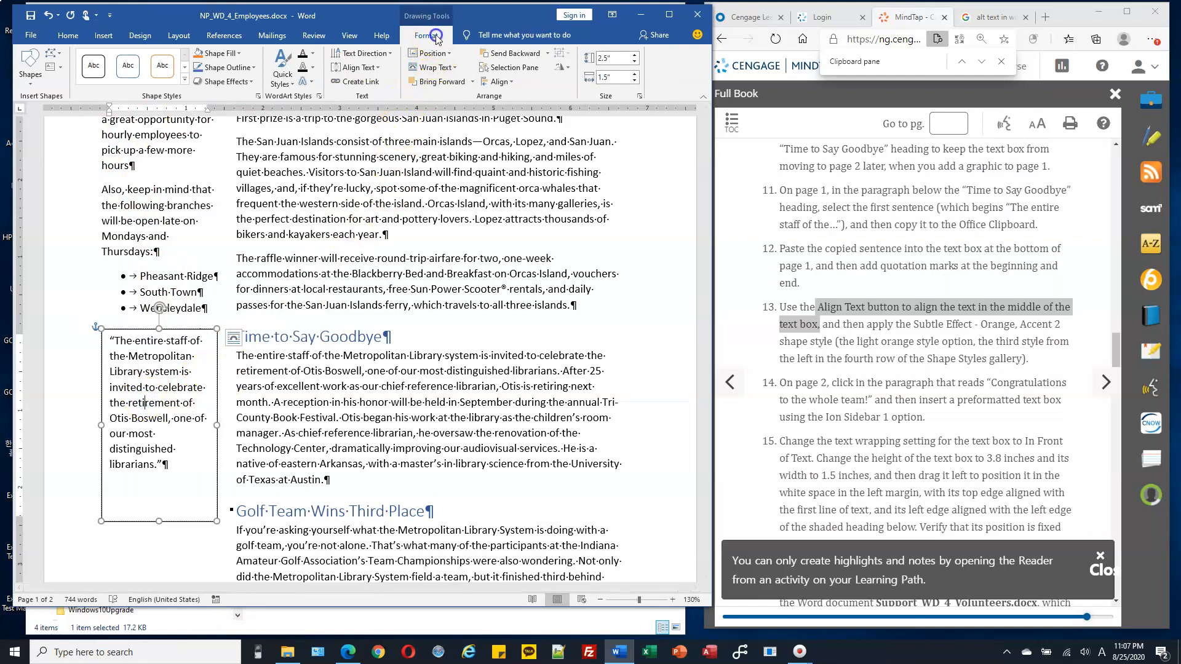
click(510, 82)
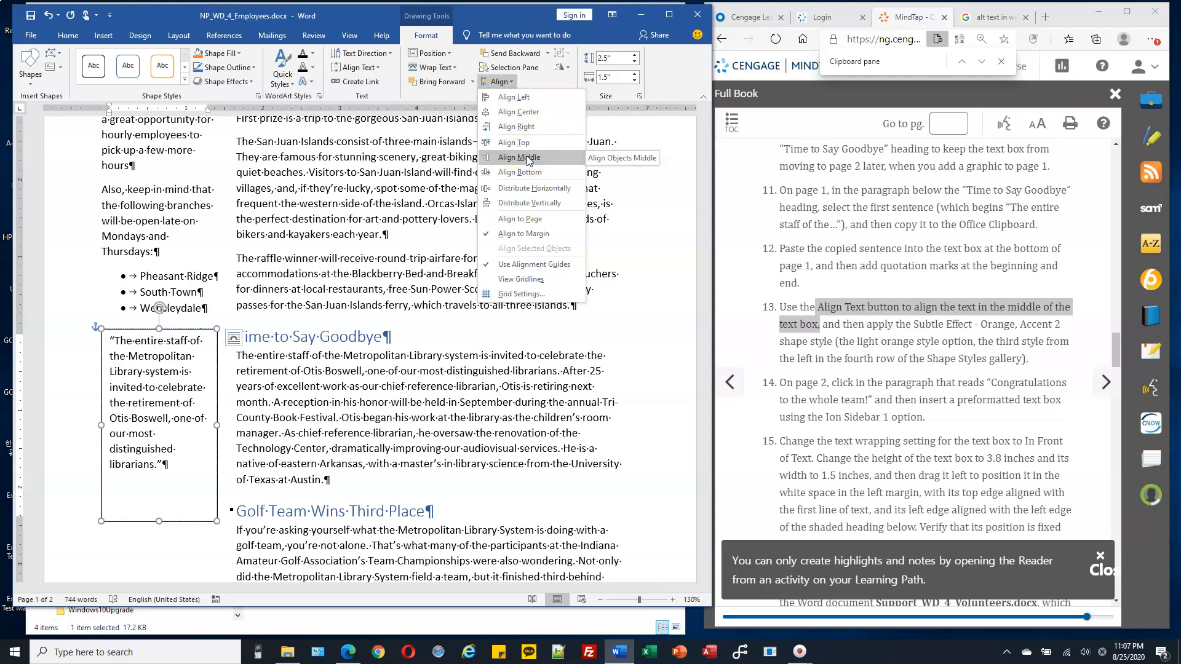
click(367, 54)
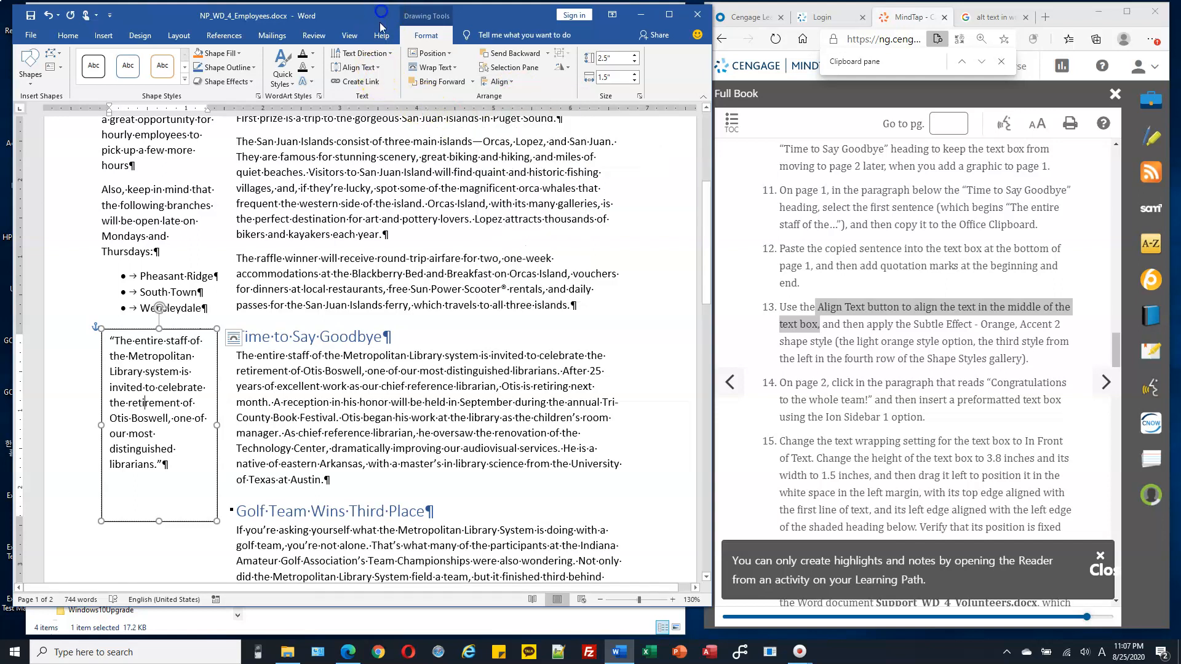
click(379, 69)
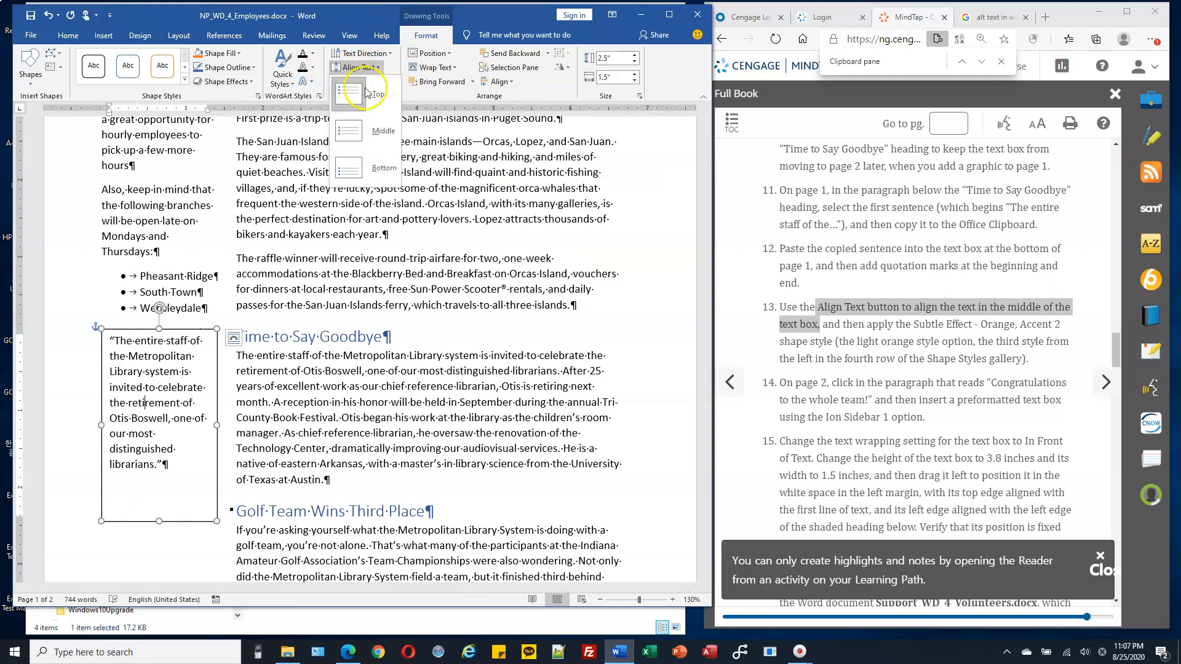
click(364, 95)
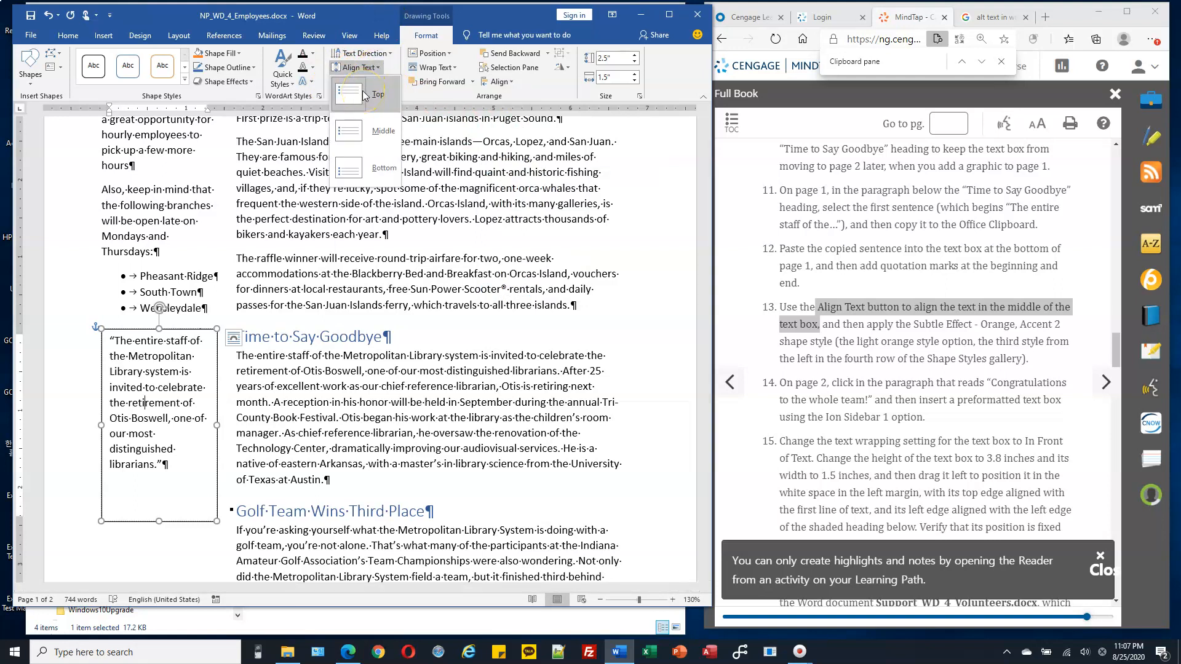
click(365, 135)
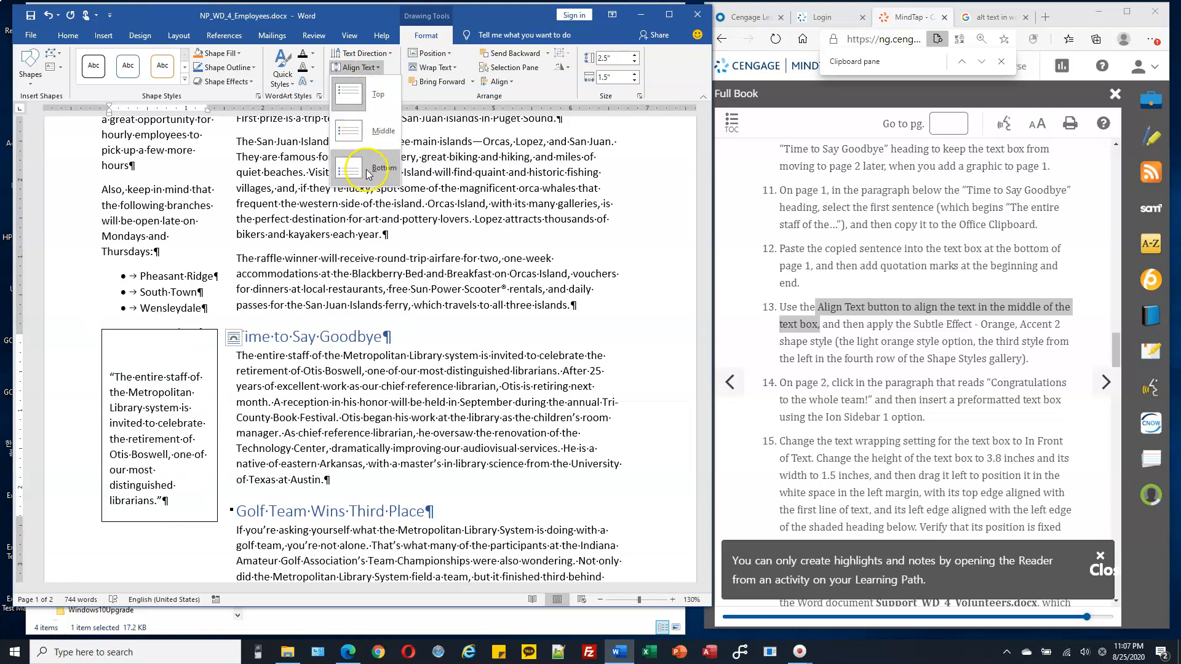
click(375, 130)
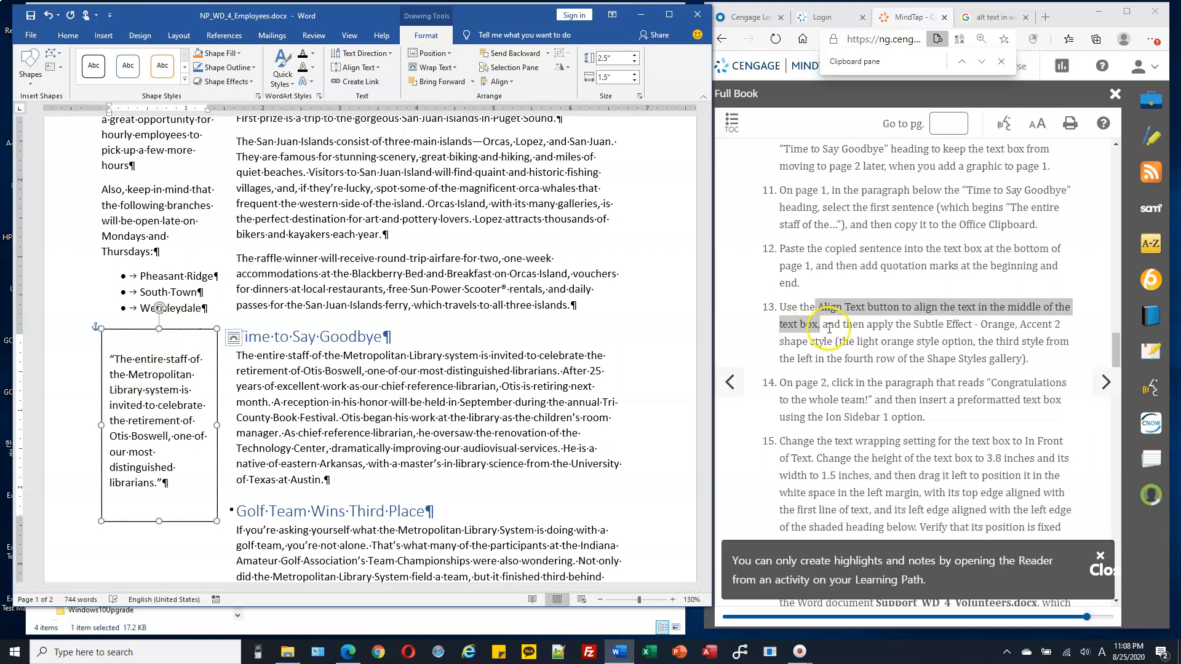
Apply the Subtle Effect - Orange, Accent 2 shape style to the page 1 text box.
drag(867, 324, 835, 340)
click(928, 326)
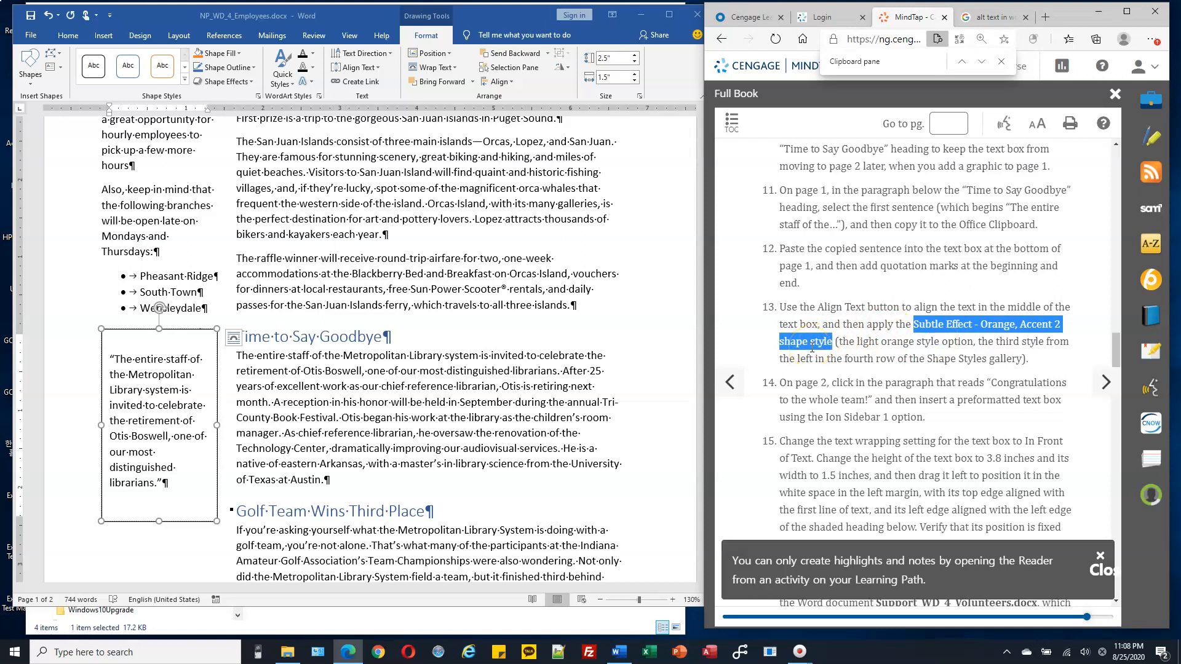
click(185, 82)
click(184, 81)
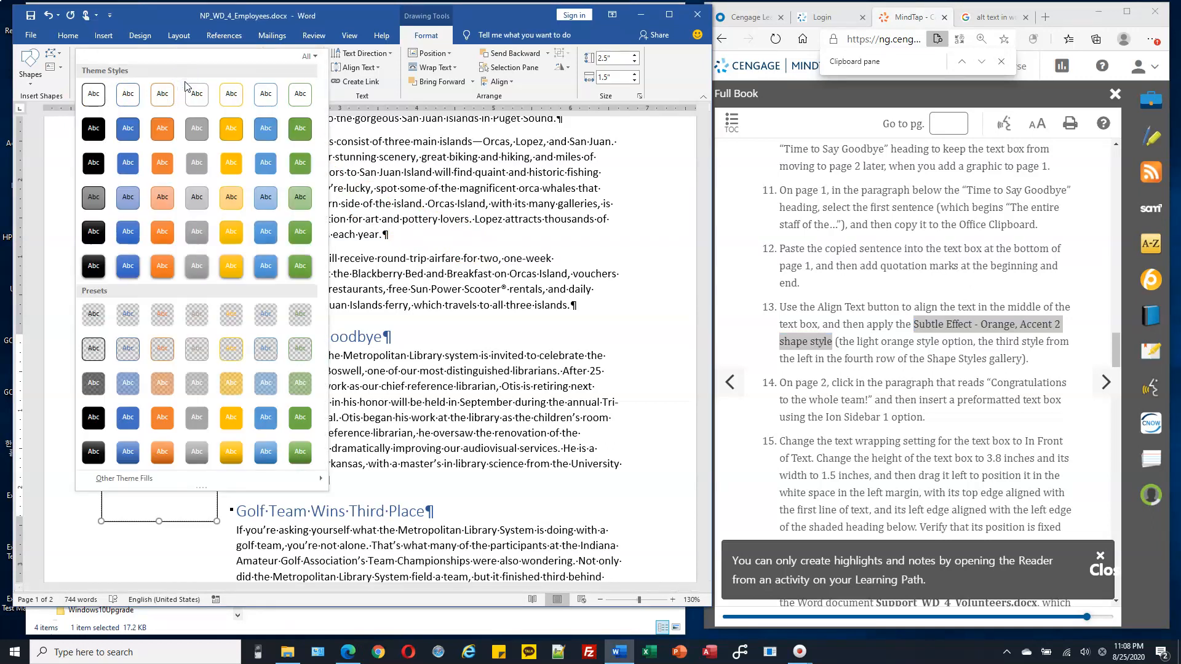
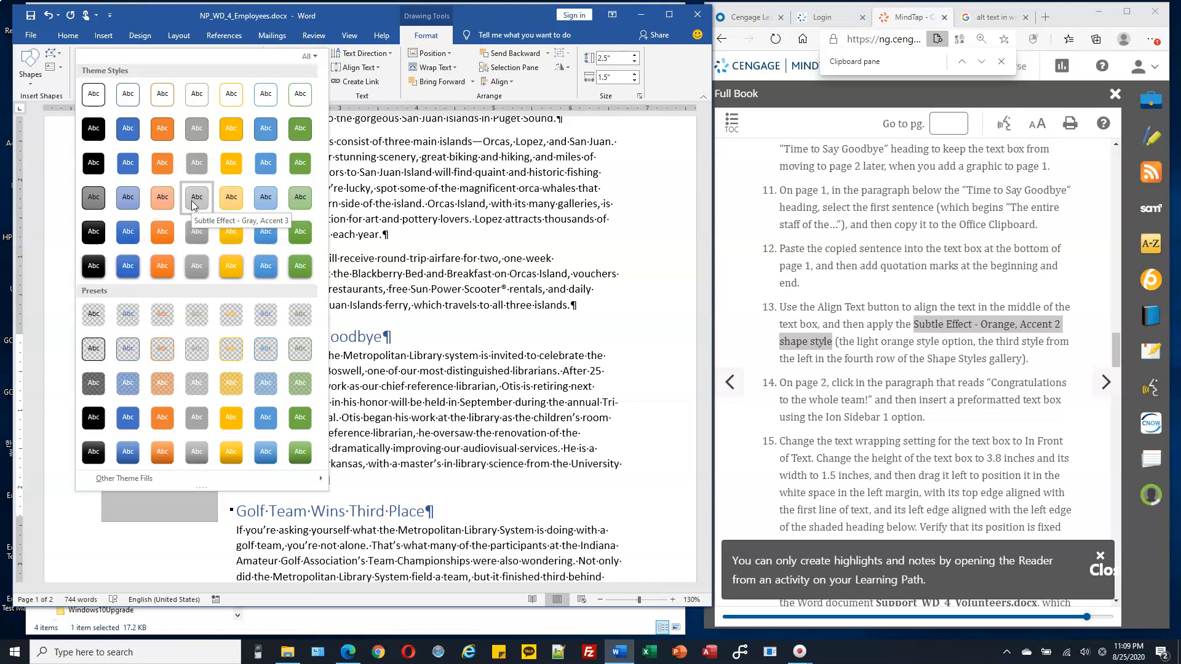
click(158, 201)
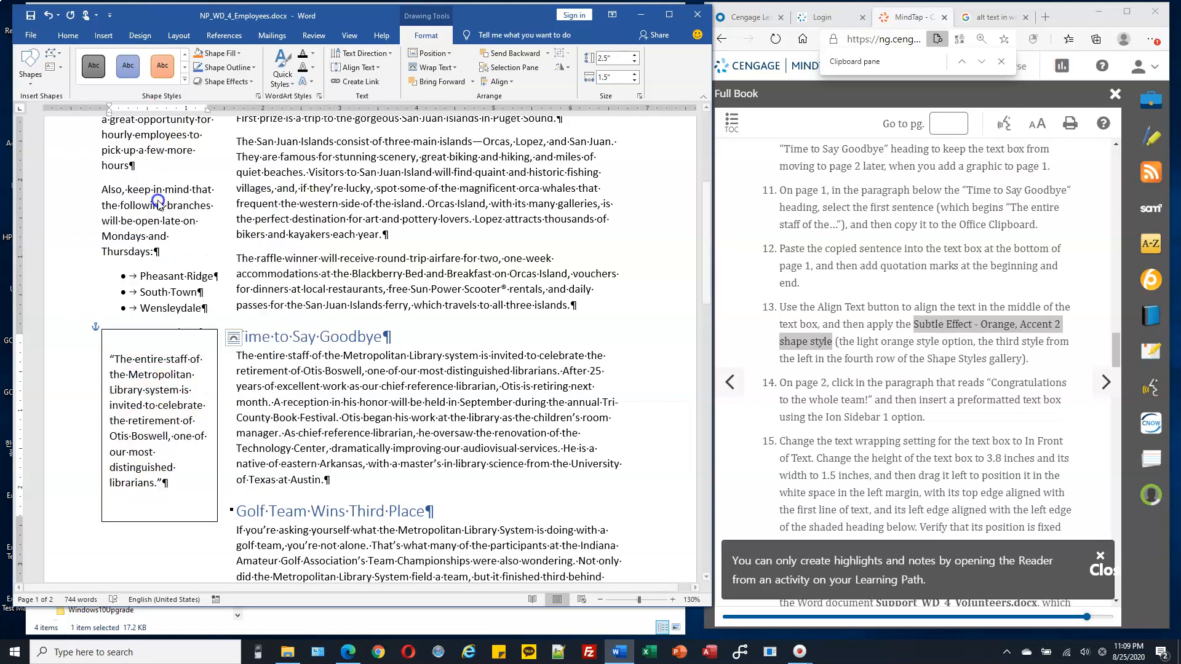
Insert the preformatted Ion Sidebar 1 text box on page 2, with the insertion point in the "Congratulations to our Award-Winning Staff!" heading.
click(815, 386)
drag(853, 358, 931, 358)
scroll(818, 276, down, 2)
drag(797, 242, 826, 242)
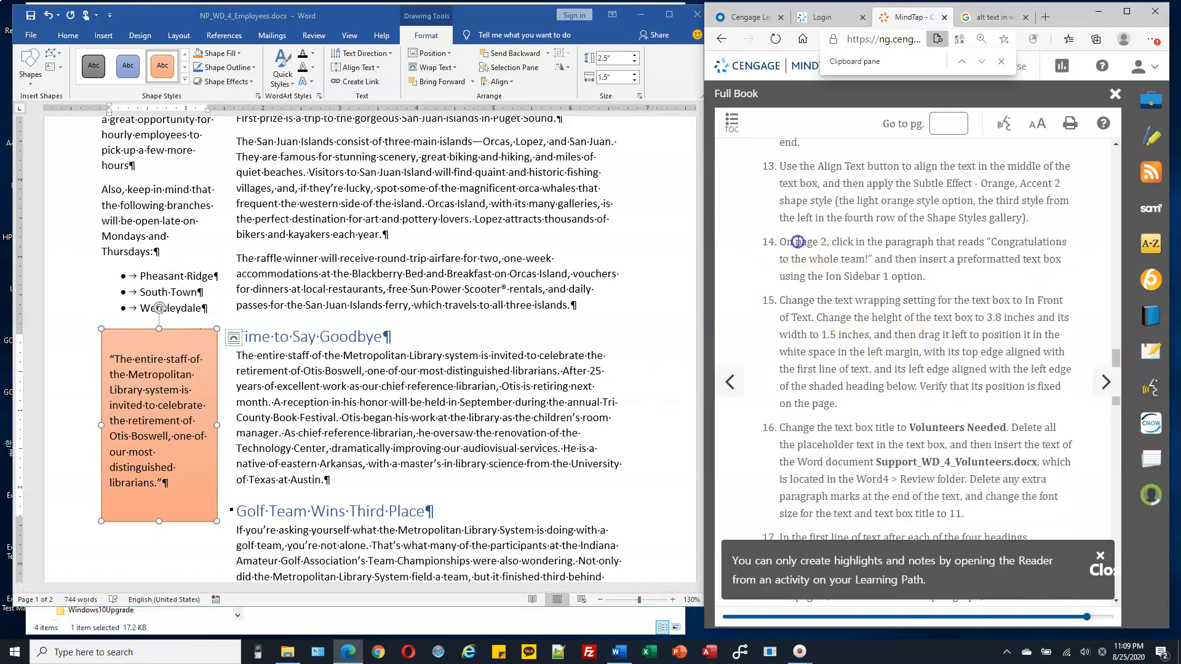
scroll(342, 305, down, 6)
scroll(342, 305, down, 1)
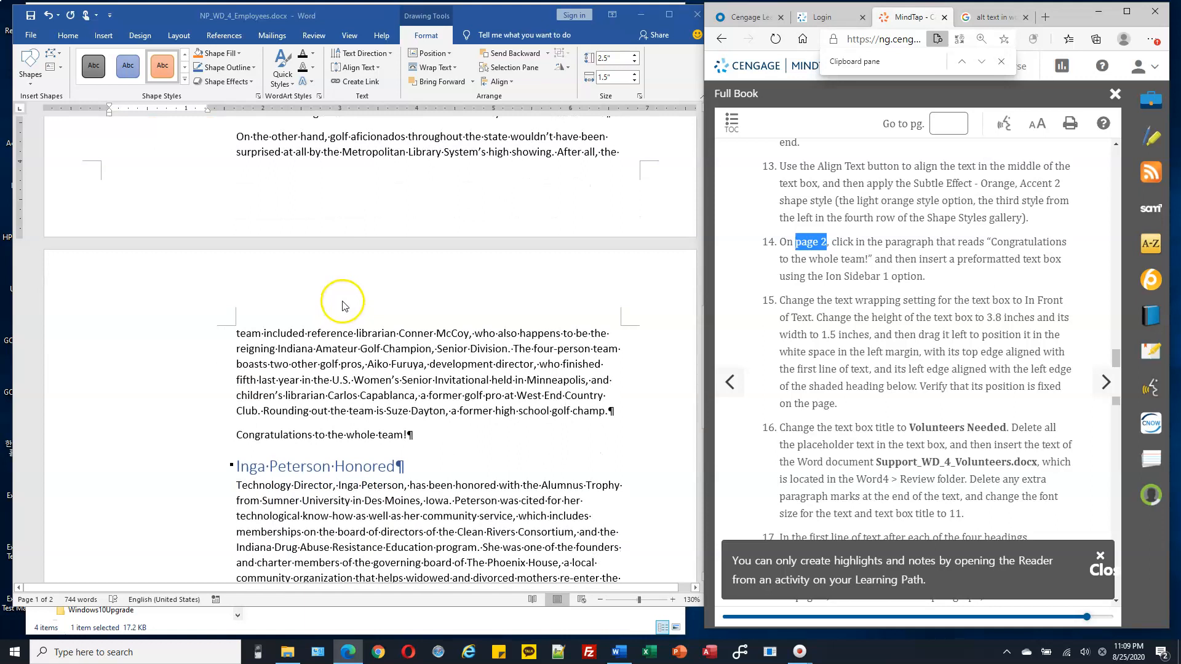
scroll(342, 304, down, 1)
scroll(325, 351, down, 4)
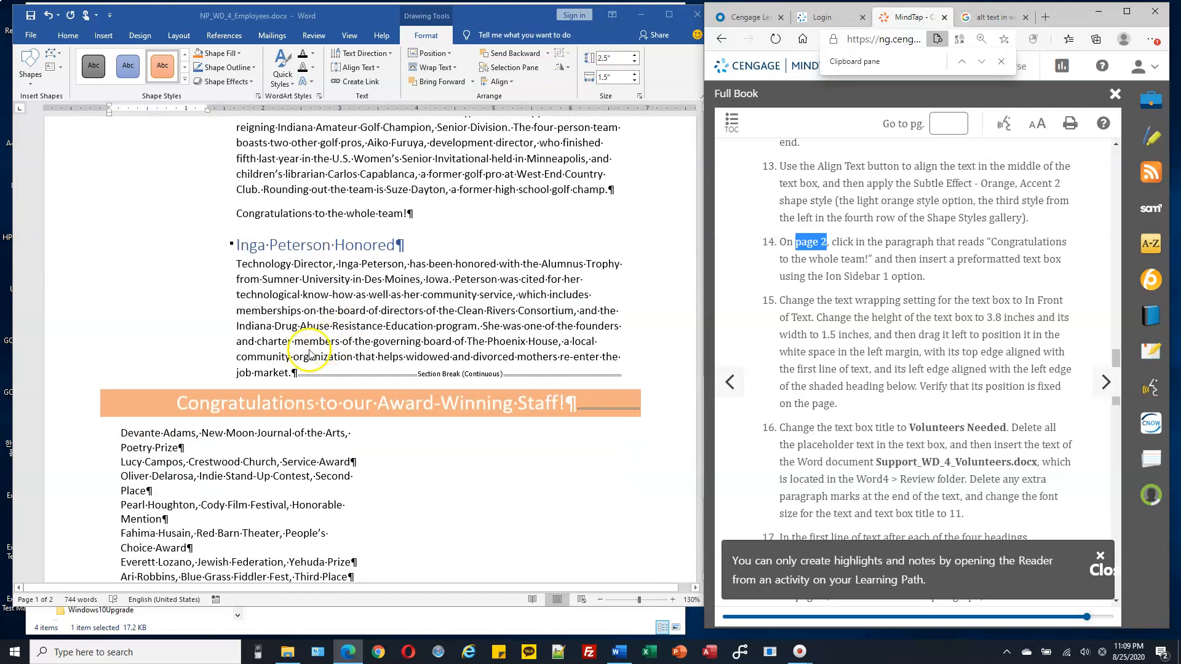
click(227, 374)
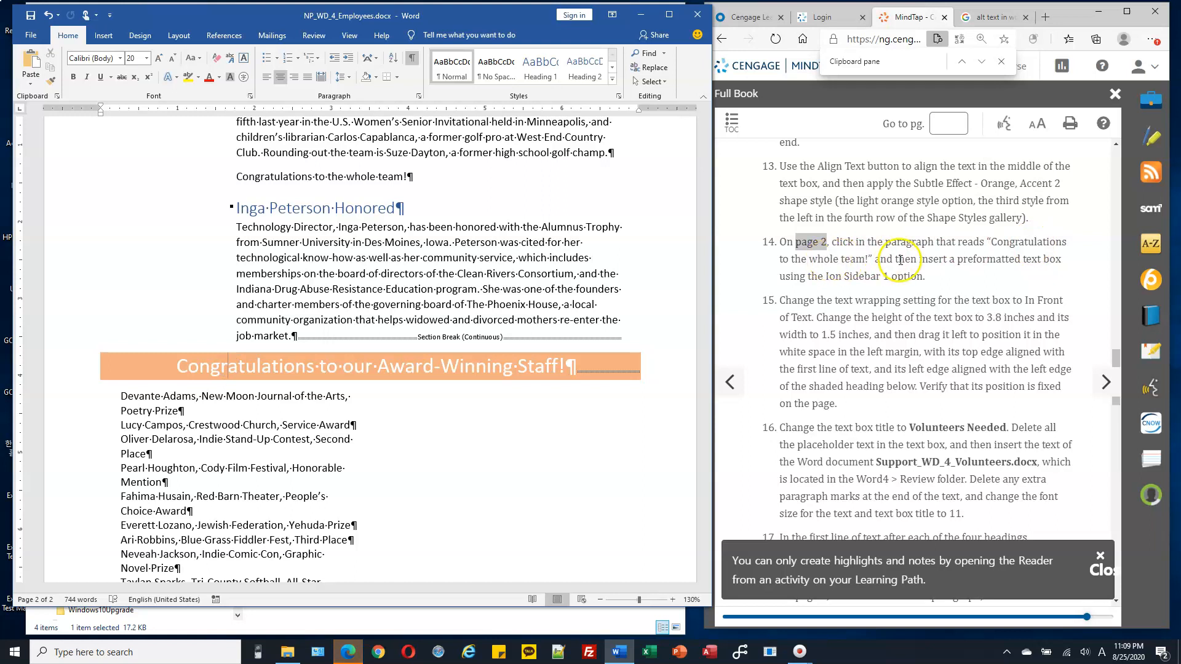
drag(917, 260, 926, 282)
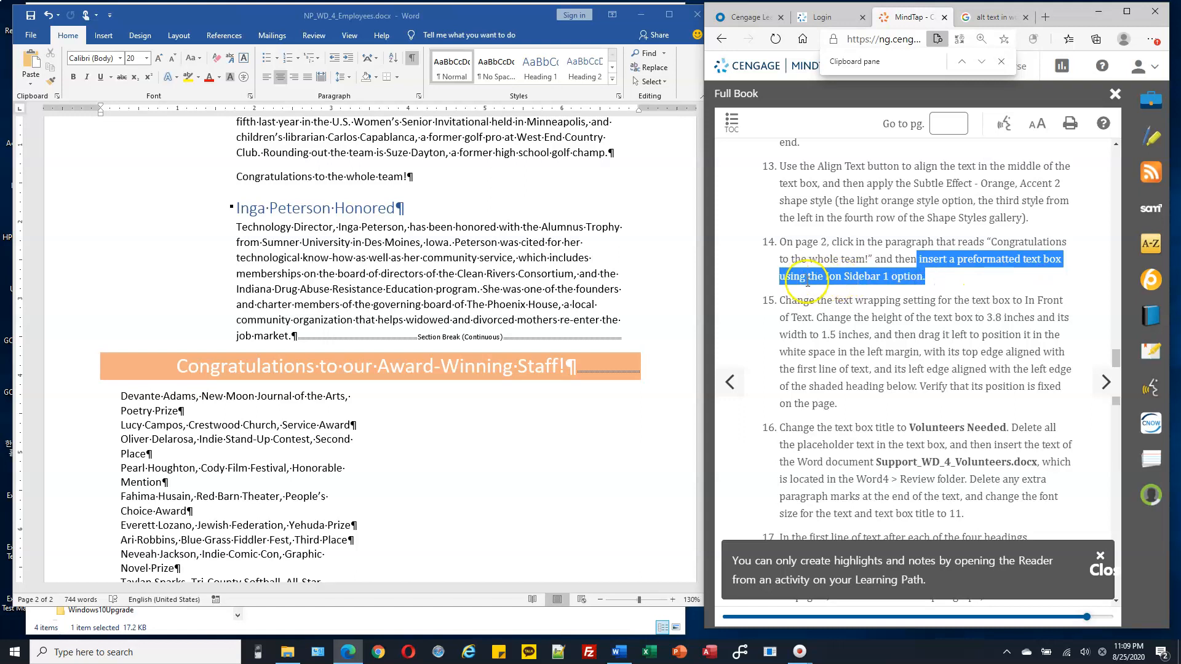
click(103, 37)
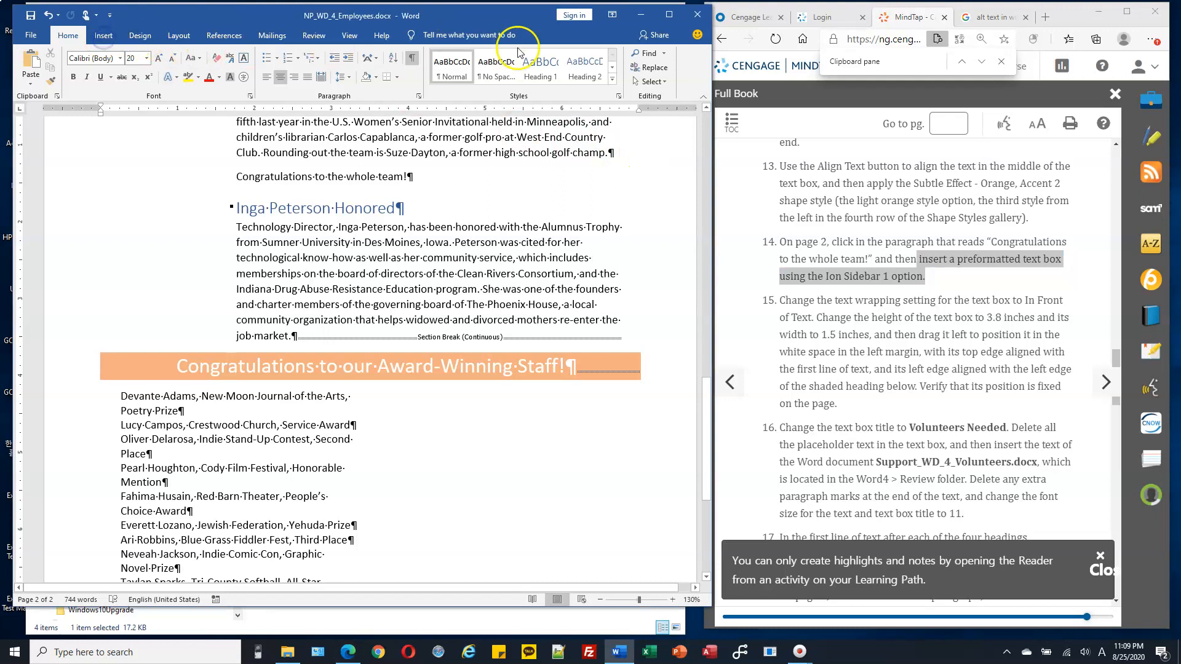
click(104, 36)
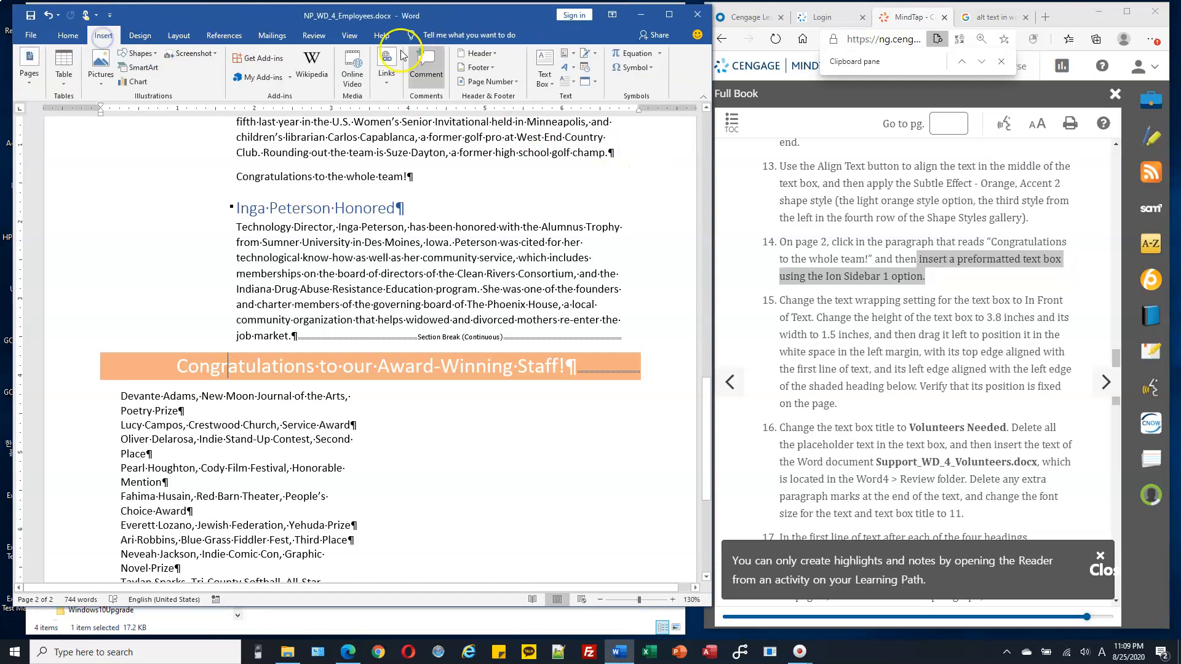
click(547, 83)
scroll(657, 240, down, 10)
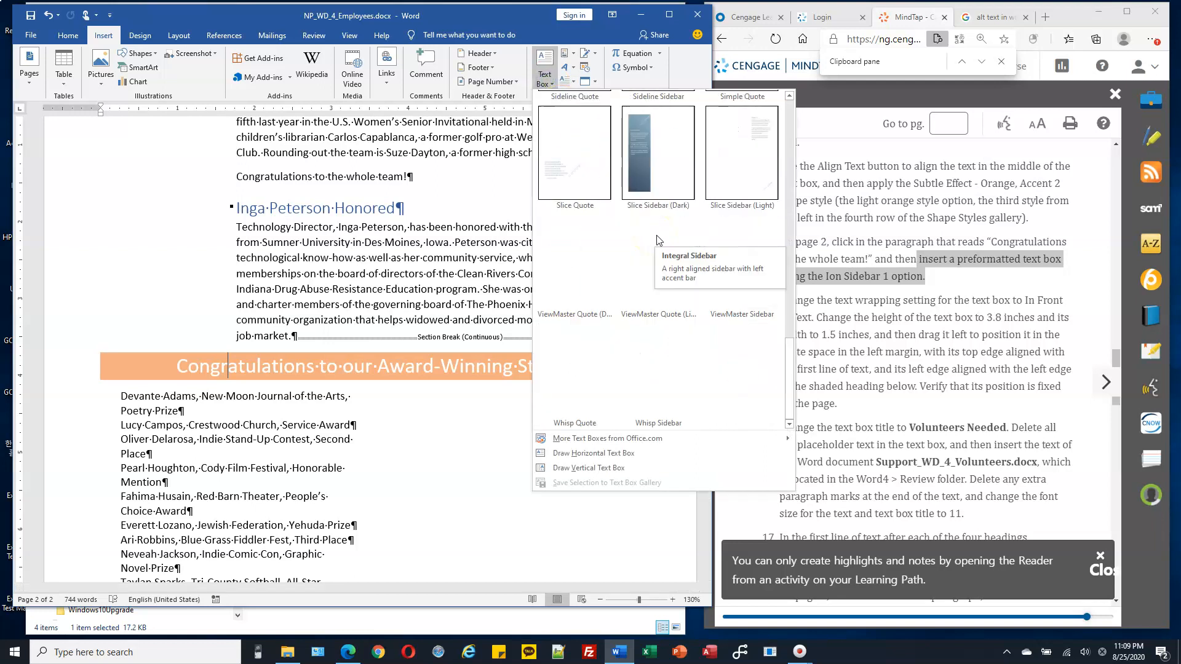
scroll(656, 240, up, 5)
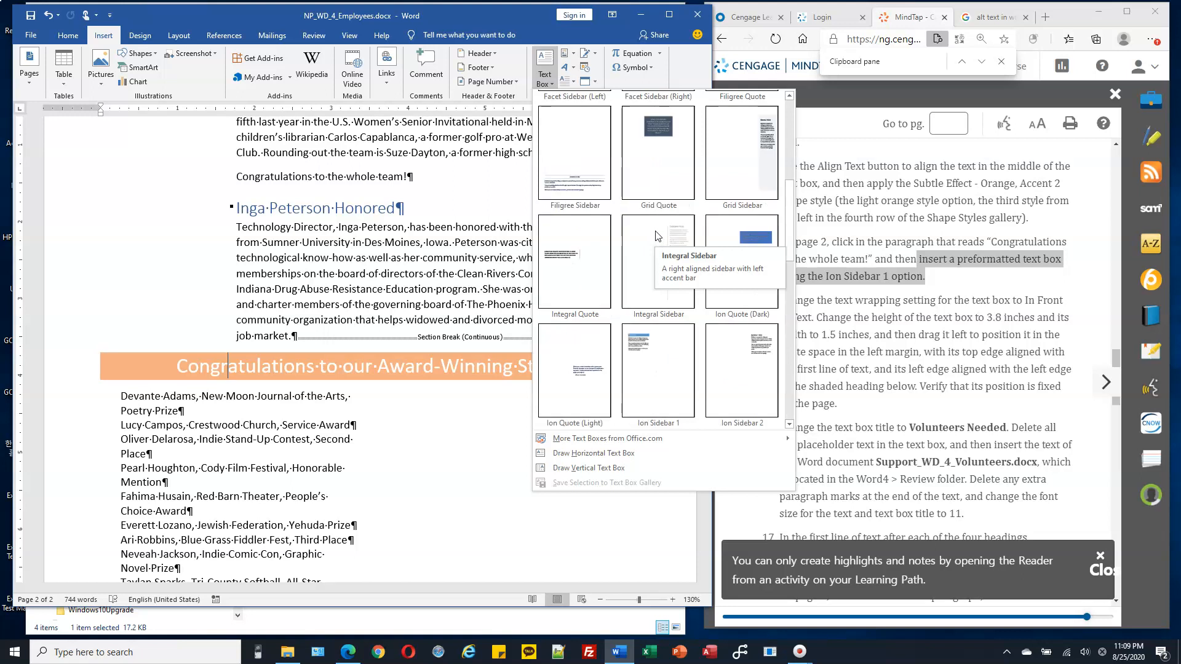
click(659, 374)
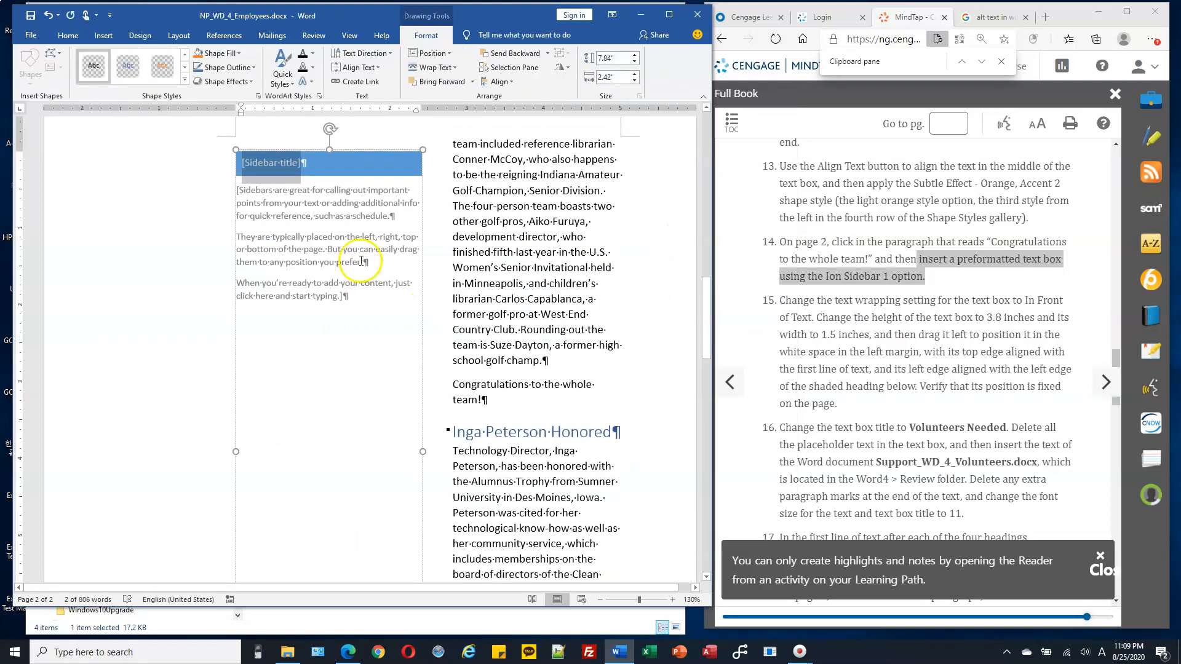
Change the text wrapping of the page 2 sidebar text box to In Front of Text.
scroll(406, 231, up, 2)
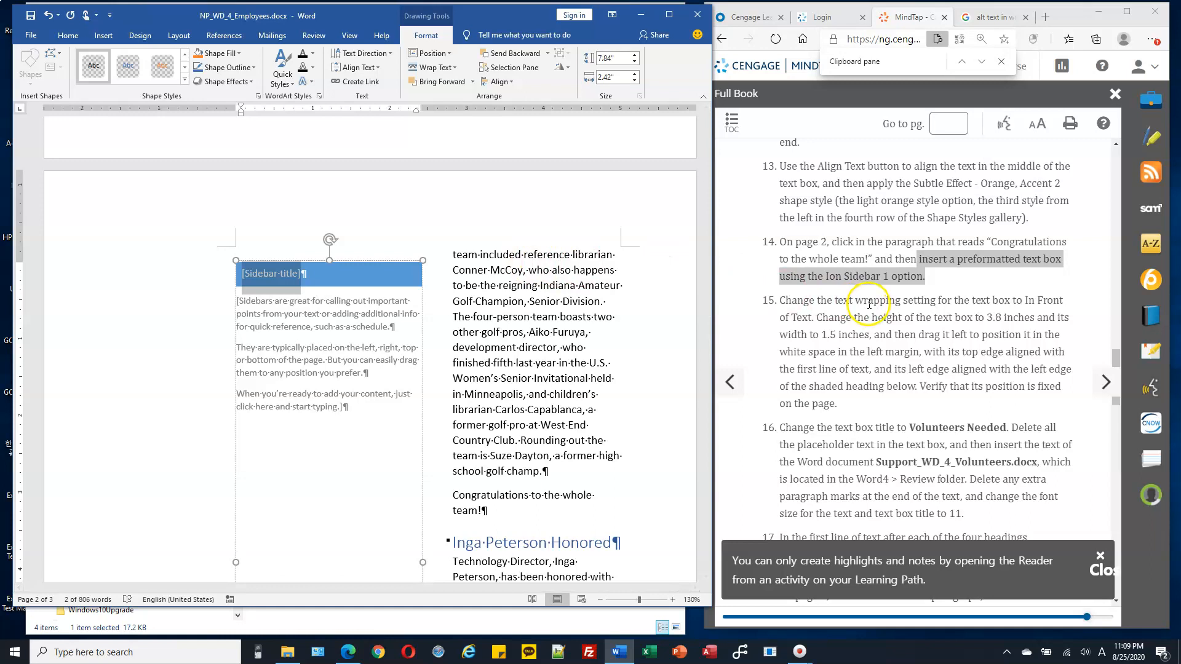
drag(1027, 302, 813, 321)
click(351, 280)
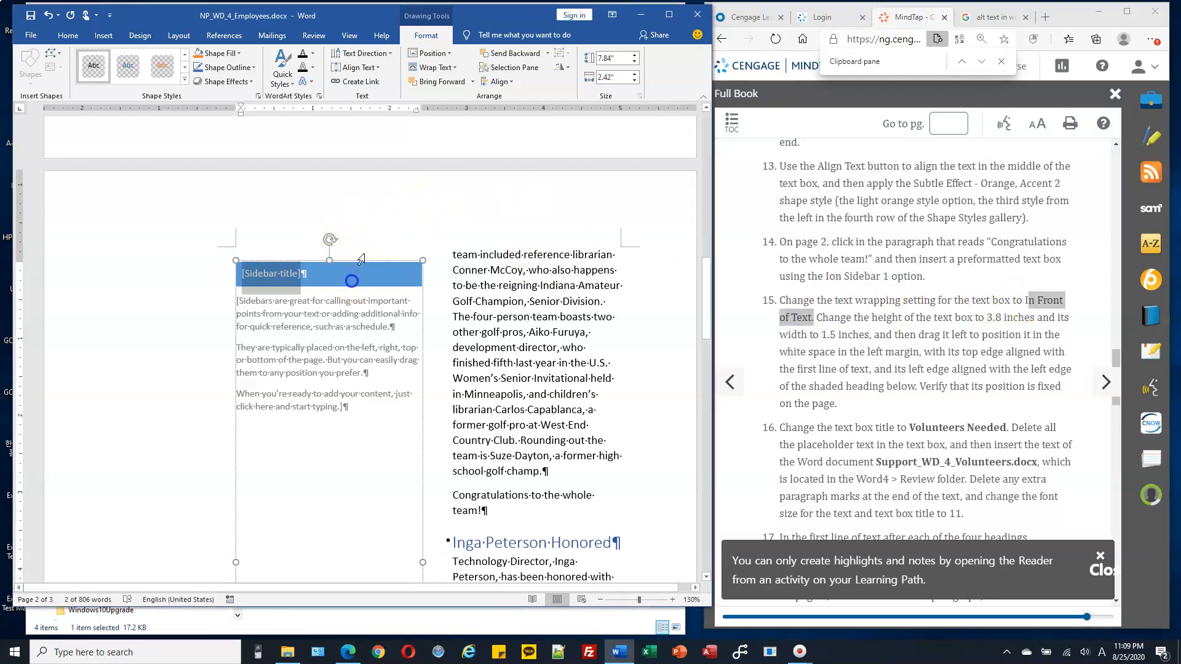
click(448, 68)
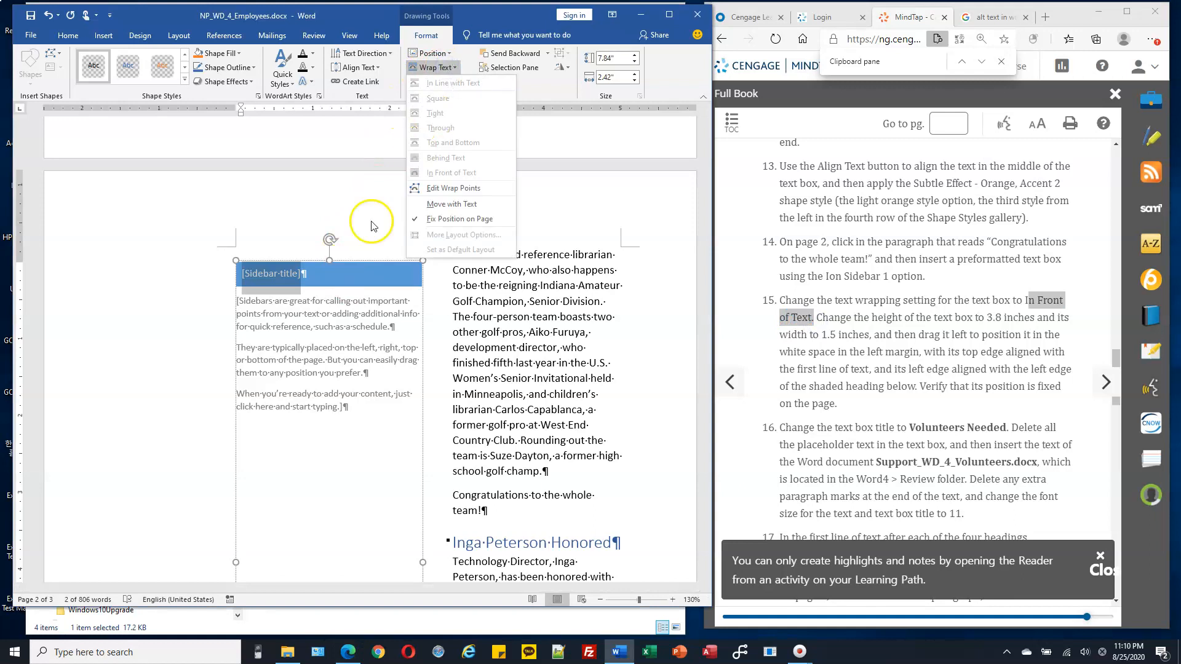
click(507, 332)
double_click(507, 332)
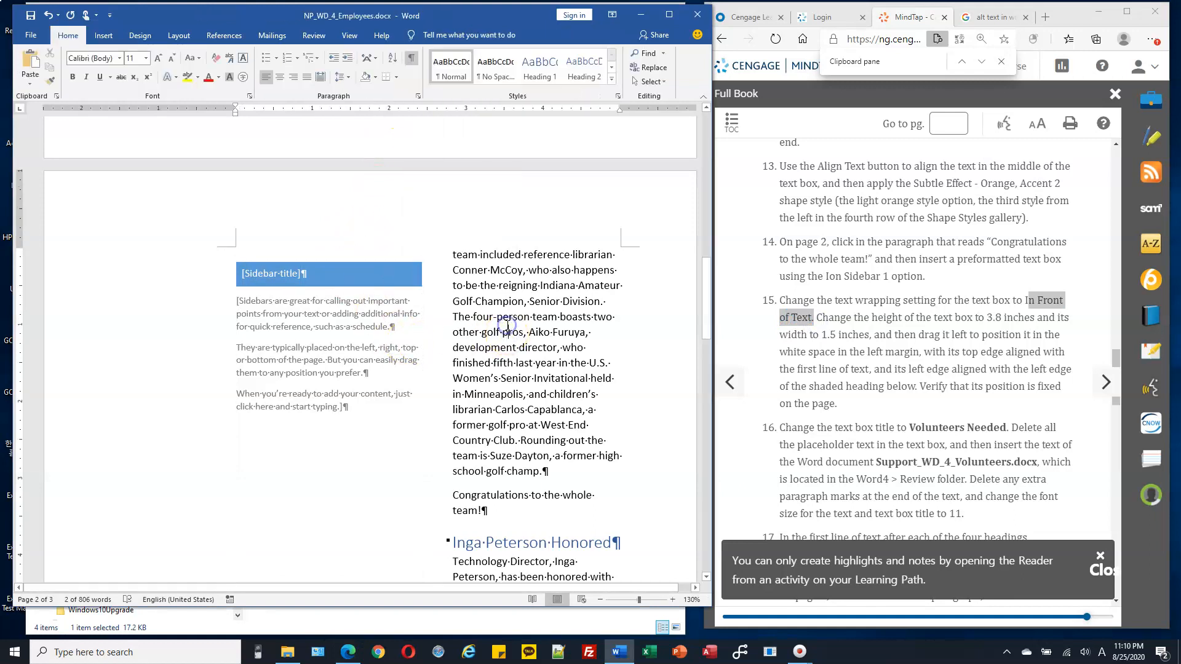
click(316, 323)
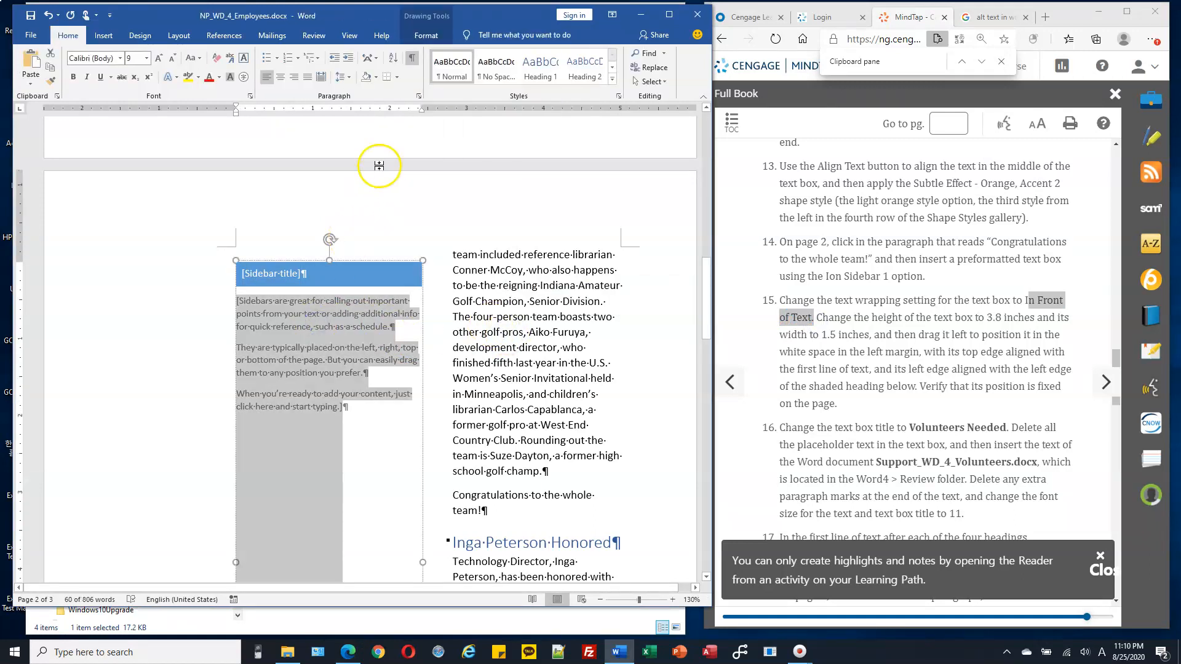
click(427, 37)
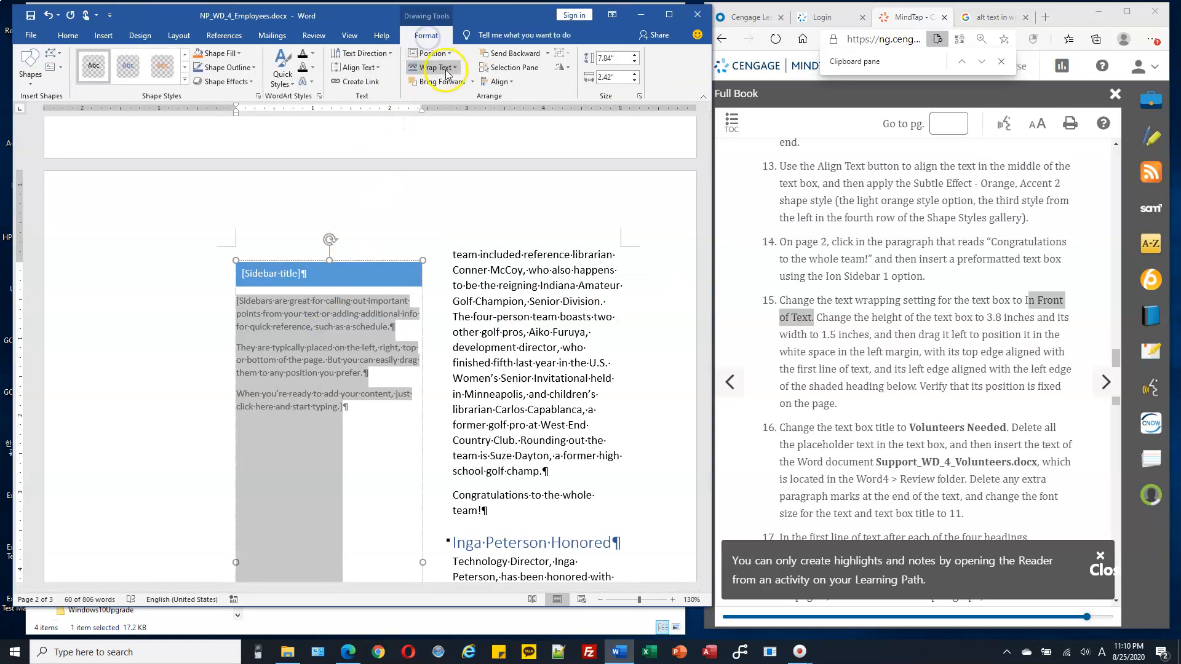
click(435, 67)
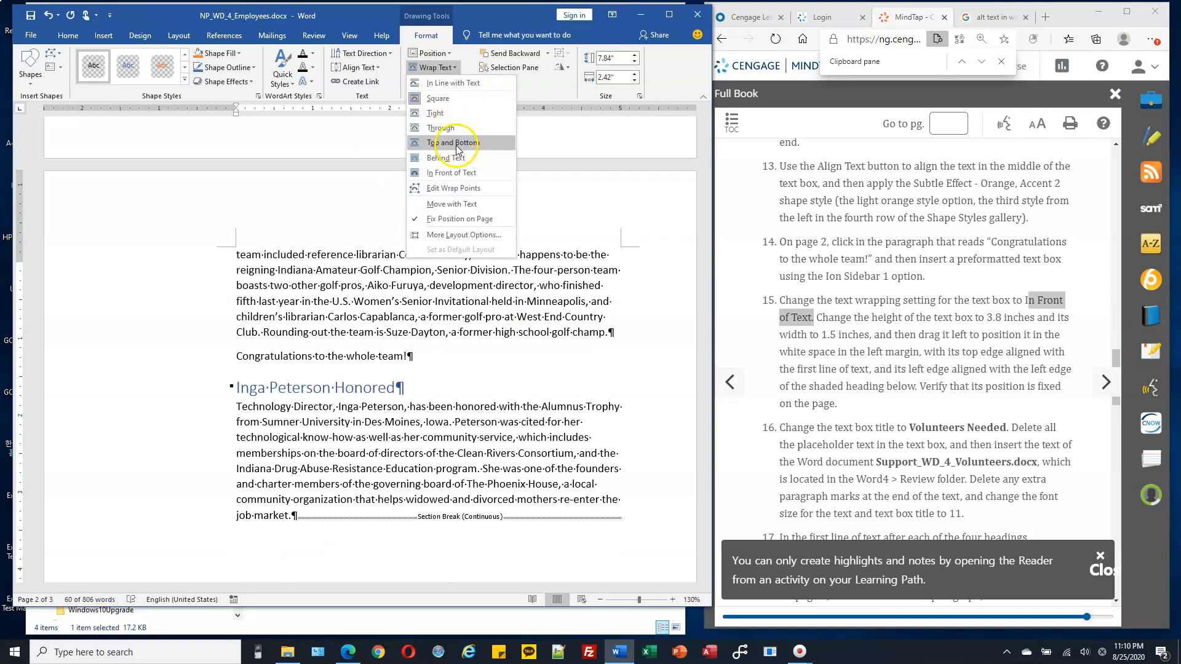
click(462, 175)
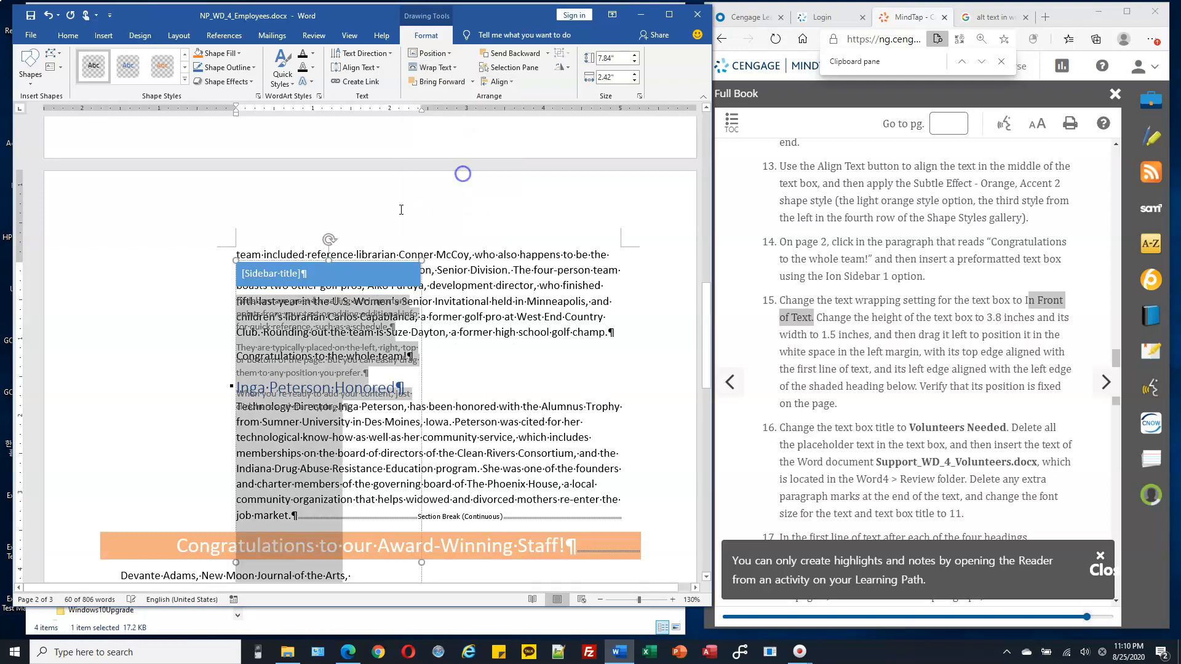
Move the sidebar text box into the white space in the left margin of page 2.
drag(364, 259, 226, 253)
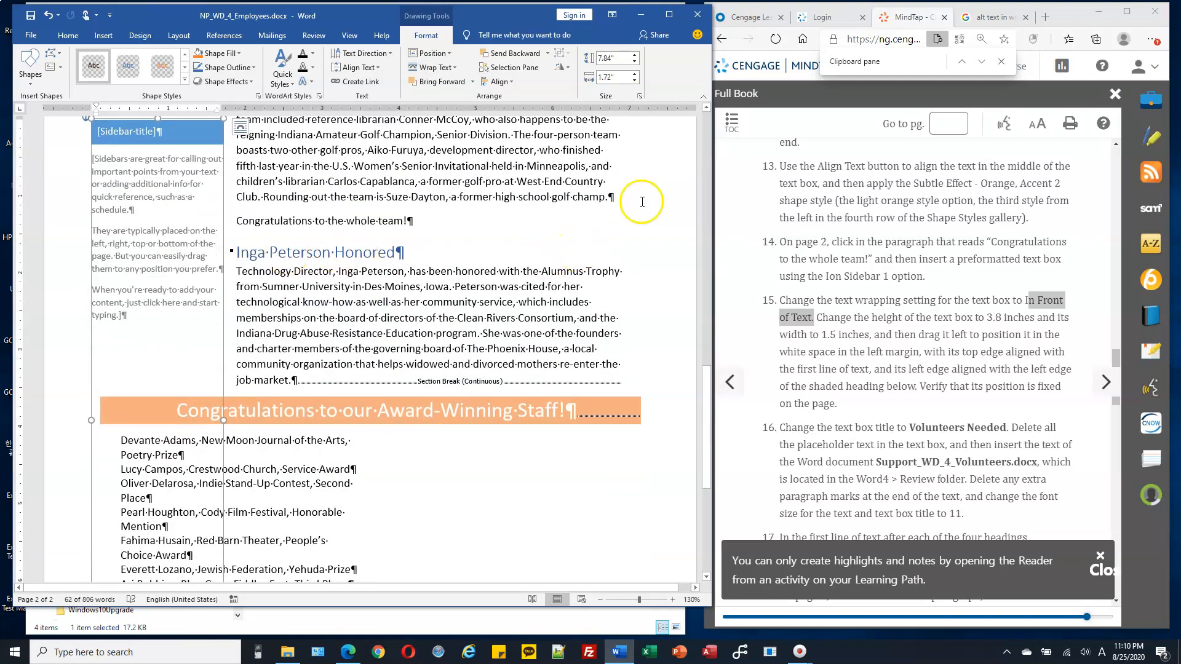
drag(948, 316, 871, 335)
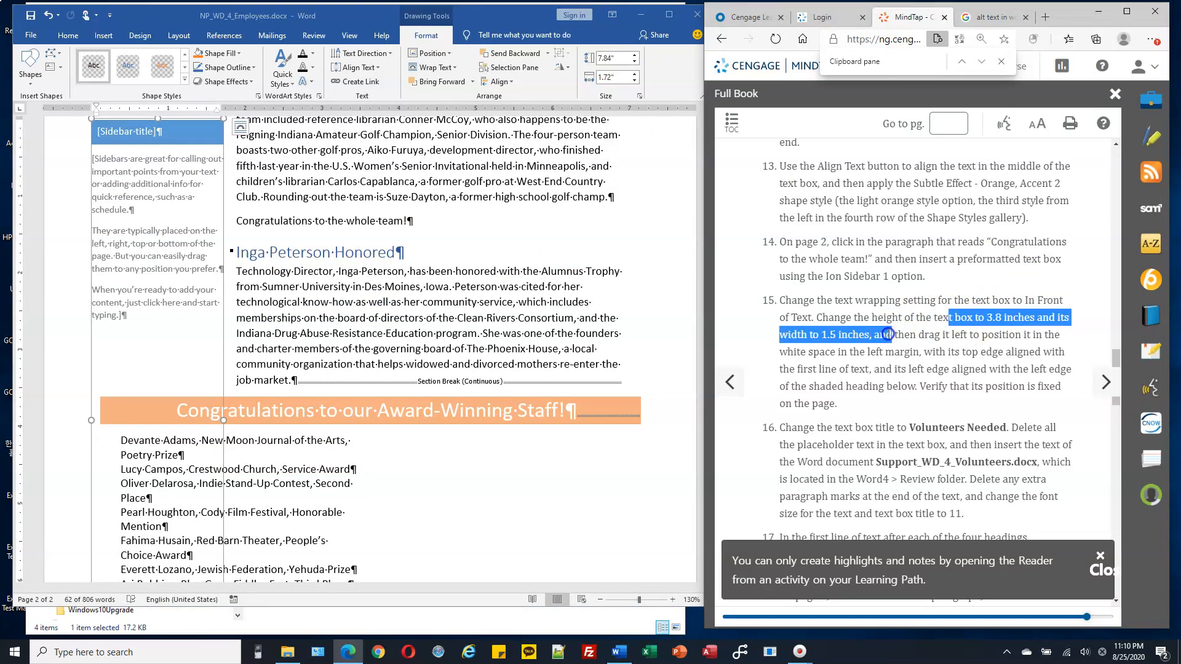
Set the page 2 sidebar text box to 3.8 inches high and 1.5 inches wide.
click(196, 203)
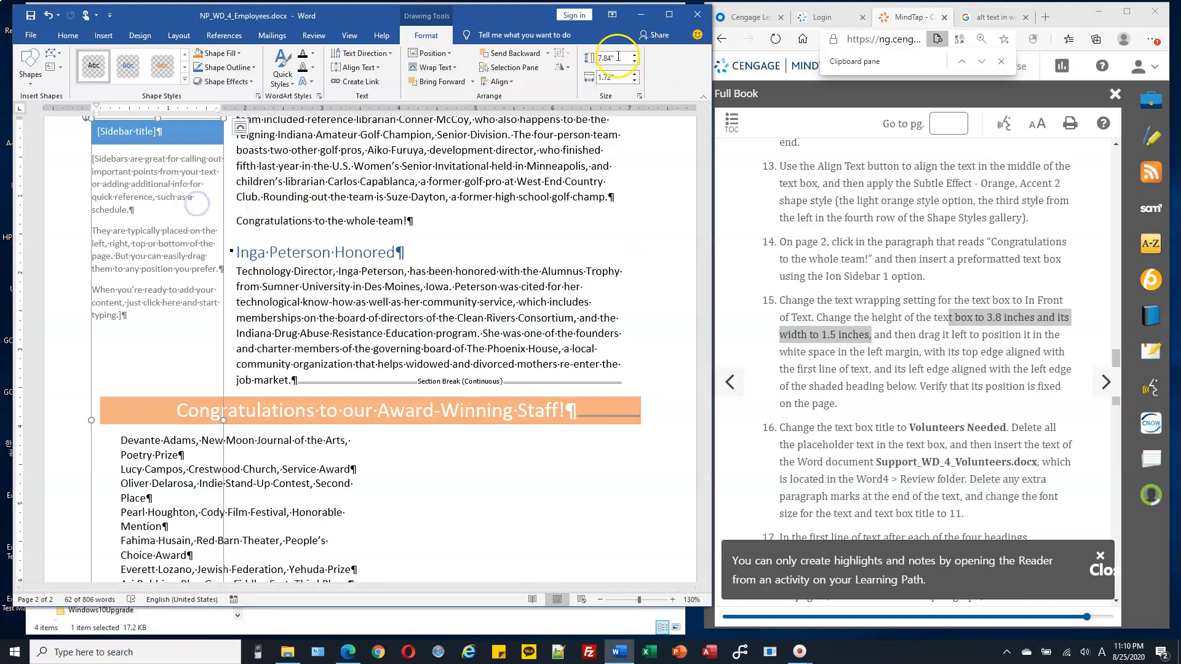
click(638, 57)
text(3.8)
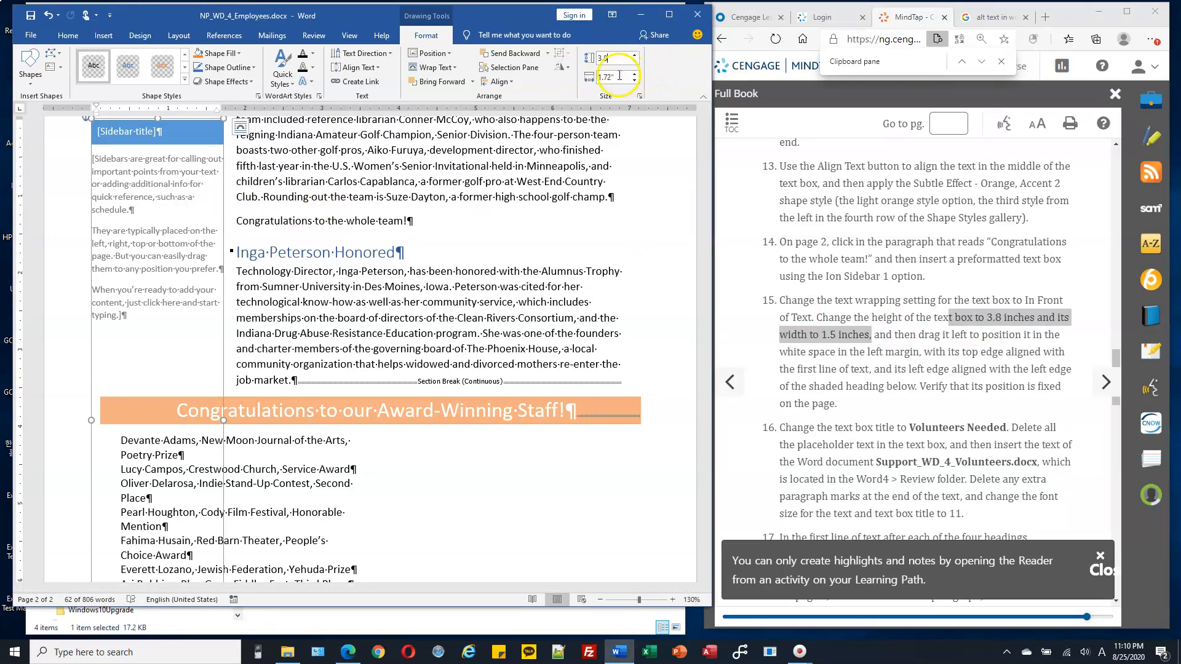
click(624, 77)
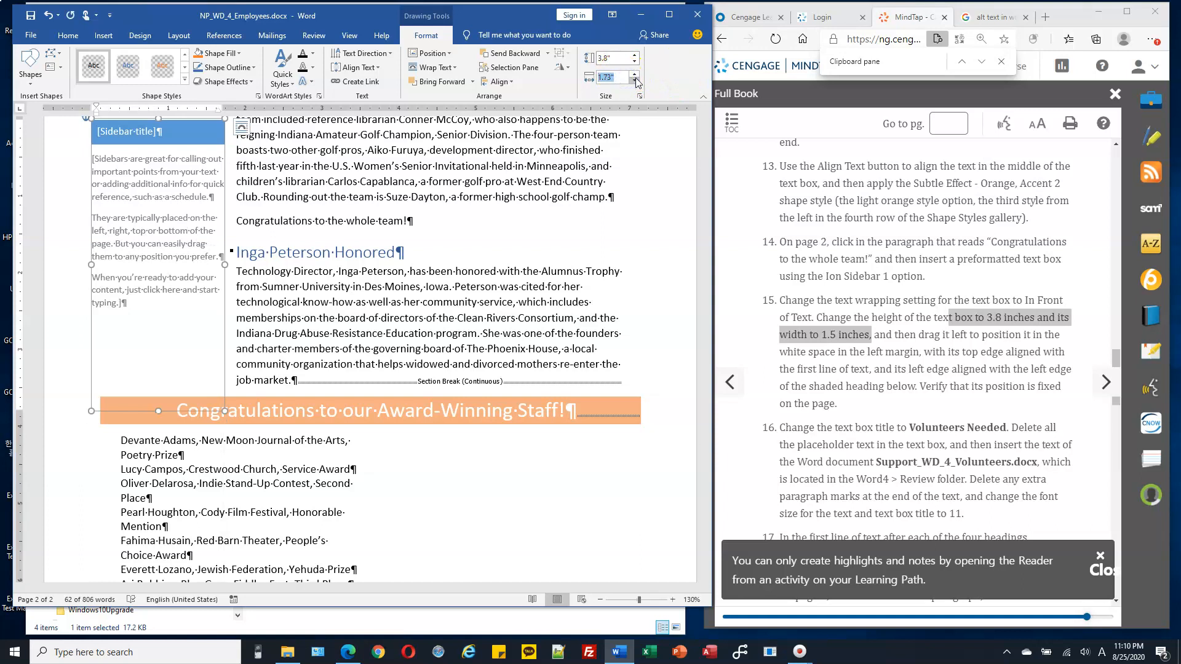
key(Return)
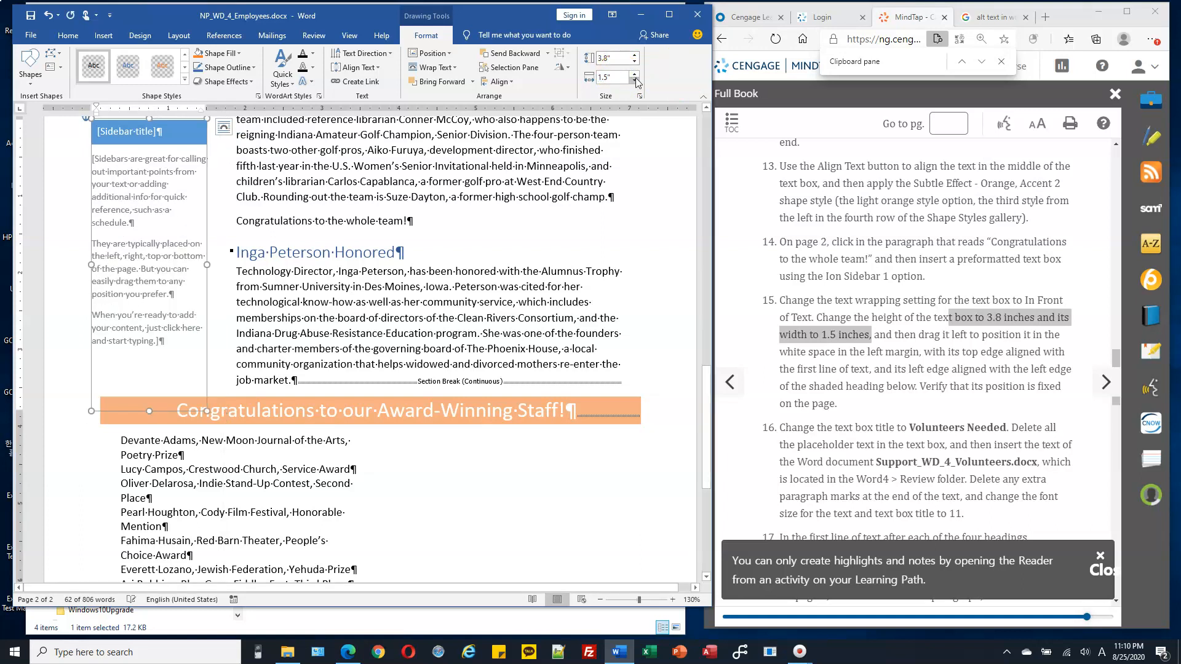
Move the sidebar slightly up so its top edge aligns with the first line of text on page 2.
drag(916, 336, 967, 340)
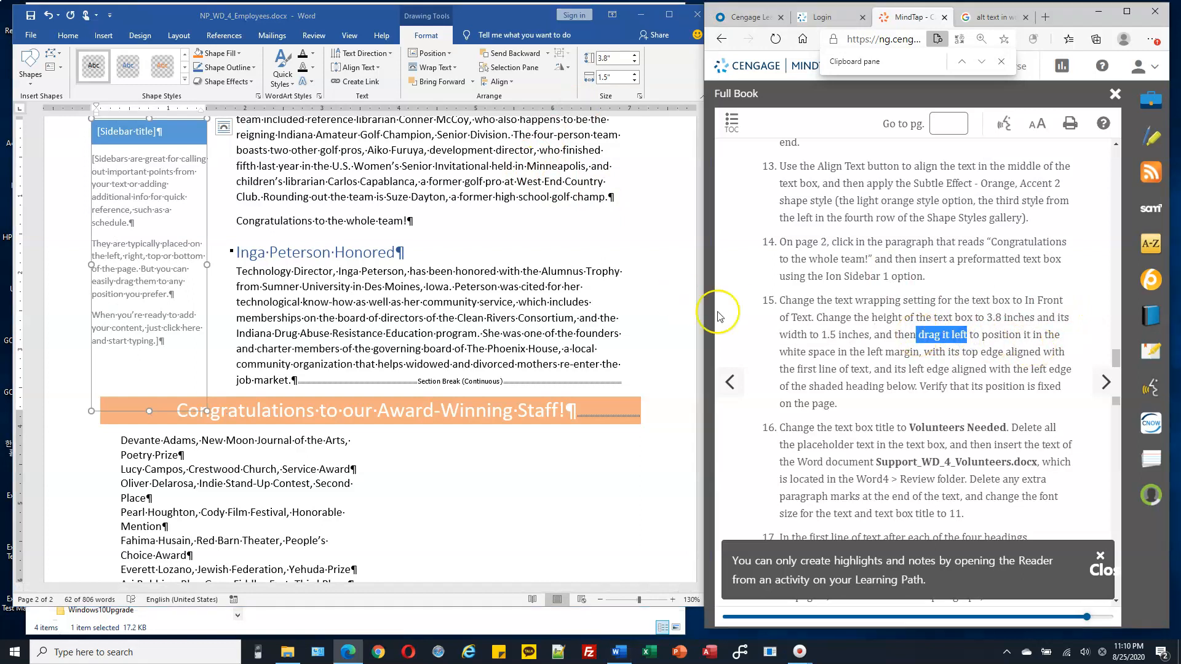
scroll(313, 261, up, 4)
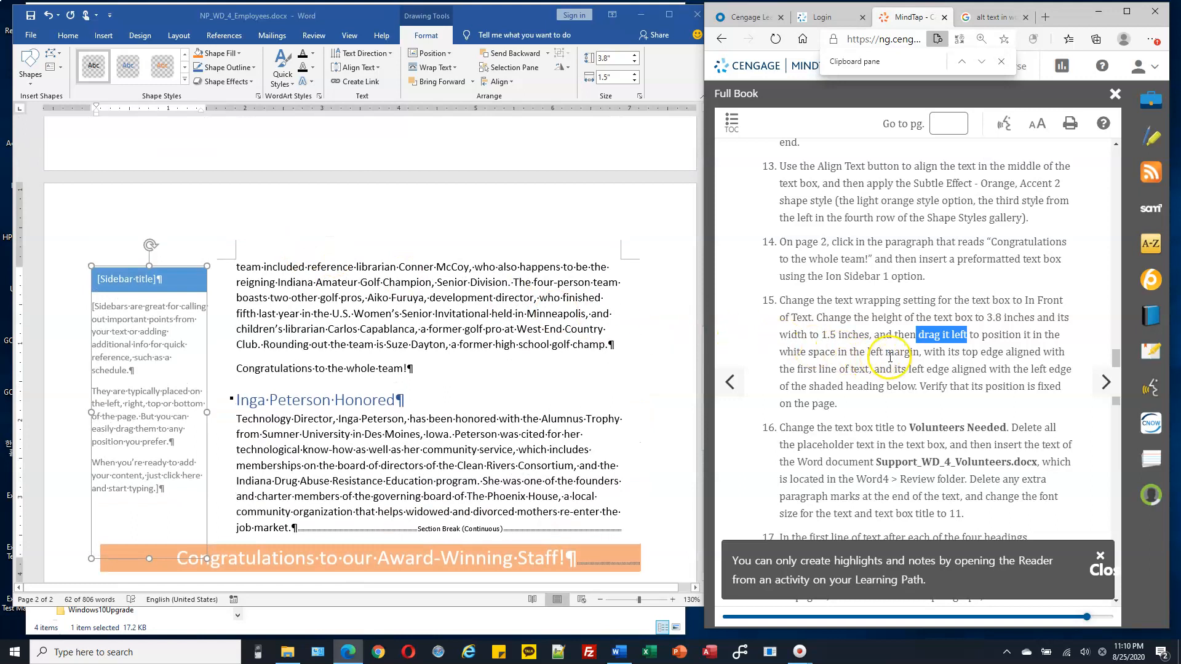
drag(931, 352, 986, 352)
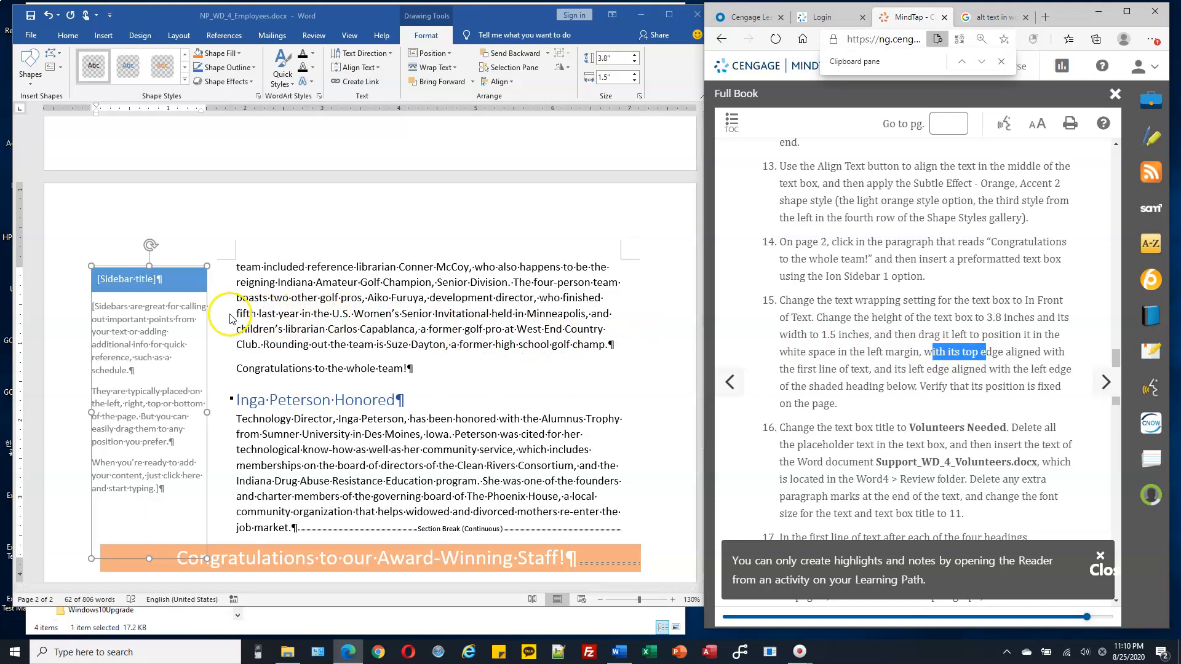
click(182, 268)
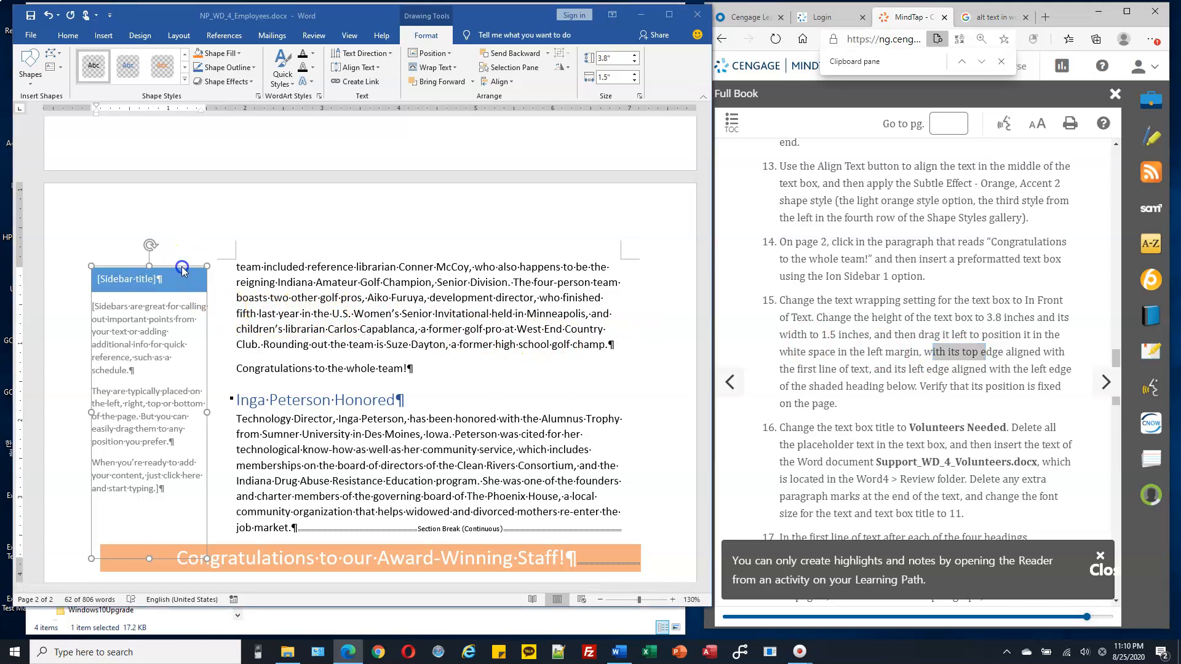
drag(182, 268, 181, 263)
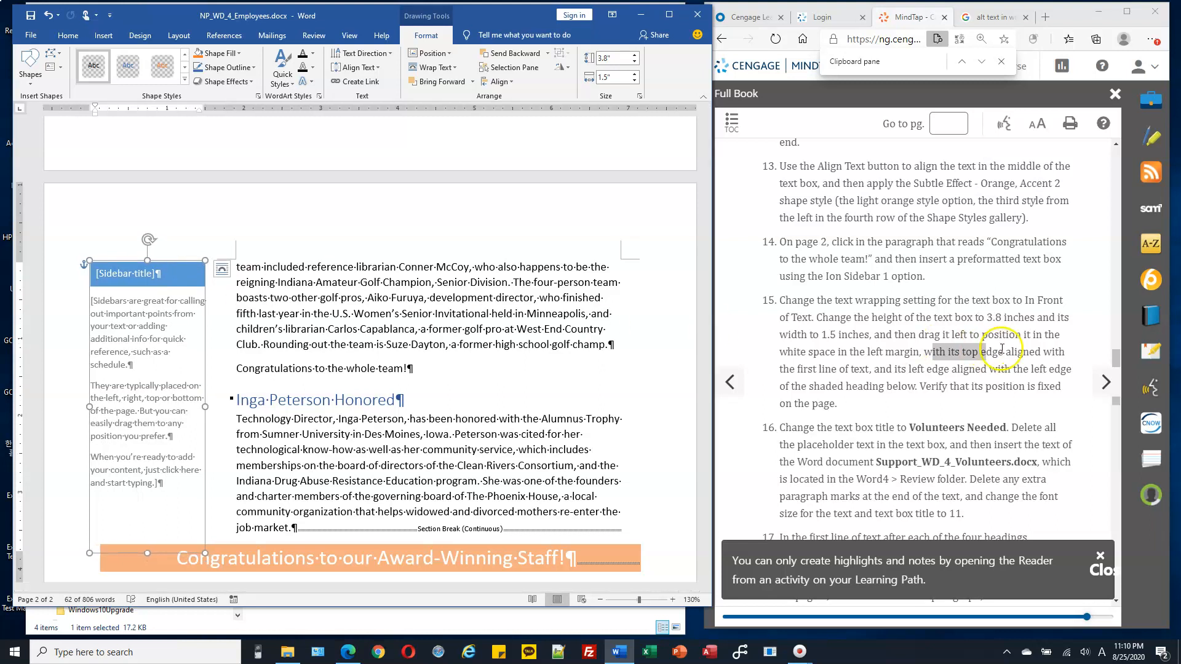
Align the sidebar's left edge with the left edge of the shaded "Congratulations to our Award-Winning Staff!" heading.
drag(873, 369, 985, 369)
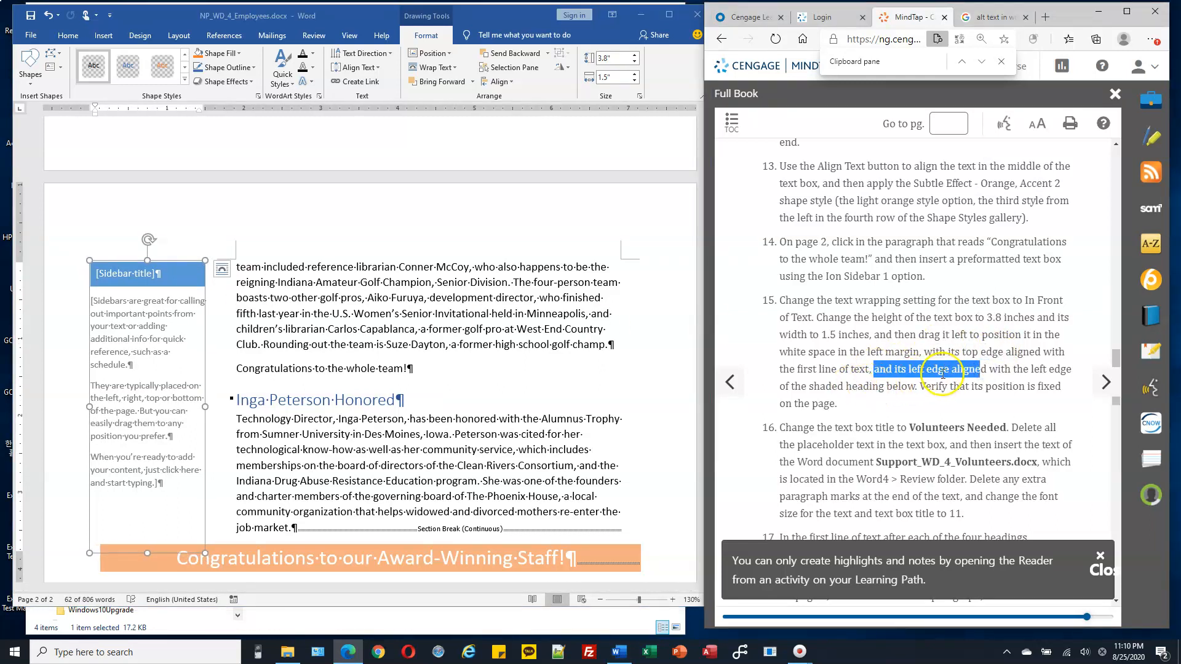
click(887, 372)
mouse_move(899, 369)
mouse_down()
mouse_move(1045, 369)
mouse_move(834, 387)
mouse_move(886, 389)
mouse_up()
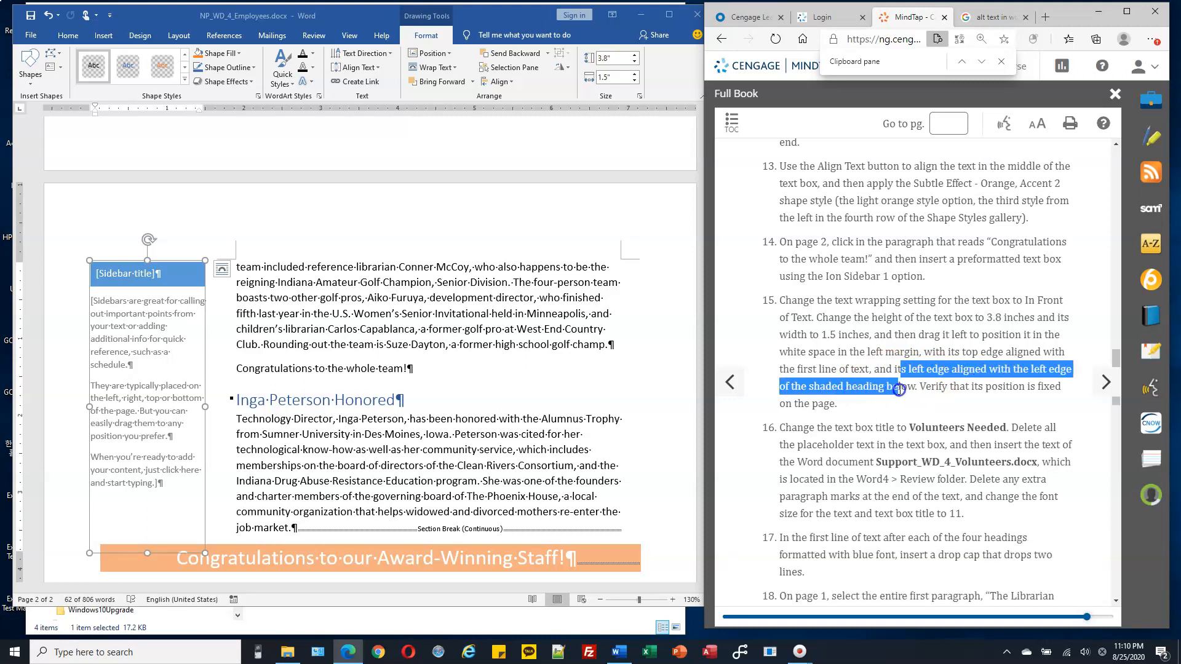
click(186, 261)
drag(184, 261, 196, 260)
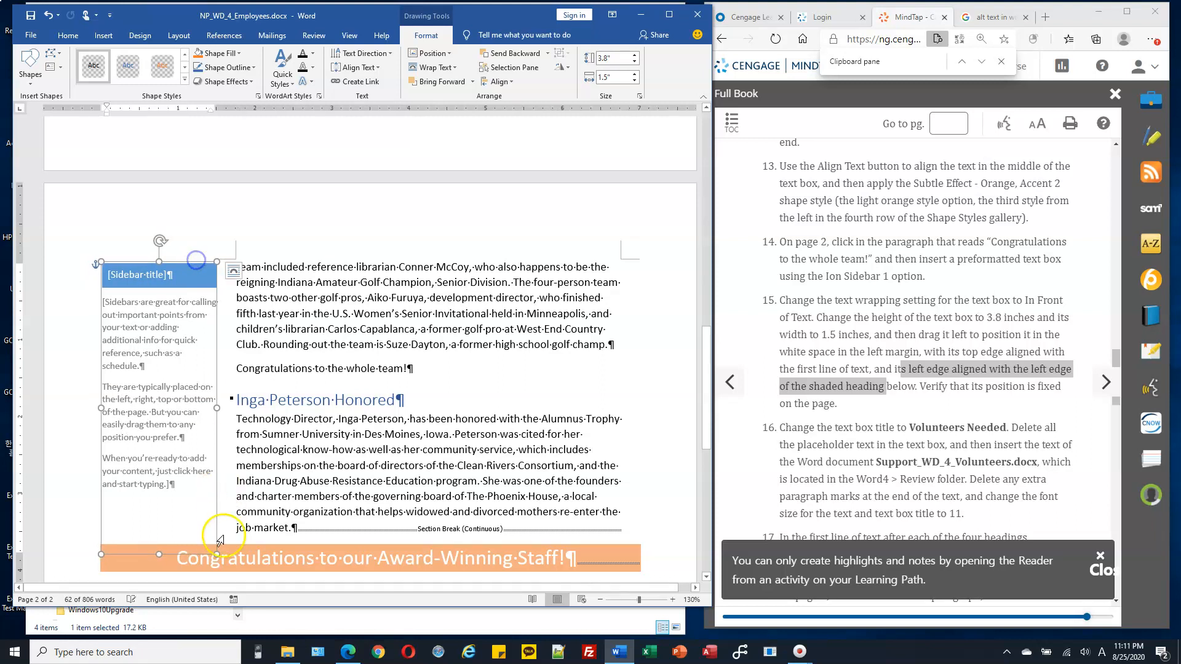
click(258, 558)
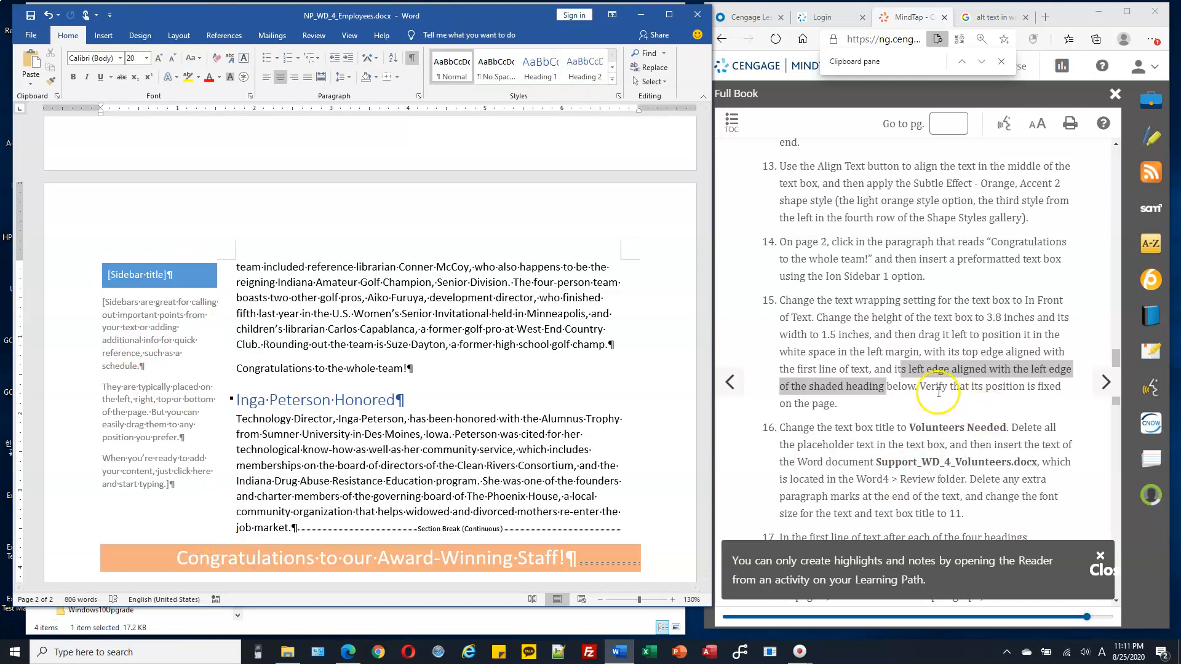
Check in the sidebar's text wrapping options whether Fix Position on Page is selected.
drag(920, 386, 970, 388)
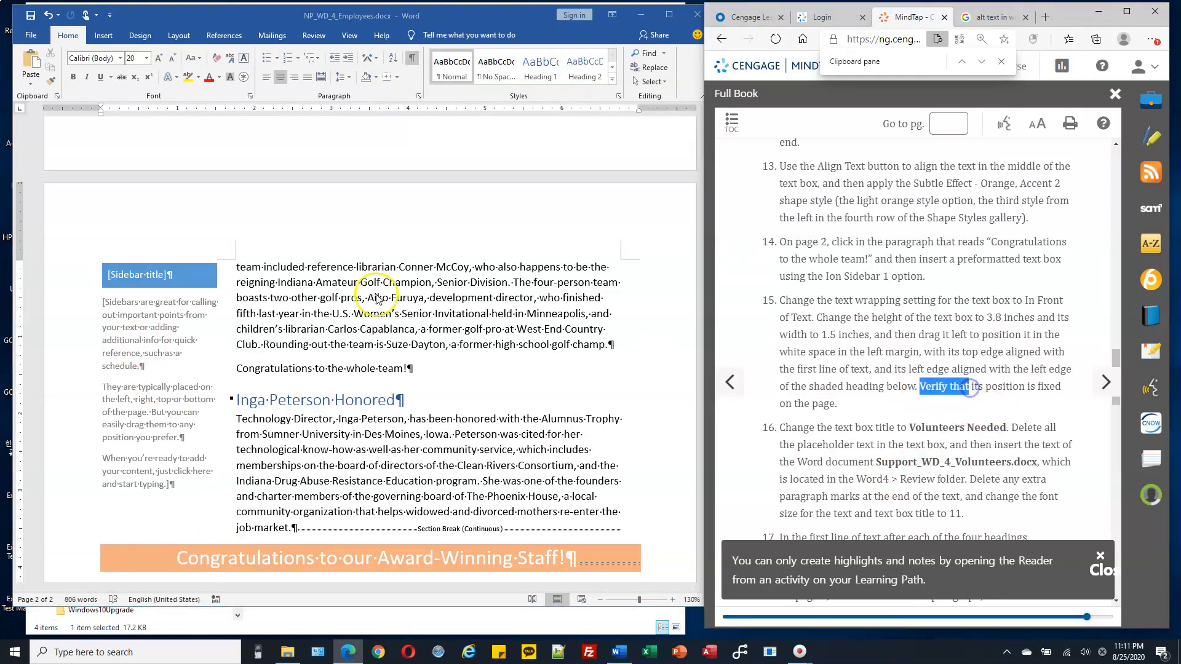
click(179, 278)
click(188, 261)
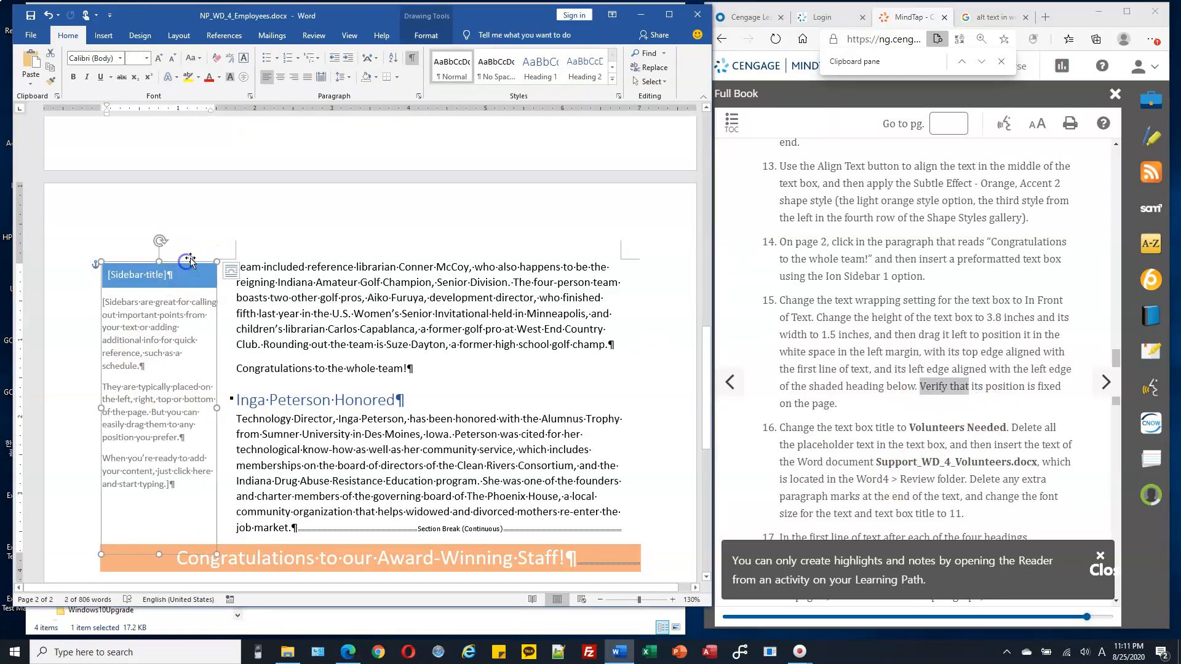
click(426, 37)
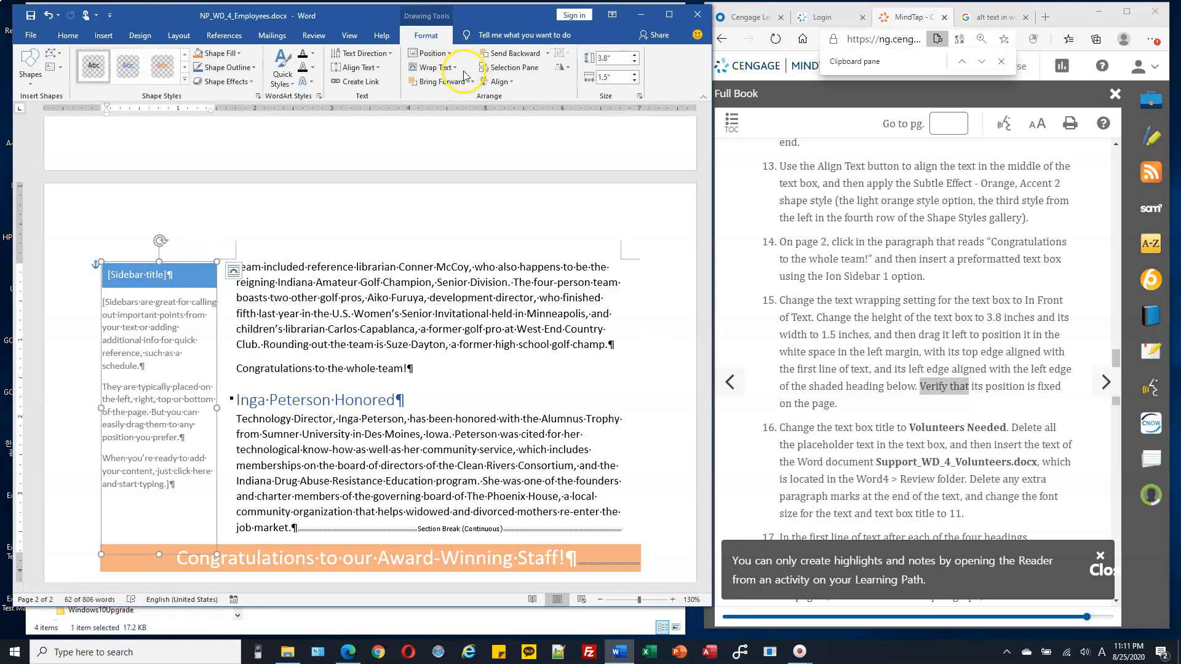
click(437, 67)
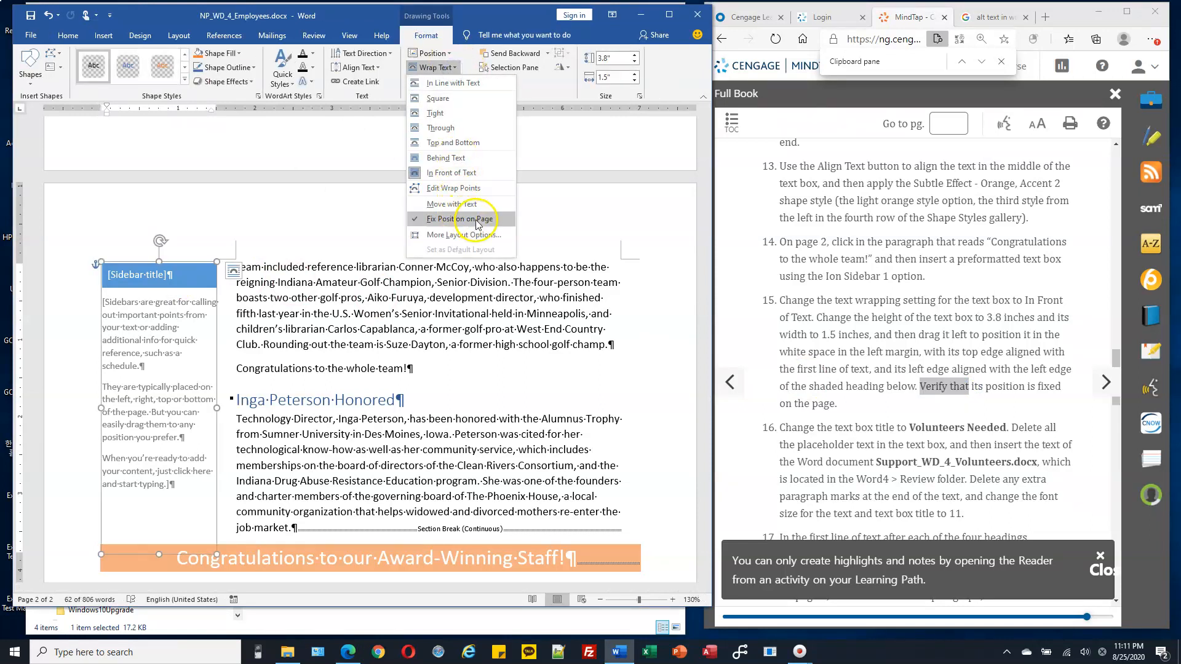
click(207, 346)
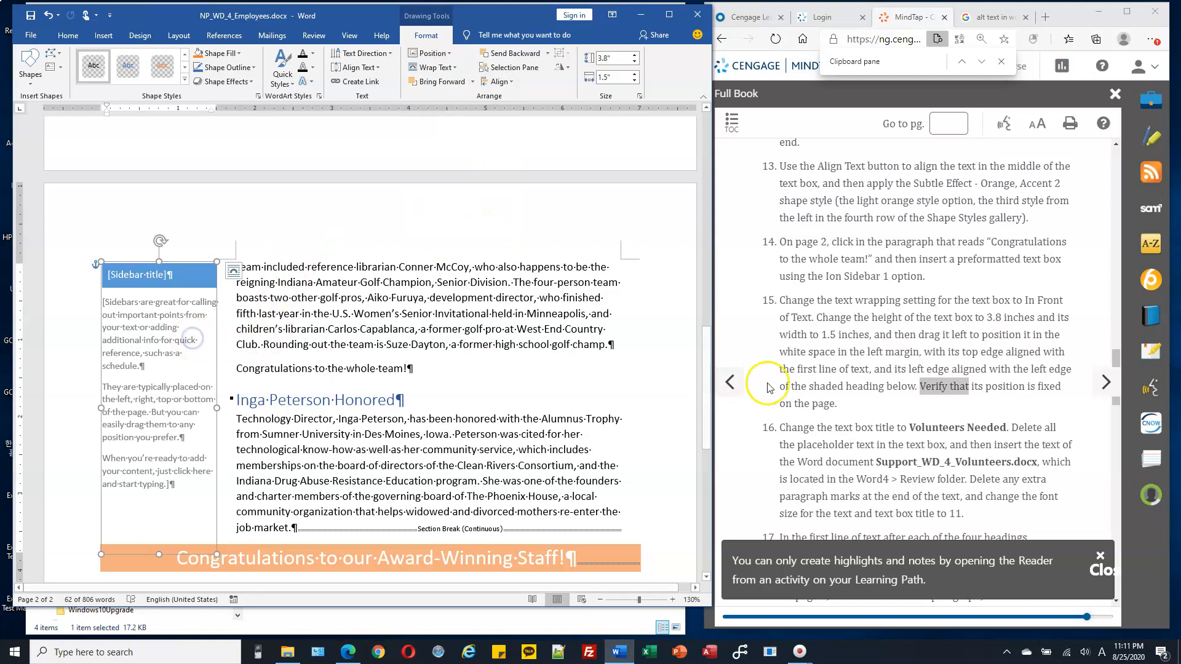
Change the sidebar title to "Volunteers Needed" and delete all the placeholder text below it.
scroll(772, 381, down, 3)
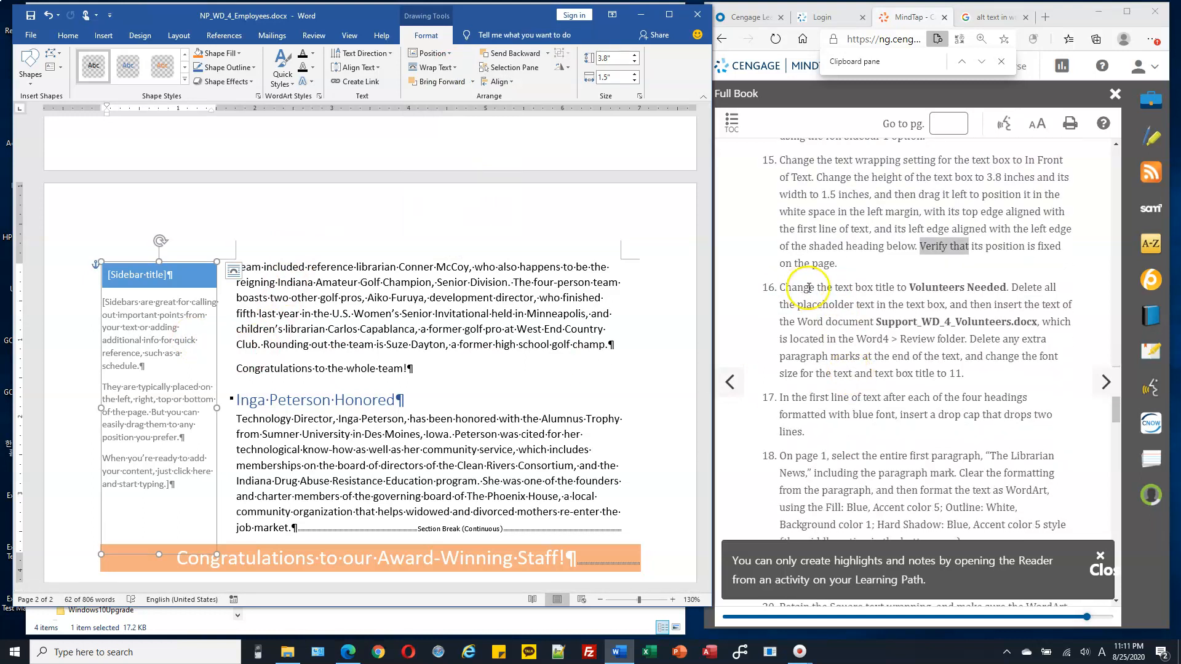
drag(809, 287, 906, 287)
click(140, 275)
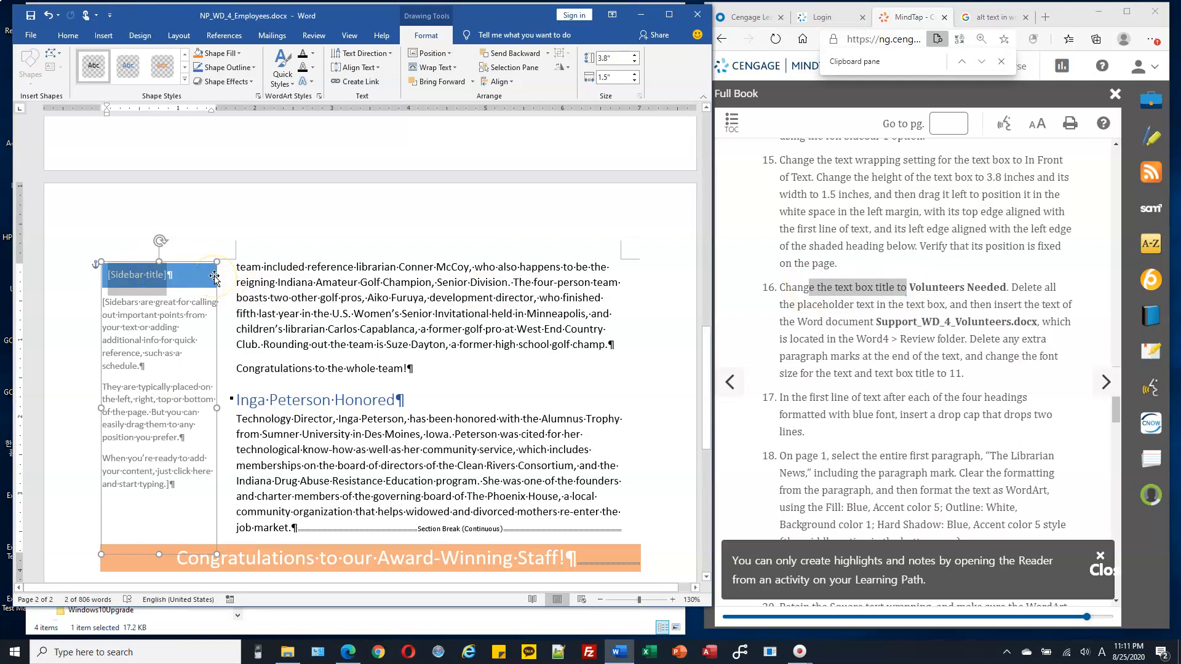
text(V)
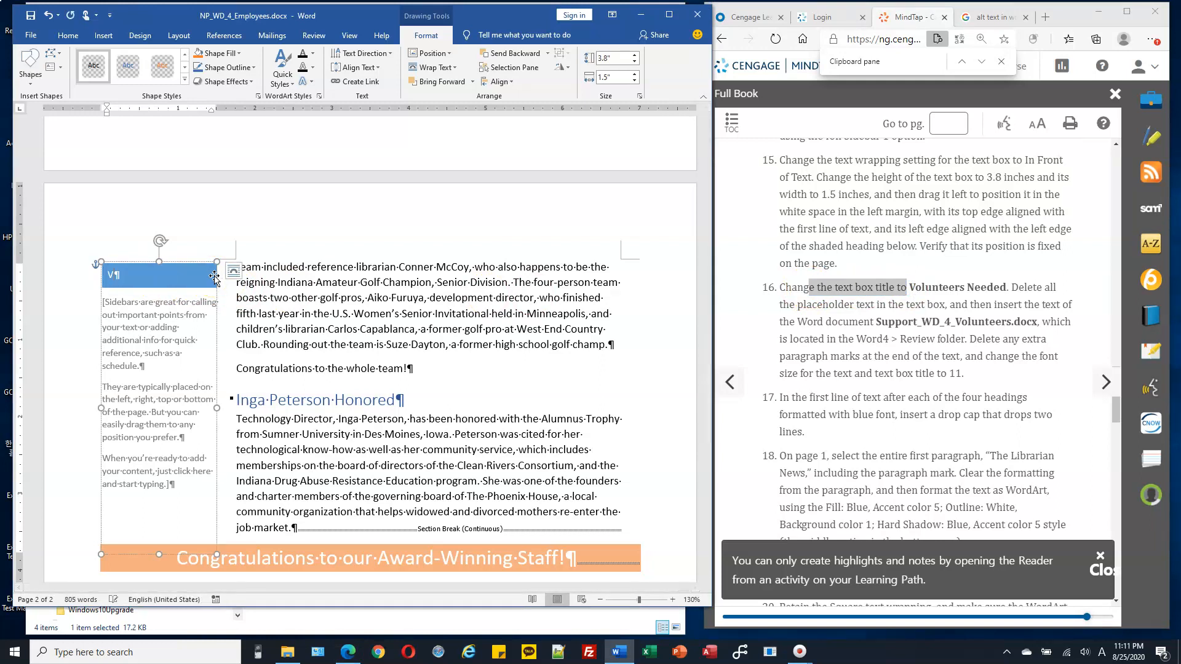
text(olunteers Needed)
click(153, 308)
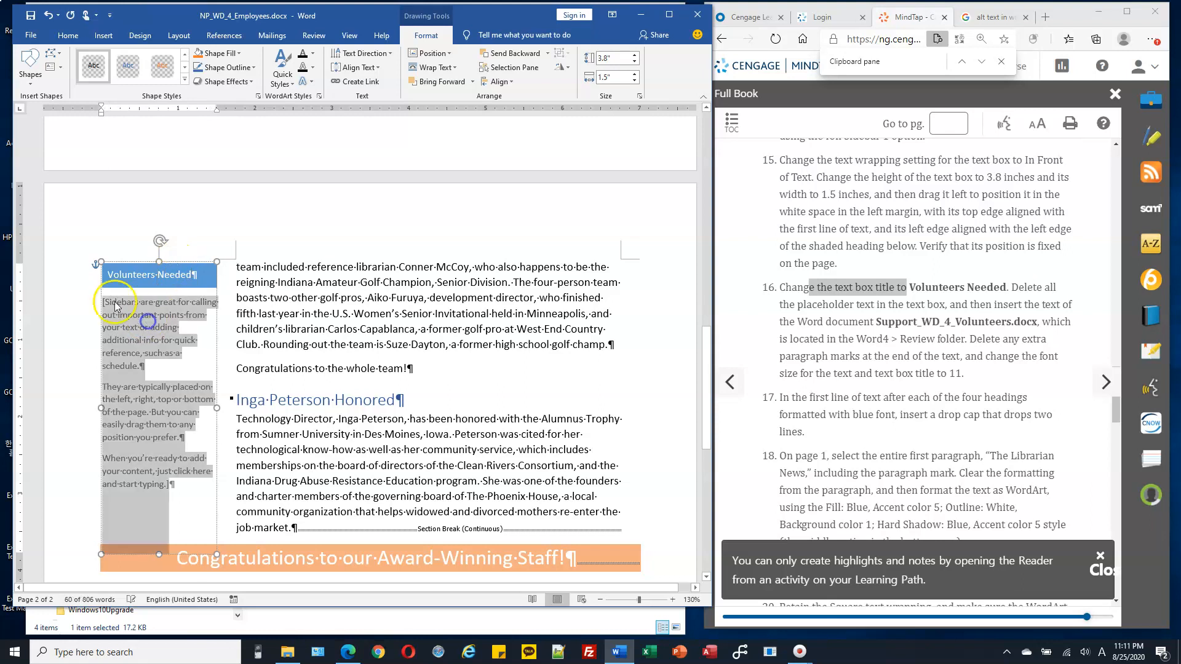
key(Delete)
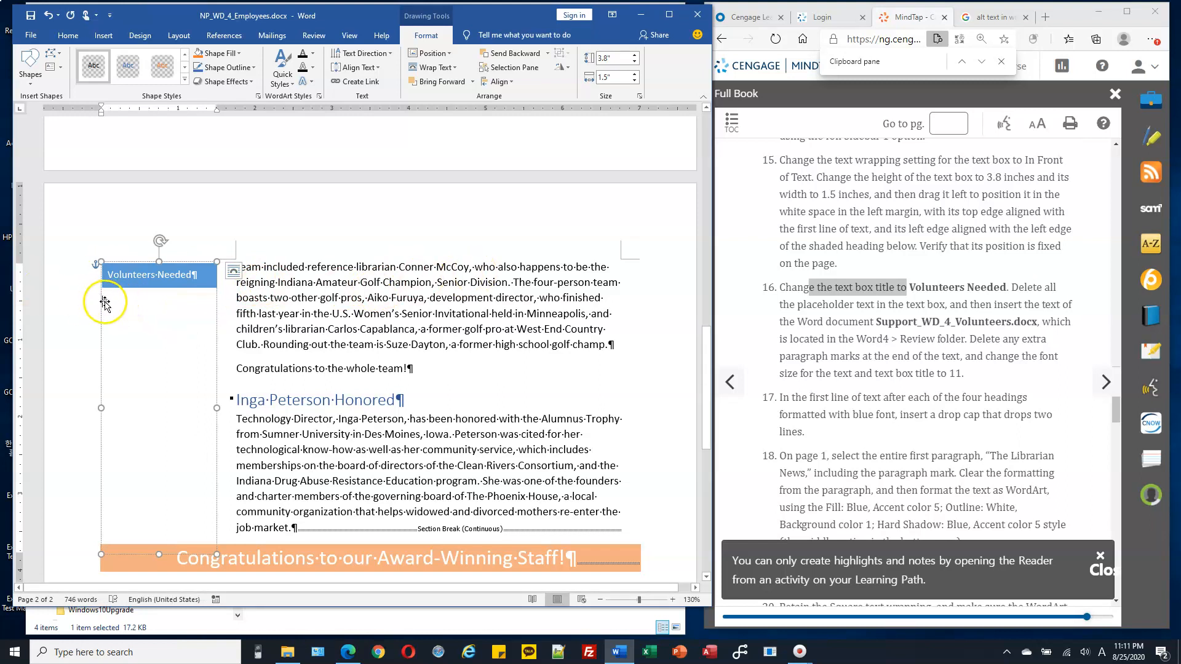
Insert the text of Support_WD_4_Volunteers.docx below the sidebar title and delete the extra paragraph mark at its end.
drag(879, 321, 1036, 322)
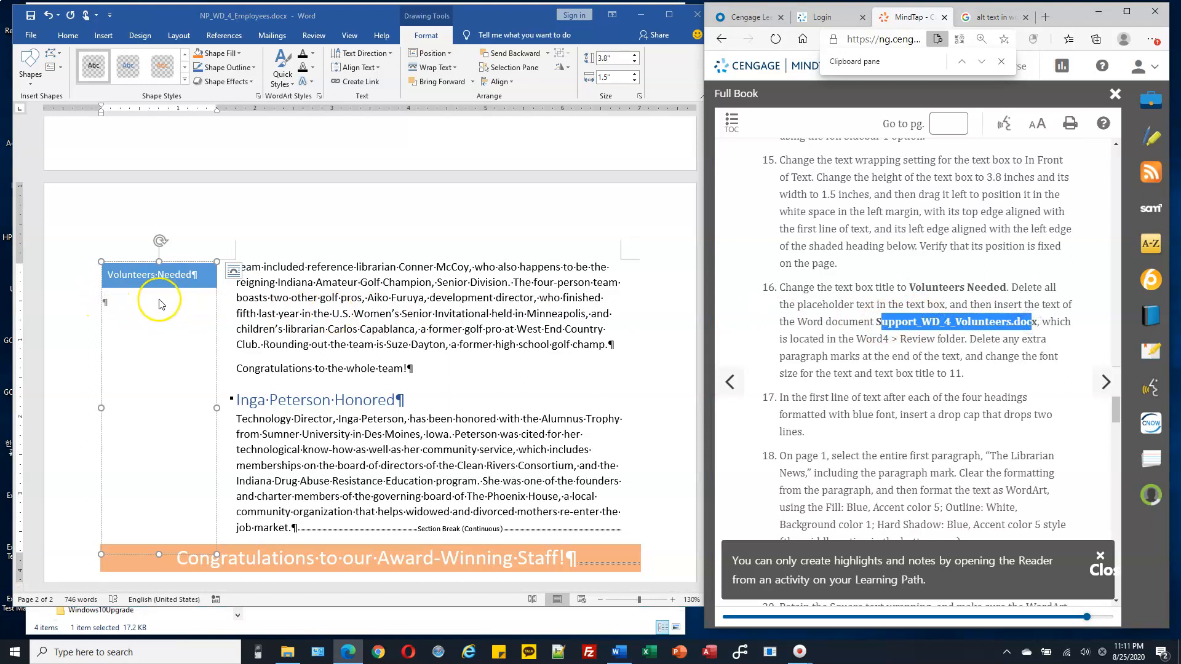
click(111, 298)
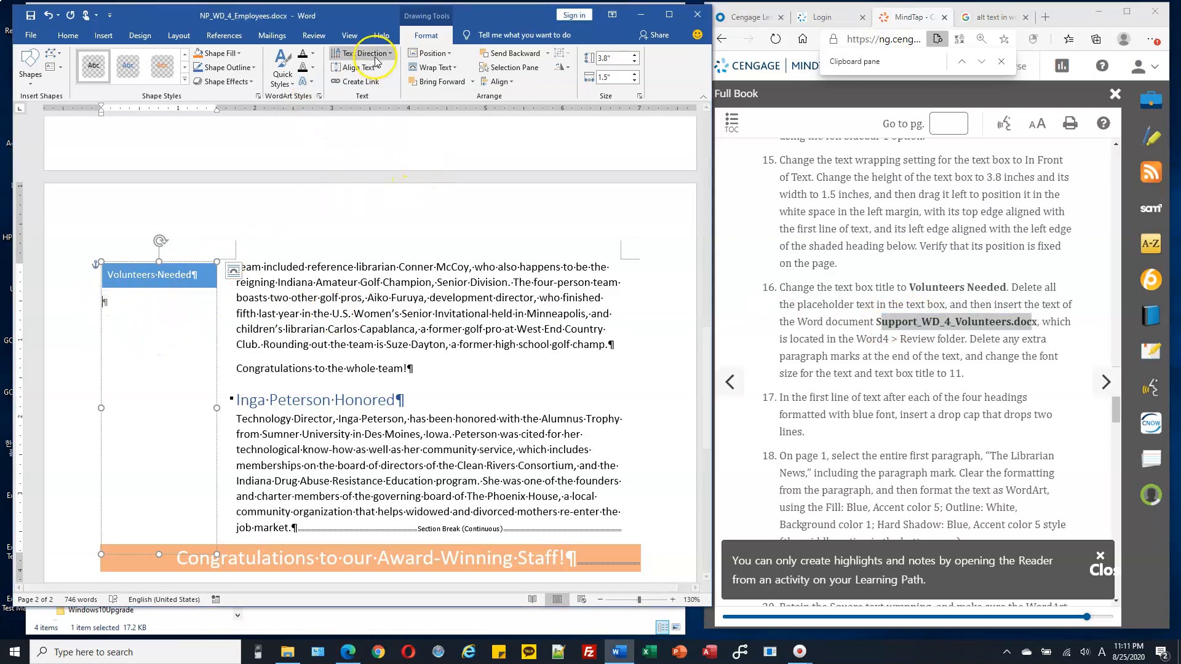
click(104, 44)
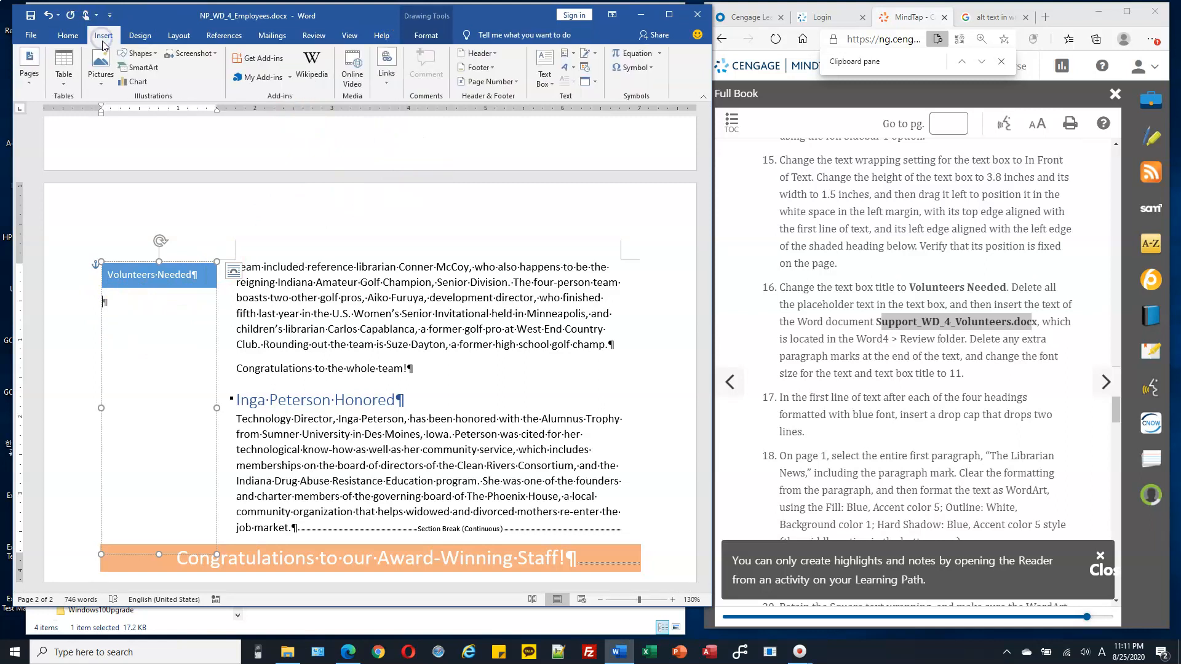
click(596, 82)
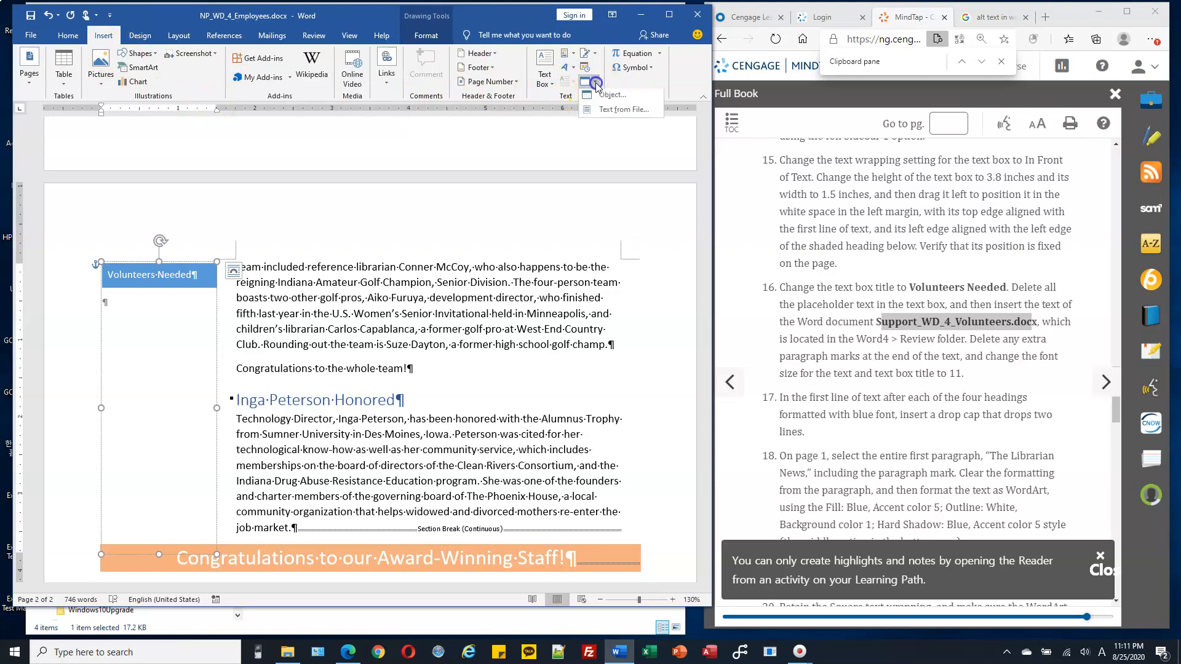
click(622, 112)
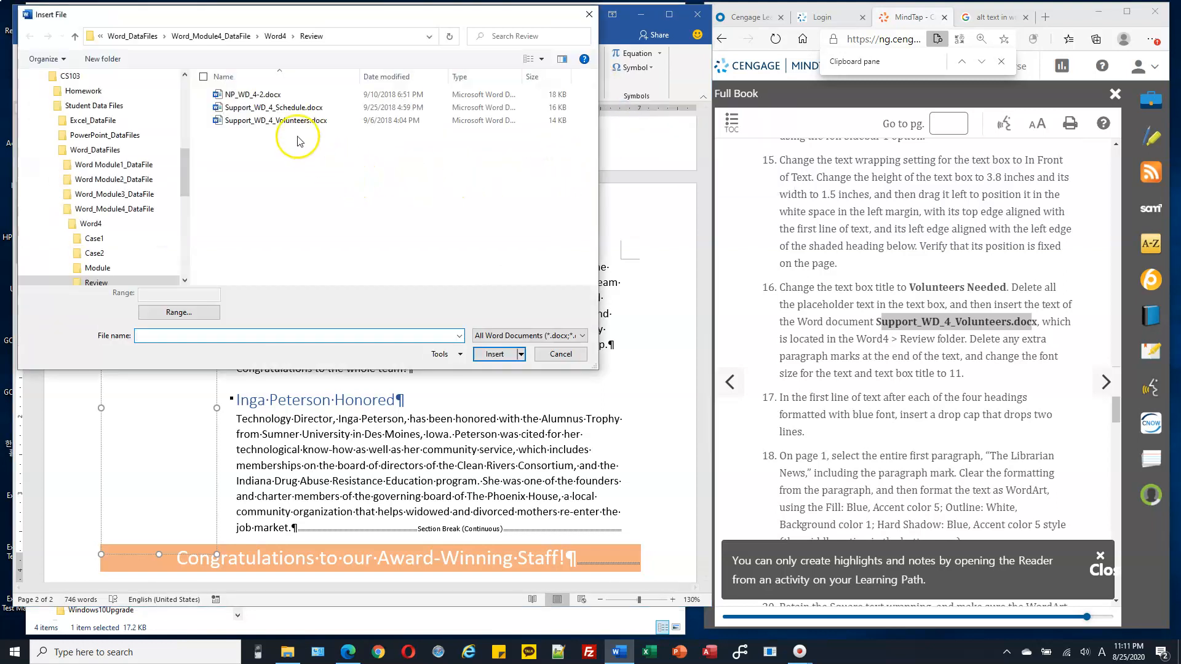
double_click(300, 121)
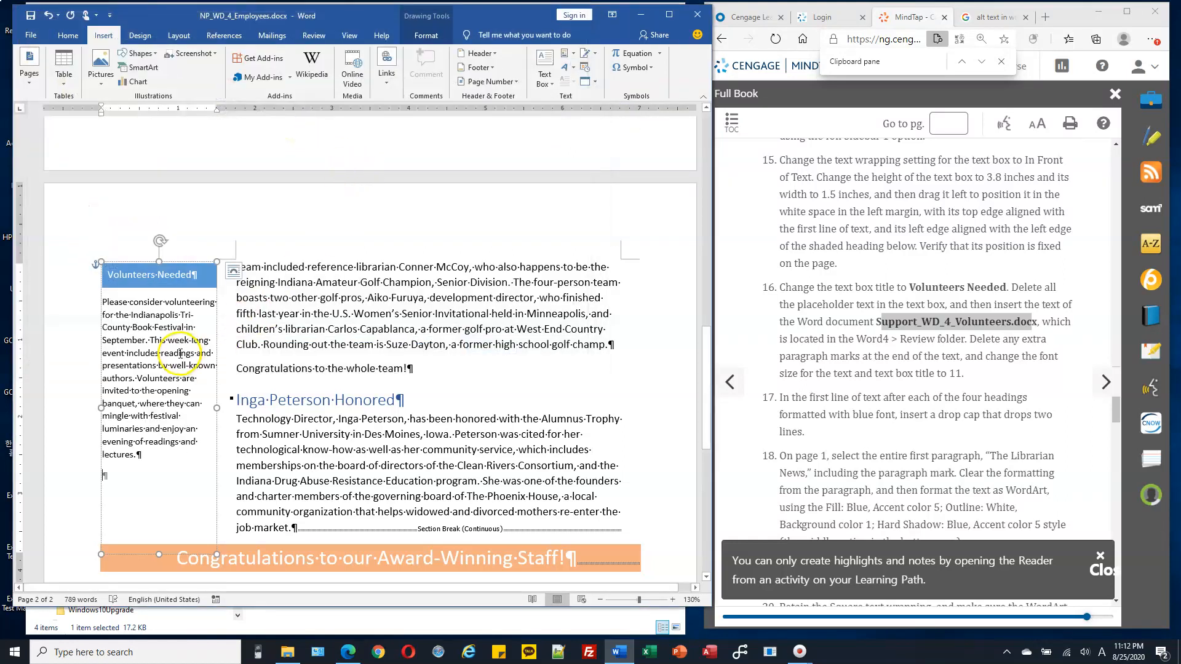
click(106, 474)
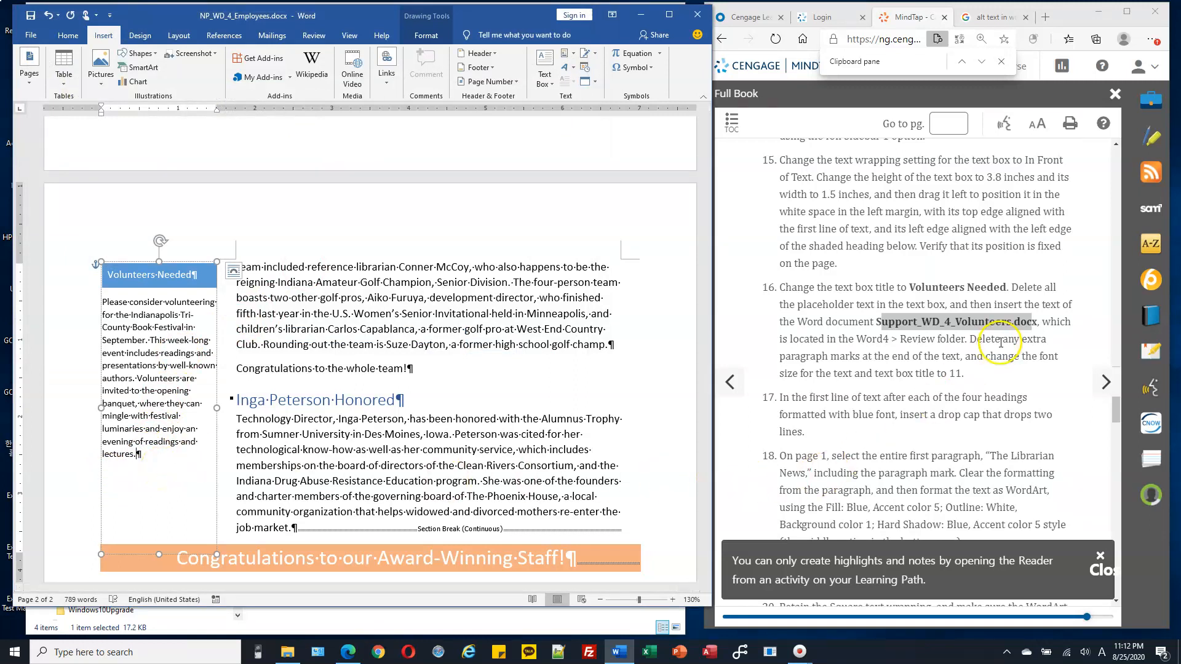
click(142, 327)
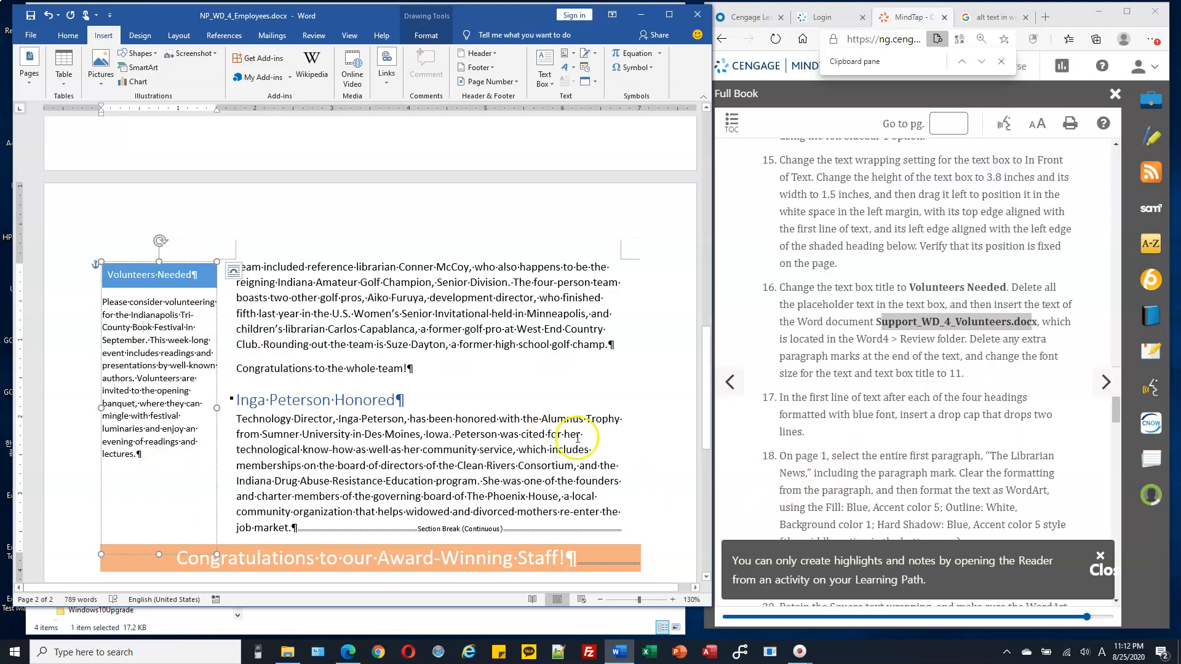
Set the font size of the sidebar's title and body text to 11.
drag(867, 373, 957, 373)
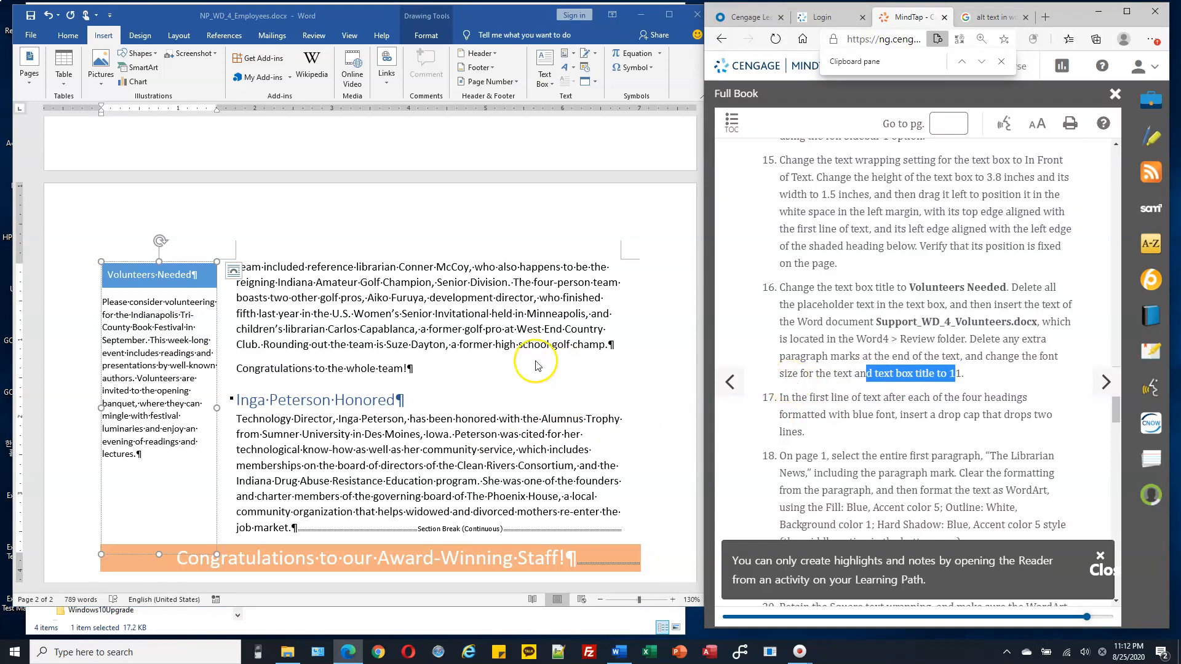
click(179, 263)
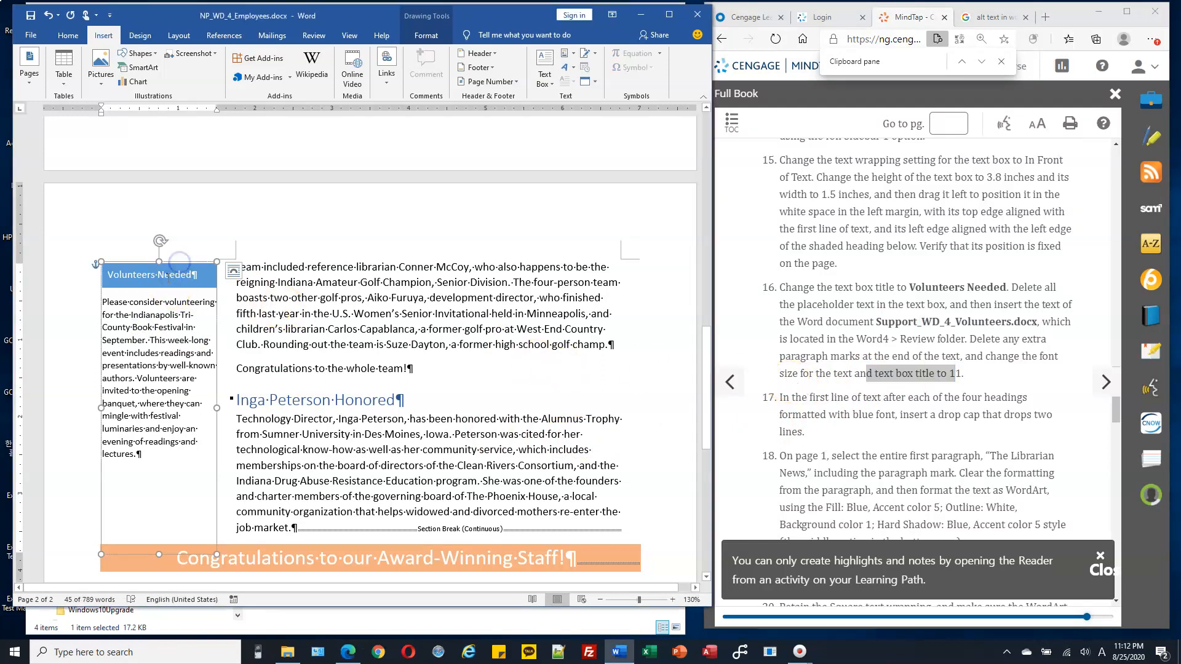
click(179, 263)
click(156, 314)
click(67, 35)
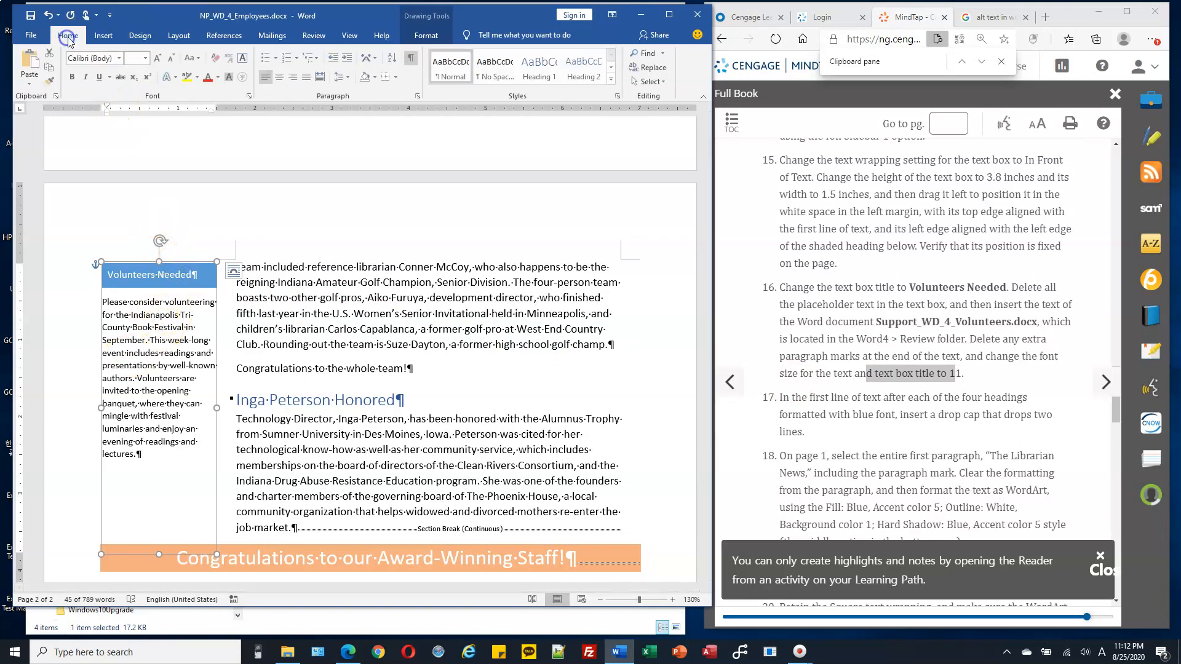
click(146, 58)
click(132, 107)
scroll(184, 346, down, 1)
scroll(185, 346, up, 1)
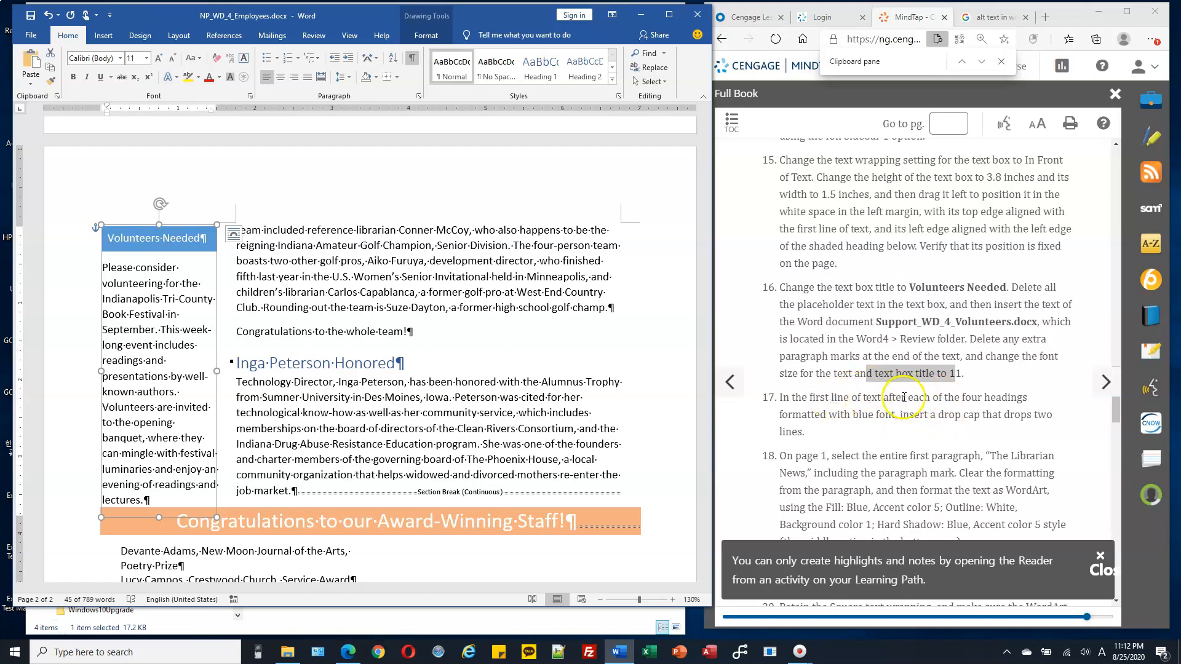
Read instruction 17 in the textbook and locate the four headings with blue font in the document.
drag(947, 398, 1030, 397)
scroll(892, 387, down, 2)
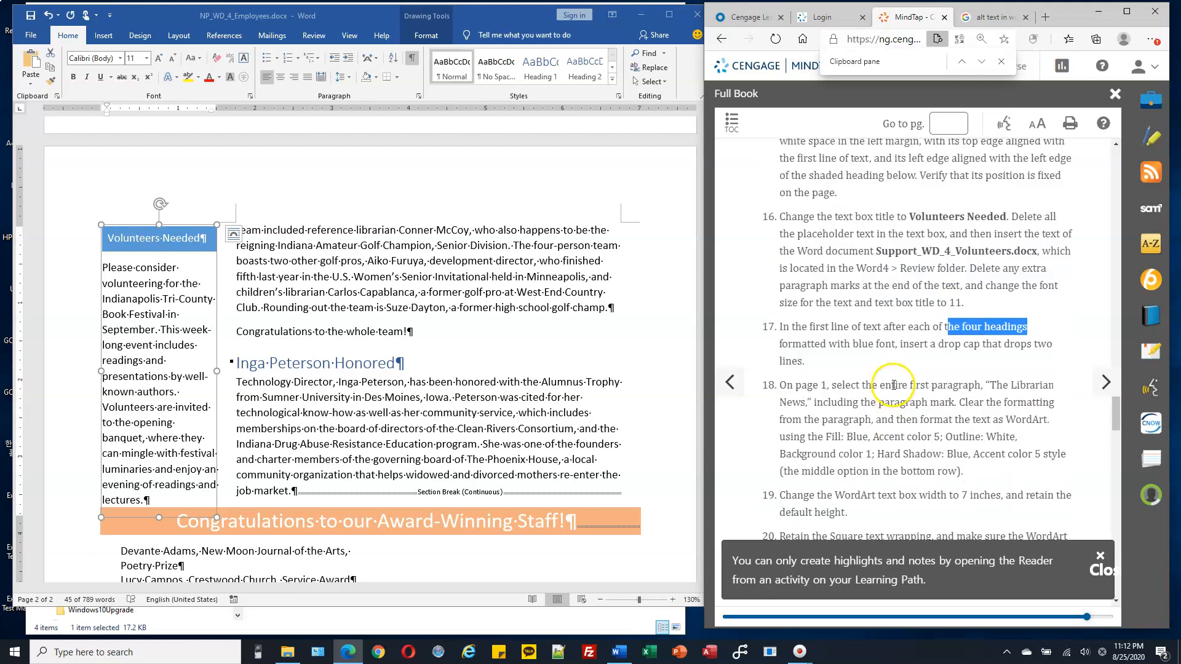
scroll(479, 338, up, 4)
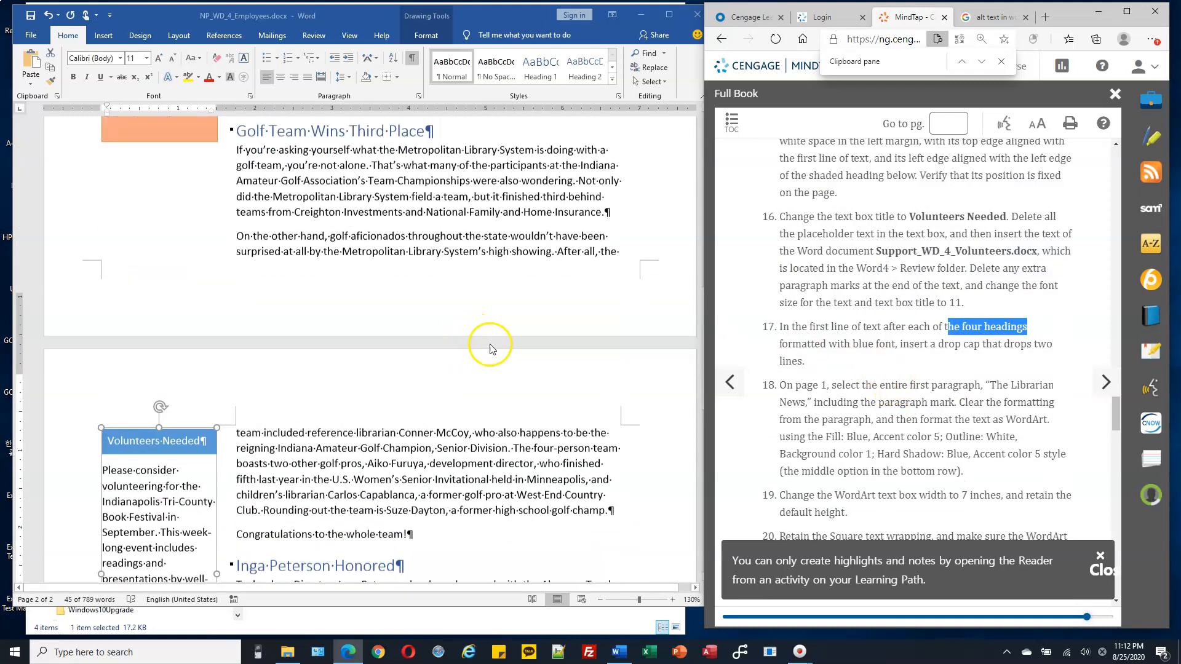
scroll(480, 338, down, 5)
click(344, 327)
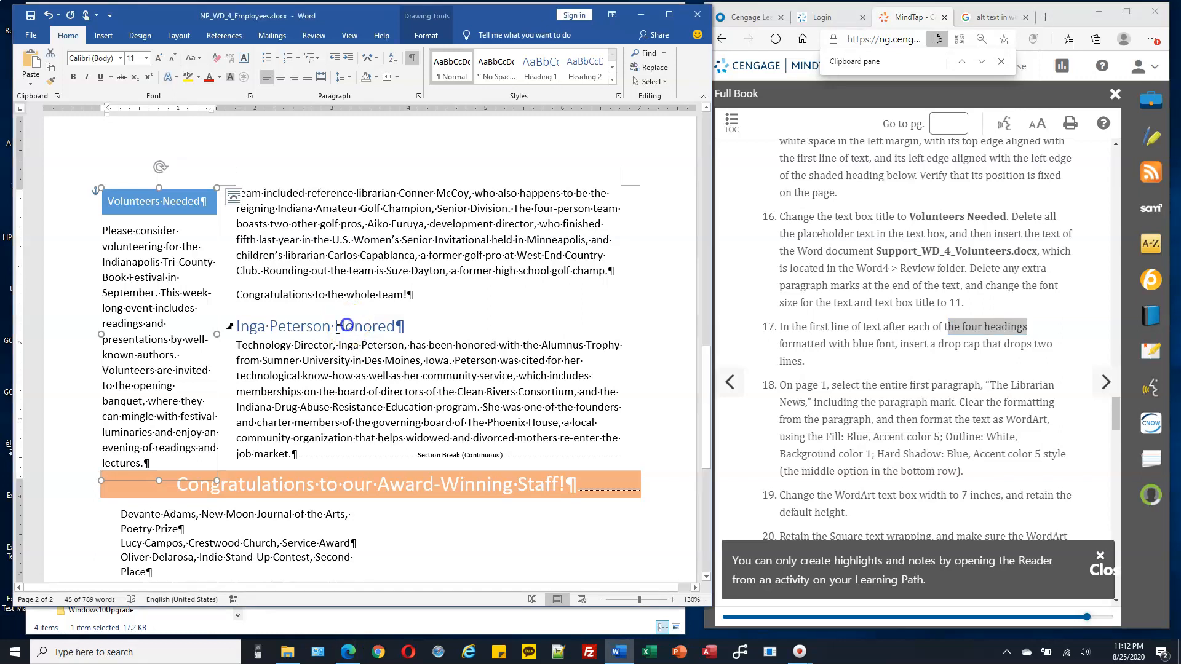
drag(332, 329, 389, 297)
scroll(384, 322, up, 6)
scroll(388, 297, up, 5)
click(362, 265)
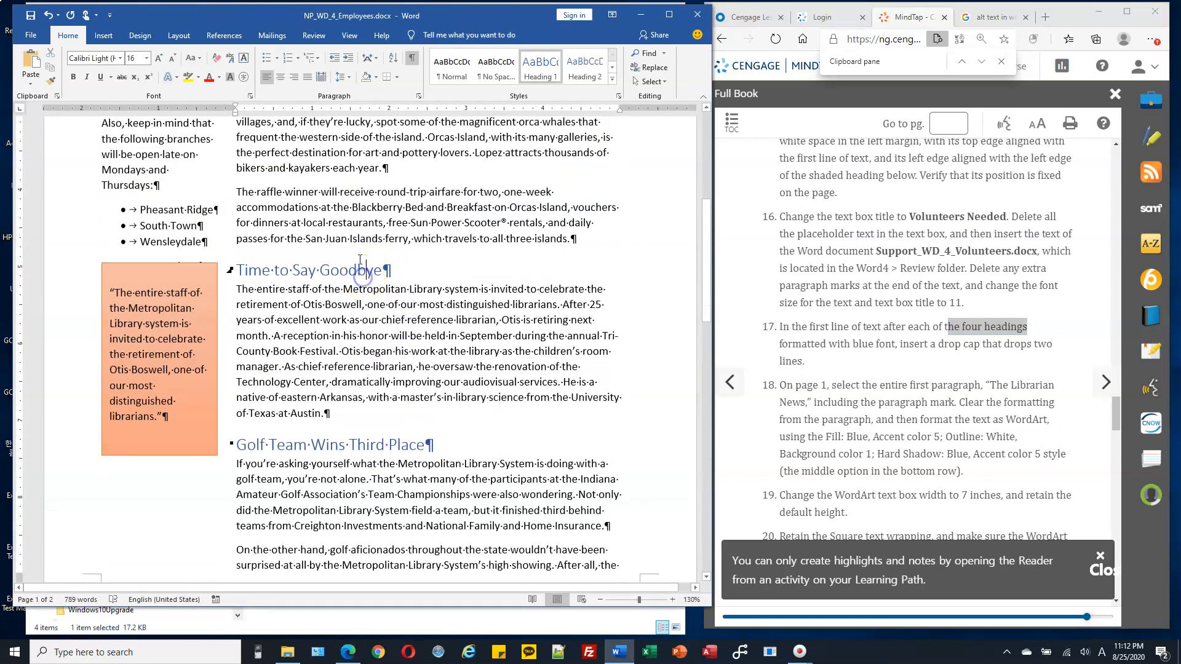
scroll(356, 250, up, 2)
click(335, 156)
drag(320, 157, 341, 156)
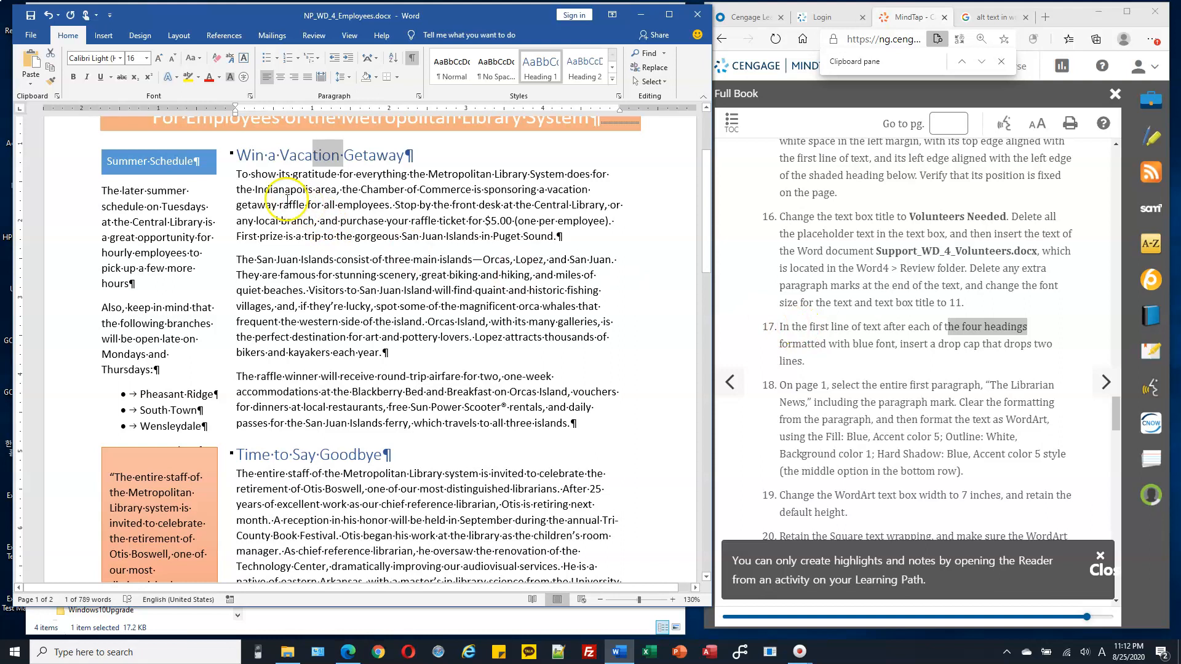
Examine the first line of text under "Win a Vacation Getaway" and the textbook's requirement for the drop cap.
click(244, 175)
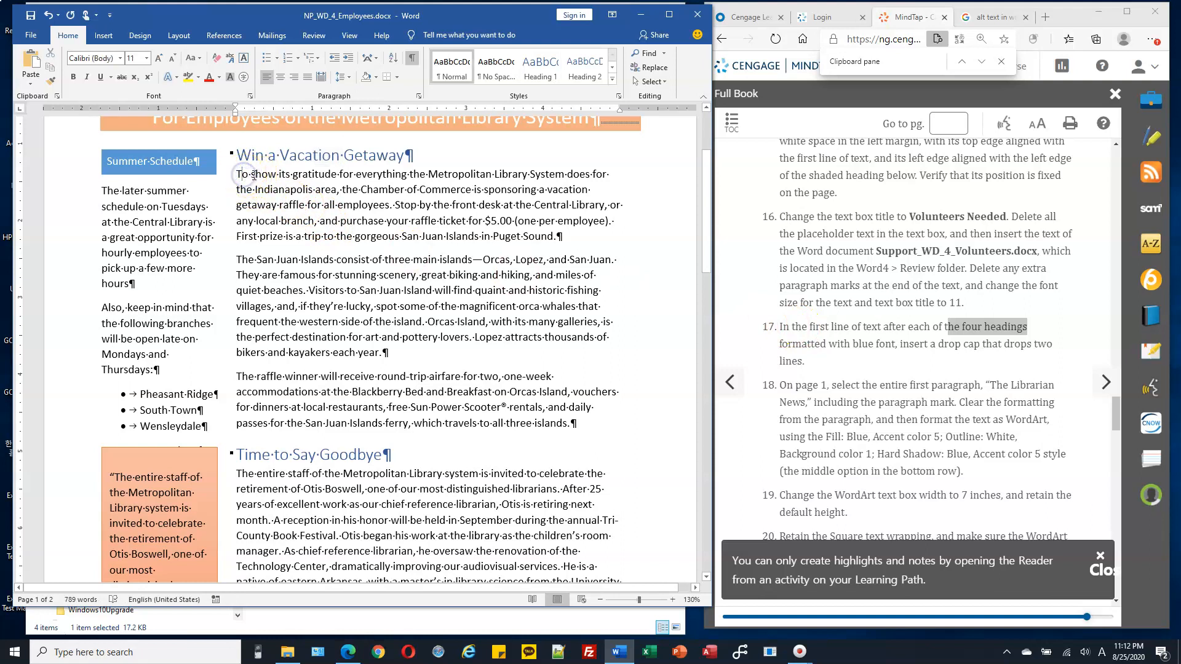
drag(251, 174, 338, 175)
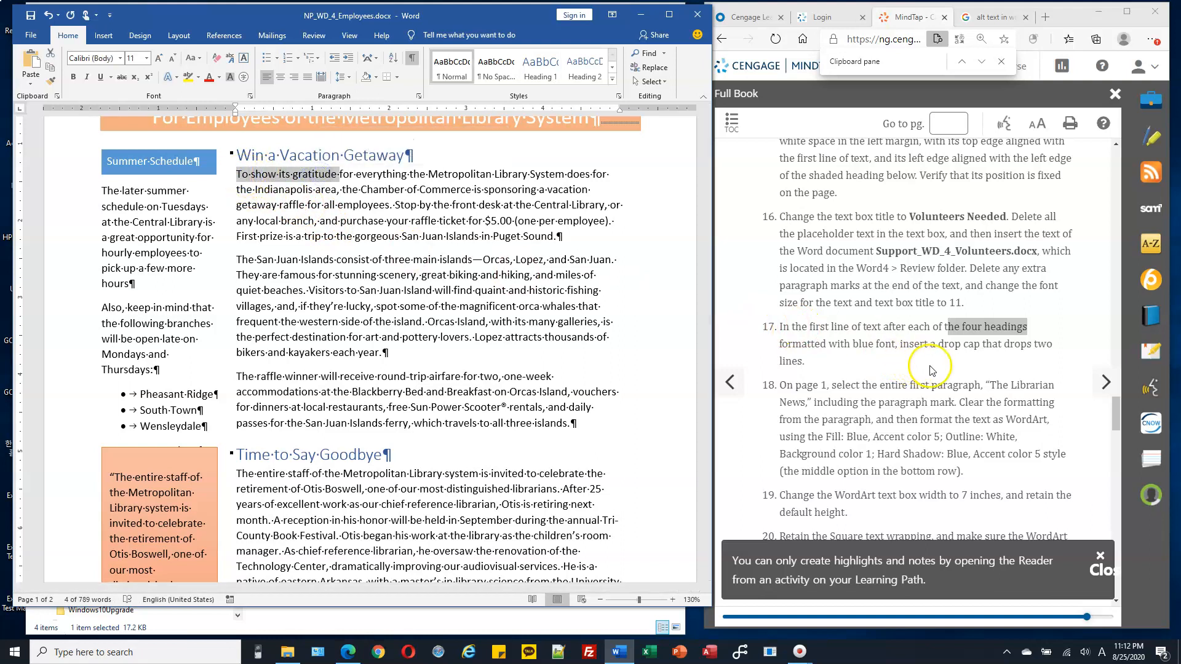
scroll(952, 369, down, 1)
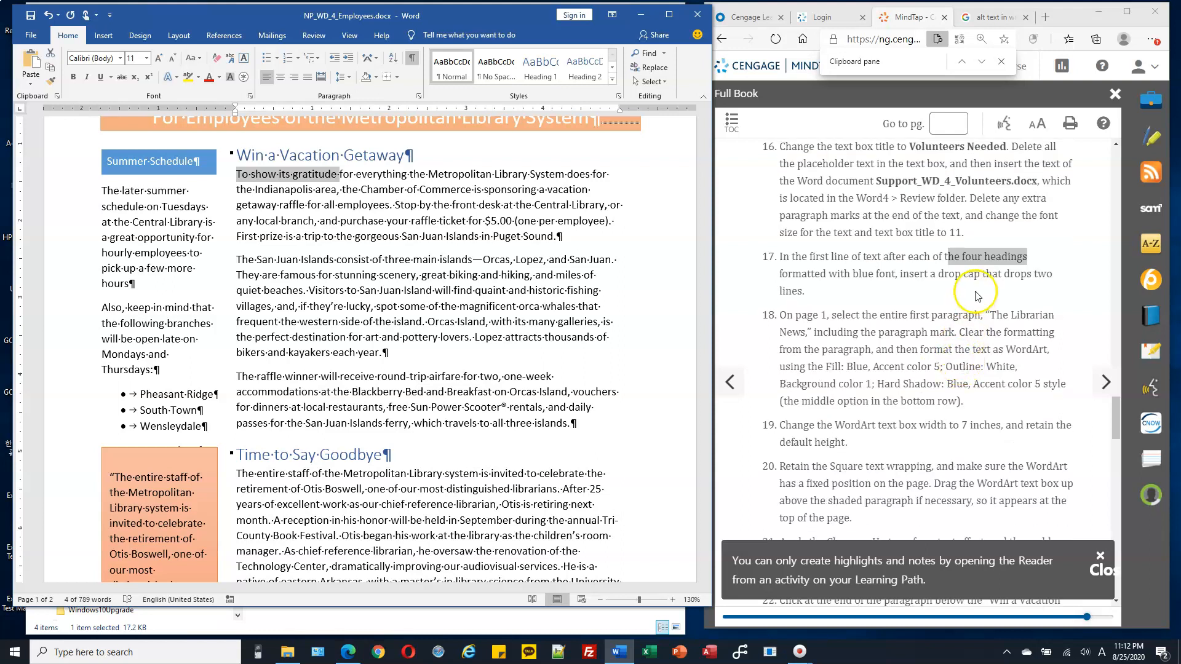
click(901, 275)
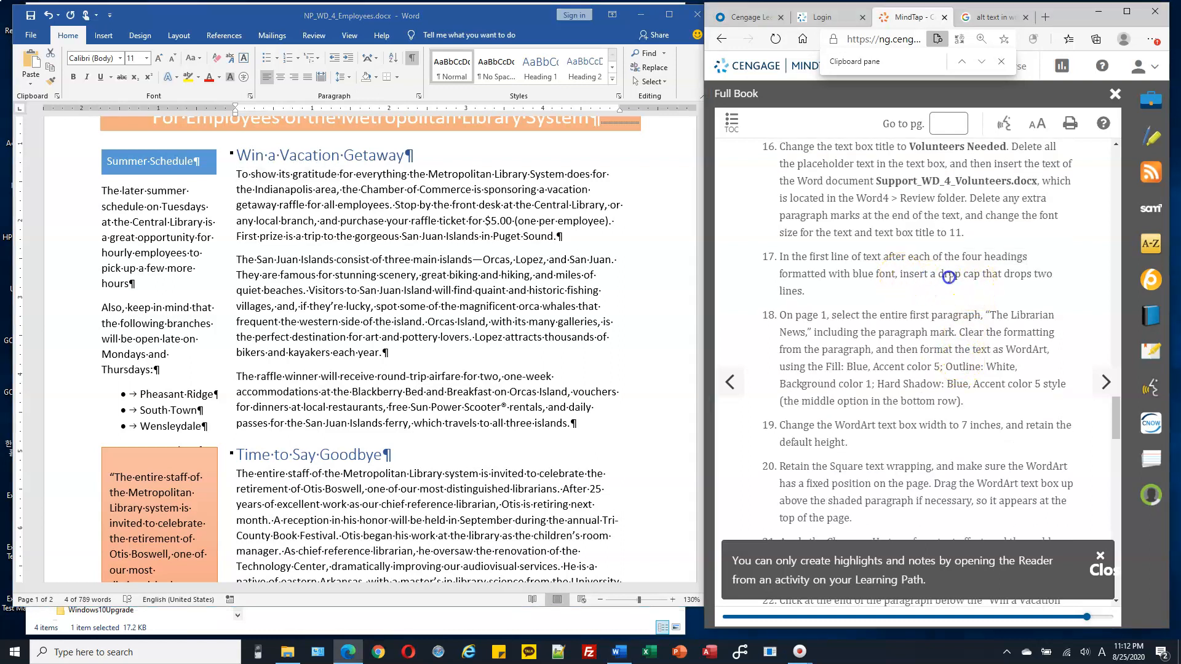
drag(939, 274, 982, 273)
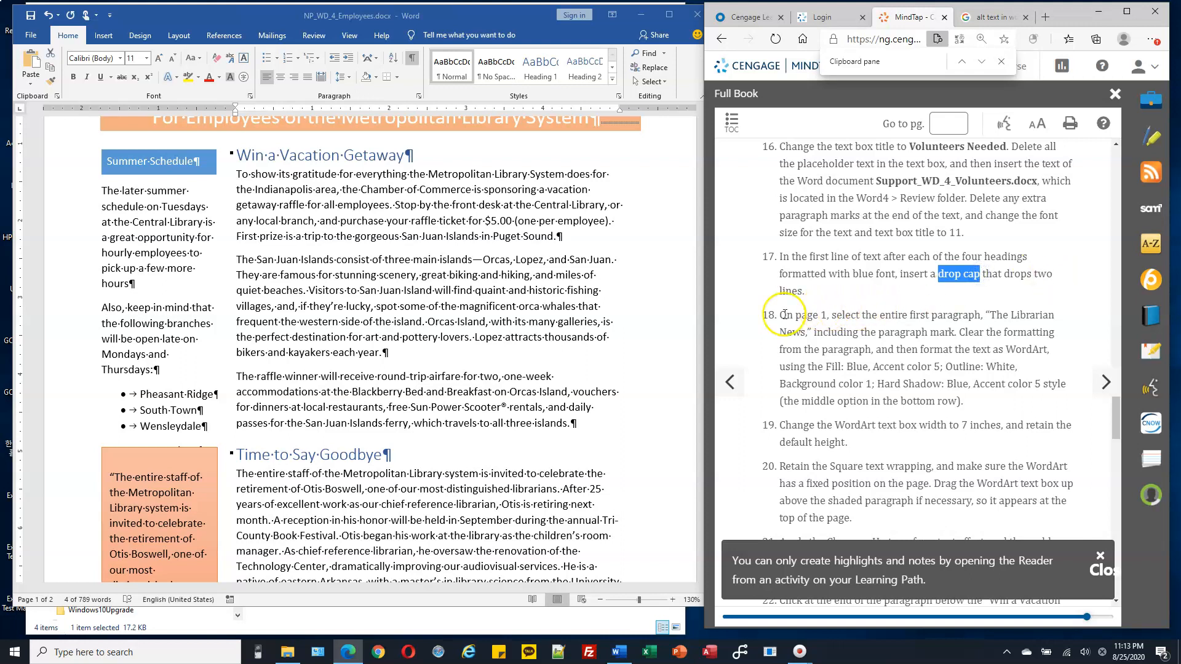
Insert a Dropped drop cap spanning 2 lines in the first paragraph under "Win a Vacation Getaway".
click(344, 187)
click(309, 187)
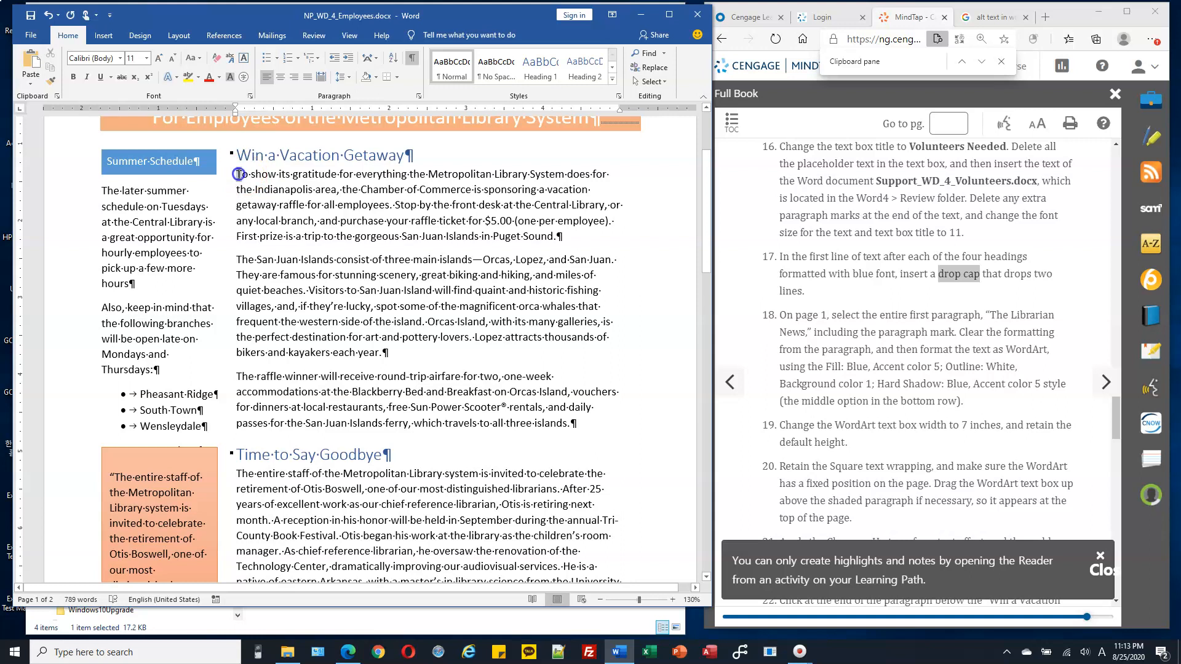
click(238, 173)
drag(238, 175, 244, 174)
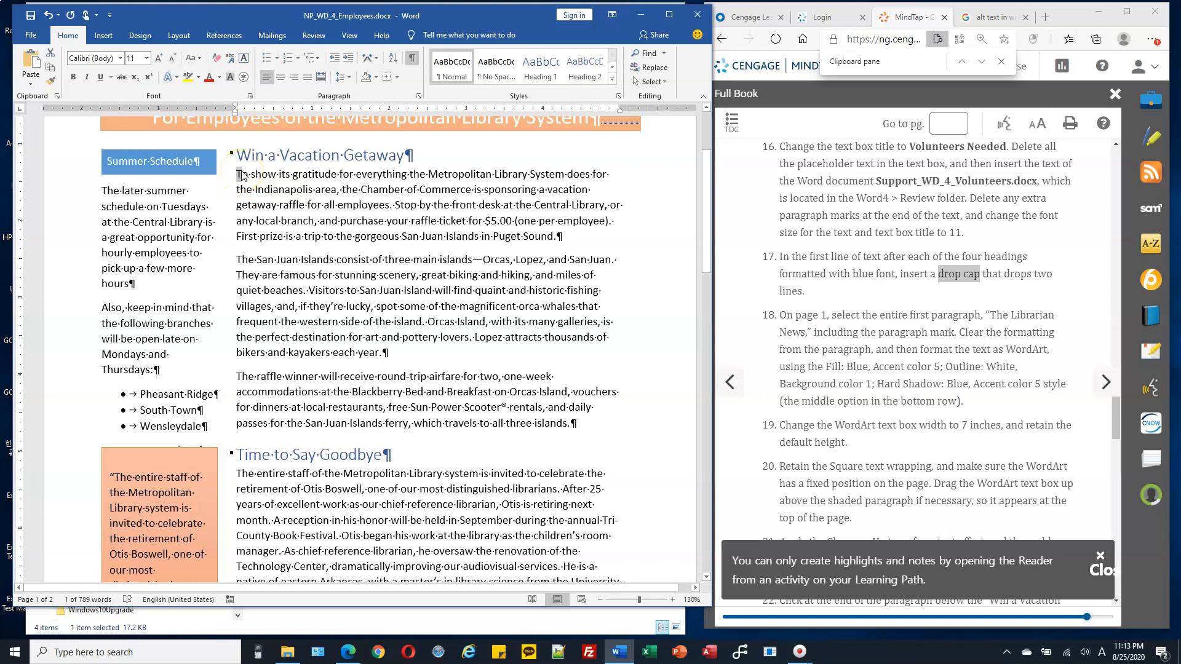
click(103, 38)
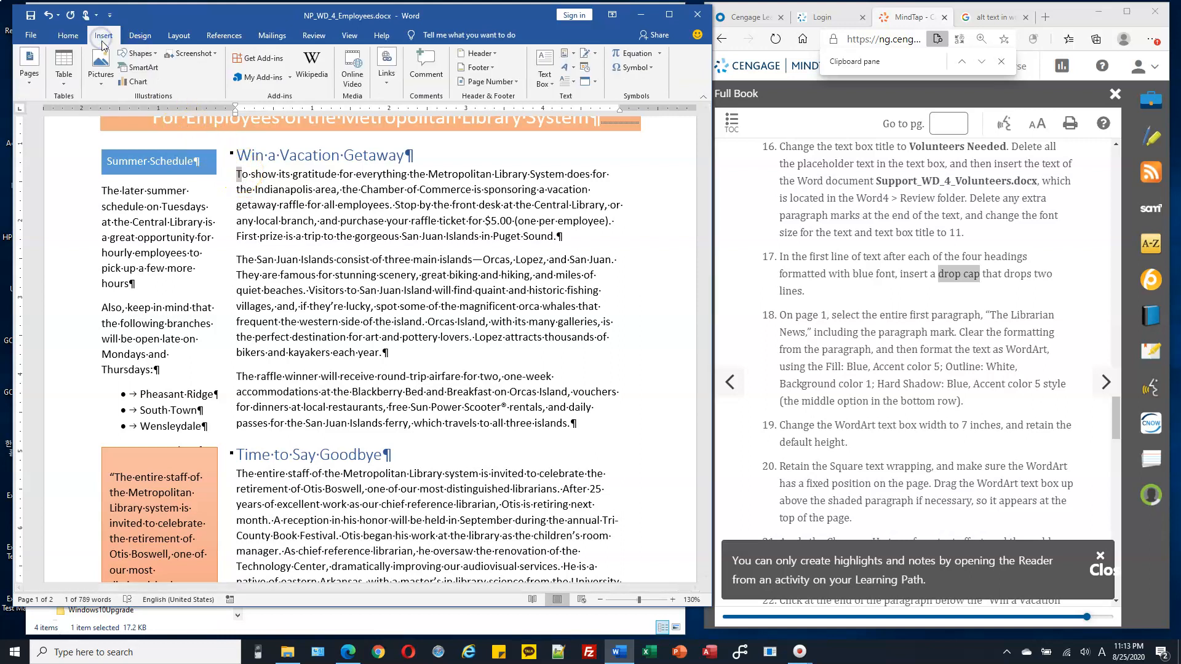
click(335, 205)
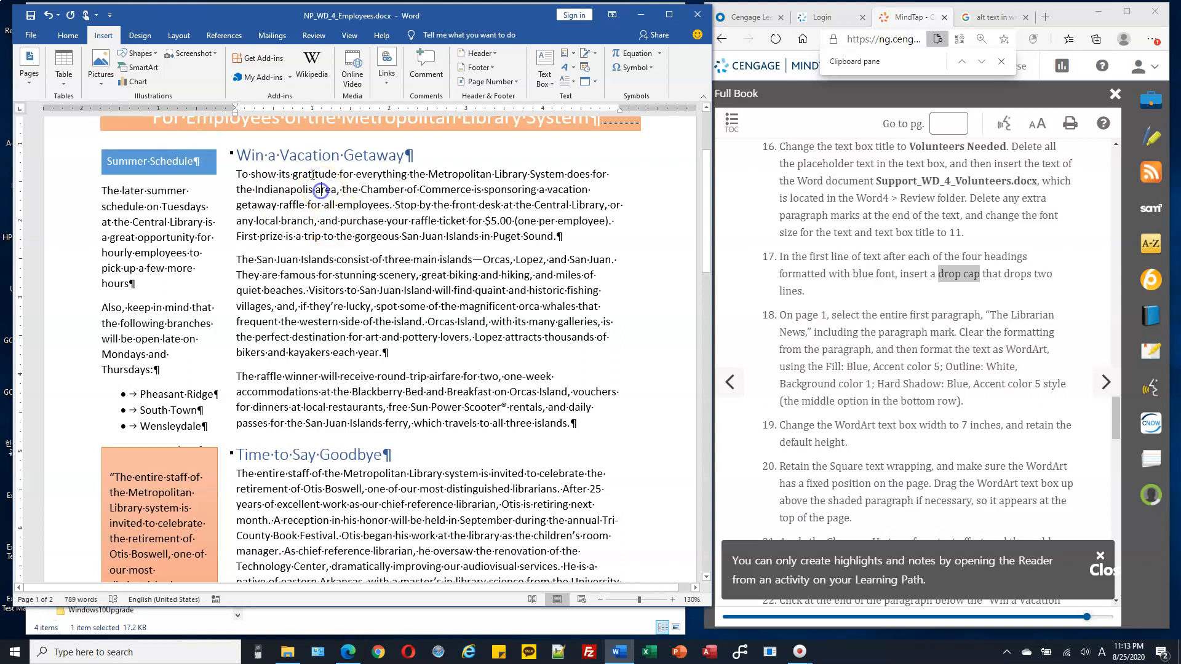
click(352, 173)
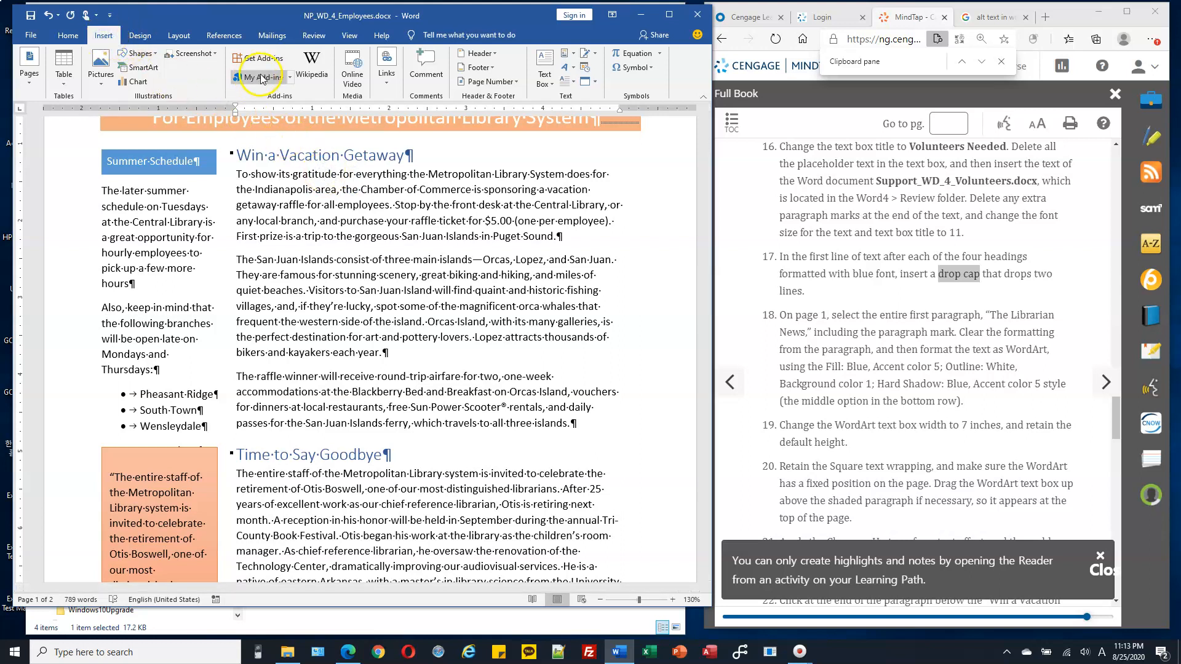
click(573, 83)
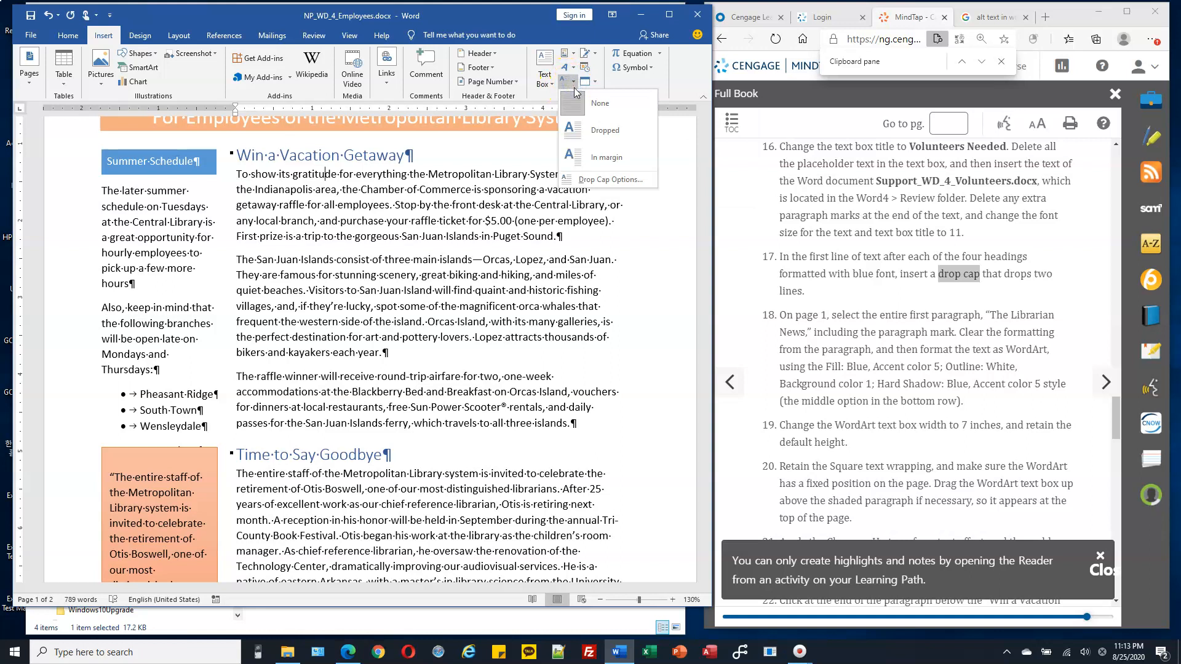
click(596, 131)
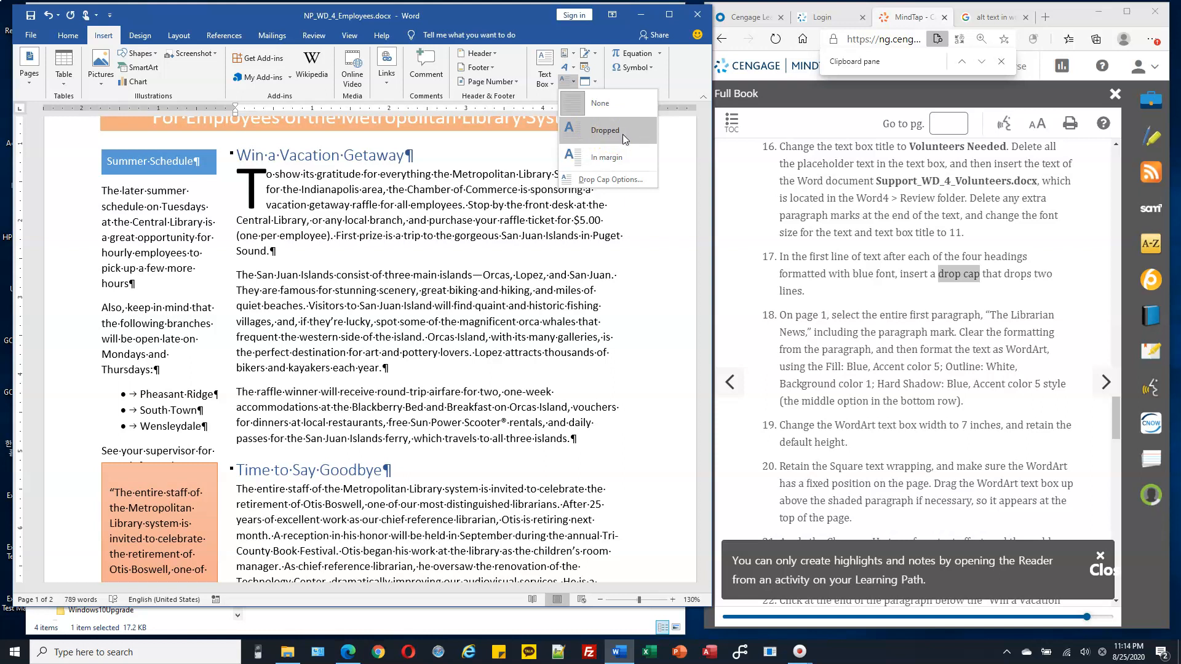
click(625, 181)
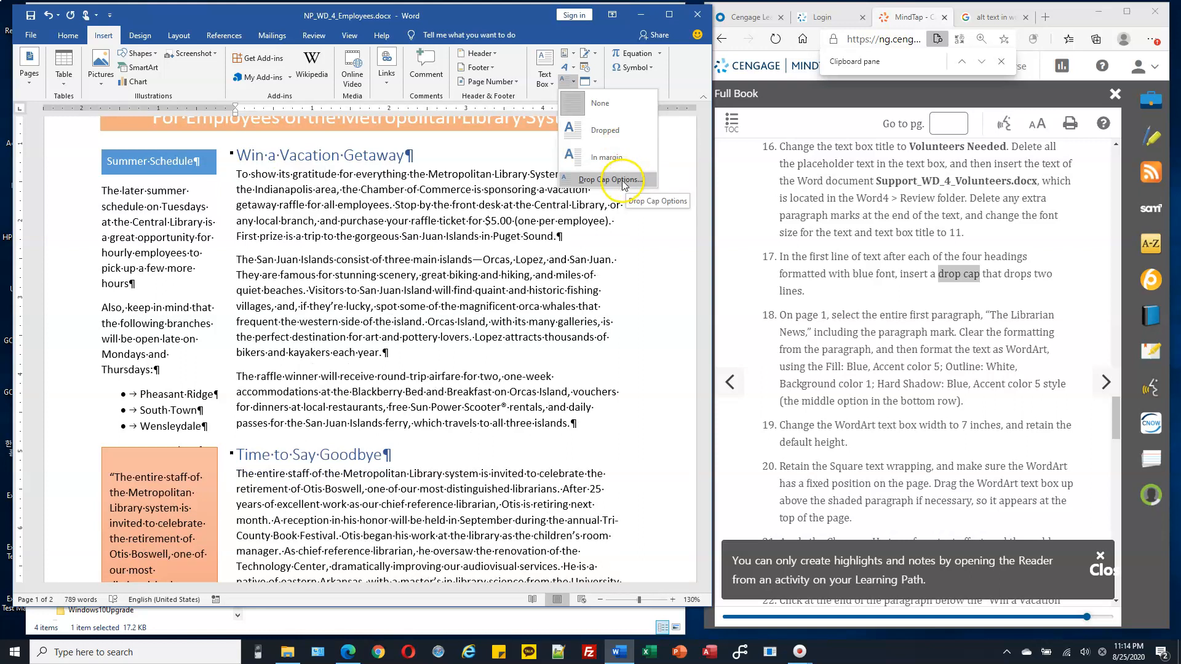
click(622, 181)
drag(391, 220, 556, 81)
click(529, 123)
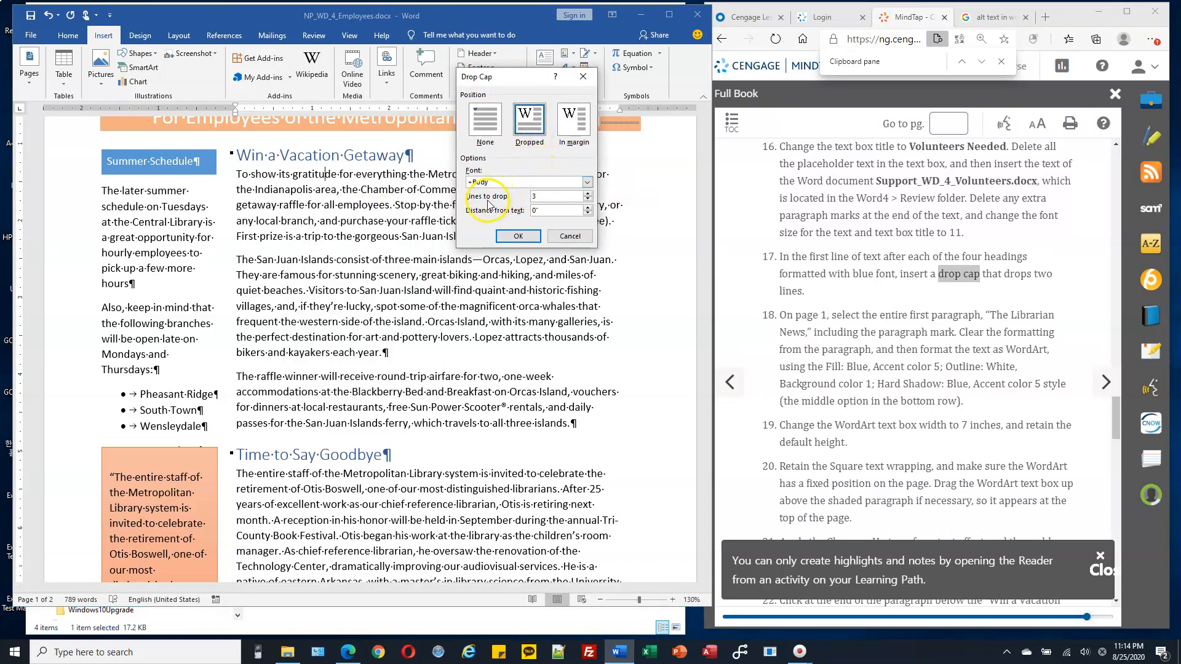
click(588, 200)
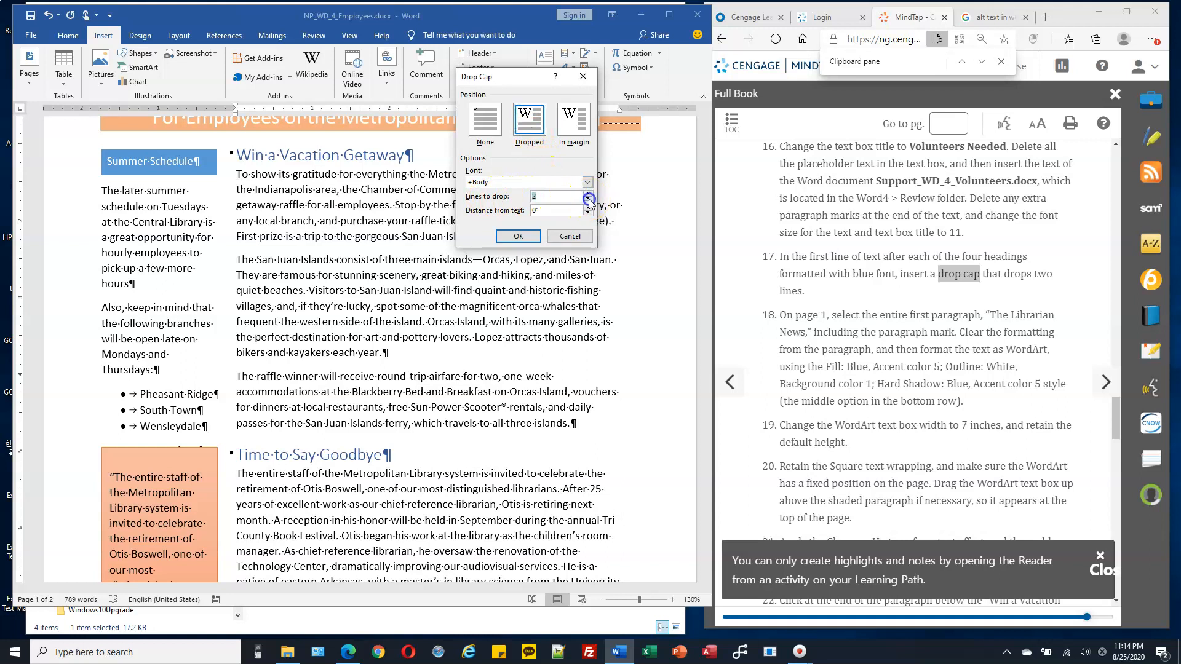
click(520, 238)
click(521, 236)
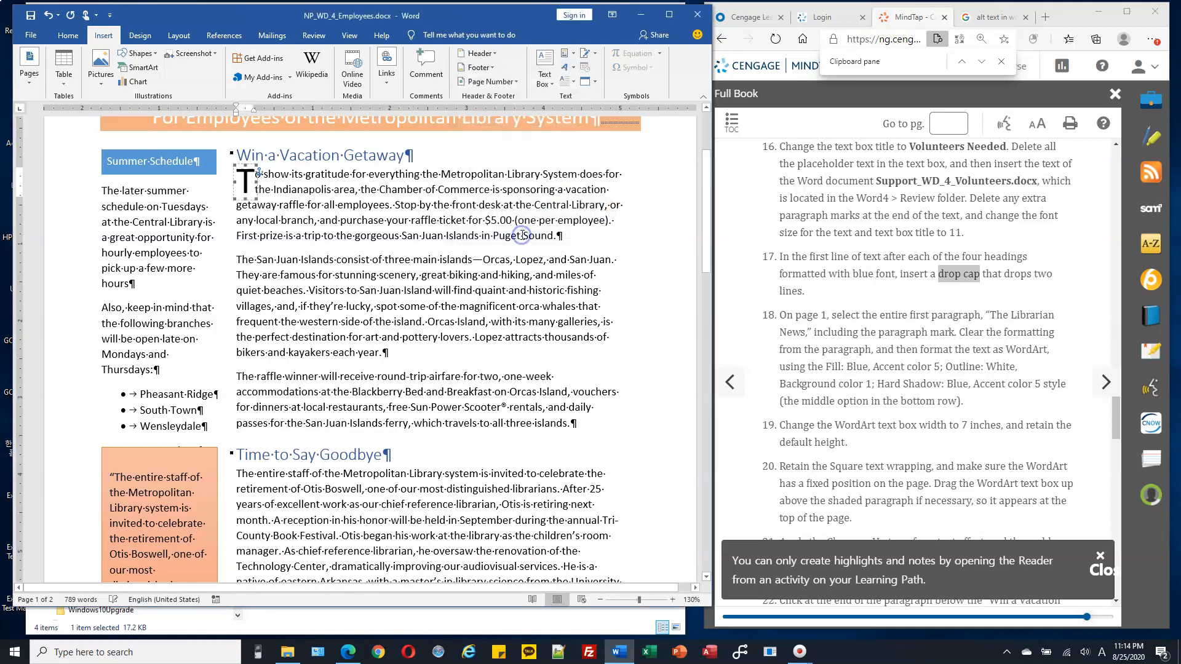
click(282, 174)
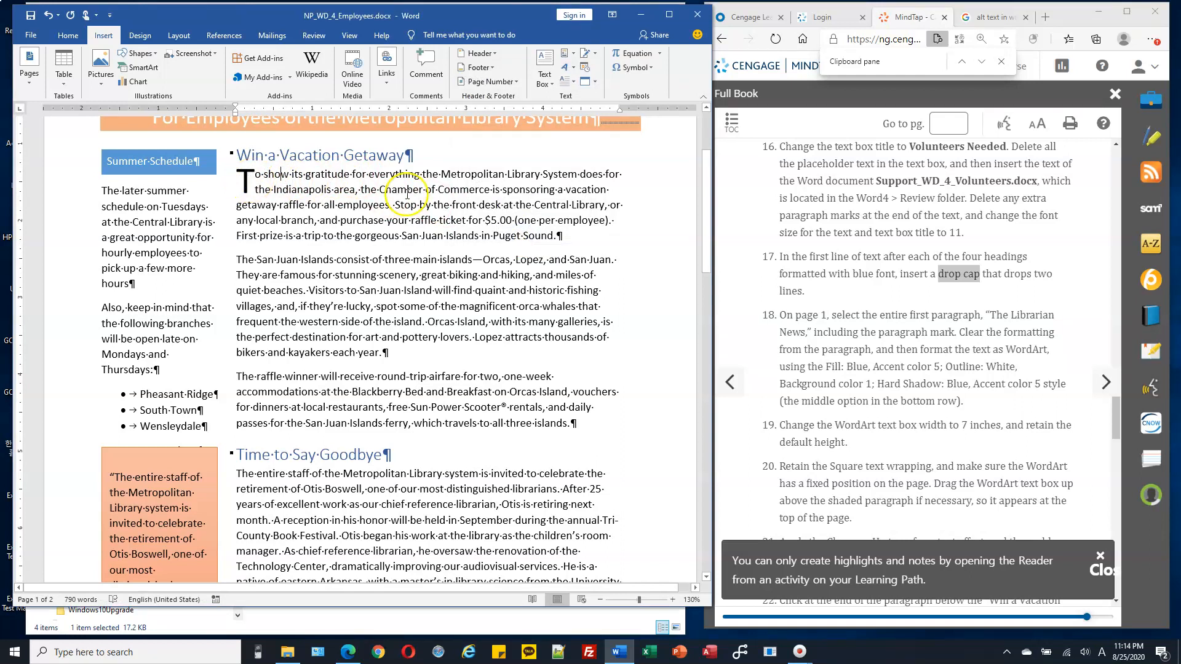
Insert a Dropped drop cap spanning 2 lines in the paragraph under "Time to Say Goodbye".
scroll(308, 183, down, 1)
scroll(308, 184, down, 5)
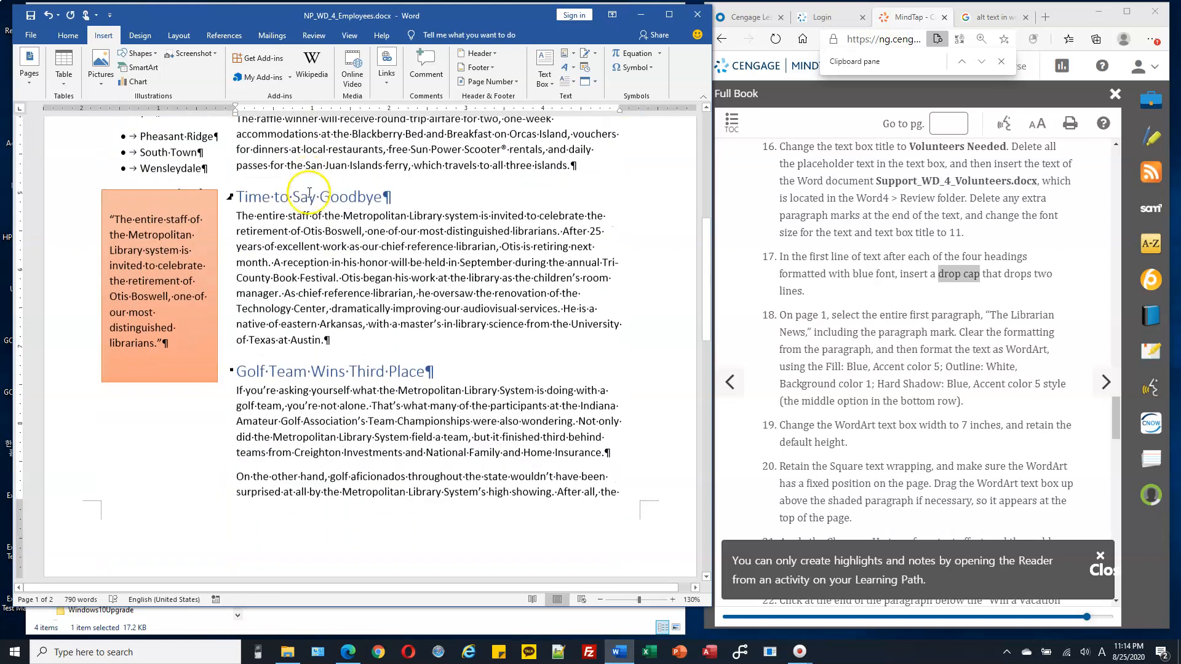
click(274, 215)
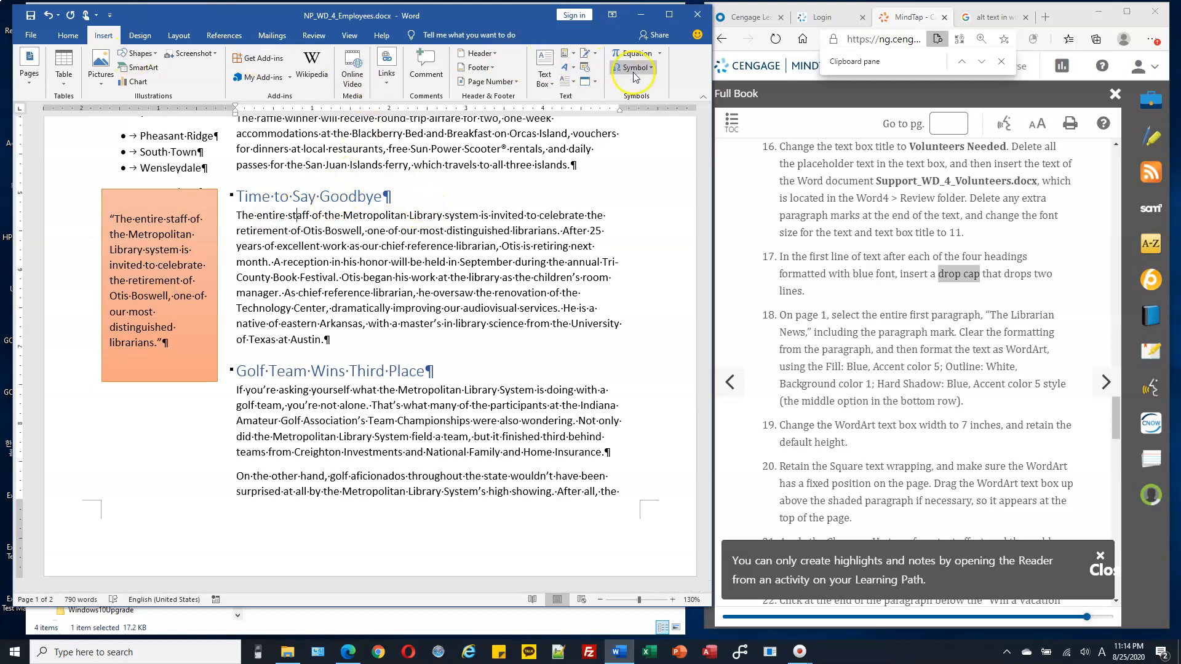
click(567, 81)
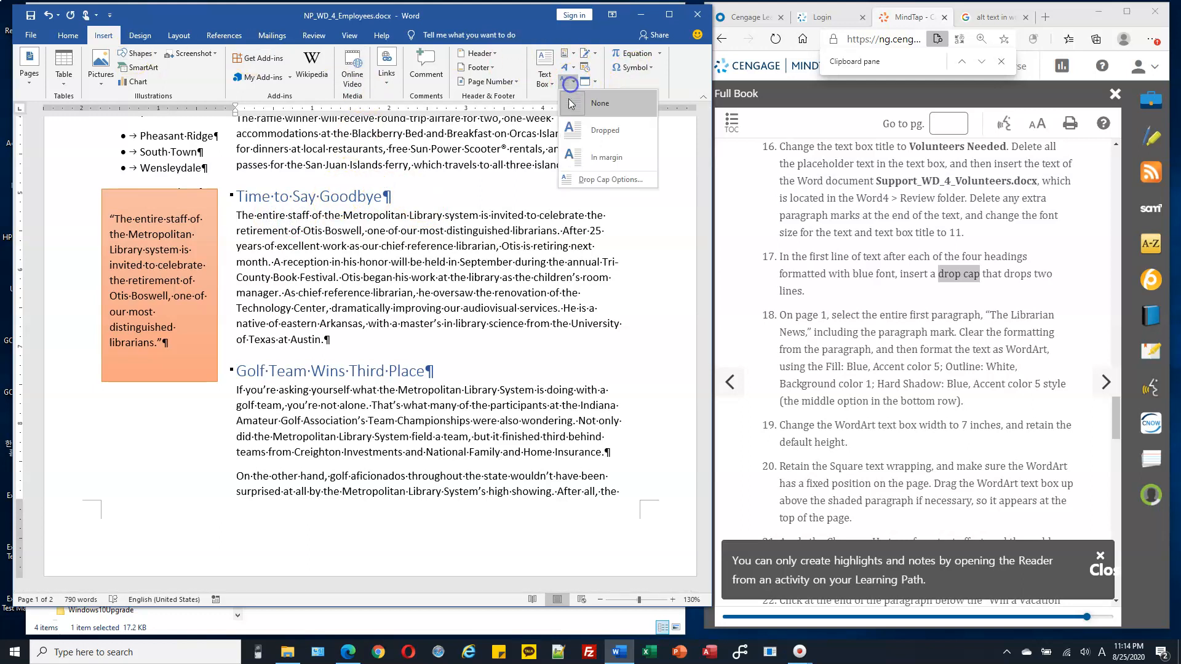
click(588, 182)
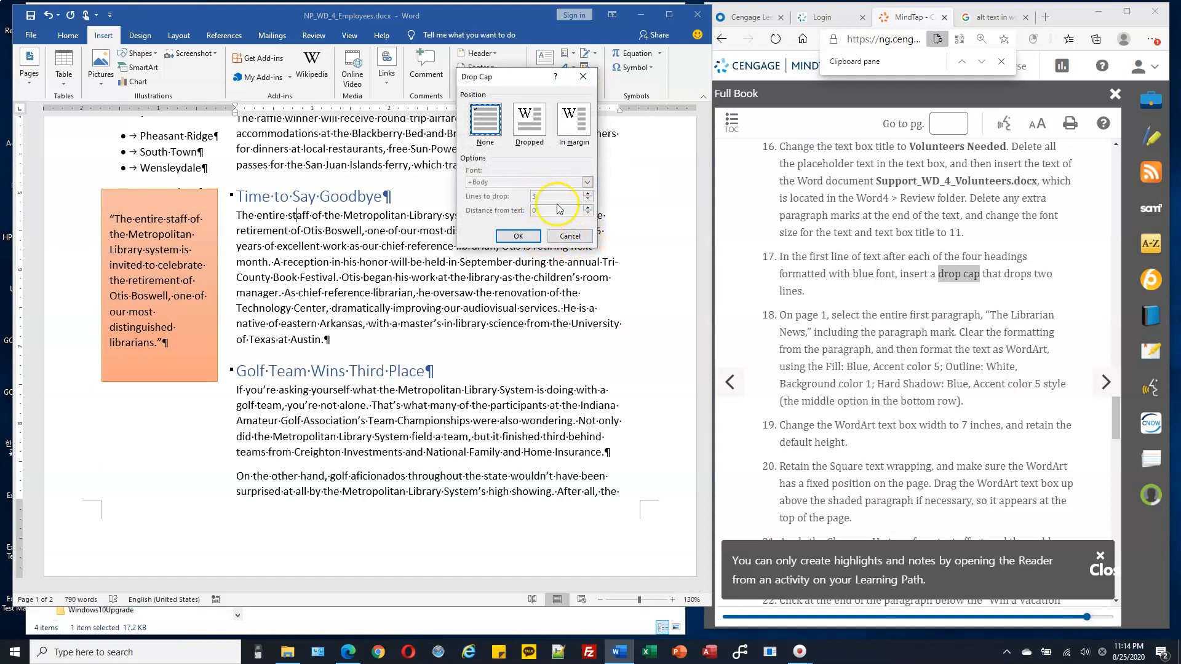
click(524, 131)
click(587, 199)
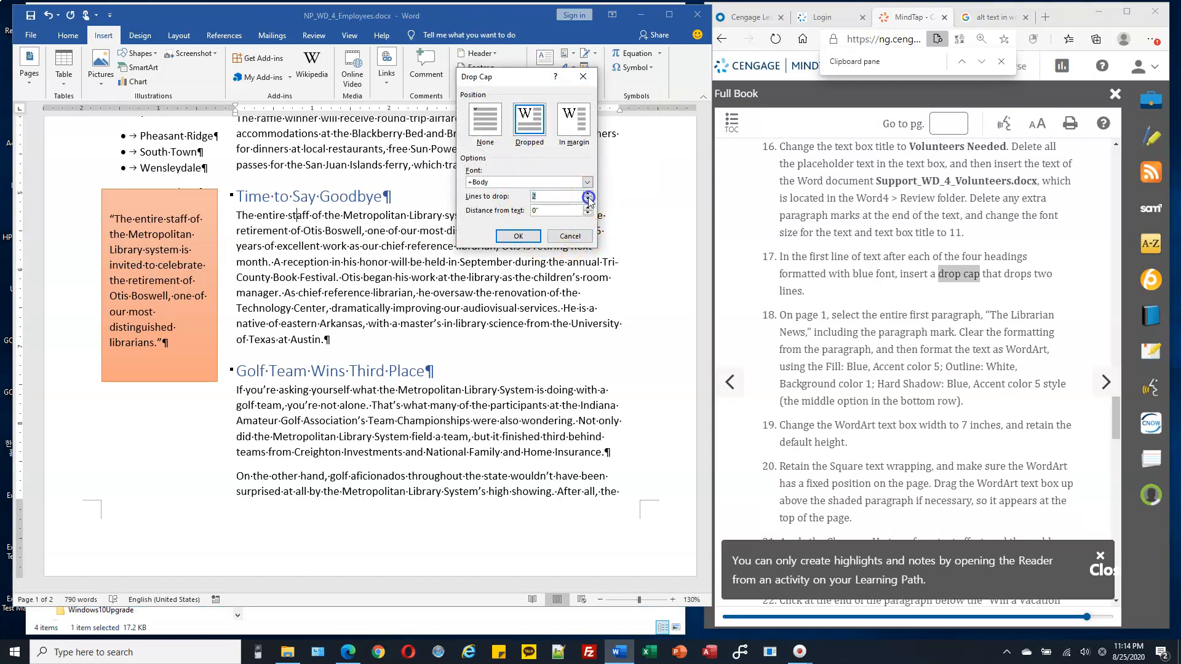
click(518, 236)
Insert a Dropped drop cap spanning 2 lines in the first paragraph under "Golf Team Wins Third Place".
scroll(335, 279, down, 3)
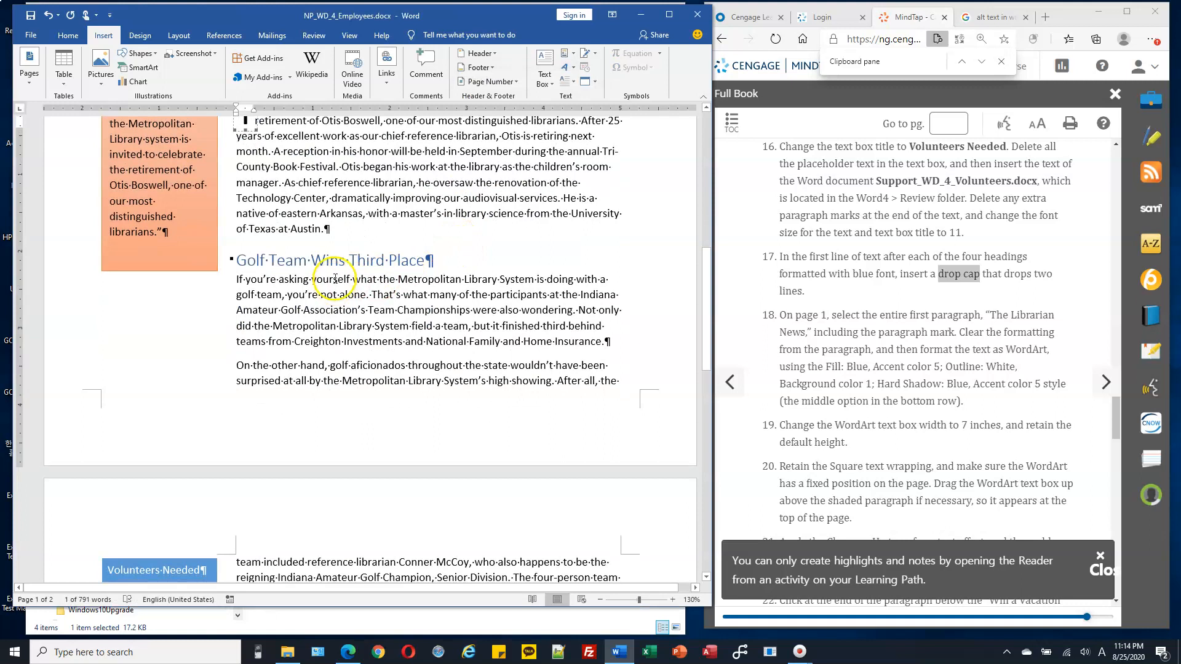
click(323, 279)
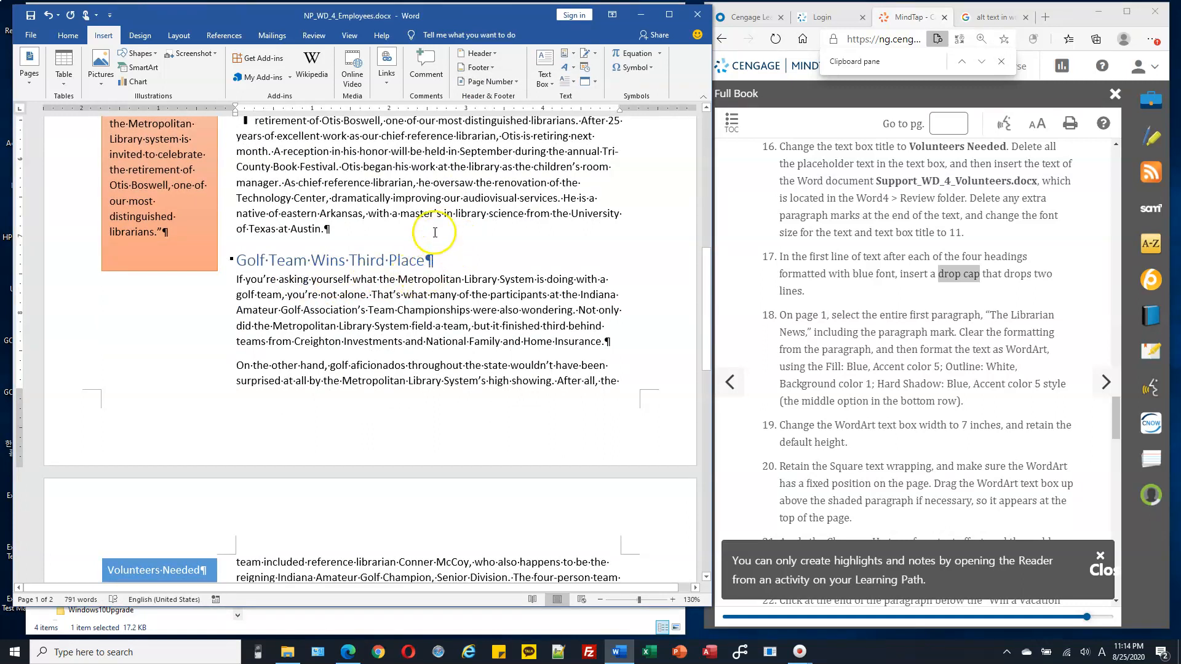
click(571, 82)
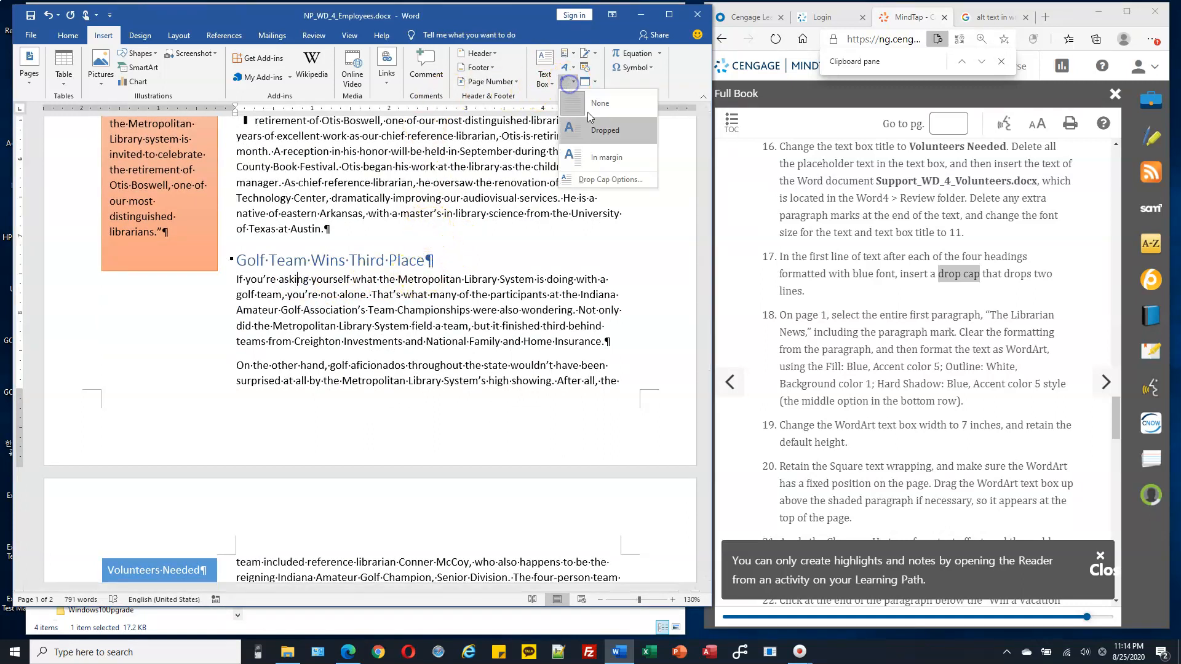
click(618, 180)
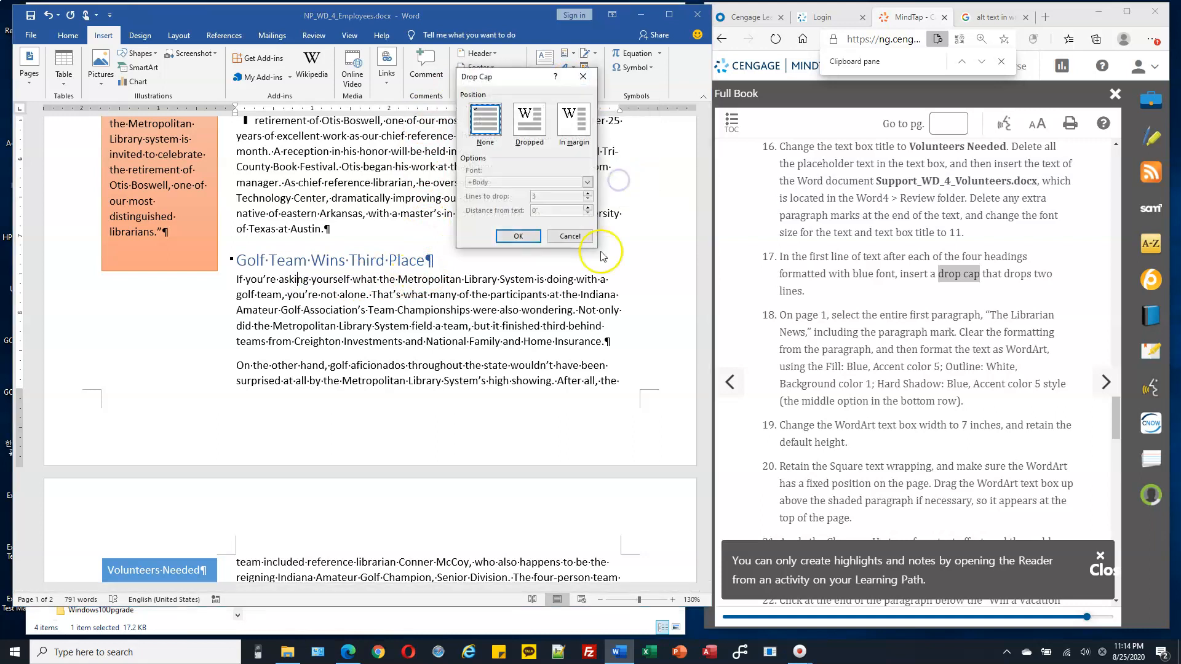
click(529, 123)
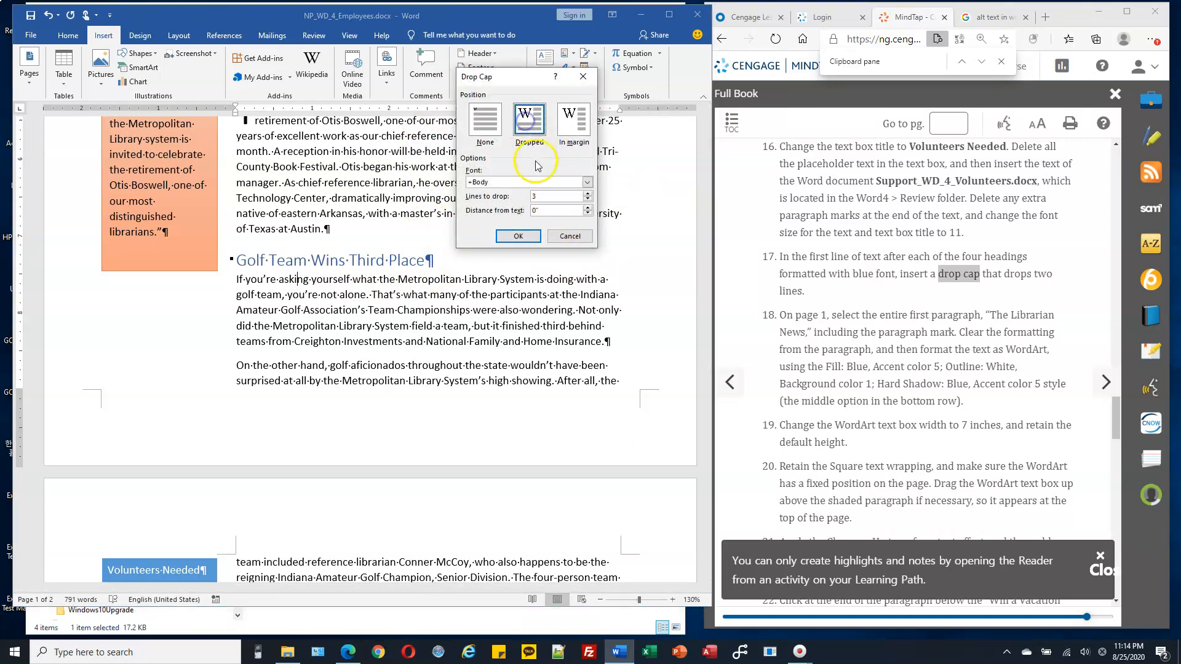
click(588, 200)
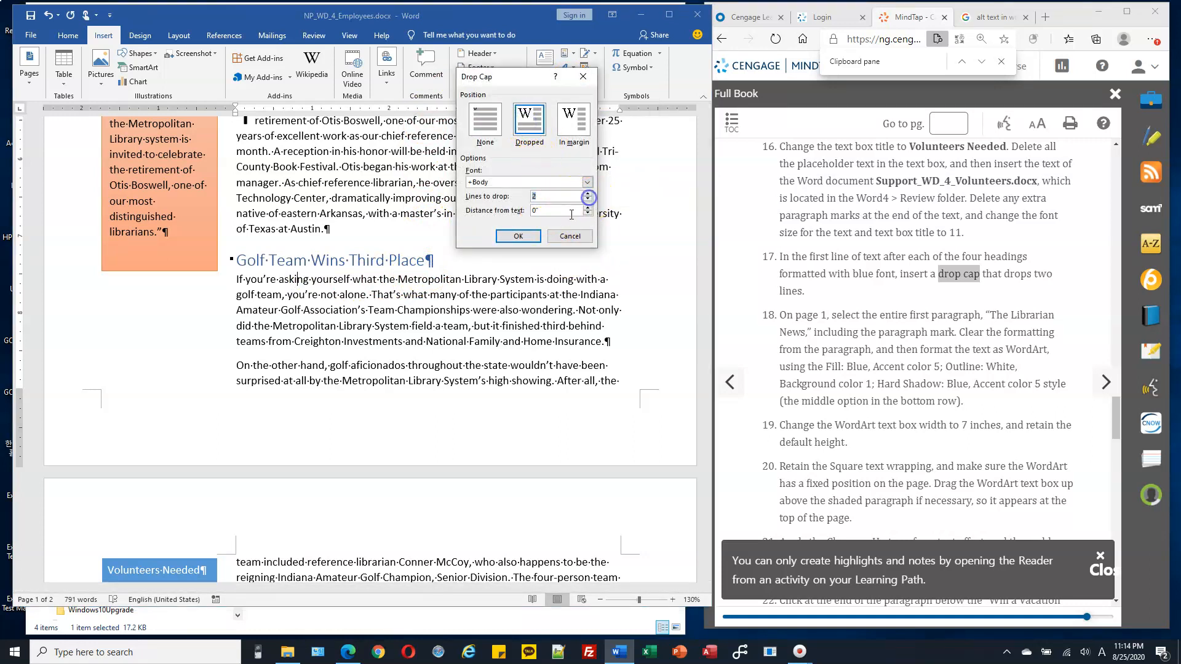
click(518, 236)
Insert a Dropped drop cap spanning 2 lines in the paragraph under the last blue heading on page 2.
scroll(372, 310, down, 8)
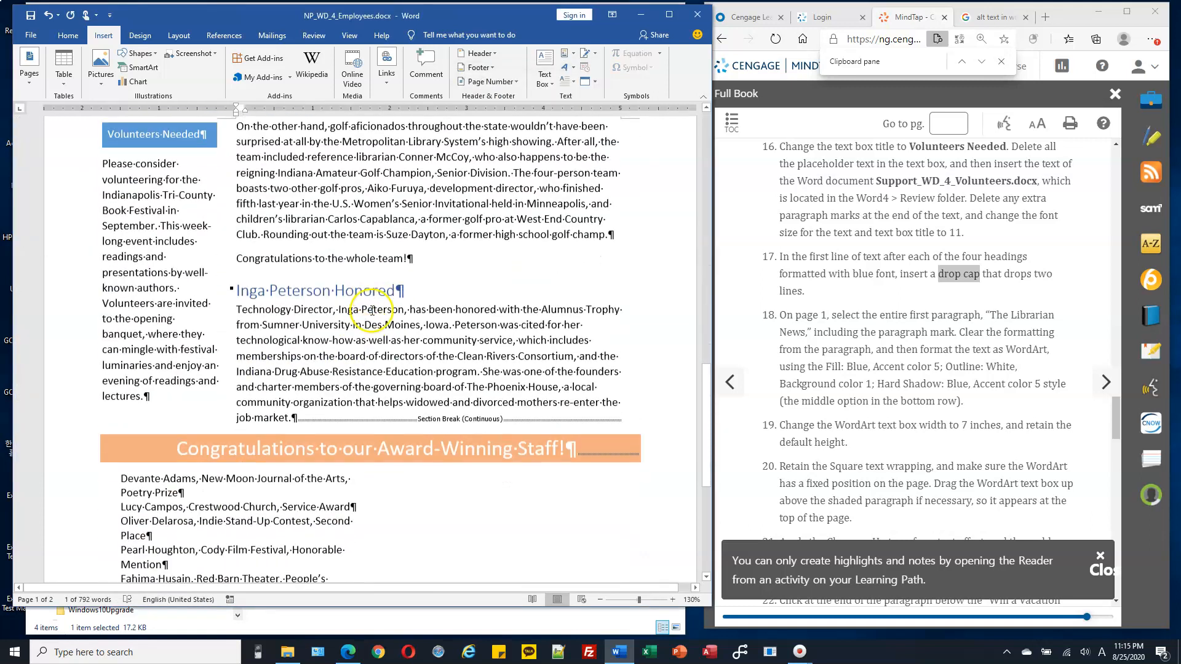
click(316, 303)
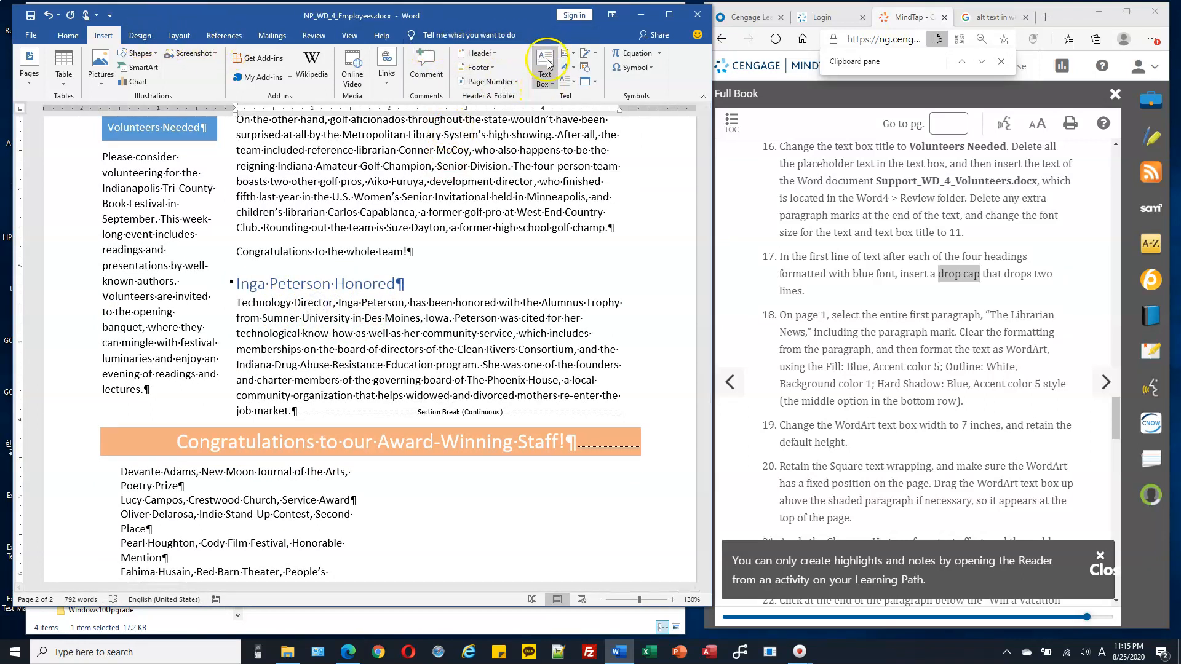
click(572, 84)
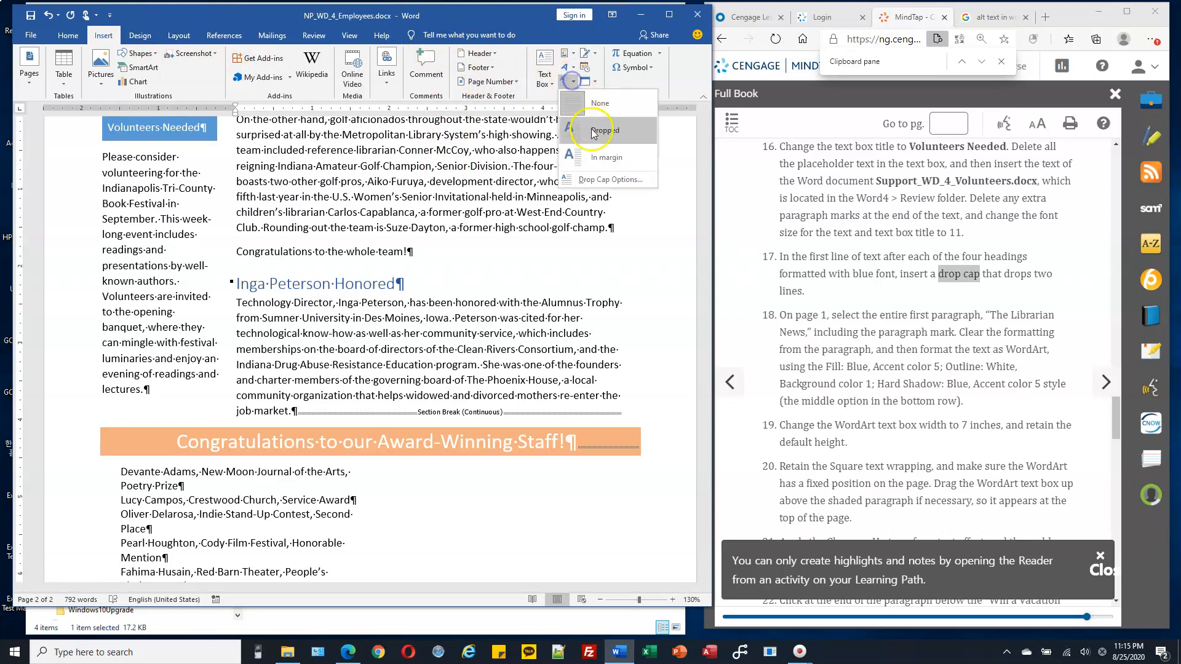
click(616, 180)
click(529, 121)
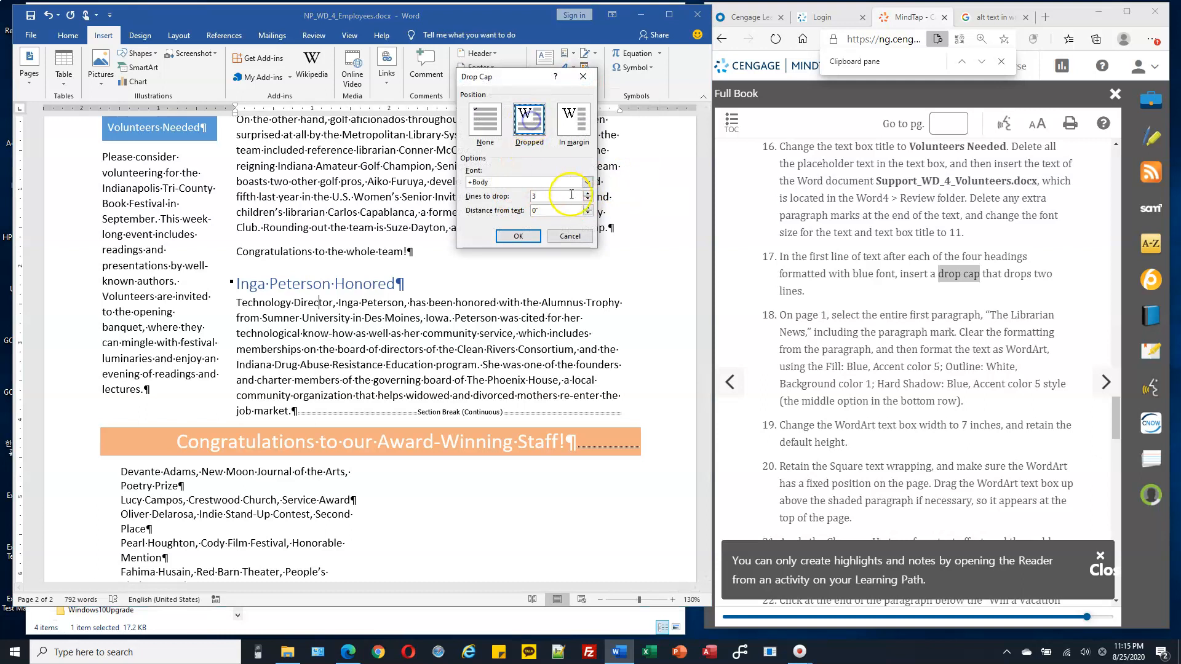
click(588, 200)
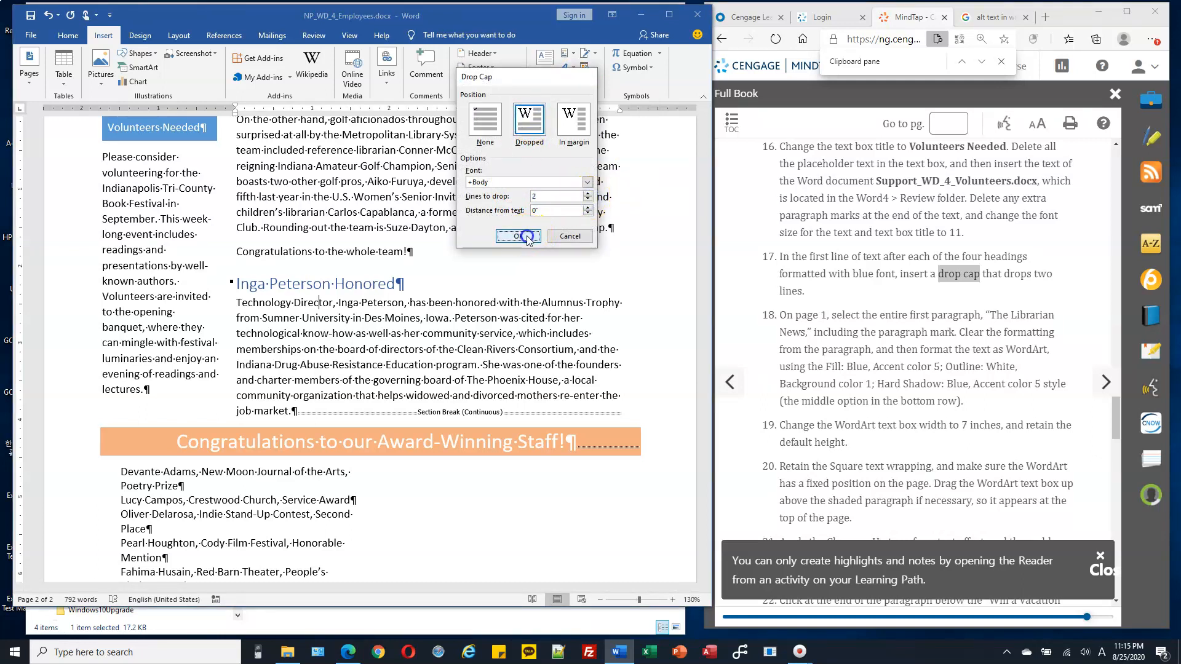
click(529, 238)
Examine the drop caps on both pages and the textbook's instruction about selecting the first paragraph on page 1.
scroll(541, 178, up, 7)
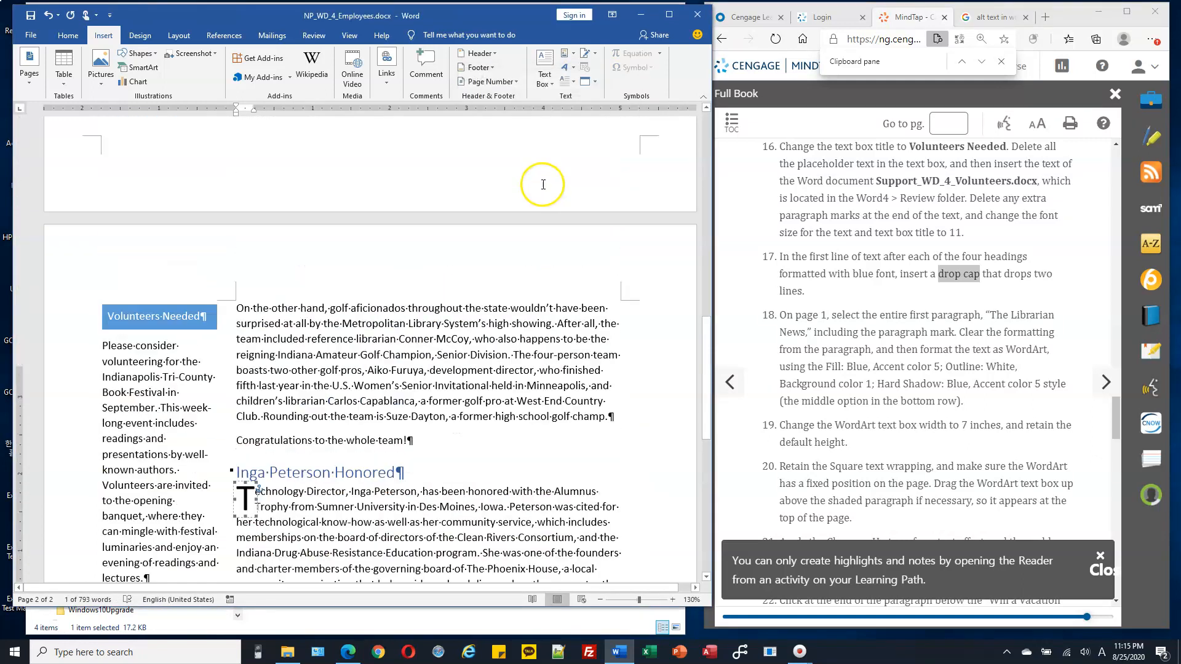
scroll(552, 172, down, 3)
scroll(552, 172, down, 2)
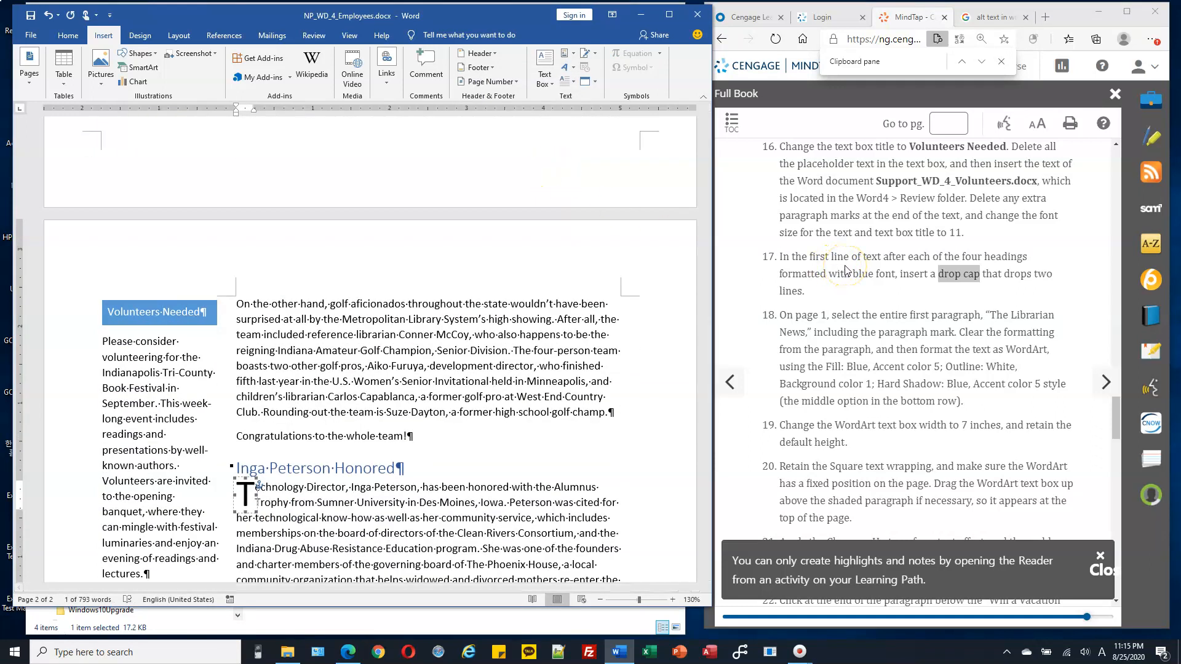
click(805, 316)
scroll(534, 303, up, 6)
scroll(534, 303, up, 10)
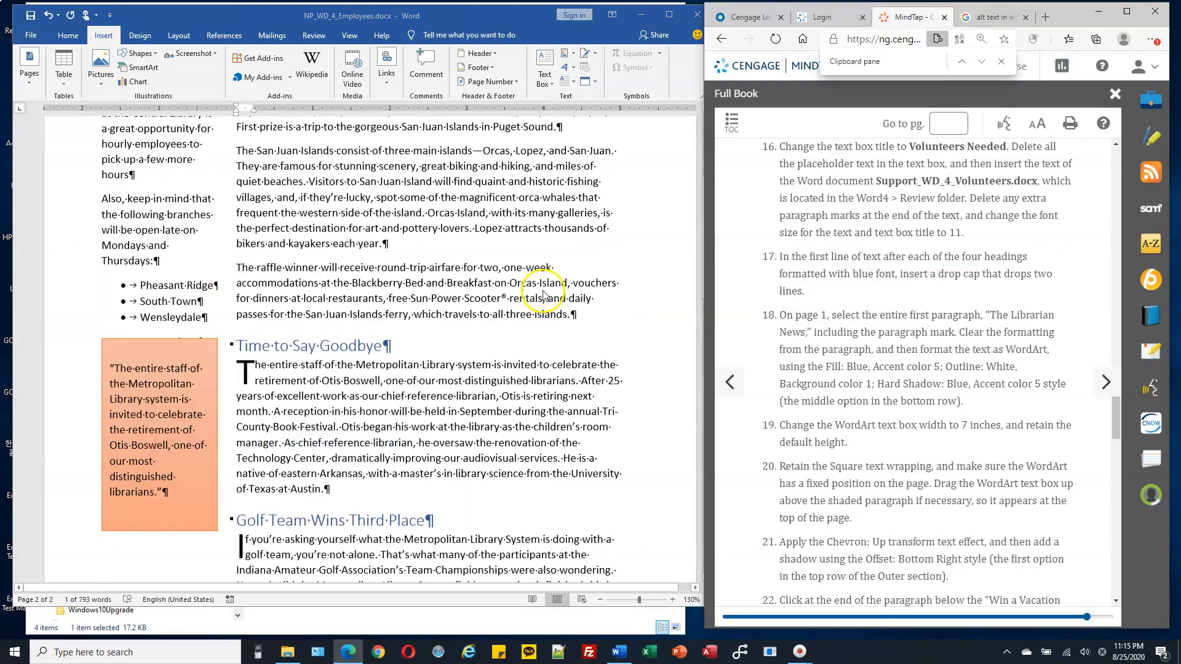
drag(836, 315, 972, 315)
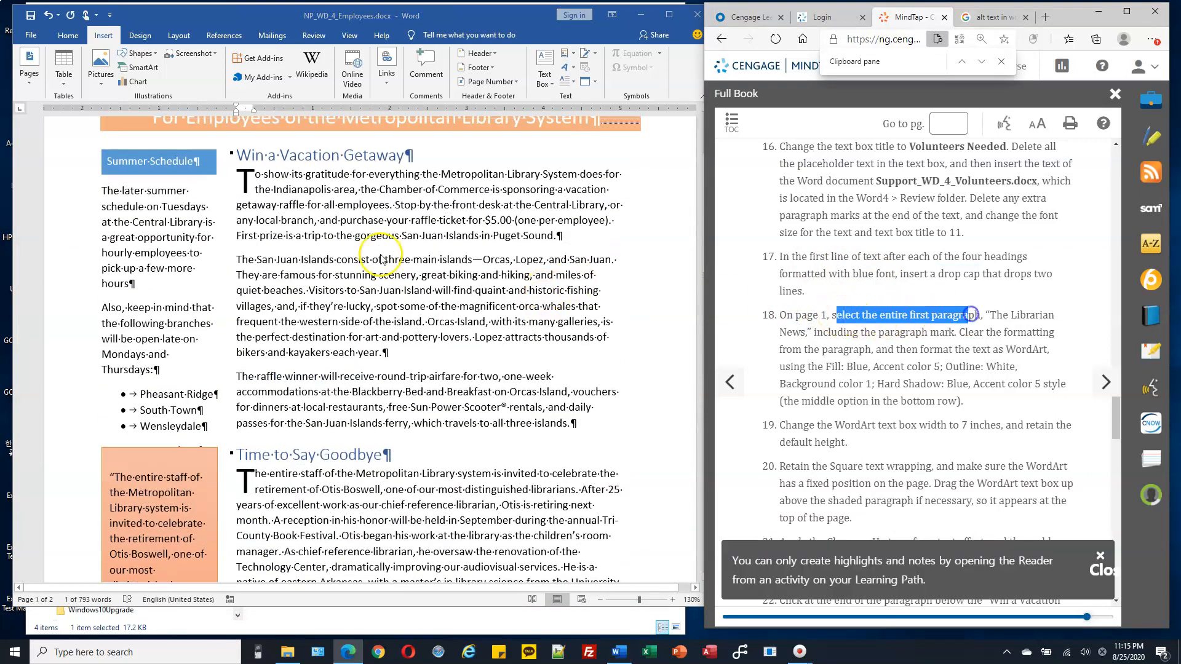
click(363, 225)
scroll(363, 224, up, 3)
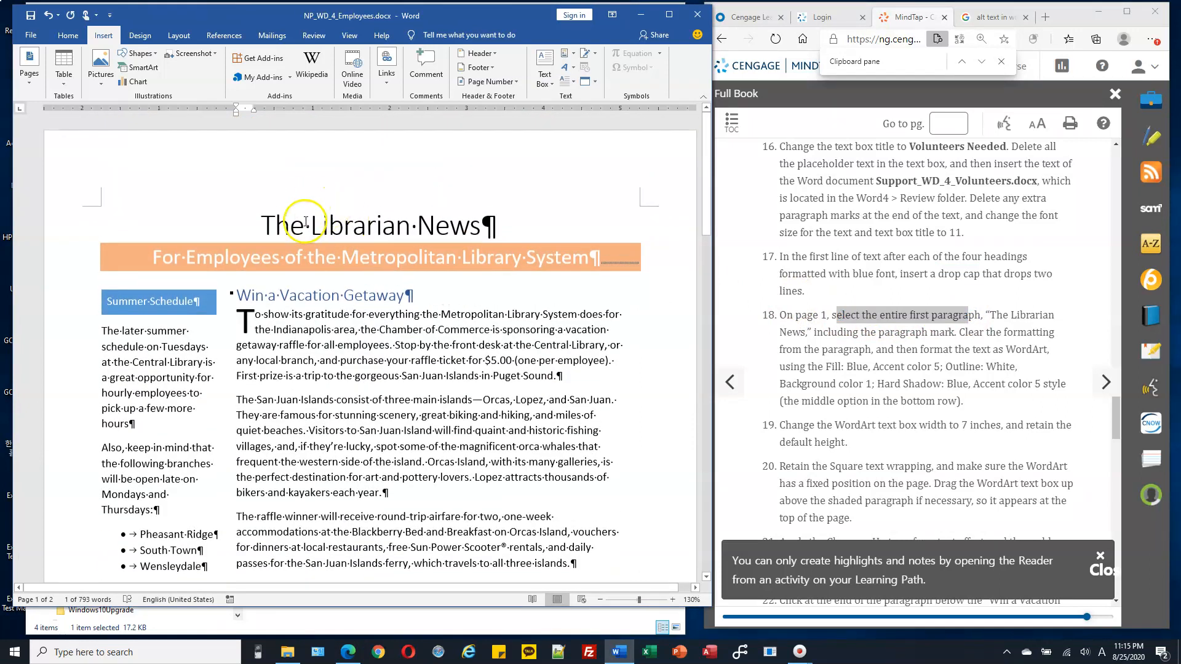
Try out ways of selecting the whole "The Librarian News" paragraph together with its paragraph mark.
click(74, 226)
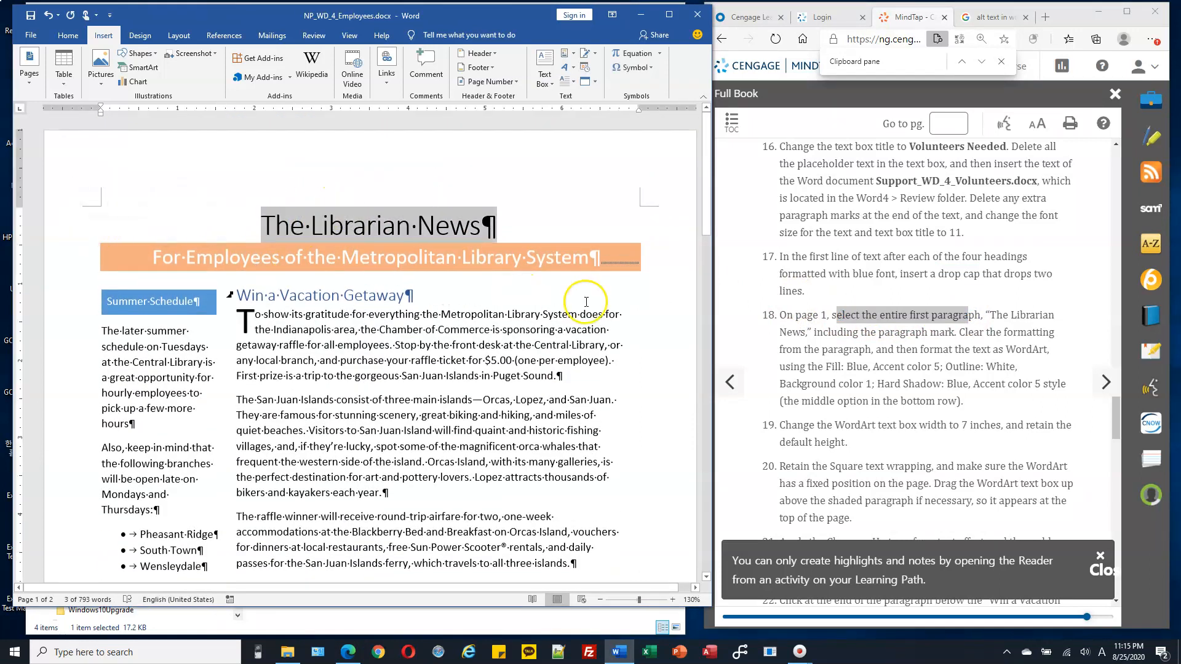
click(496, 226)
double_click(496, 225)
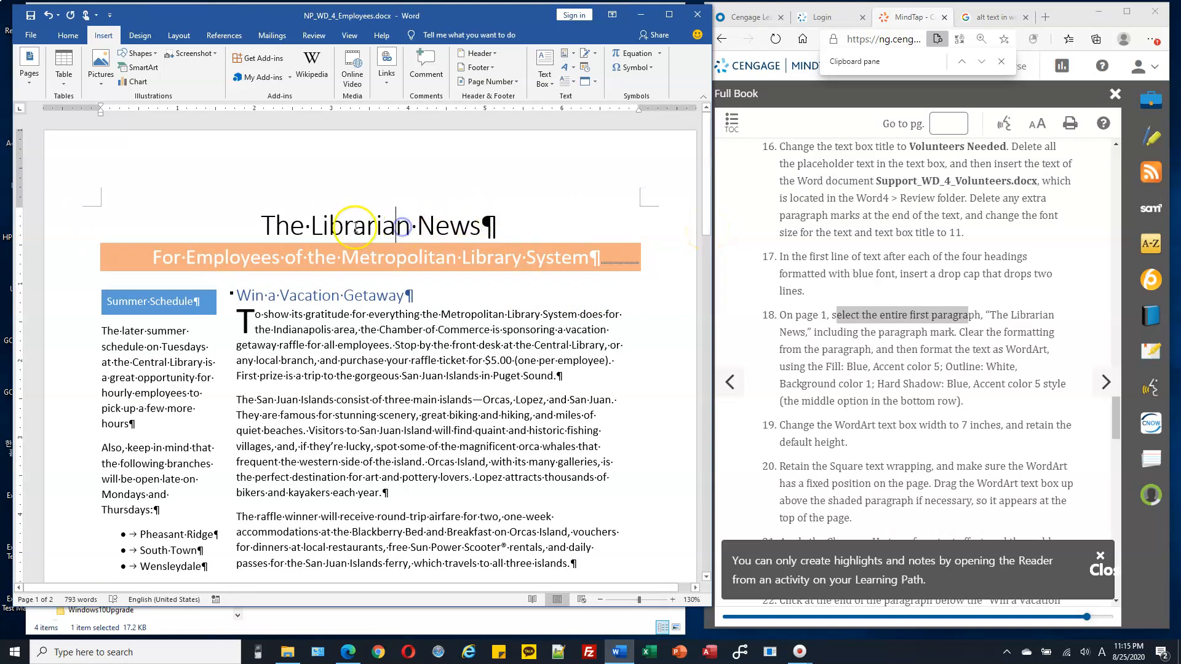
click(80, 227)
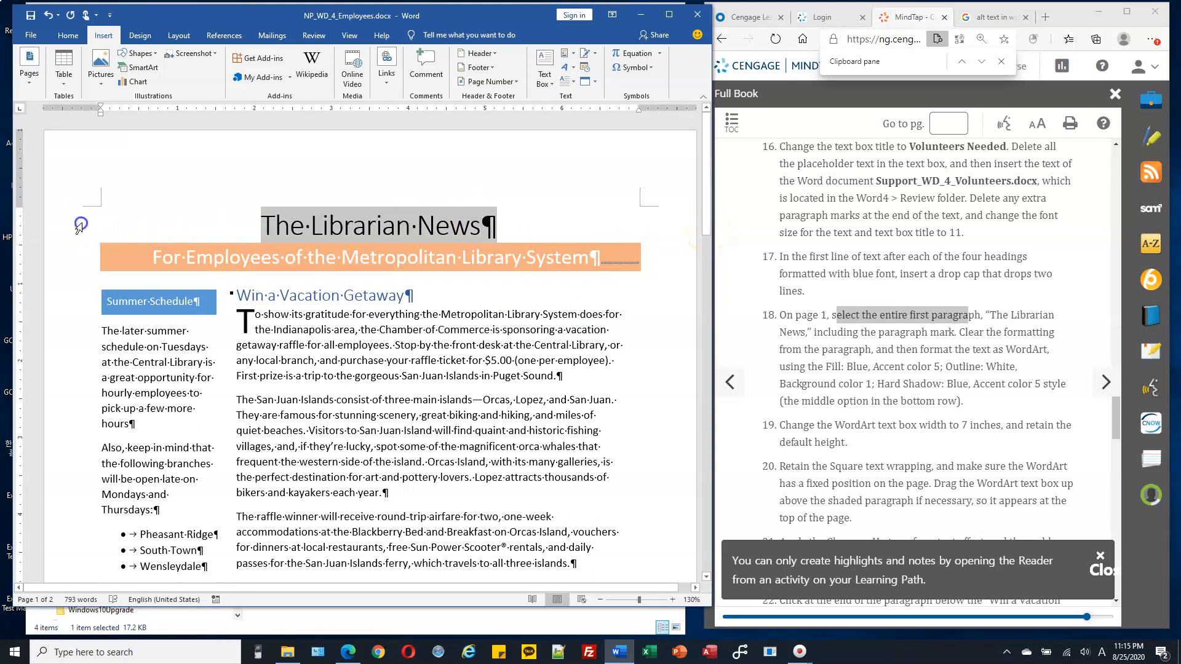
double_click(597, 260)
click(502, 260)
double_click(444, 262)
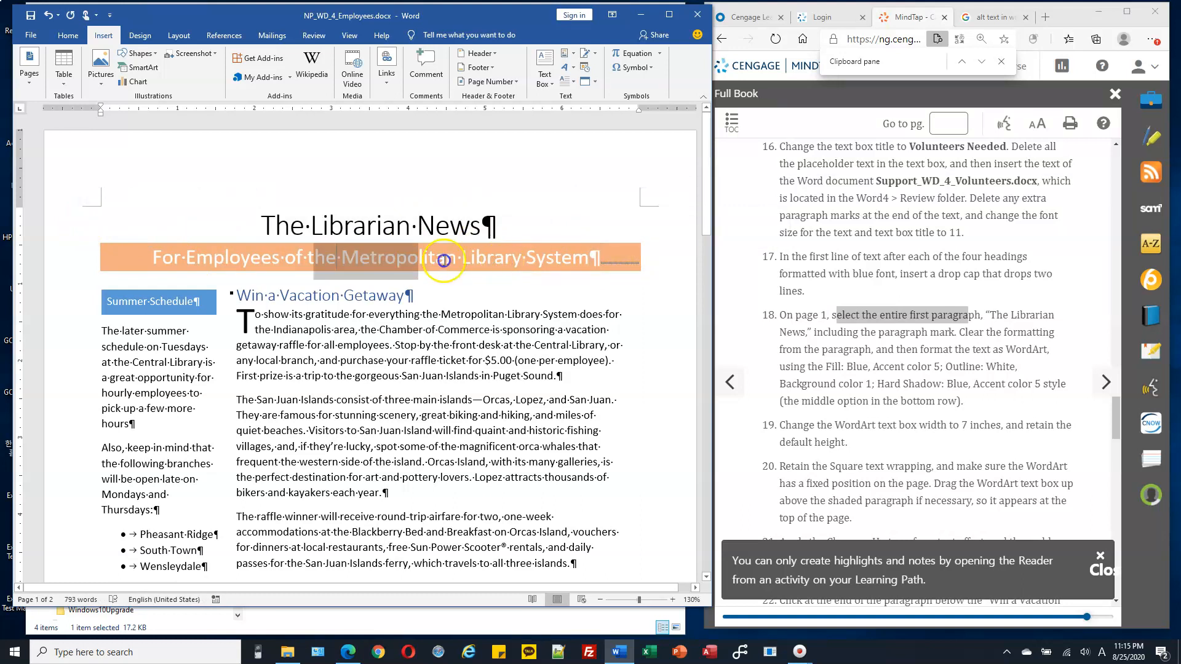
click(363, 296)
click(92, 226)
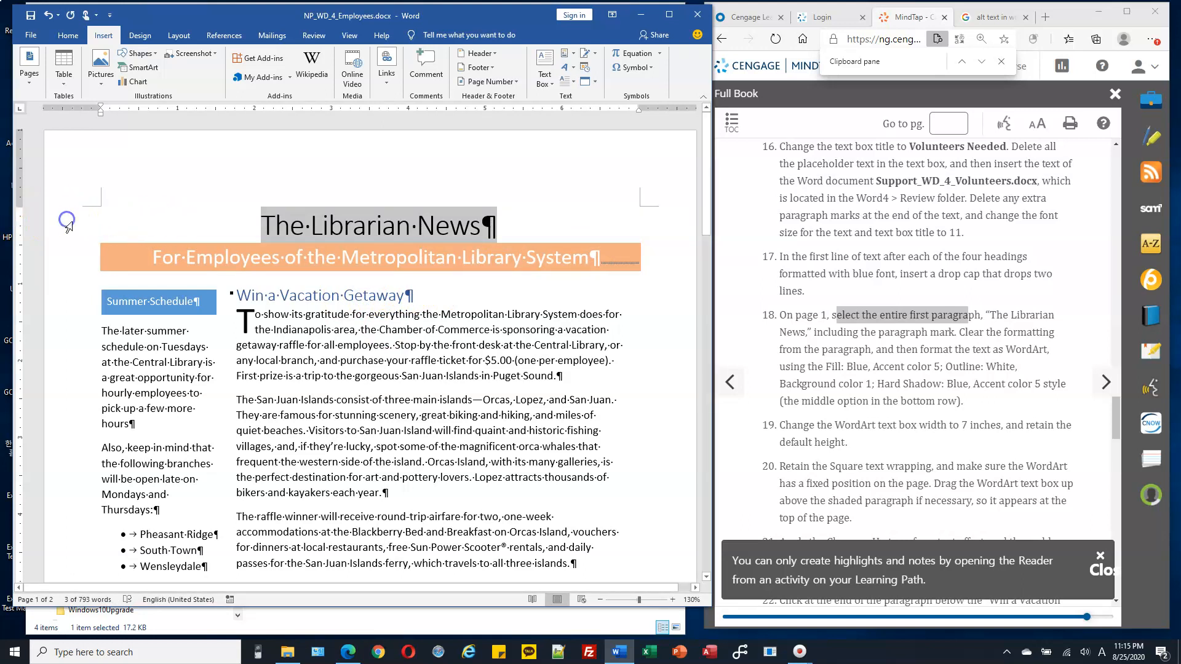
Select the entire "The Librarian News" paragraph, including its paragraph mark, and clear all its formatting.
click(935, 333)
drag(831, 315, 954, 333)
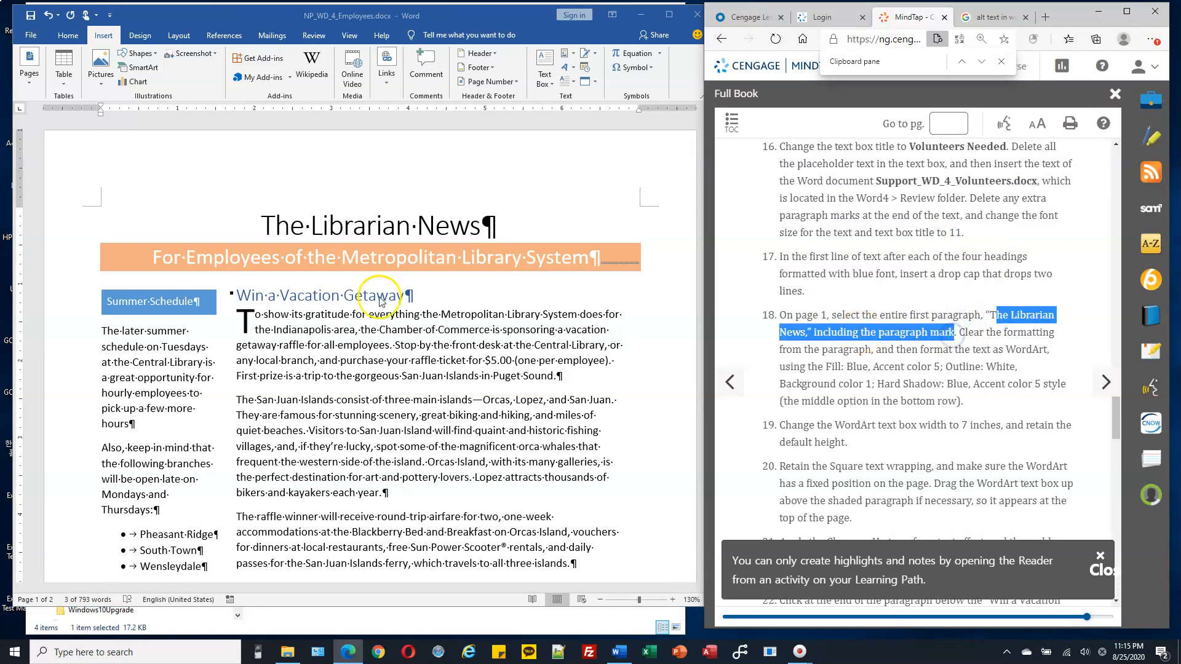
click(75, 225)
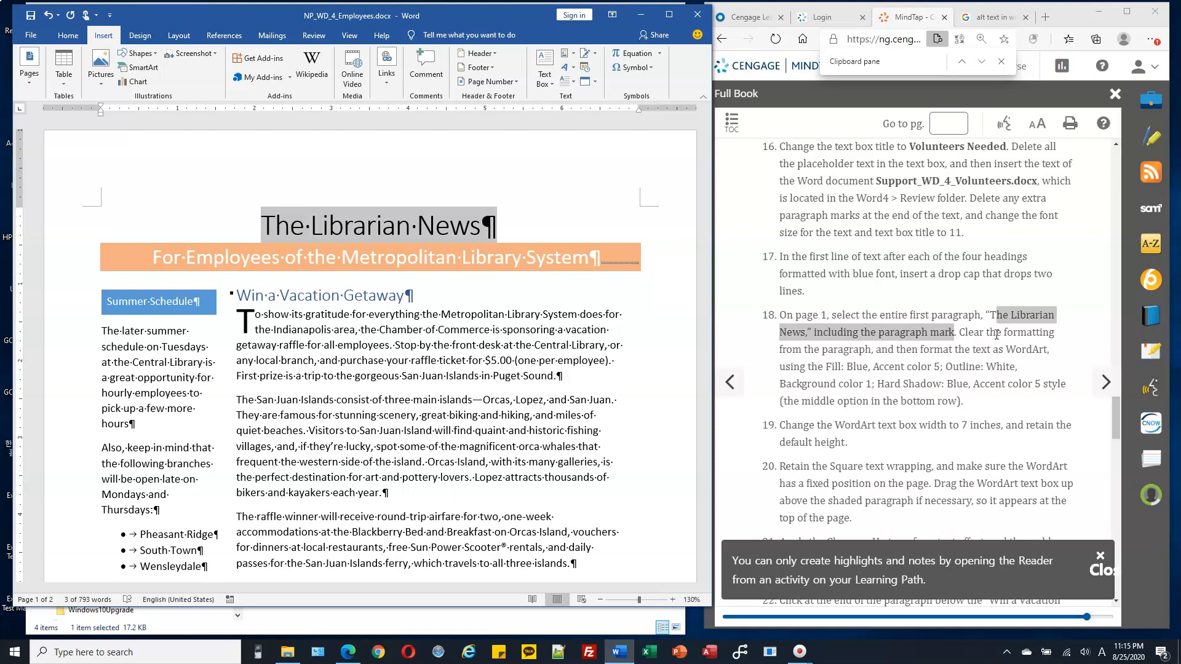
click(67, 38)
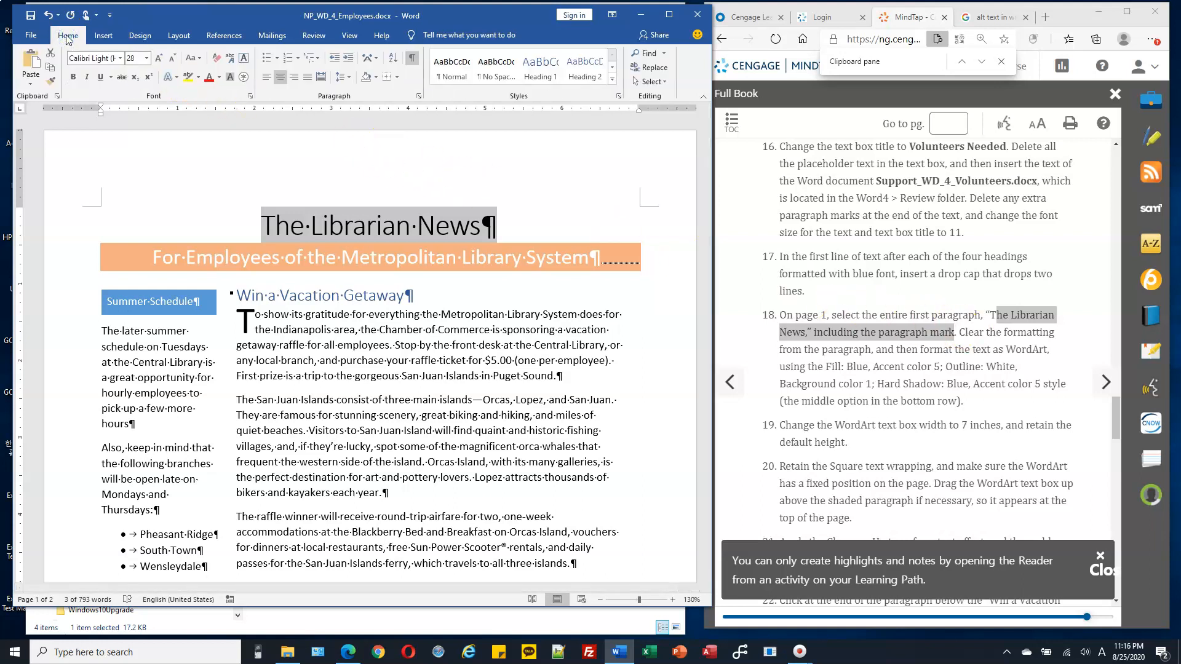
click(215, 98)
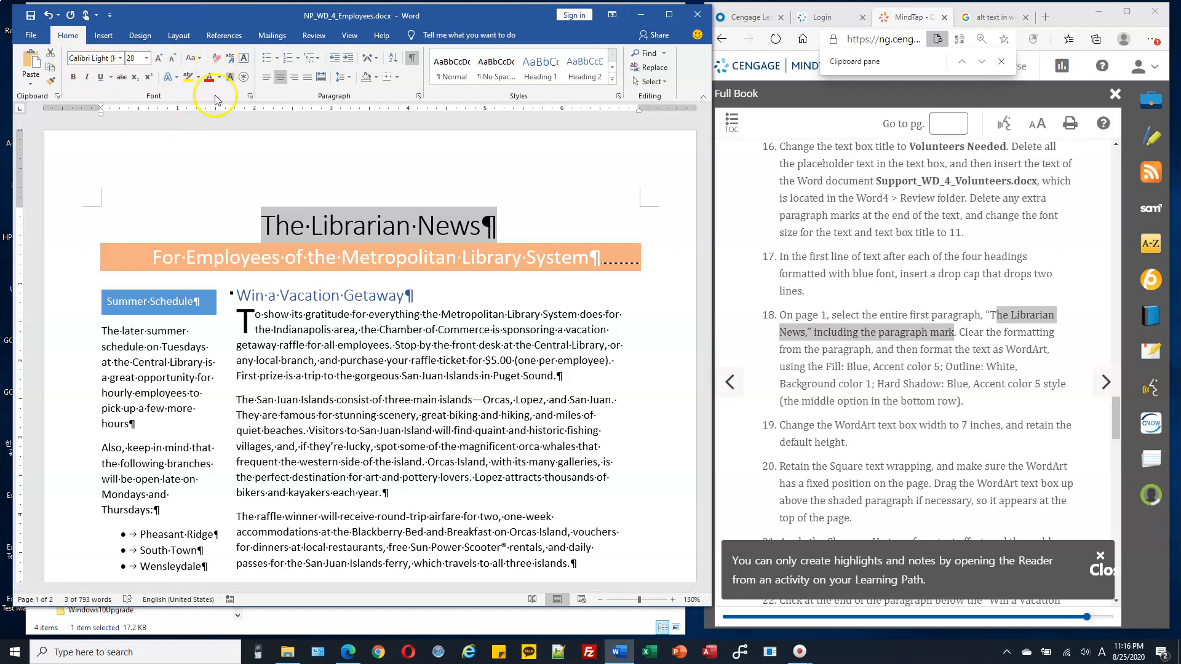
click(216, 58)
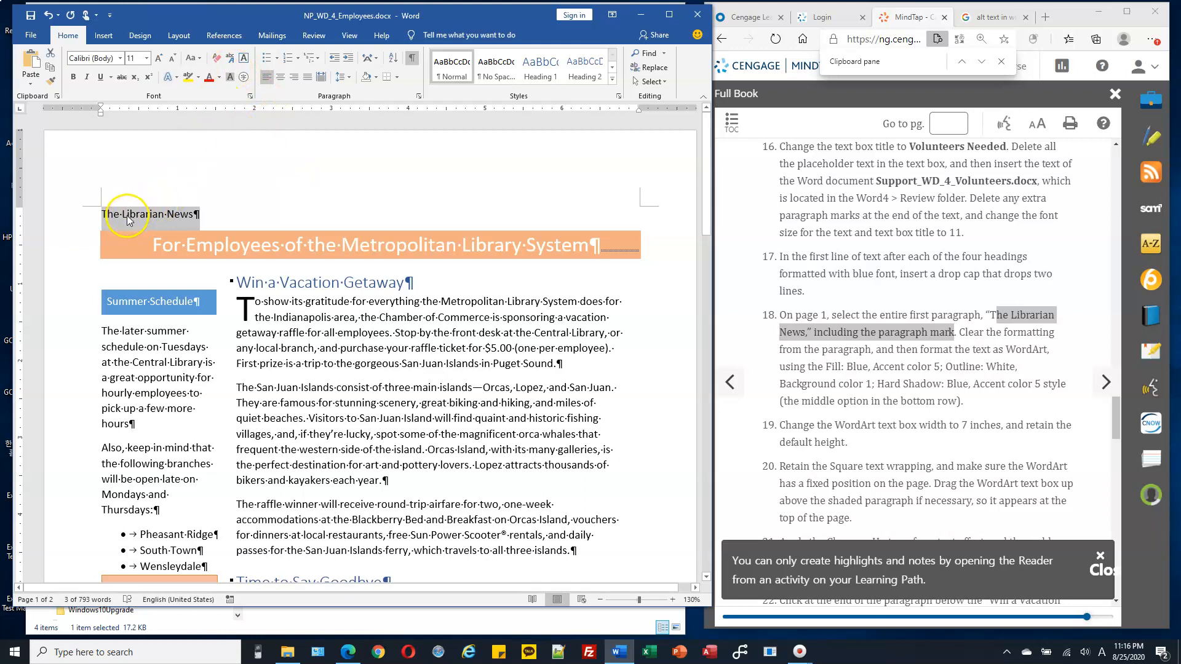
Format "The Librarian News" as WordArt with Fill: Blue, Accent color 5; Outline: White, Background color 1; Hard Shadow: Blue, Accent color 5.
drag(965, 333, 1052, 359)
click(78, 215)
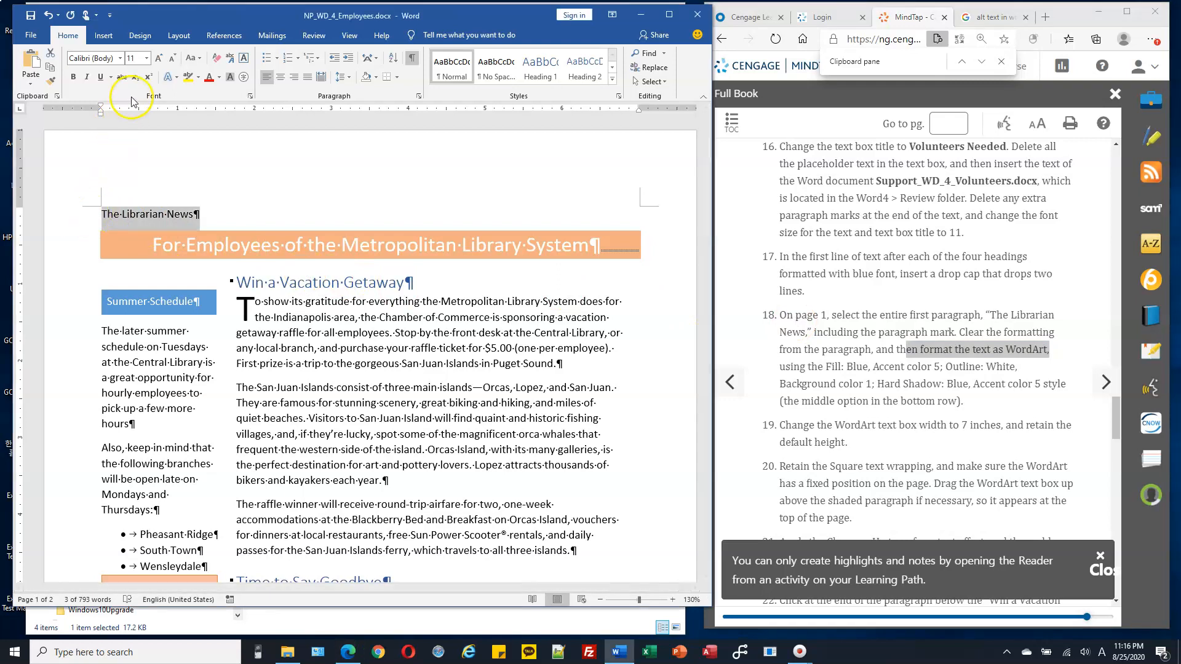
click(114, 40)
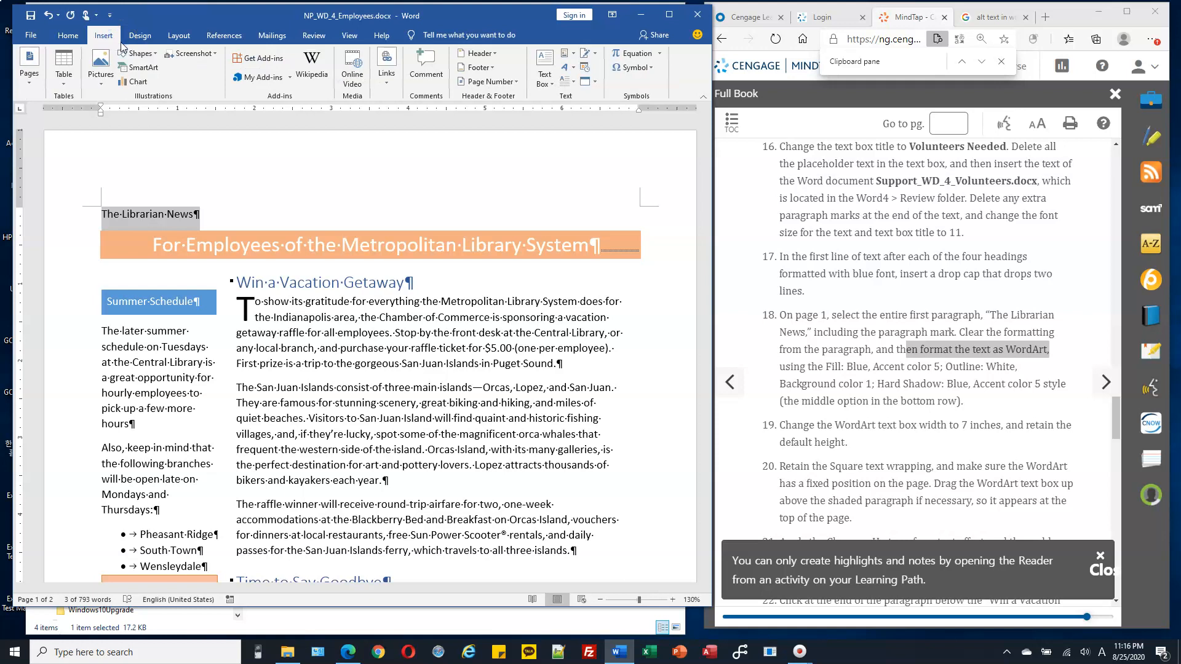
click(571, 69)
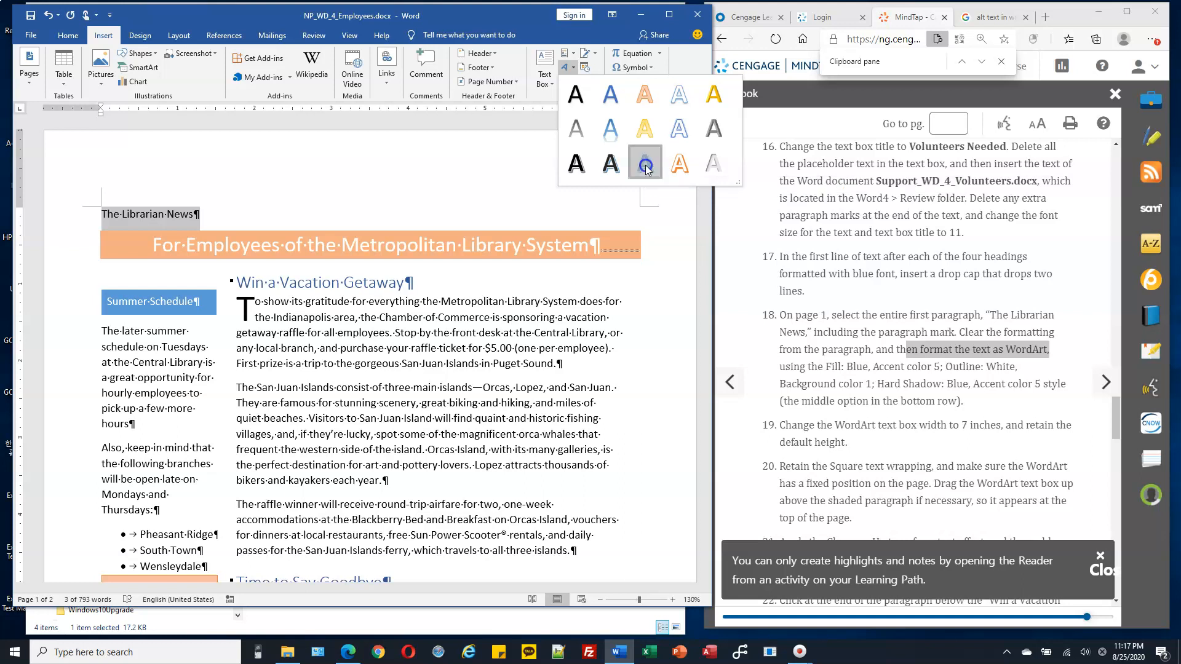
click(644, 165)
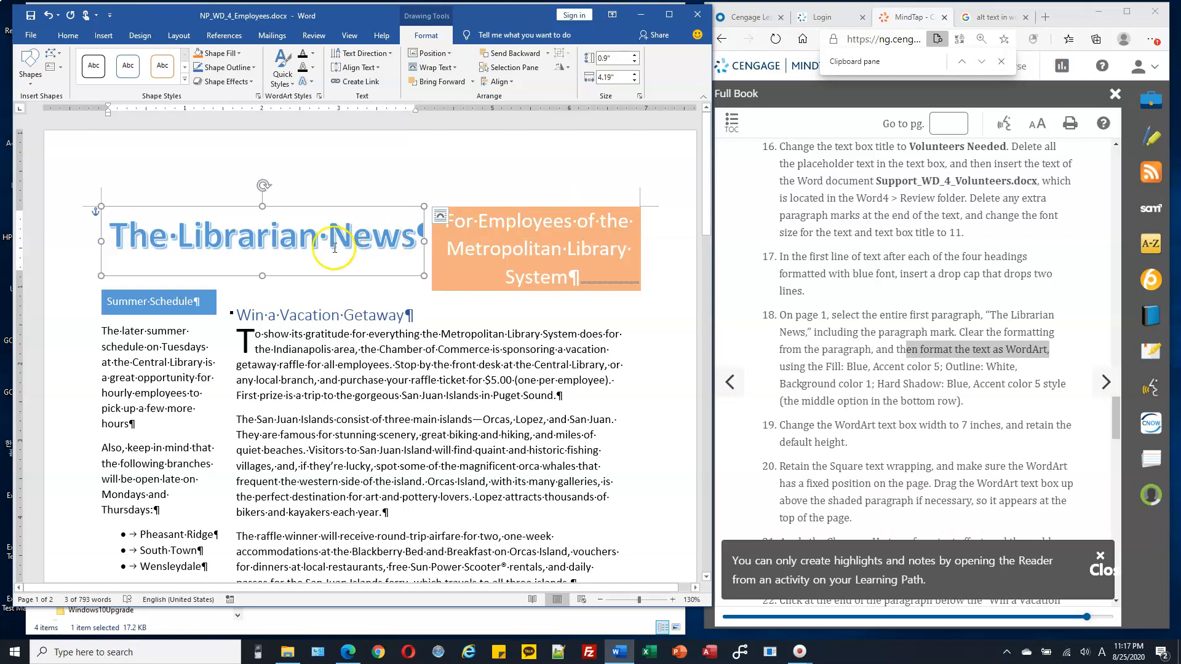
Set the width of the "The Librarian News" WordArt text box to 7 inches, as the textbook requires.
scroll(967, 405, down, 2)
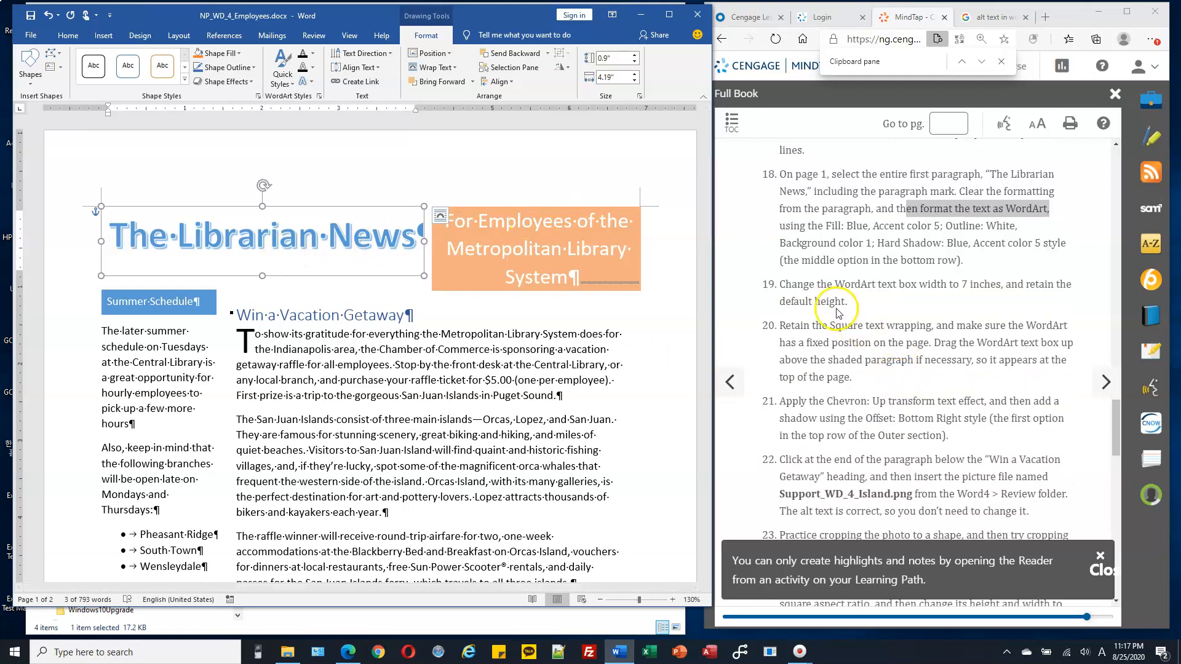
drag(819, 284, 1002, 289)
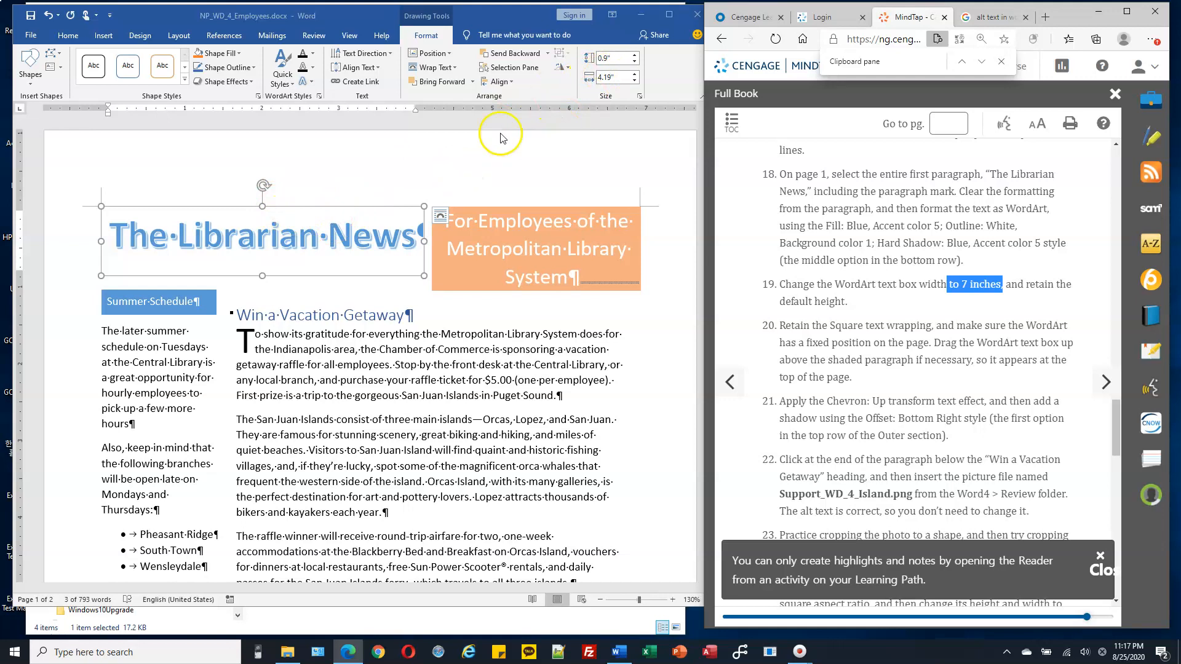
click(624, 76)
drag(623, 77, 614, 80)
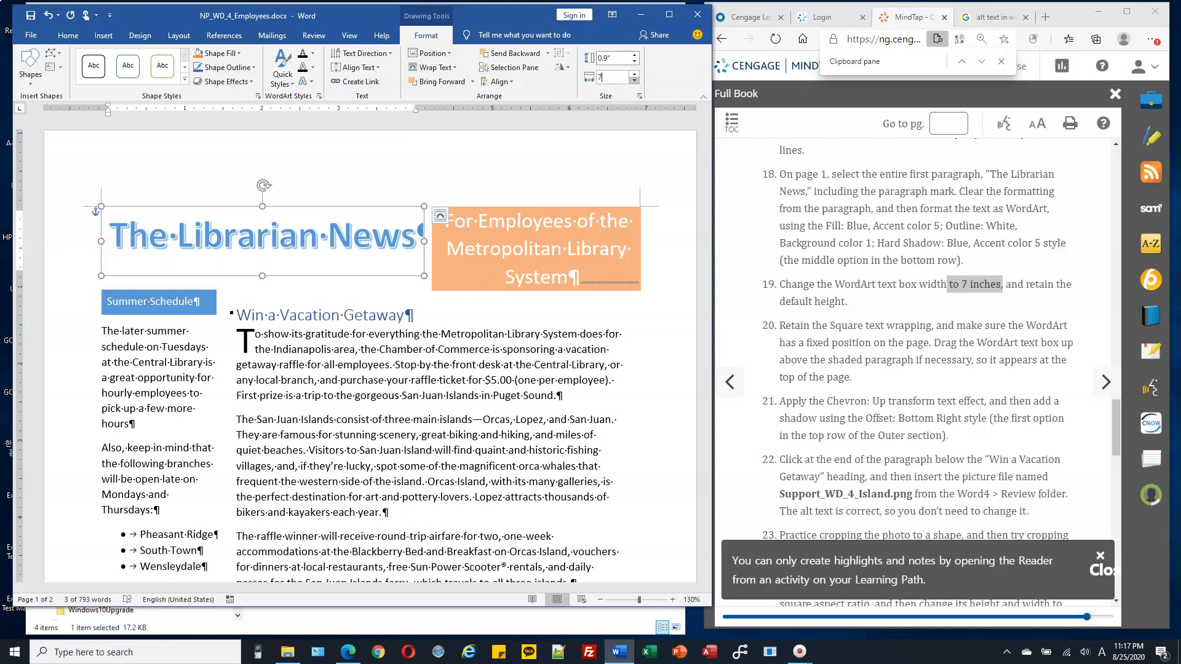
key(Return)
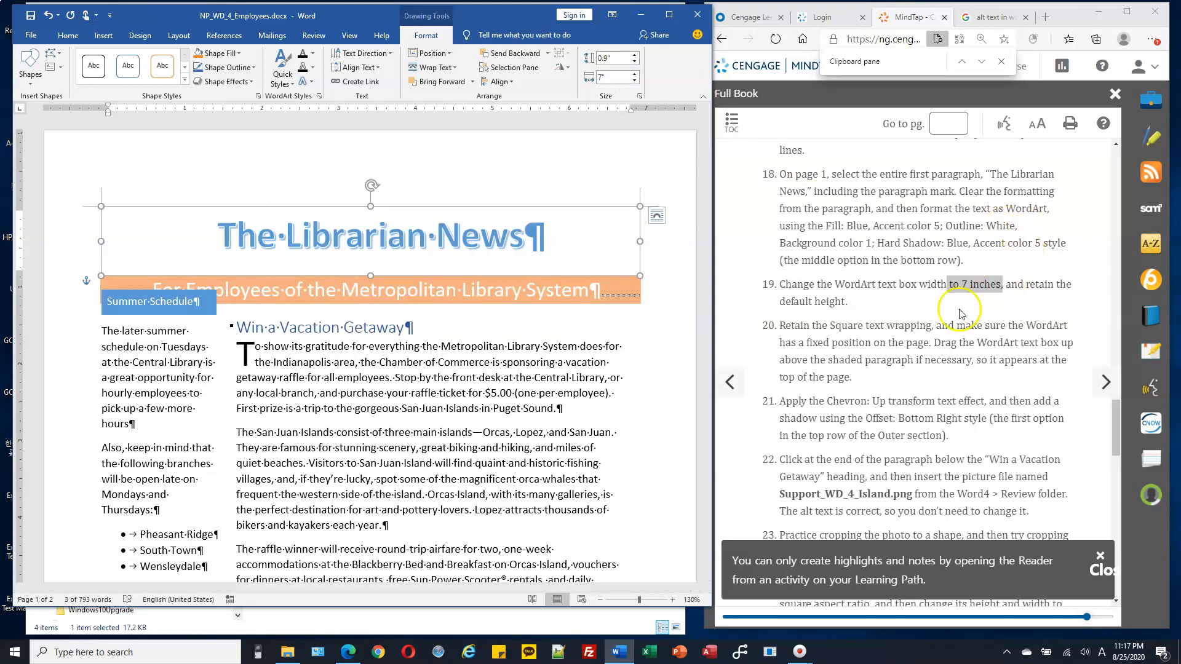
Keep Square text wrapping on the WordArt text box and fix its position on the page.
scroll(856, 319, down, 1)
scroll(857, 320, down, 1)
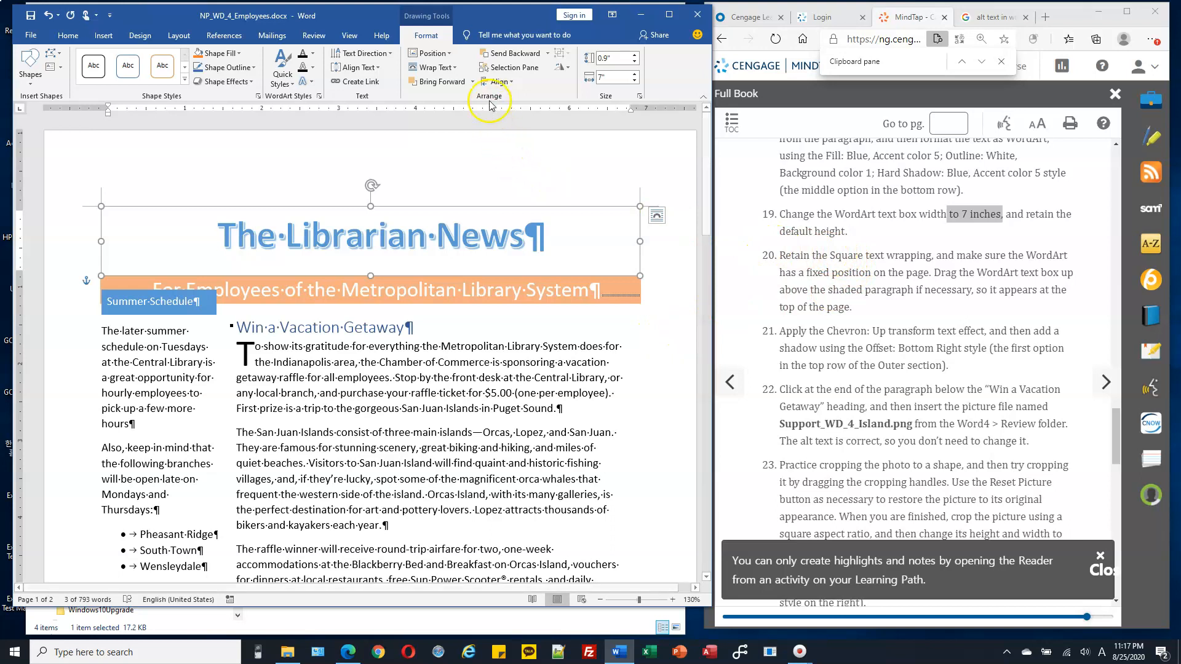
click(456, 68)
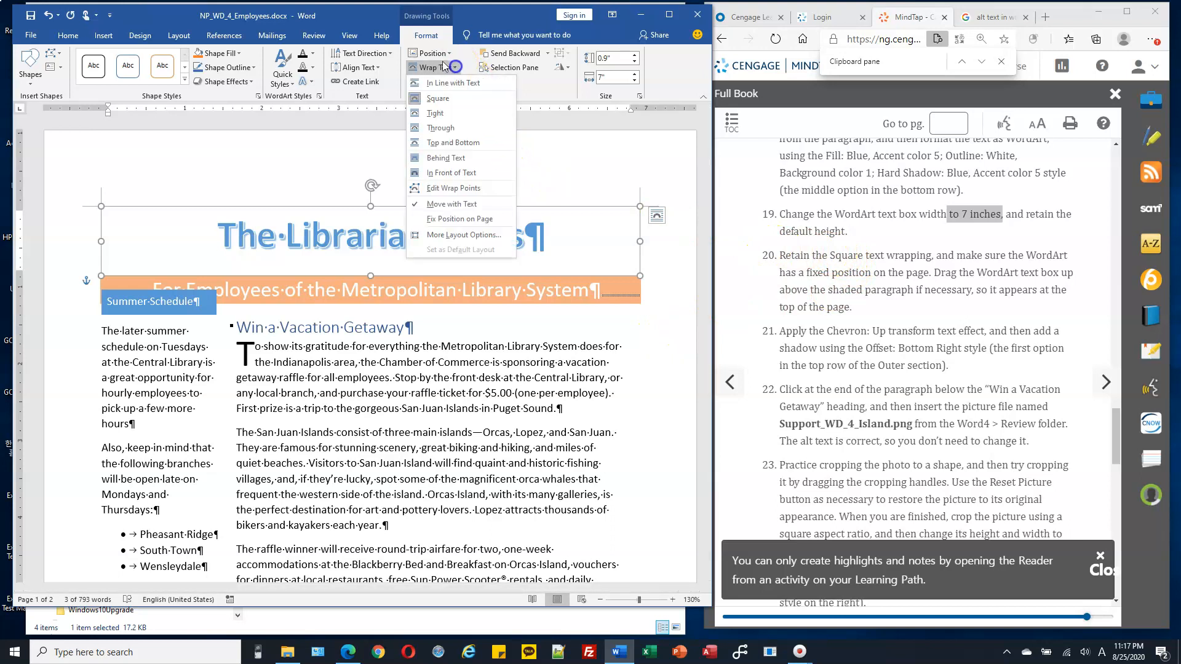
click(438, 102)
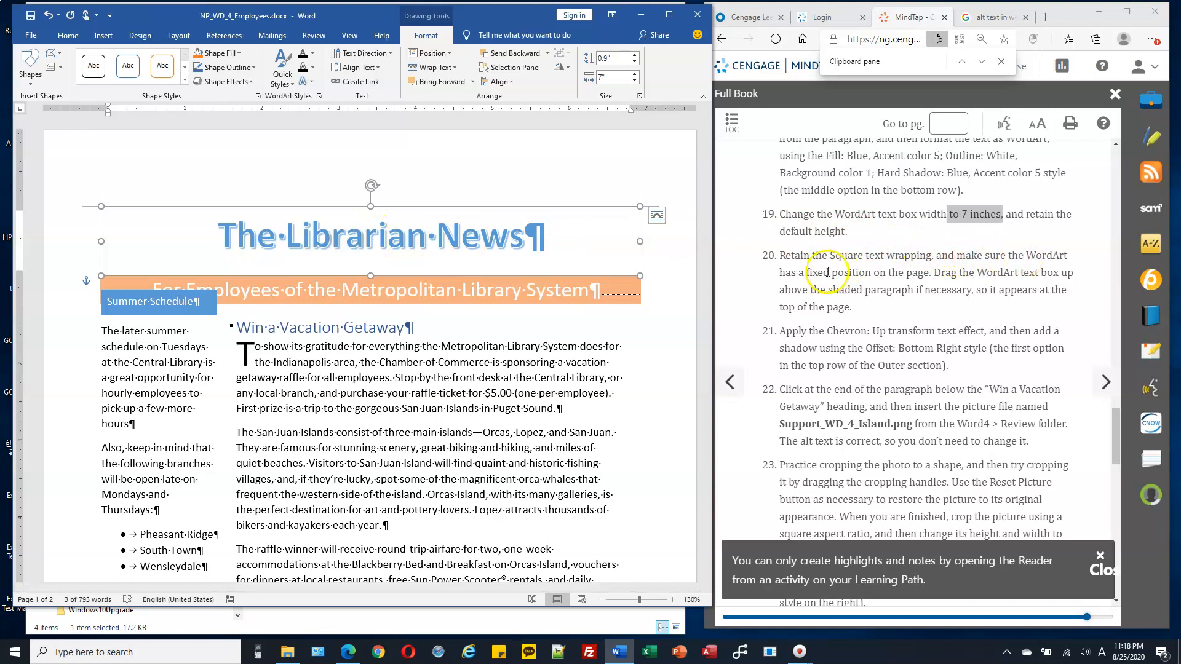
click(455, 72)
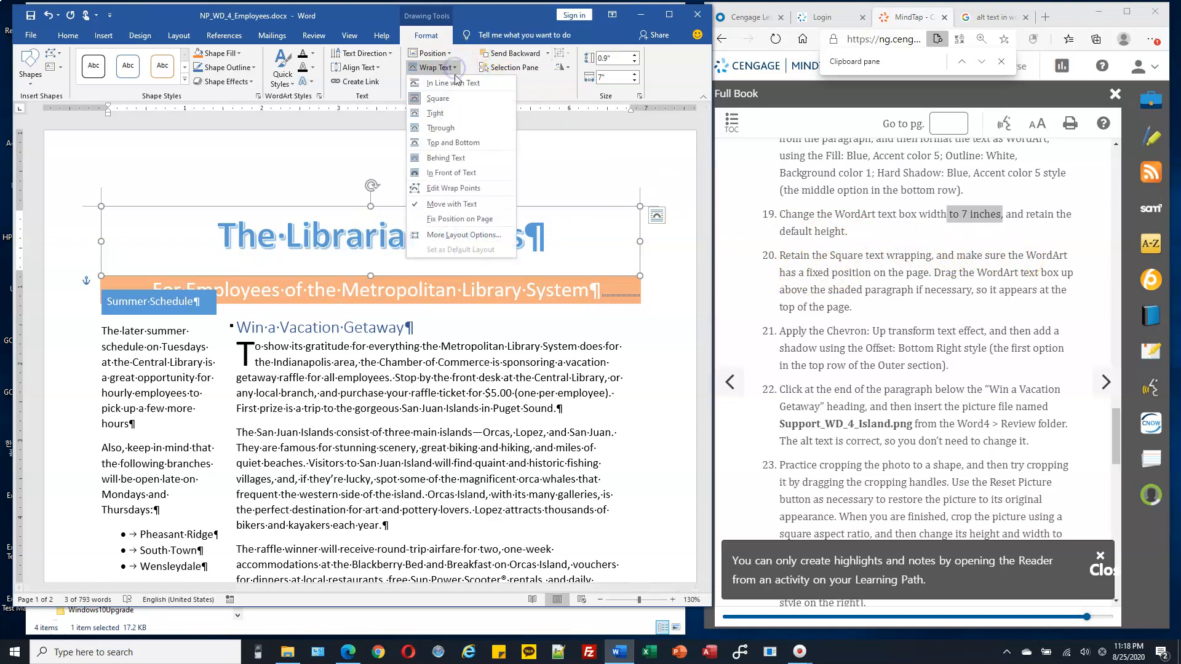
click(478, 223)
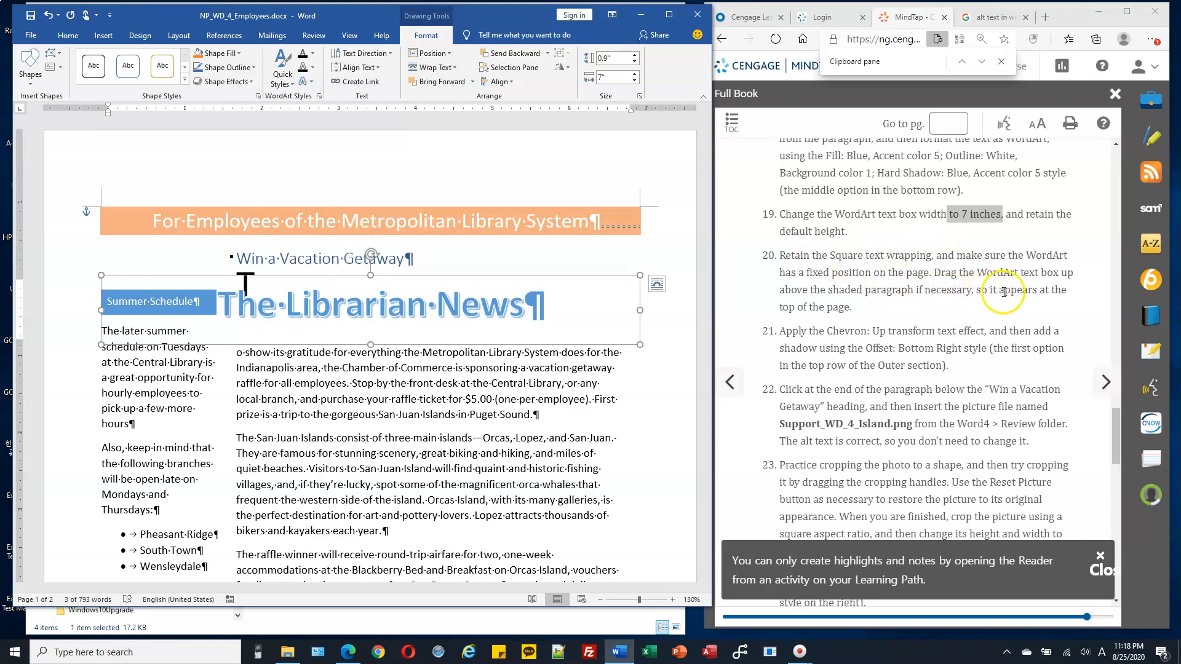
Move the "The Librarian News" WordArt text box above the shaded paragraph to the top of the page.
drag(976, 290, 1000, 311)
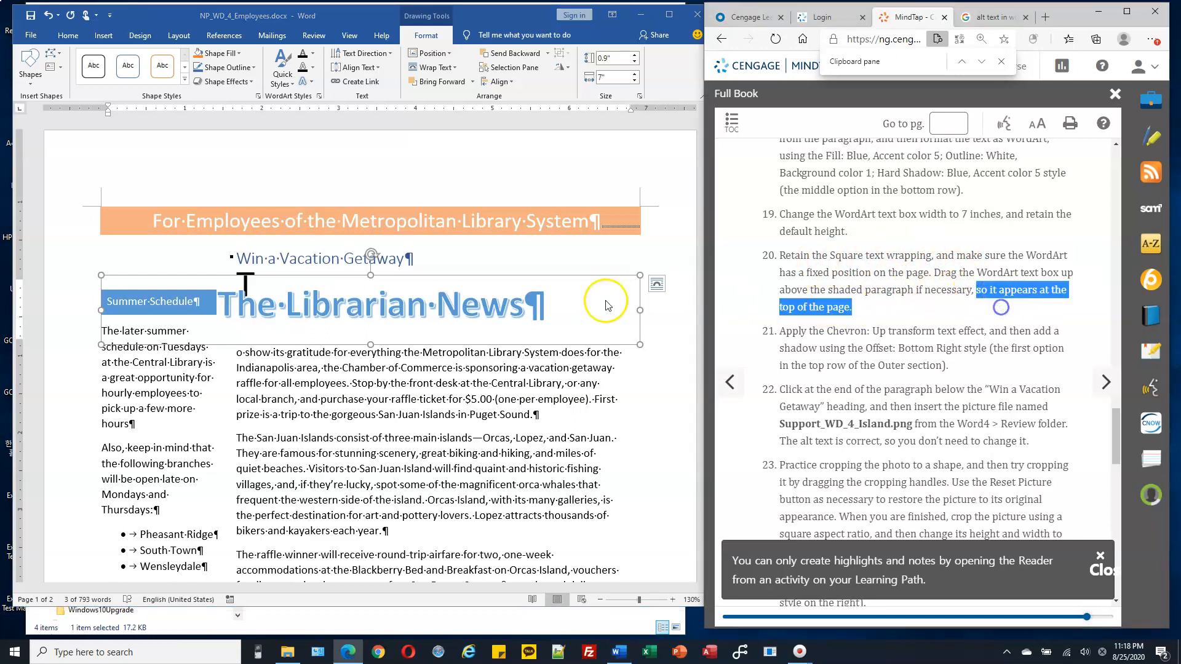
click(483, 267)
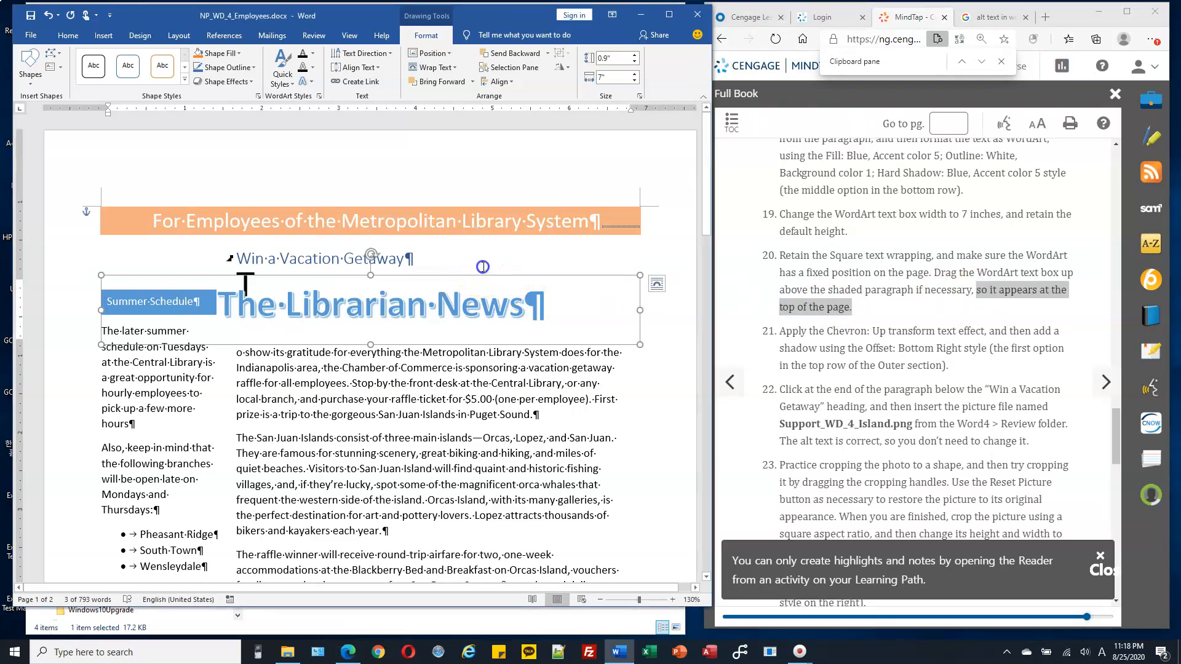
mouse_move(483, 278)
mouse_down()
mouse_move(483, 185)
mouse_move(484, 201)
mouse_up()
click(618, 249)
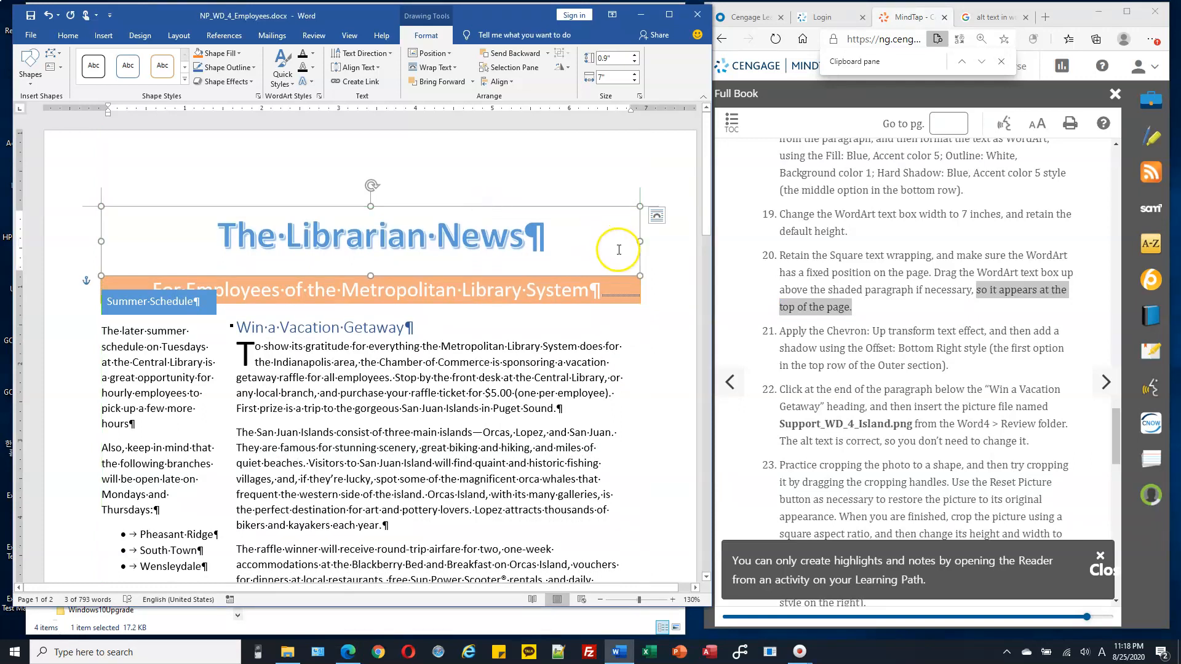
Apply the Chevron: Up transform text effect to the "The Librarian News" WordArt.
click(813, 332)
drag(812, 332, 984, 331)
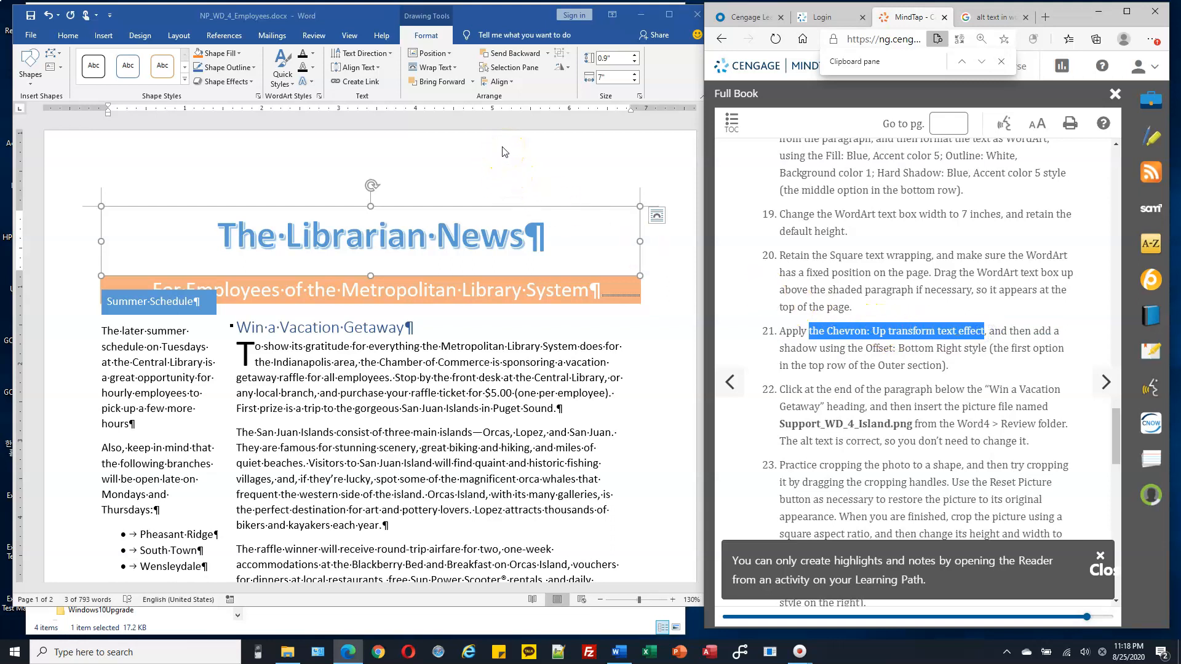
click(305, 85)
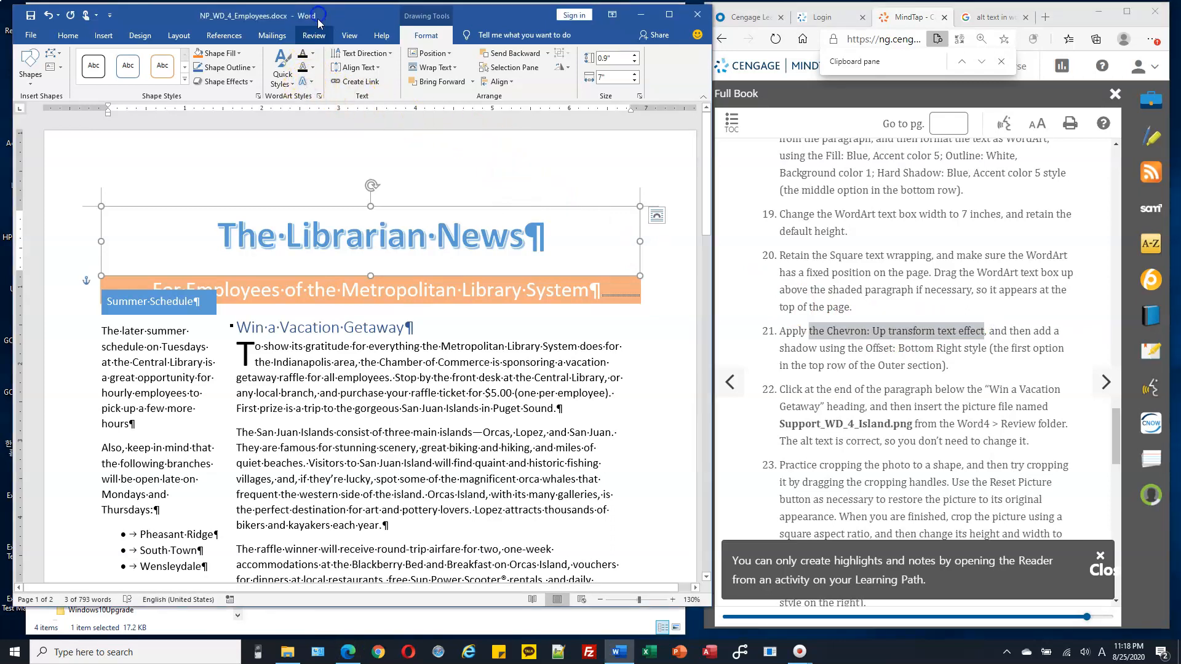
click(311, 83)
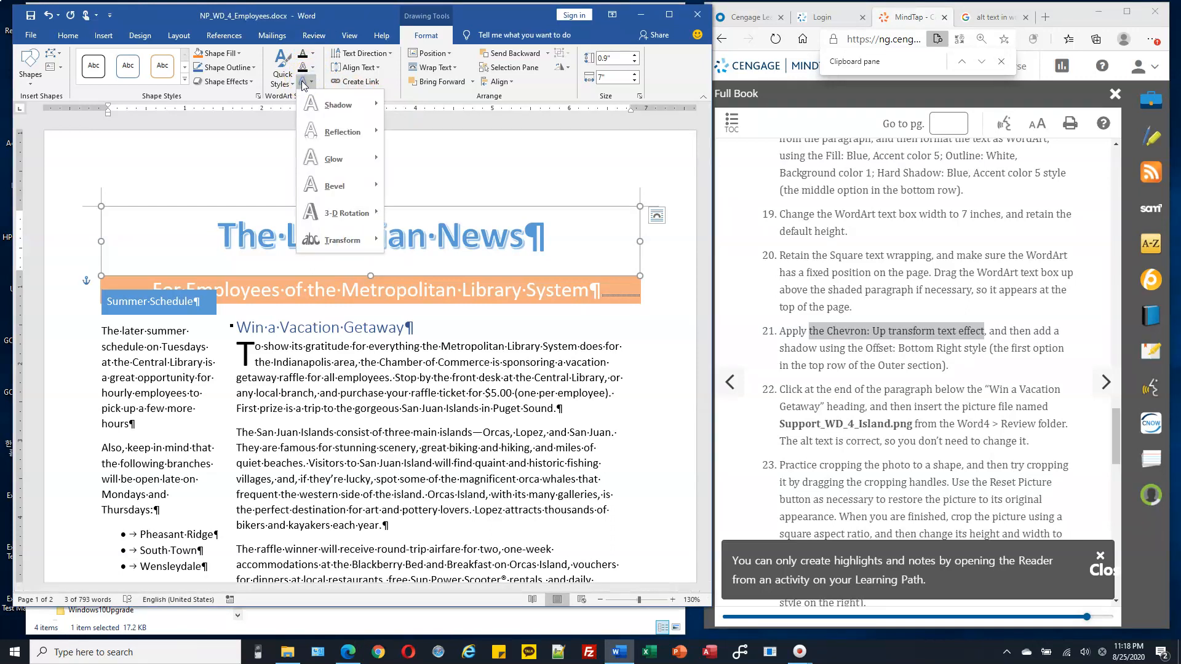
click(302, 81)
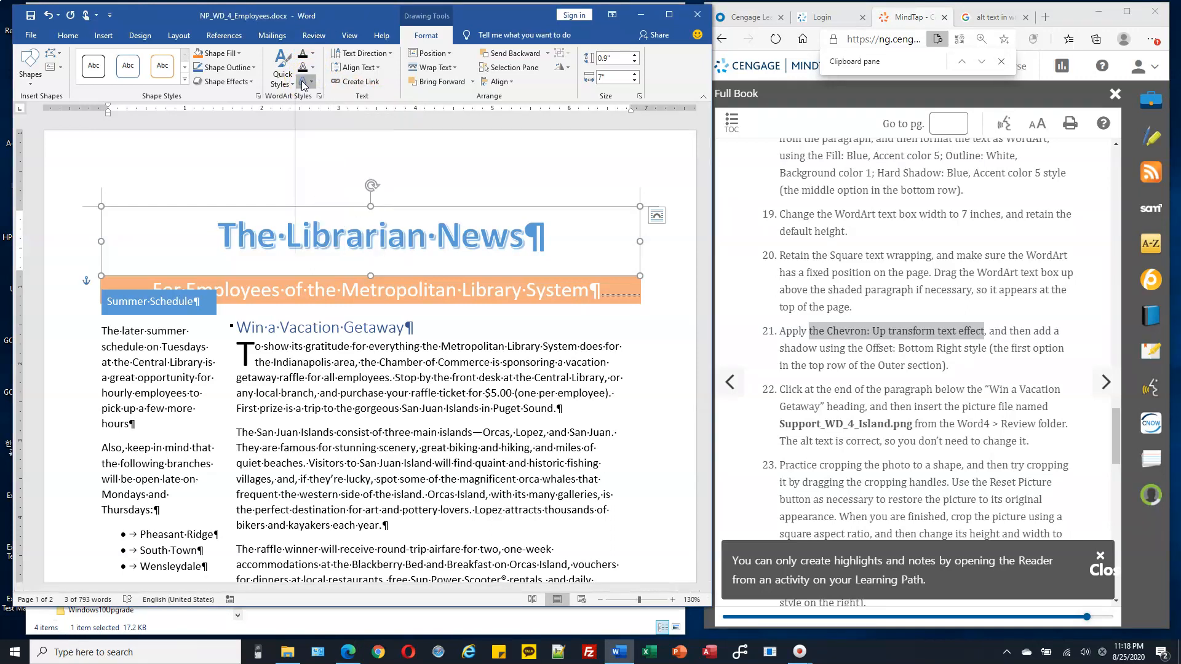
click(302, 84)
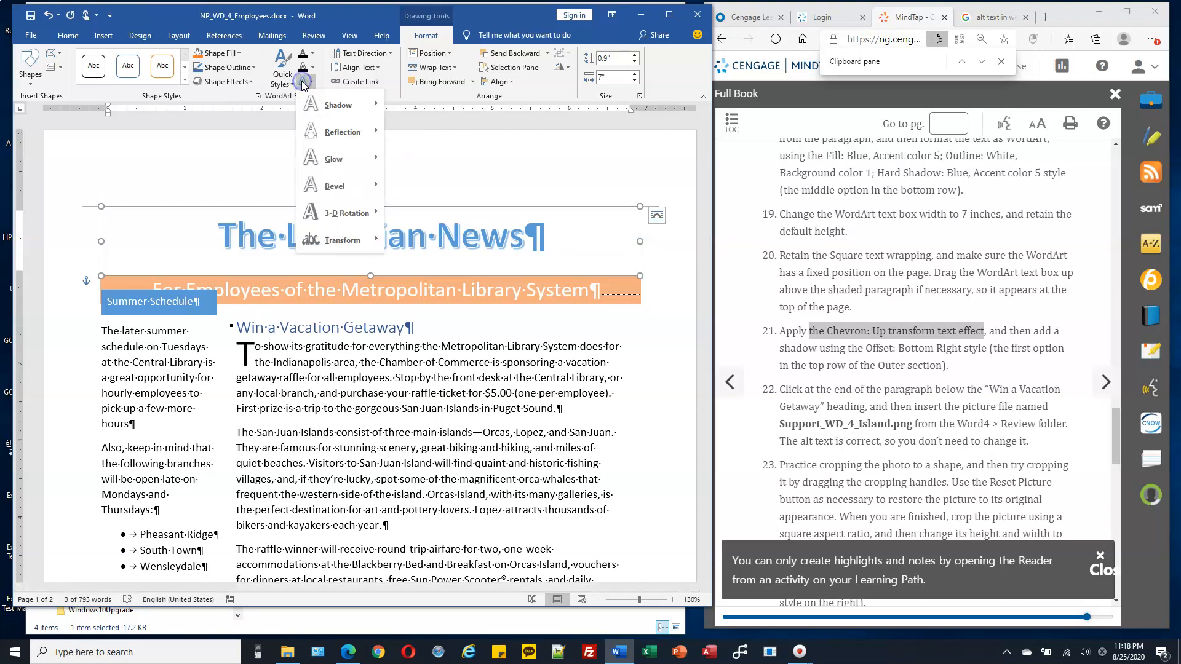
click(302, 99)
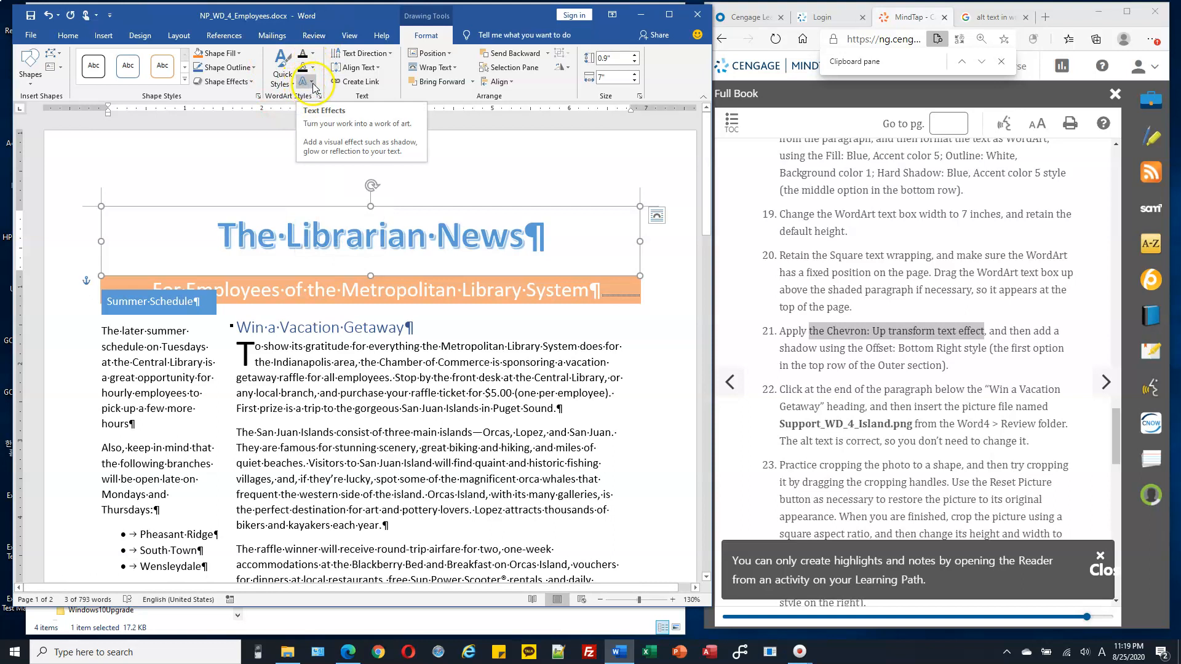
click(312, 84)
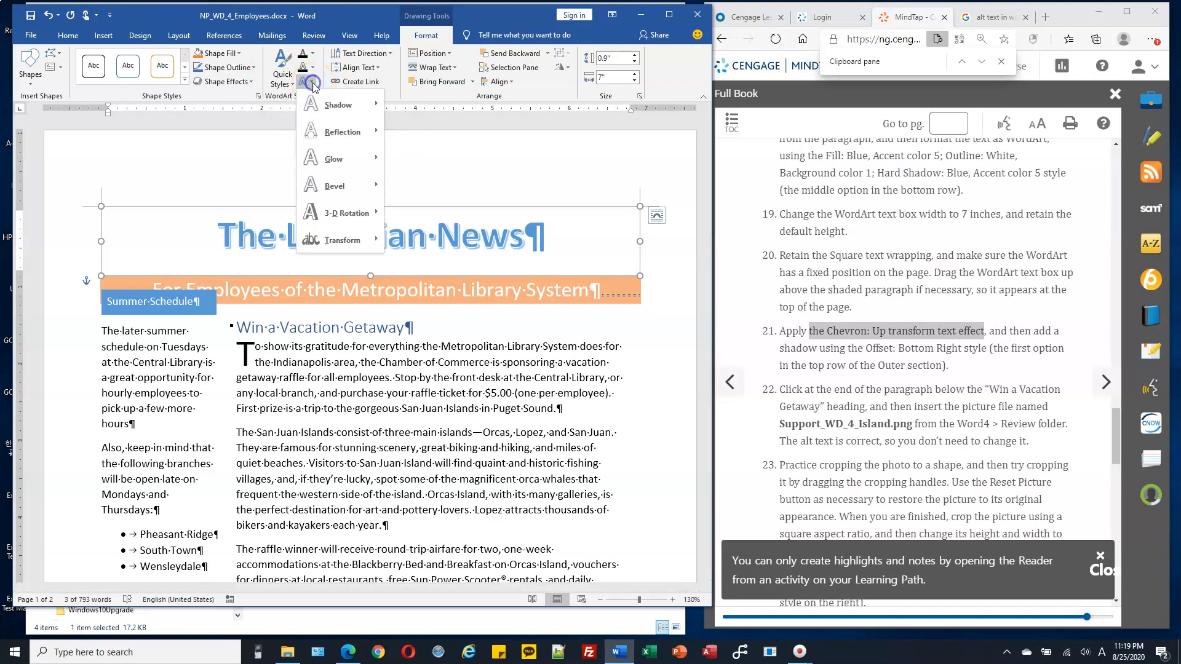
click(374, 239)
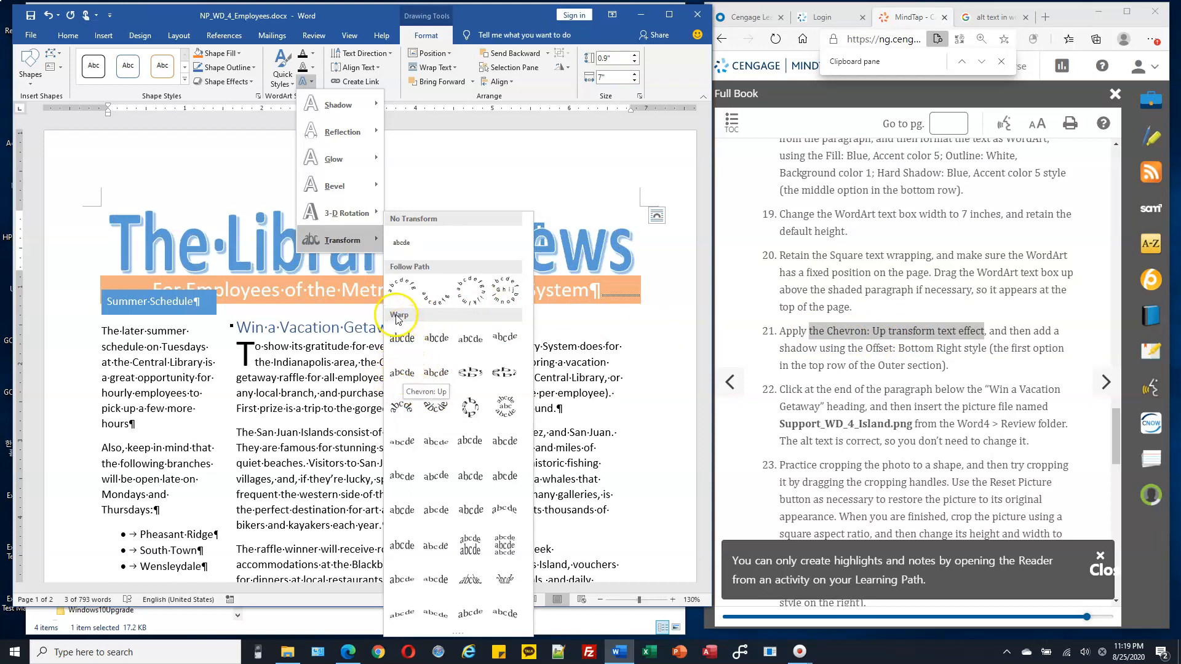
click(403, 375)
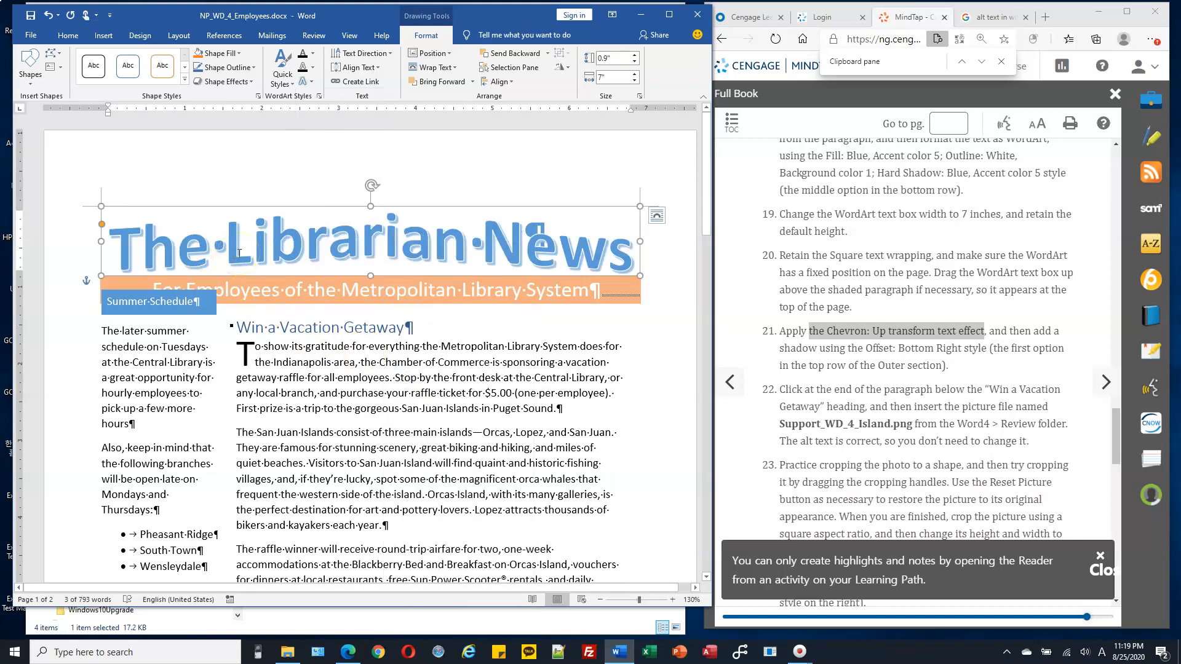
Place the insertion point at the end of the paragraph below the "Win a Vacation Getaway" heading, as the textbook's step 22 requires.
click(900, 368)
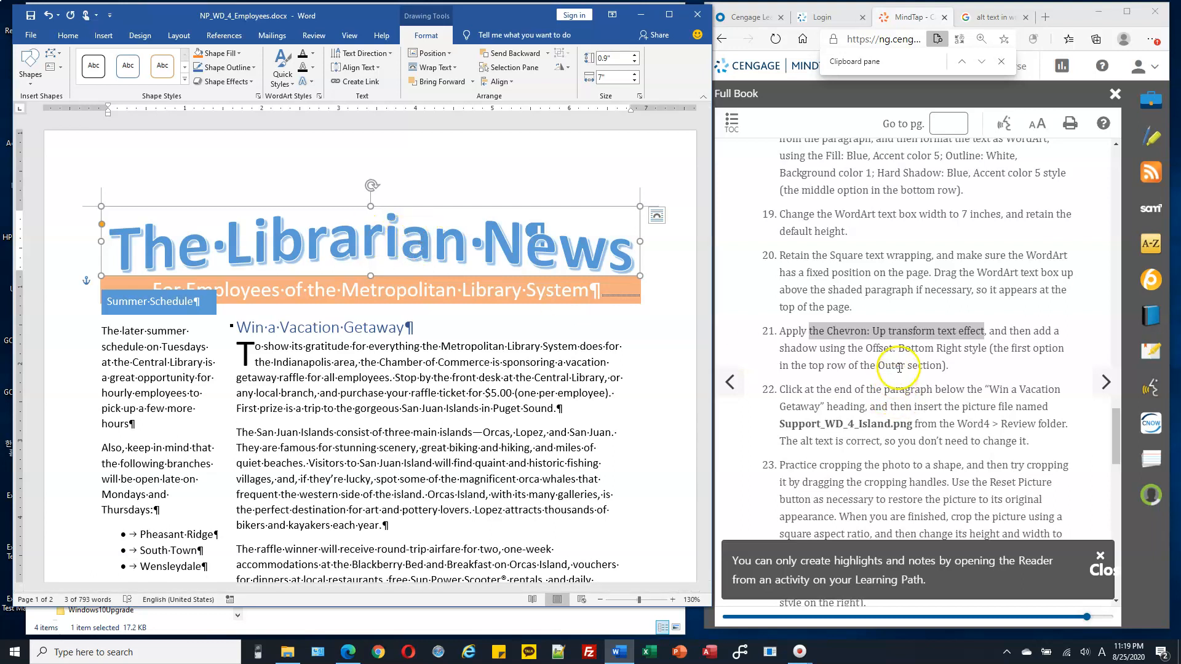
scroll(899, 368, down, 2)
scroll(900, 368, down, 2)
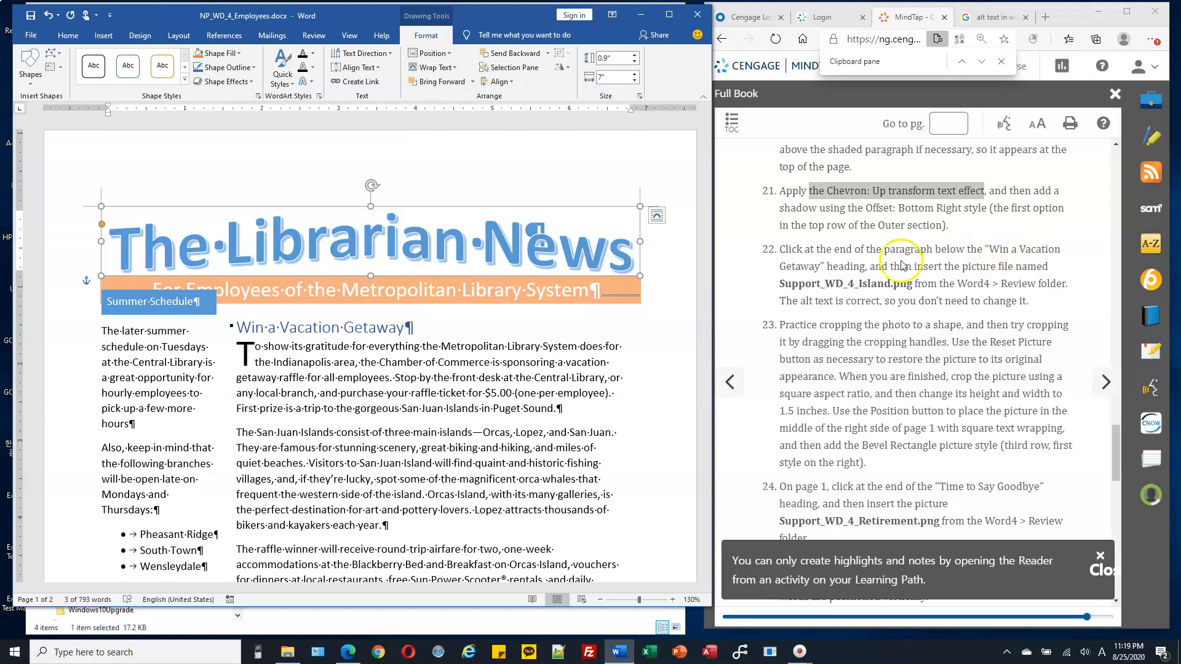
click(560, 409)
drag(493, 408, 578, 409)
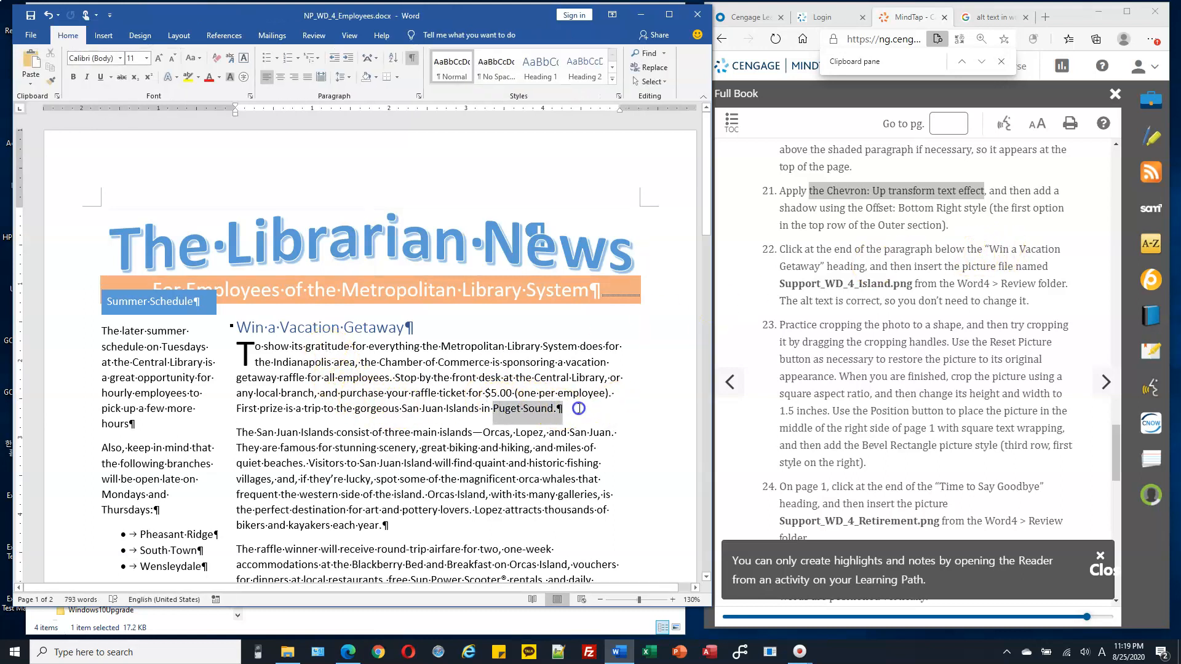
click(560, 409)
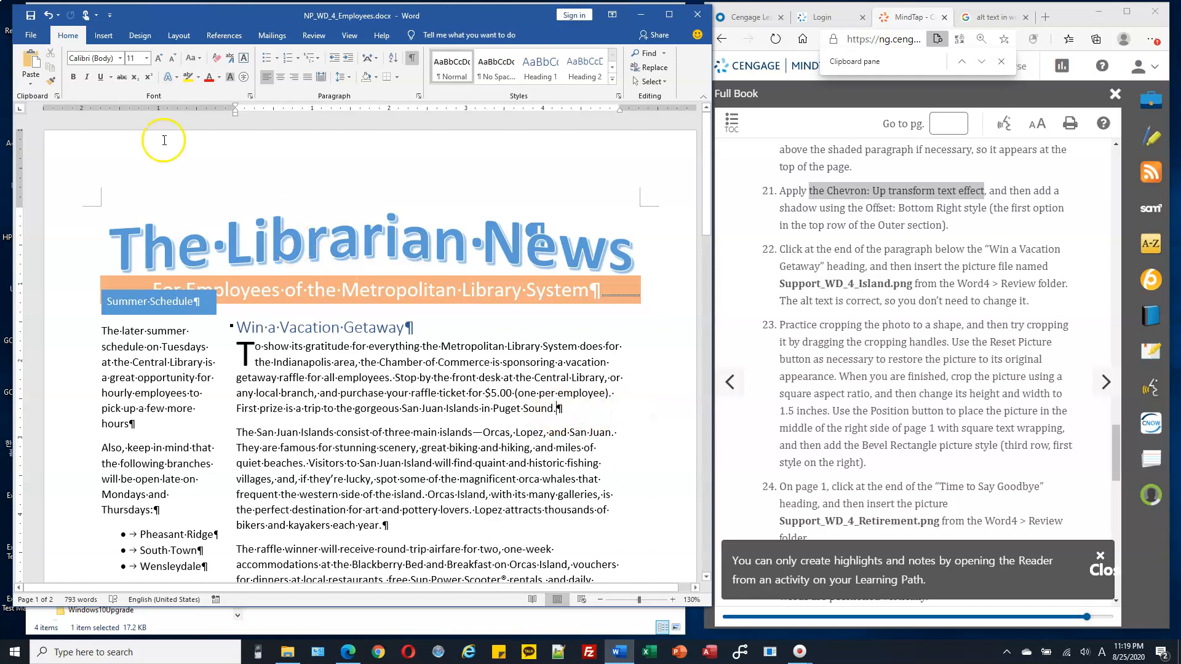
Insert the picture Support_WD_4_Island.png from the Word4 > Review folder inside Word_Module4_DataFile.
click(103, 37)
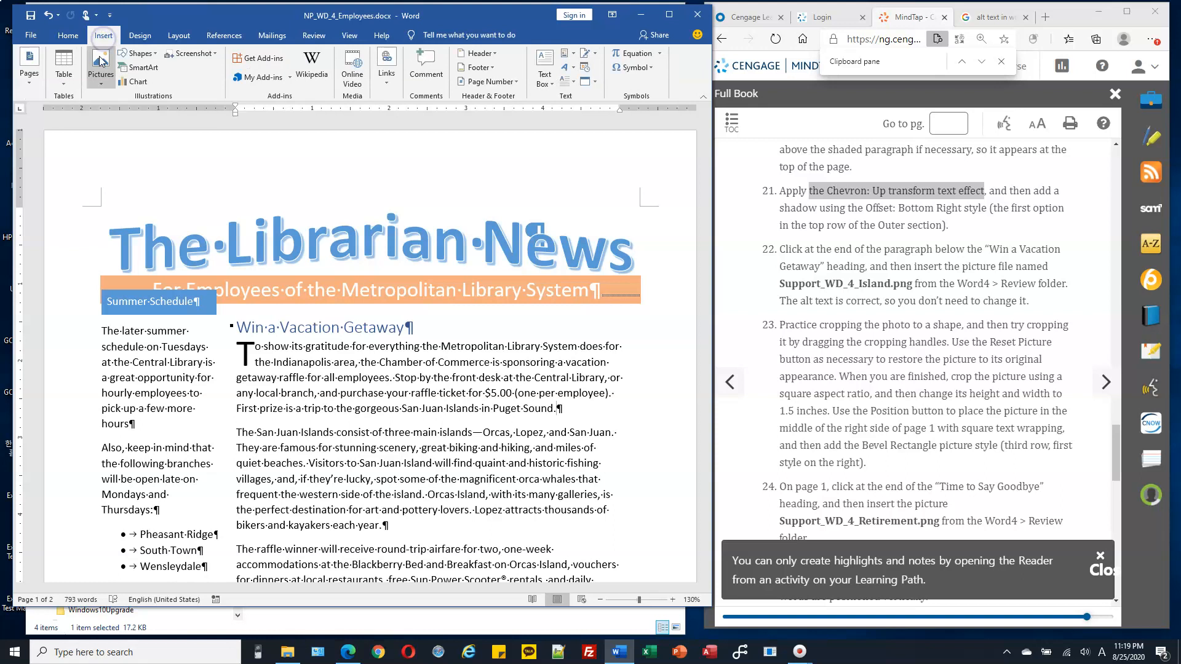
click(102, 78)
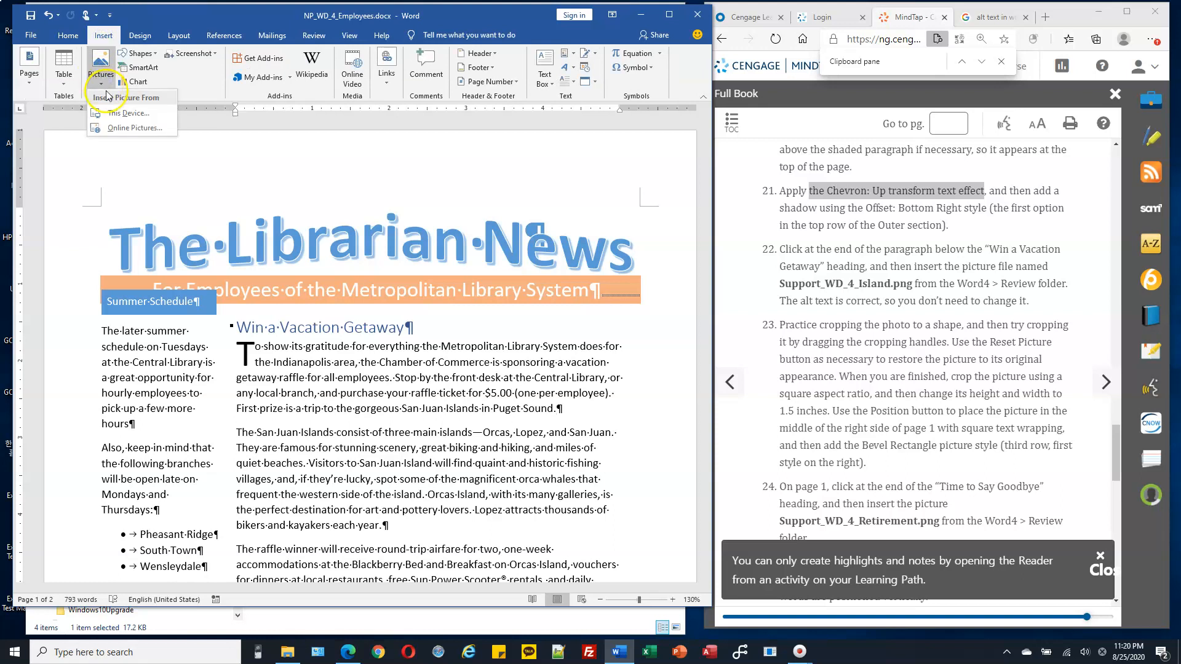
click(131, 113)
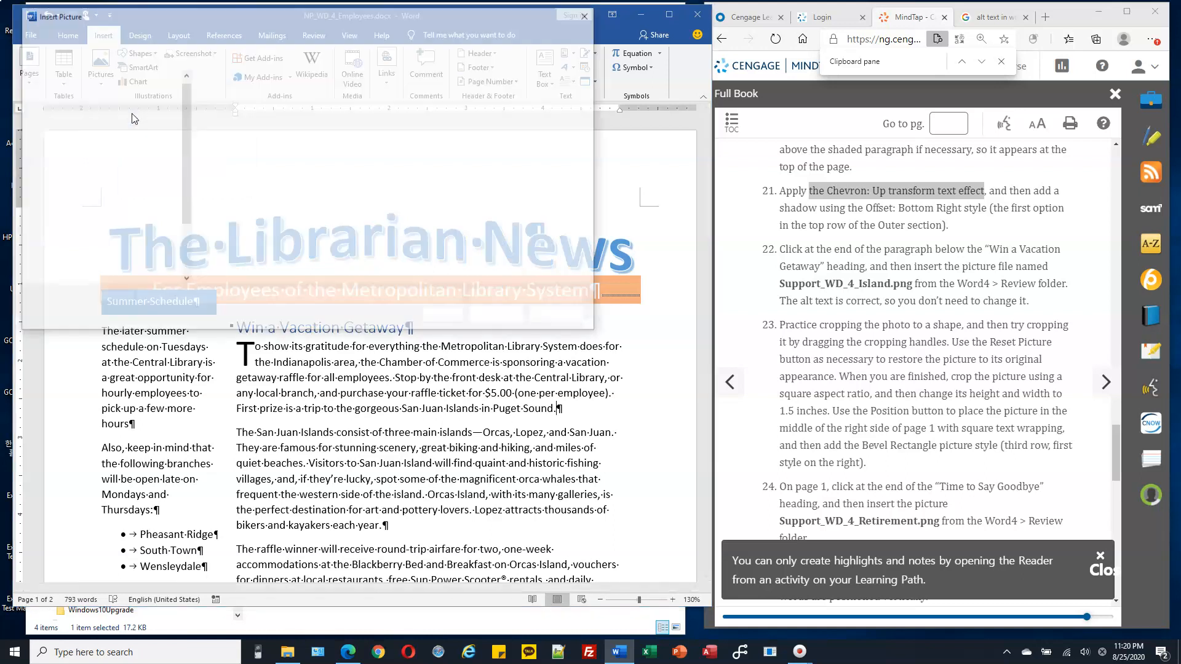
drag(184, 155, 186, 227)
click(34, 193)
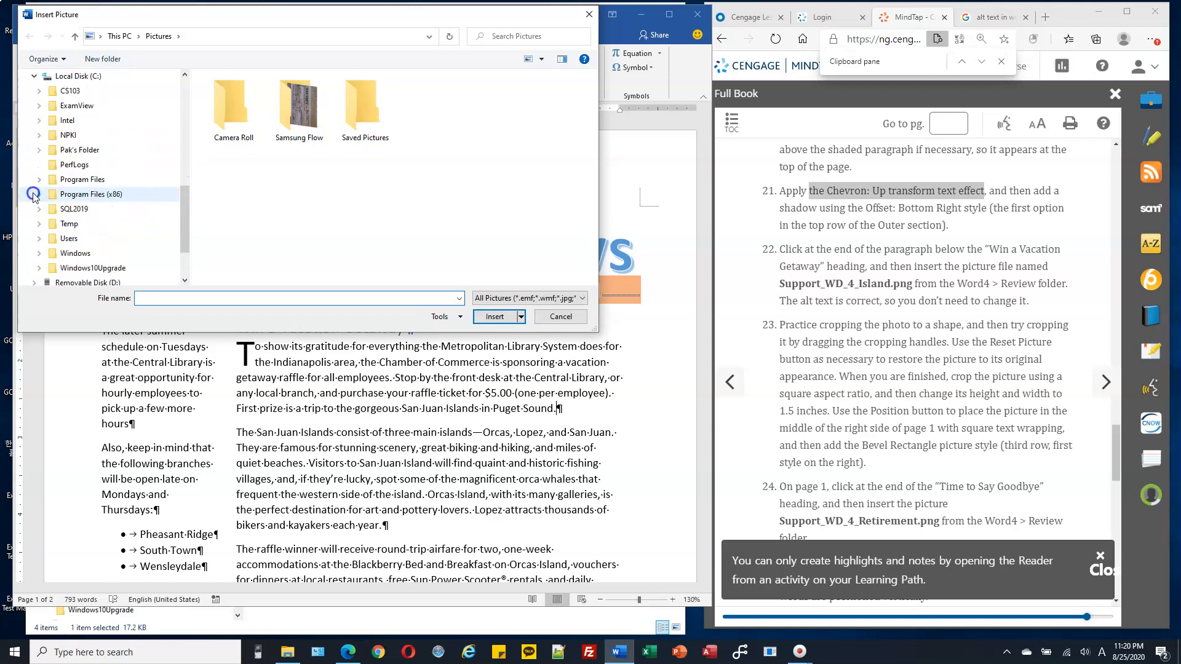
click(40, 92)
click(46, 120)
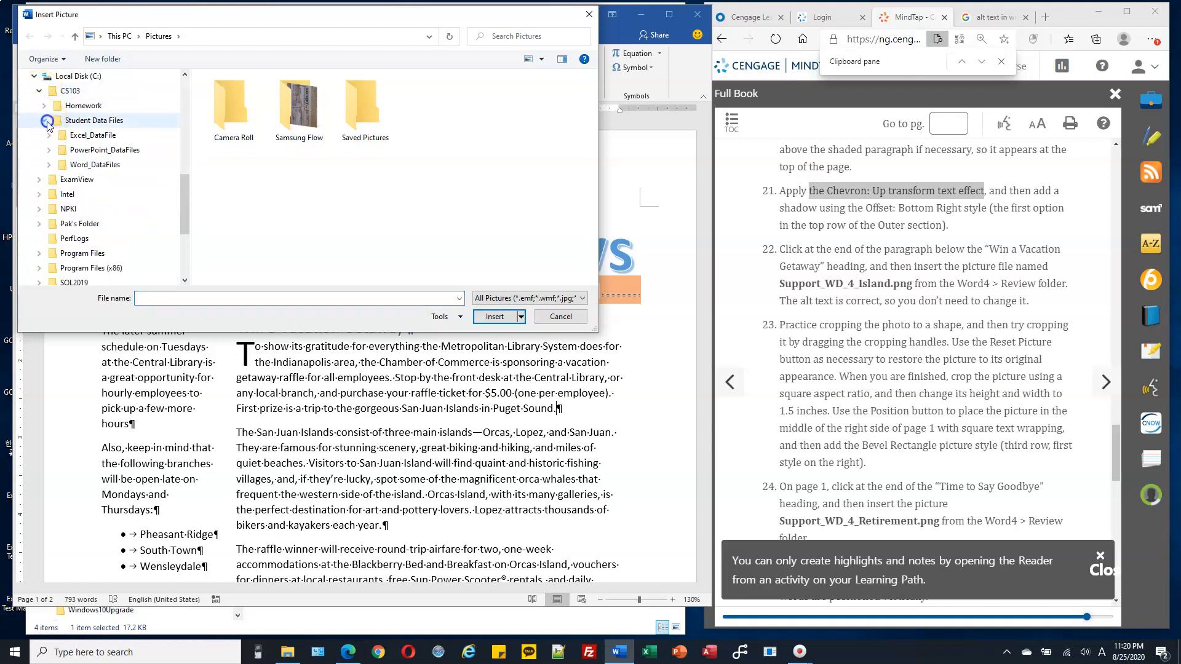
click(48, 165)
click(53, 179)
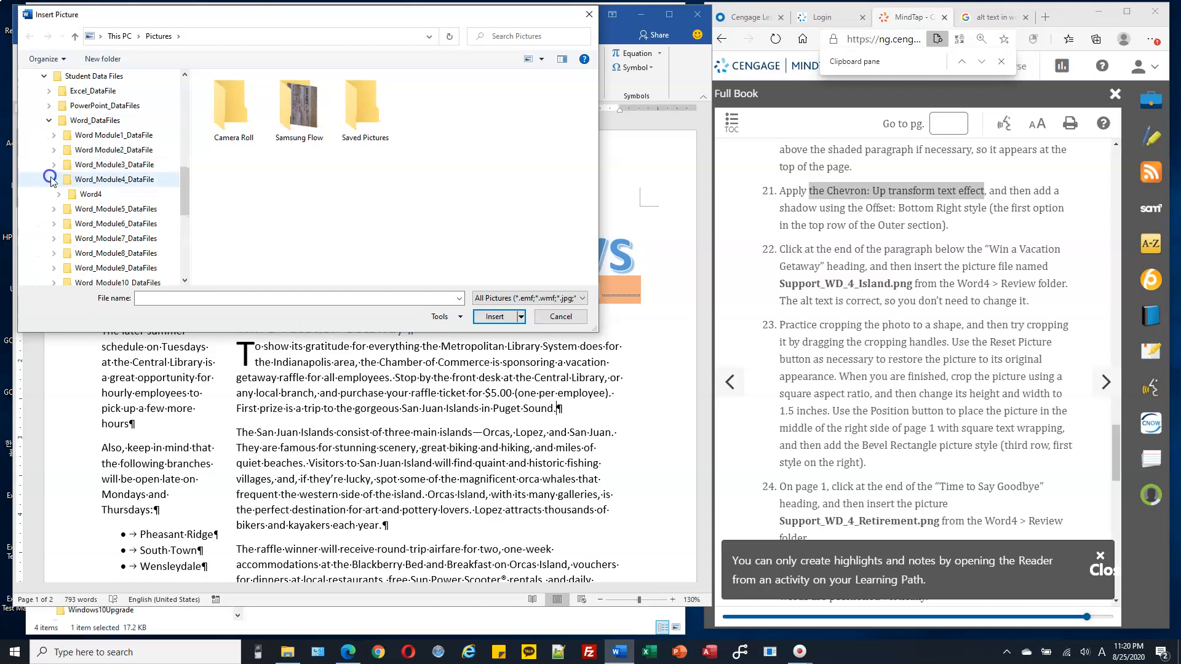
click(59, 193)
click(95, 254)
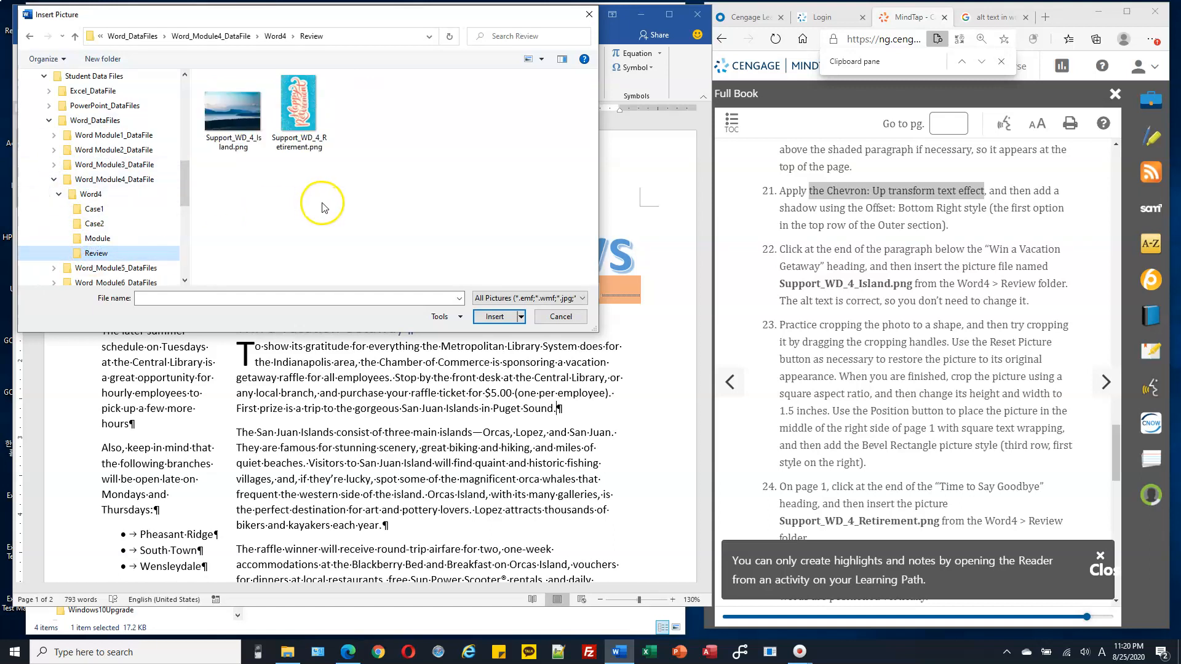
click(238, 127)
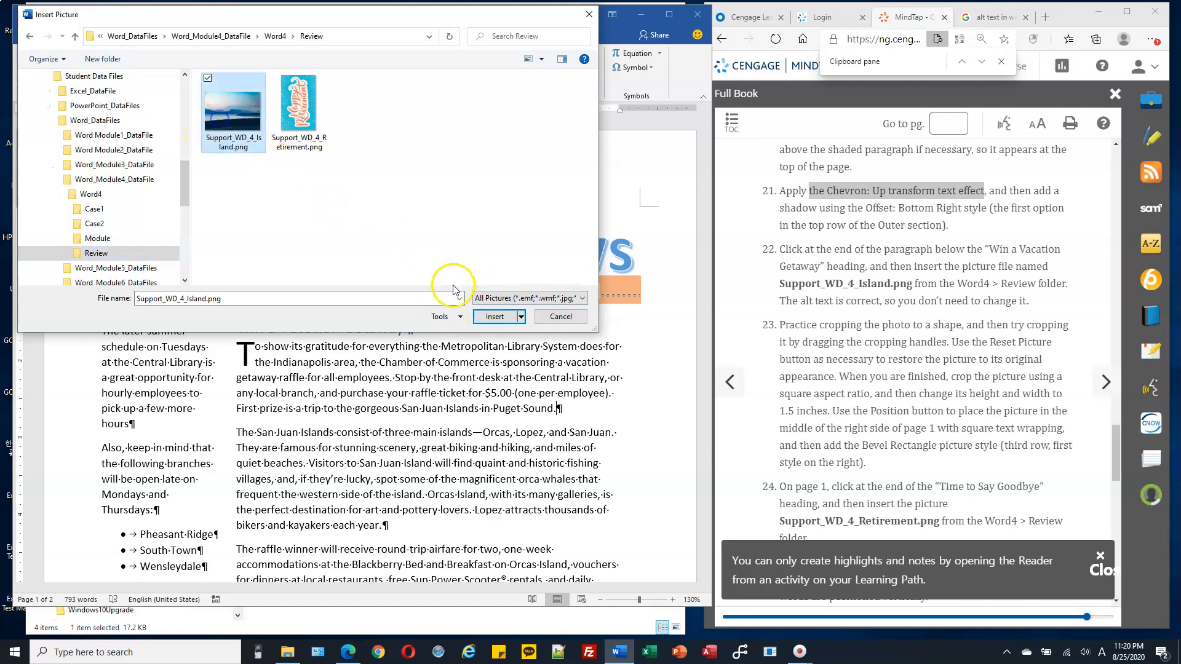
click(494, 316)
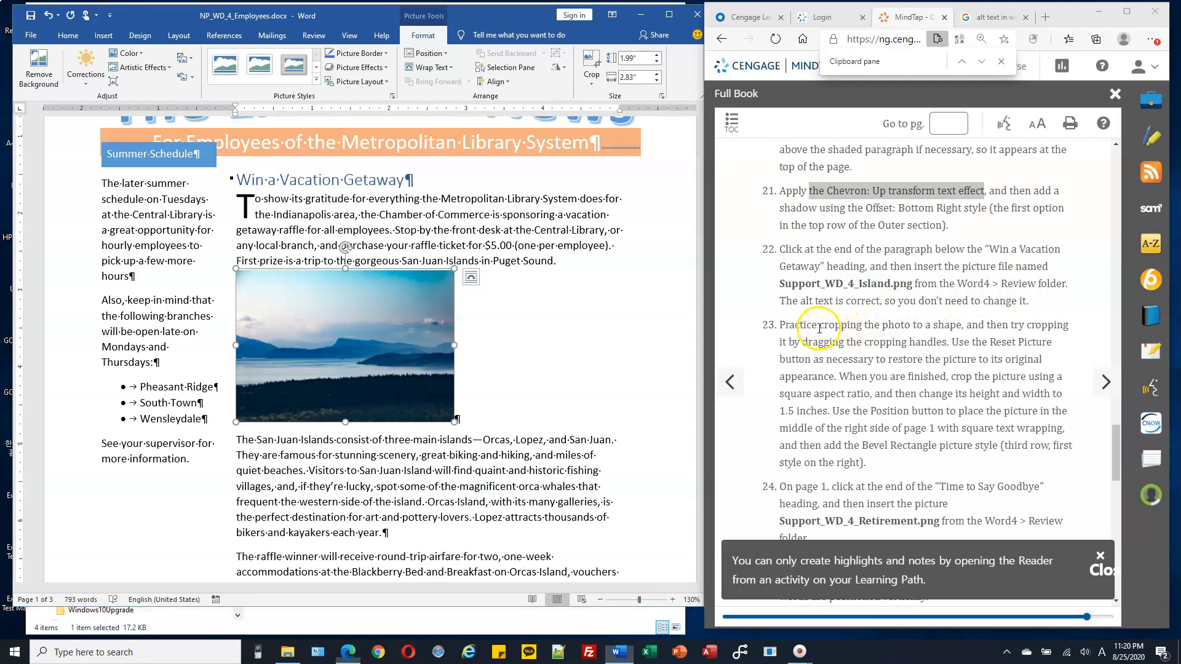
Practice cropping the island picture freehand on all four sides, to about 1.46 inches high and 1.82 inches wide.
drag(819, 326, 888, 326)
click(373, 334)
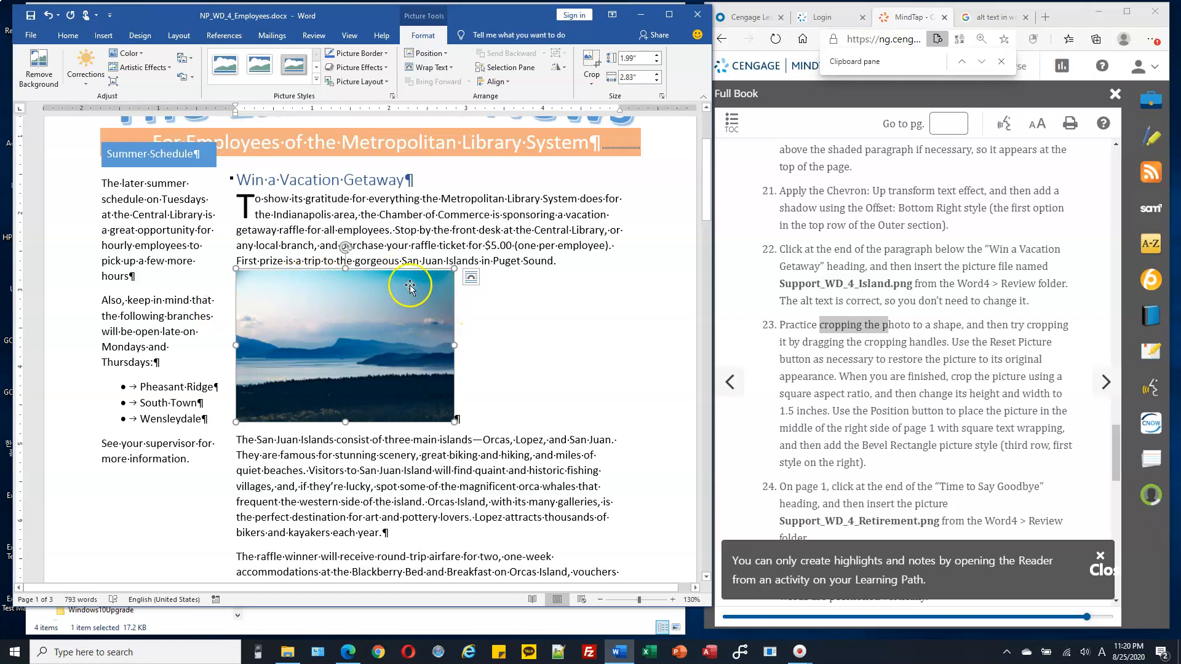
click(591, 77)
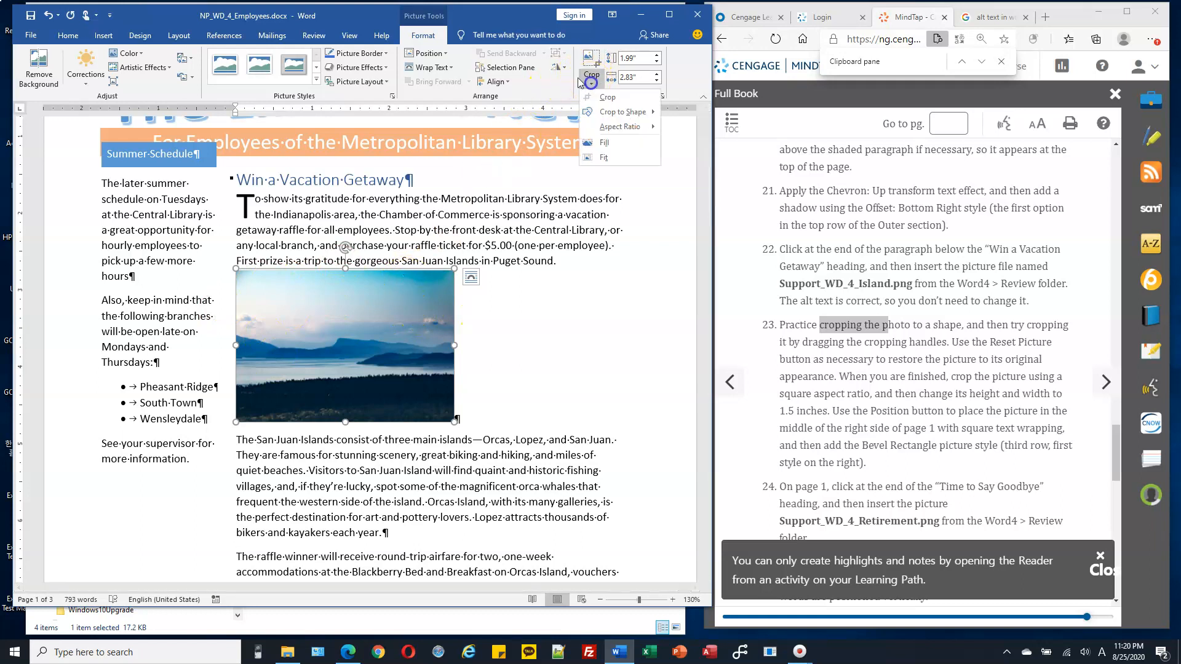
click(611, 100)
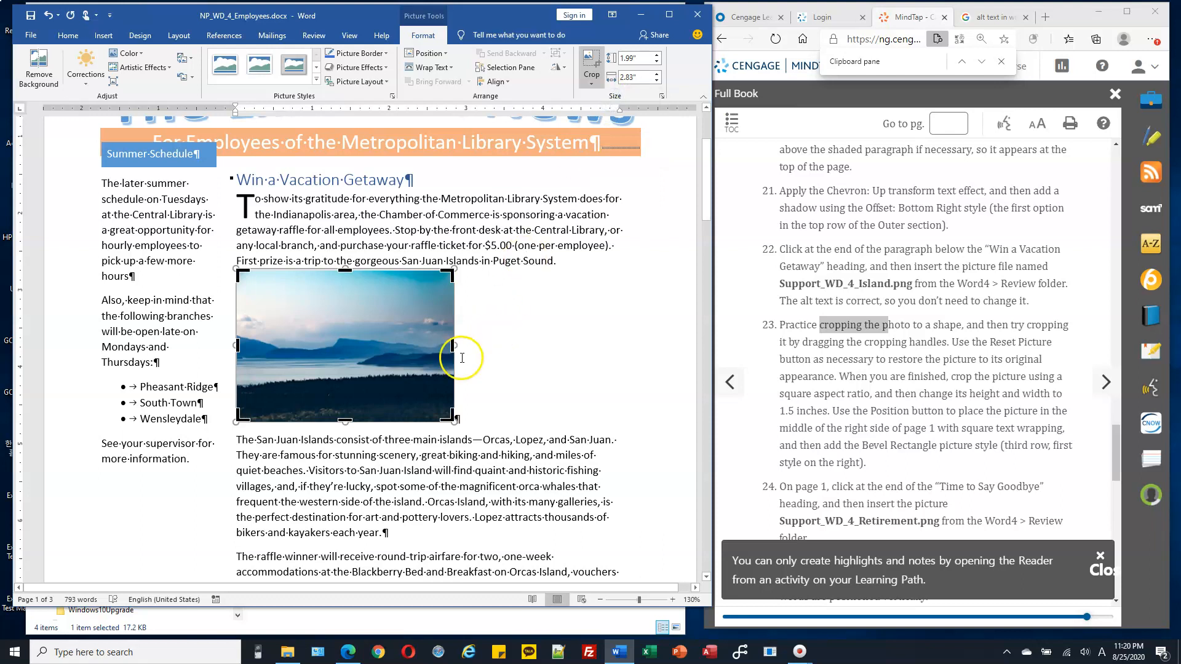
drag(452, 346, 426, 346)
drag(336, 271, 336, 295)
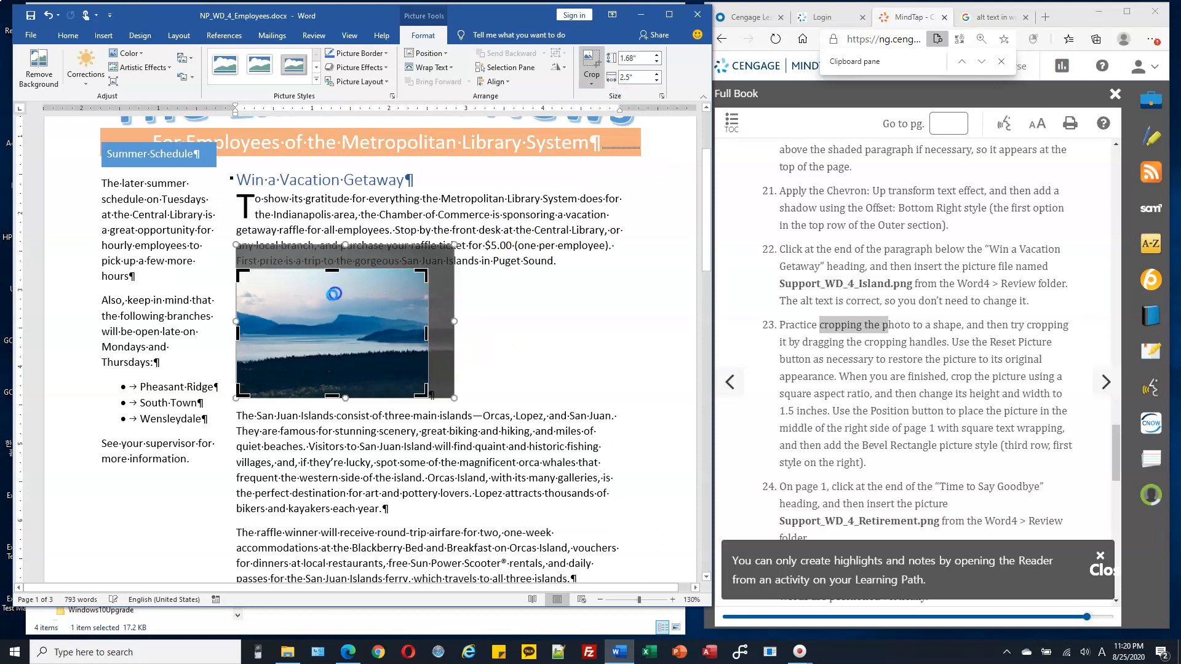
drag(237, 334, 270, 334)
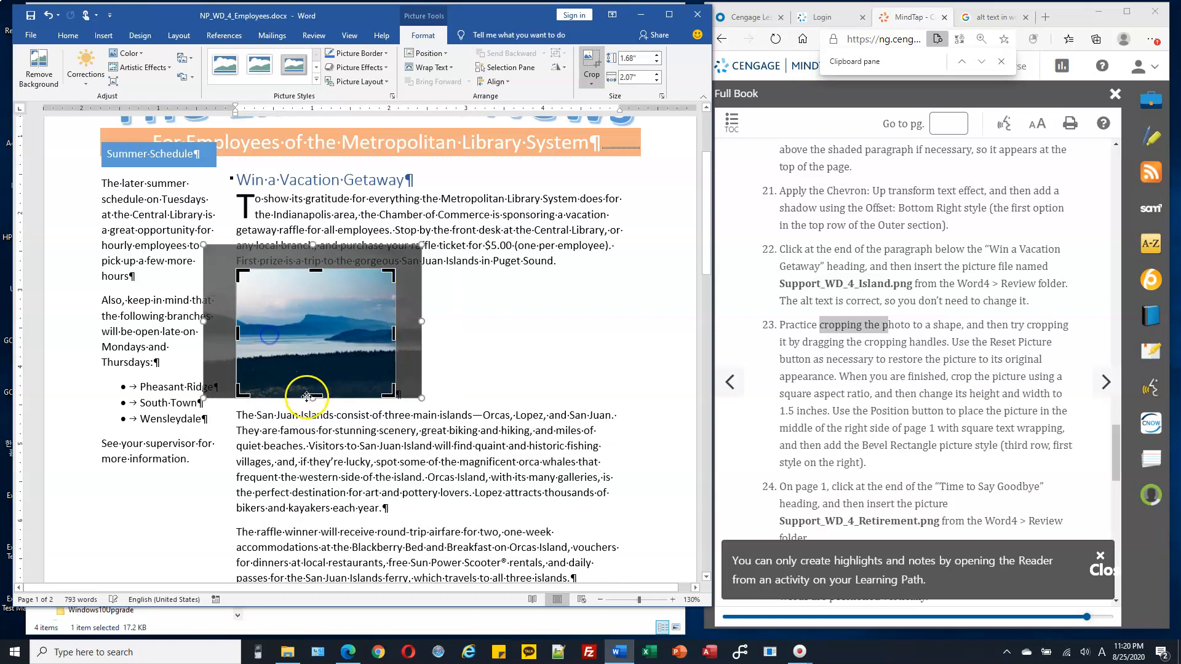
drag(322, 381, 322, 380)
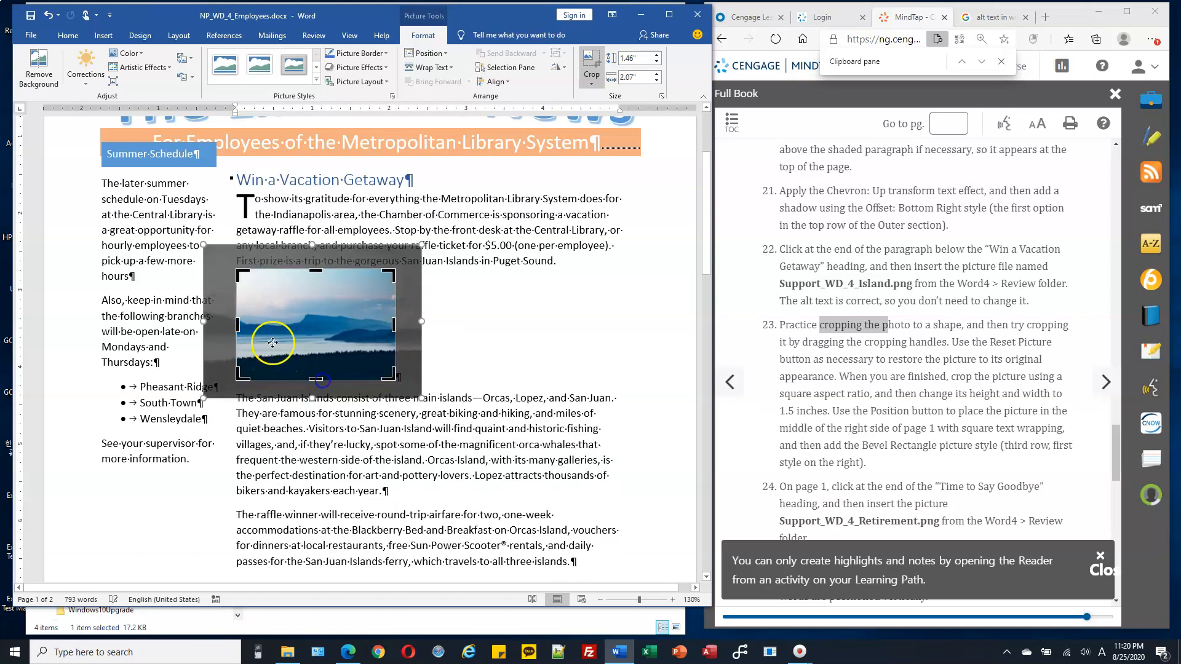
drag(237, 326, 252, 330)
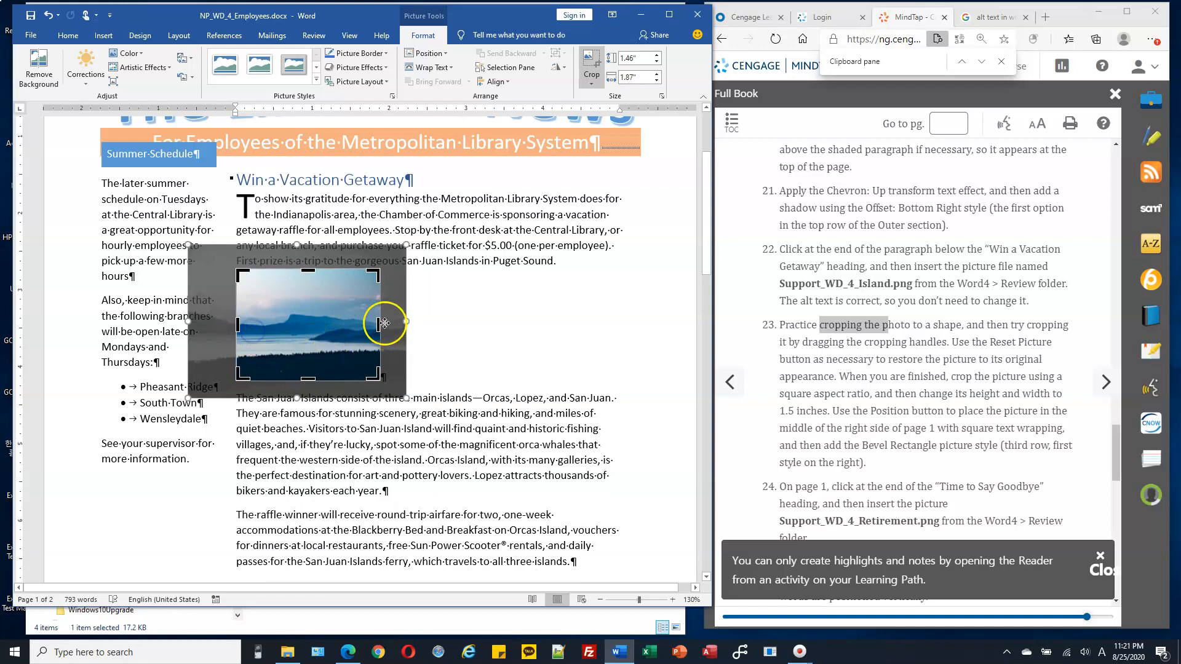
drag(380, 324, 376, 324)
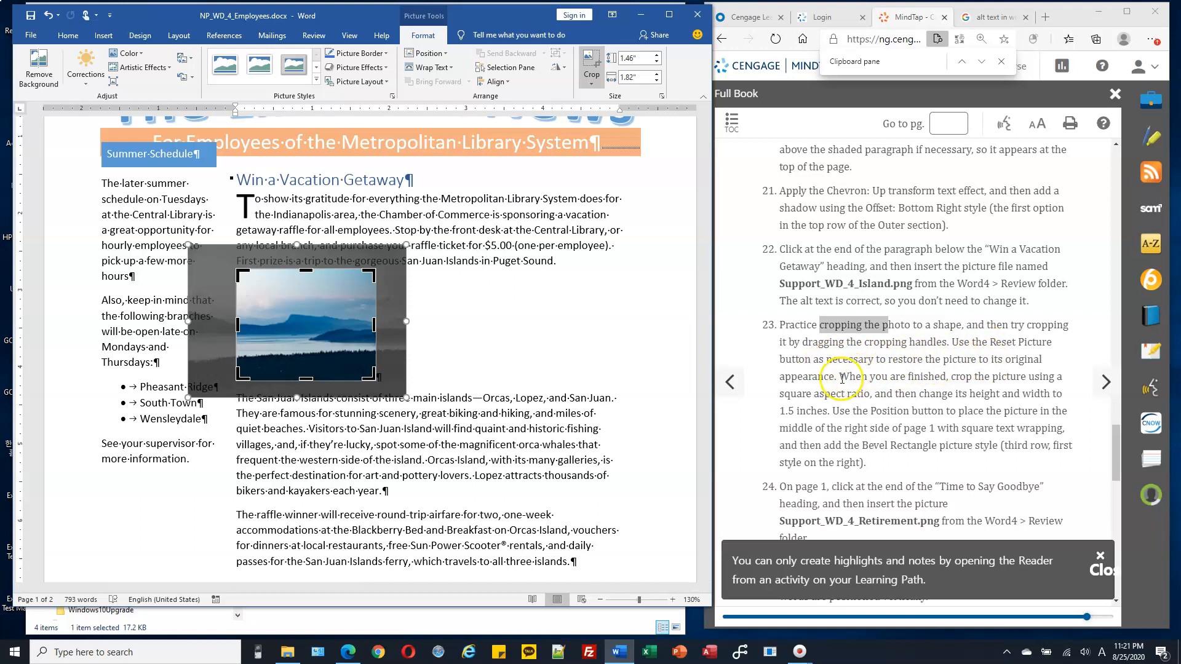
Crop the island picture to a square 1:1 aspect ratio and shift the image slightly within the crop frame.
drag(841, 376, 924, 375)
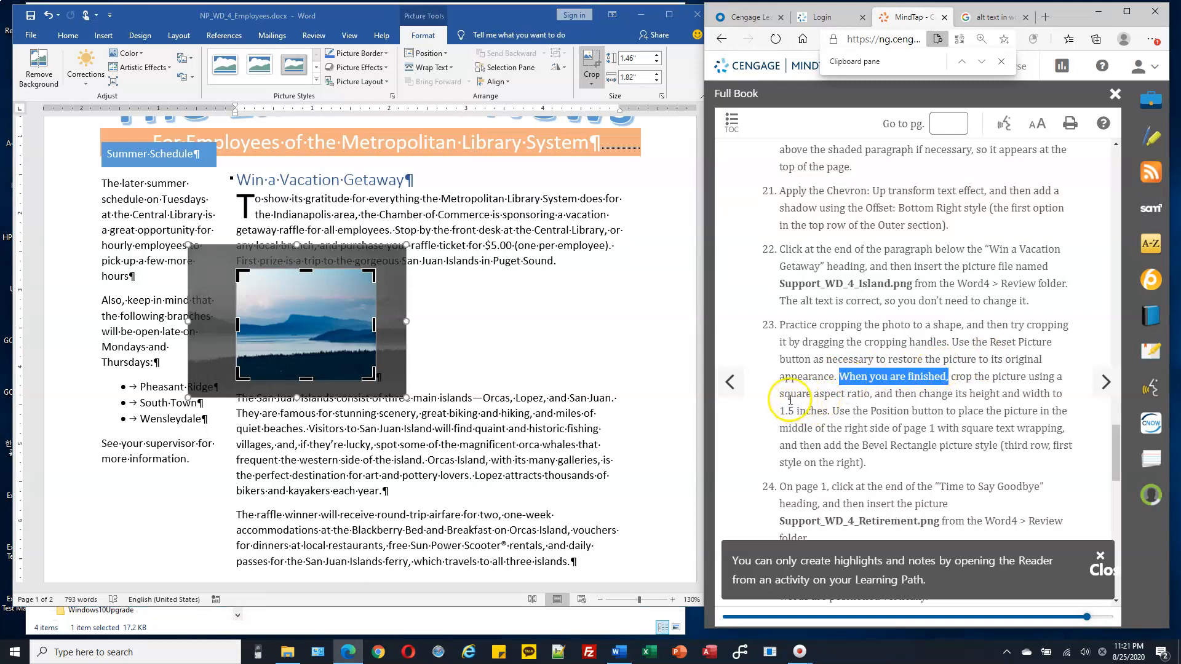
drag(783, 396, 868, 397)
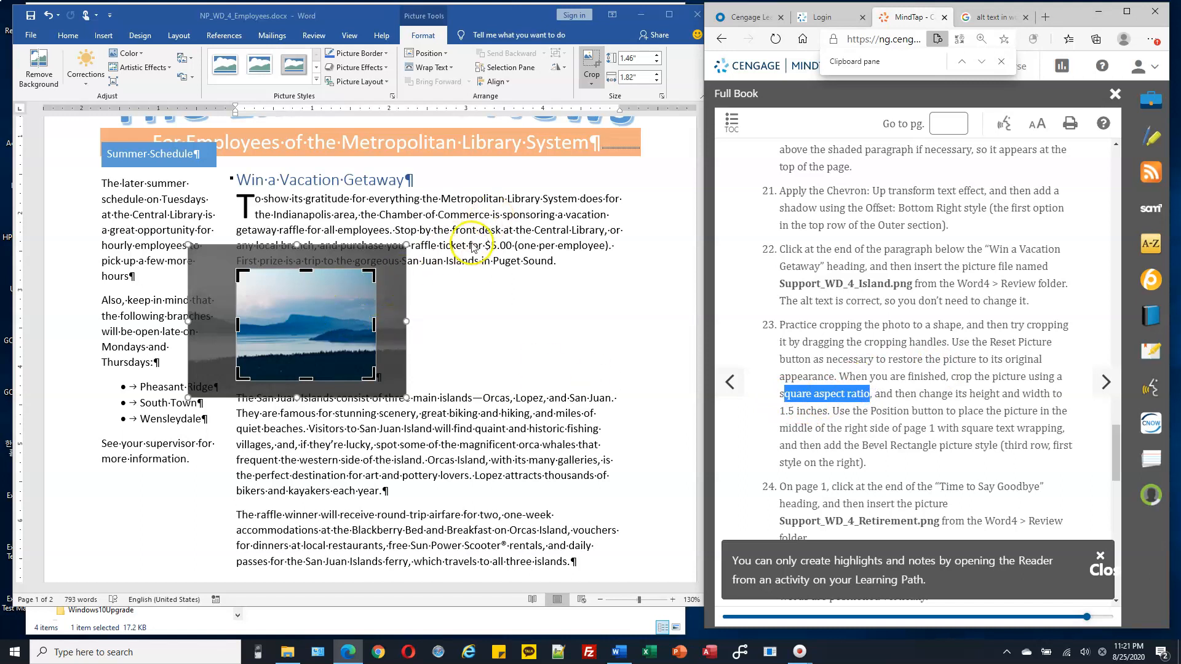
click(595, 75)
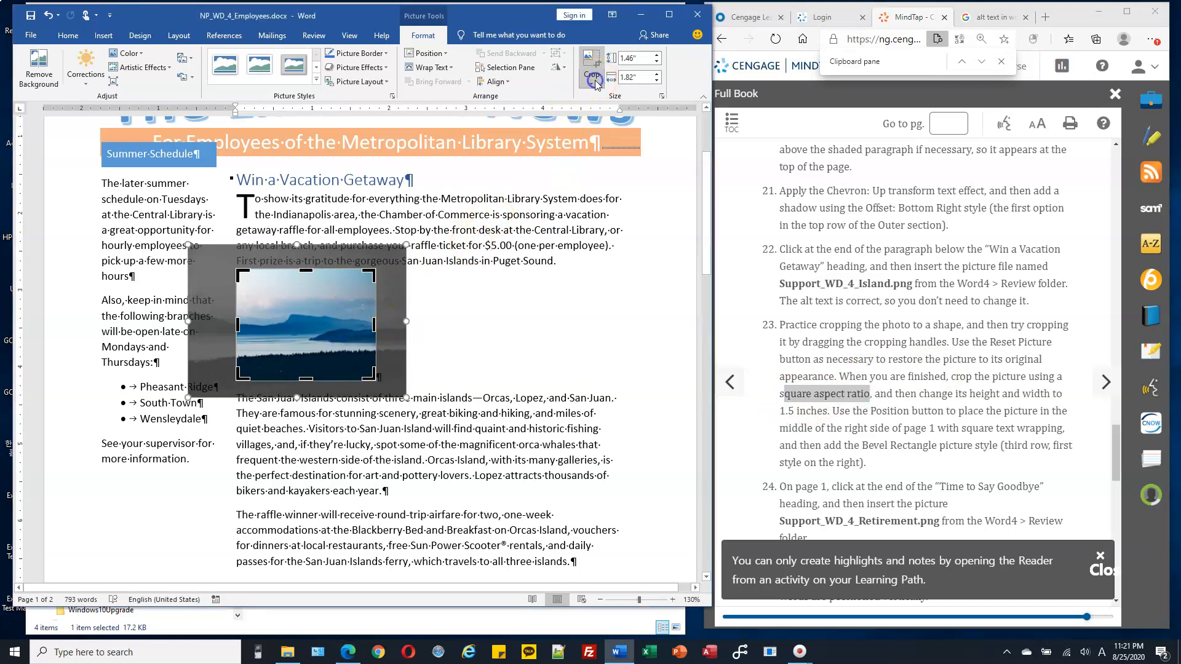
click(594, 62)
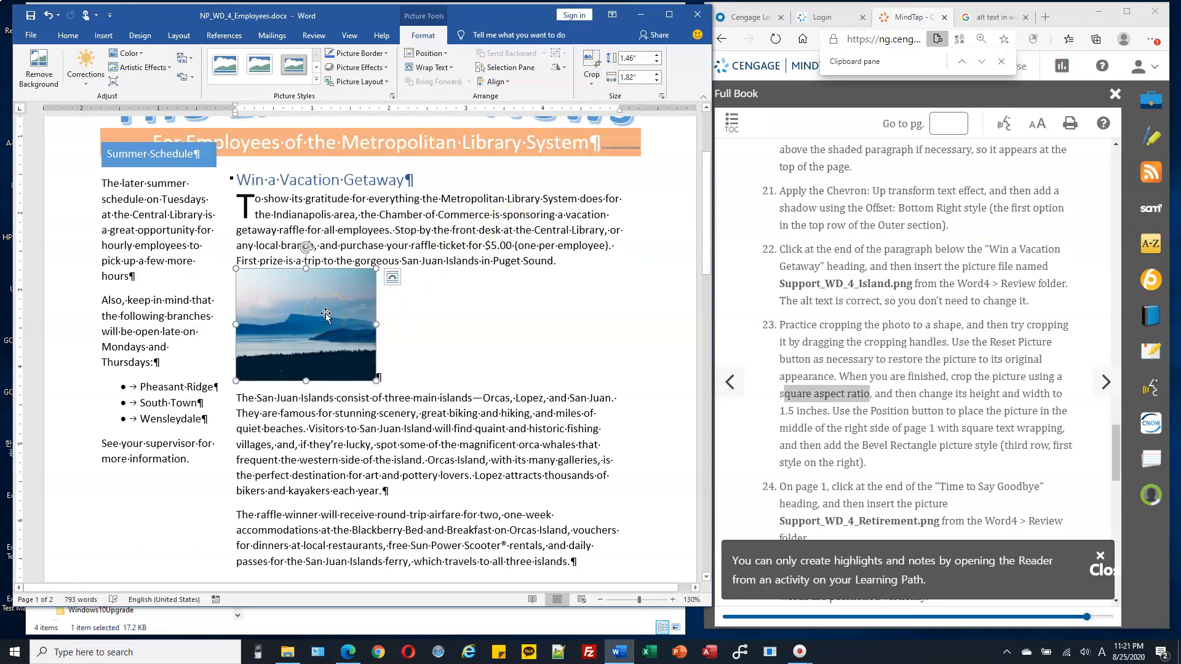
click(592, 76)
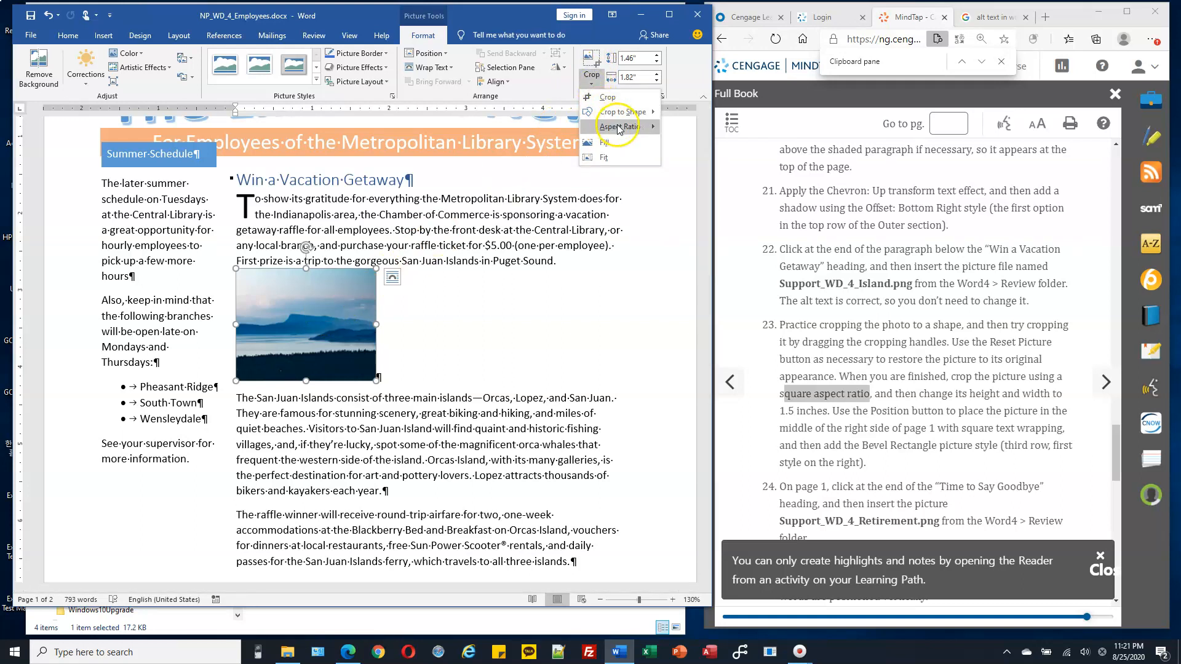
click(633, 129)
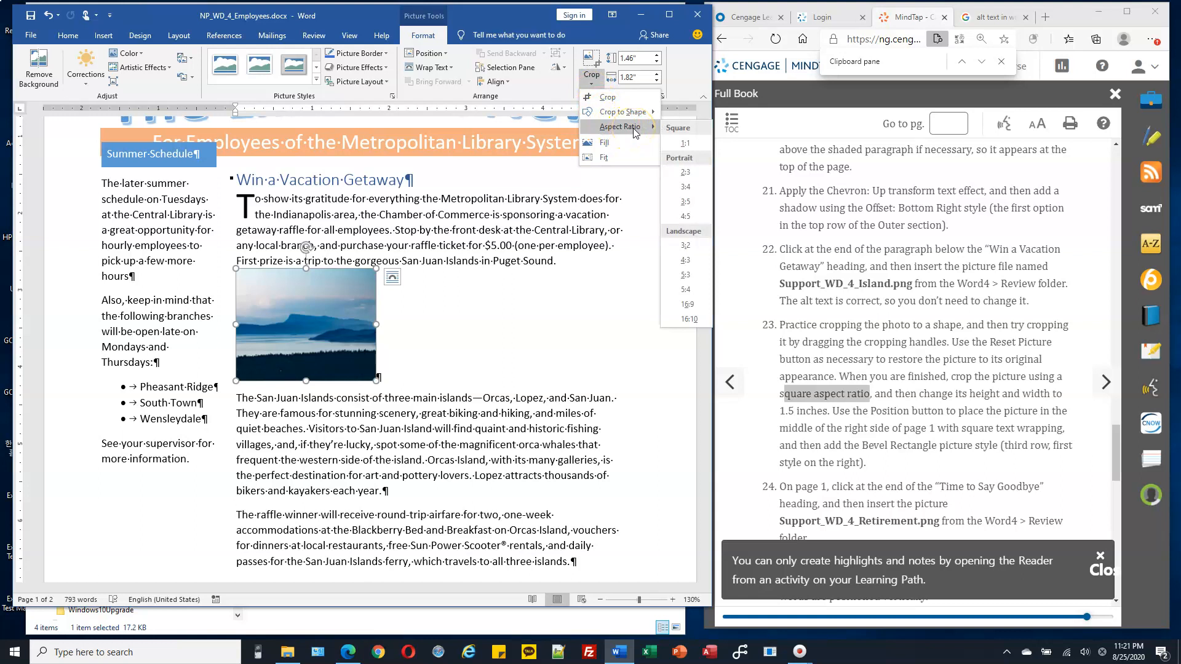
click(693, 144)
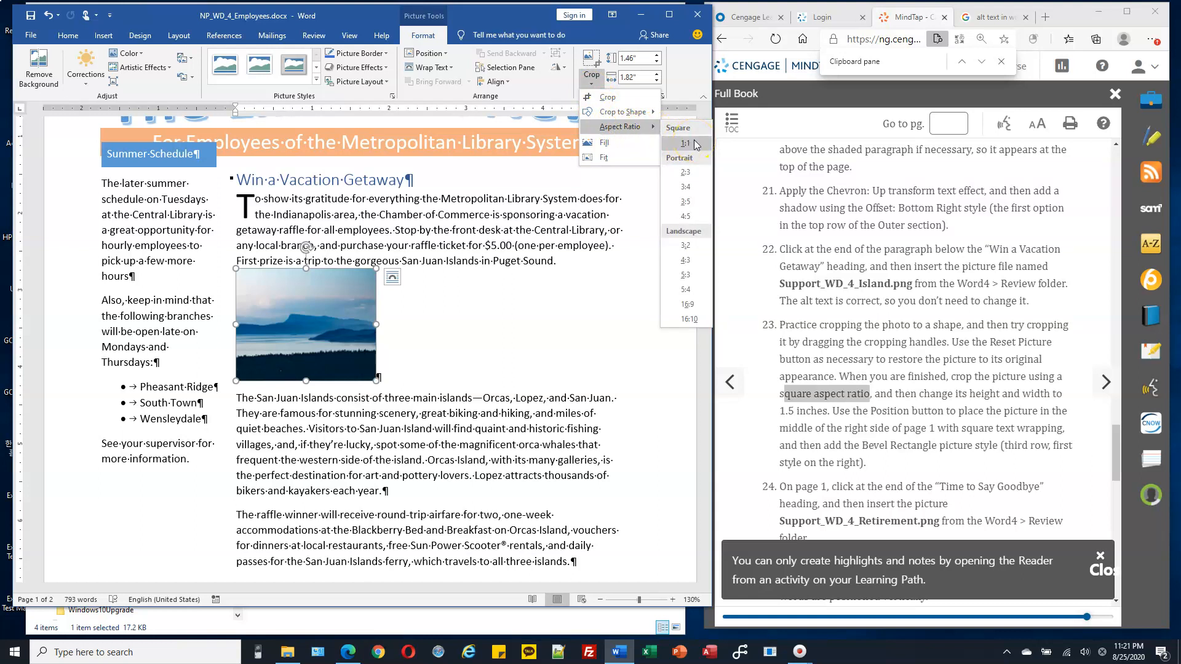
click(694, 143)
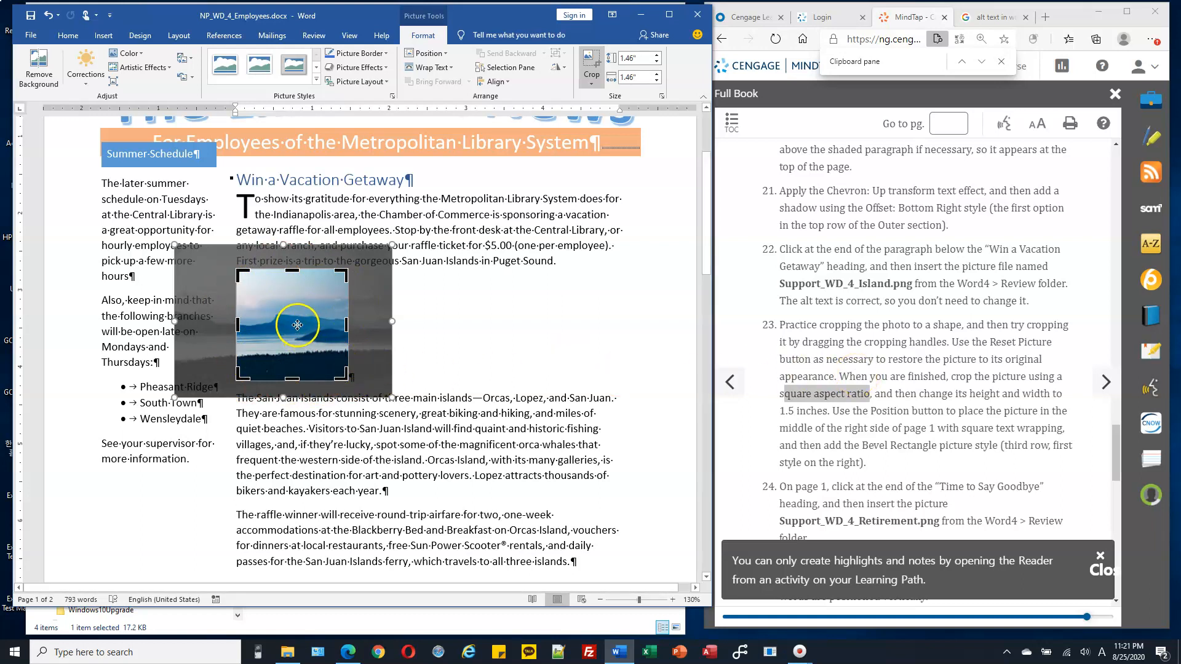
mouse_move(284, 323)
mouse_down()
mouse_move(314, 332)
mouse_move(290, 328)
mouse_move(282, 342)
mouse_move(278, 315)
mouse_move(309, 329)
mouse_move(293, 322)
mouse_up()
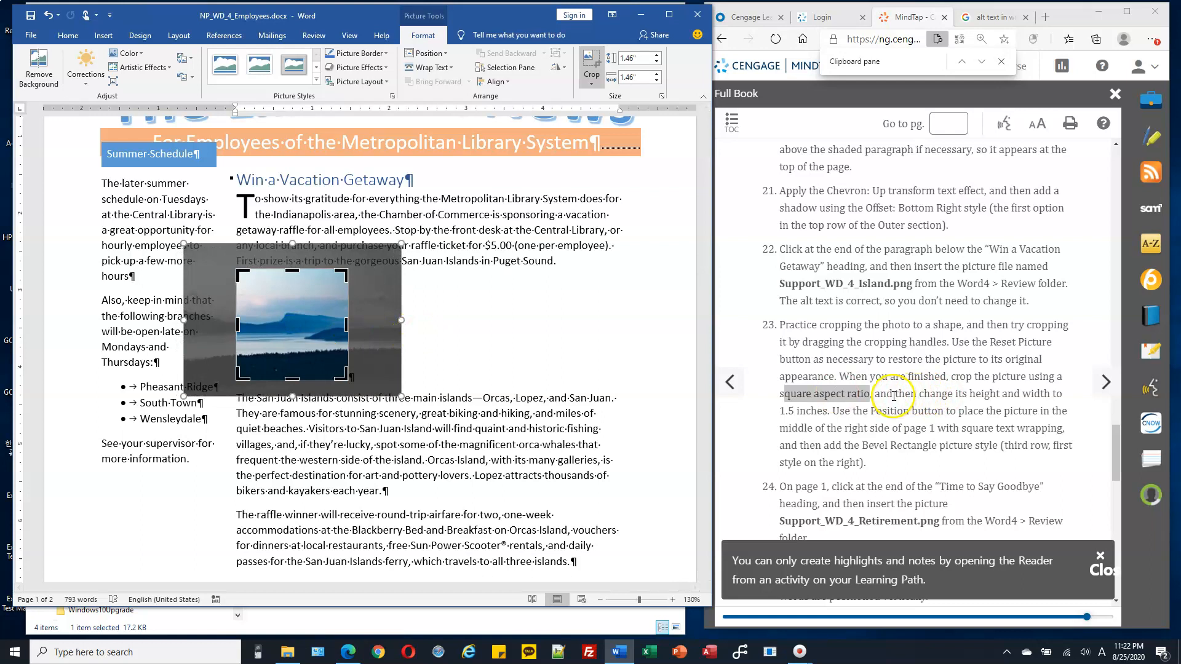
Set the height and width of the square-cropped island picture to 1.5 inches, as the textbook's step 23 requires.
drag(909, 394, 826, 410)
click(276, 331)
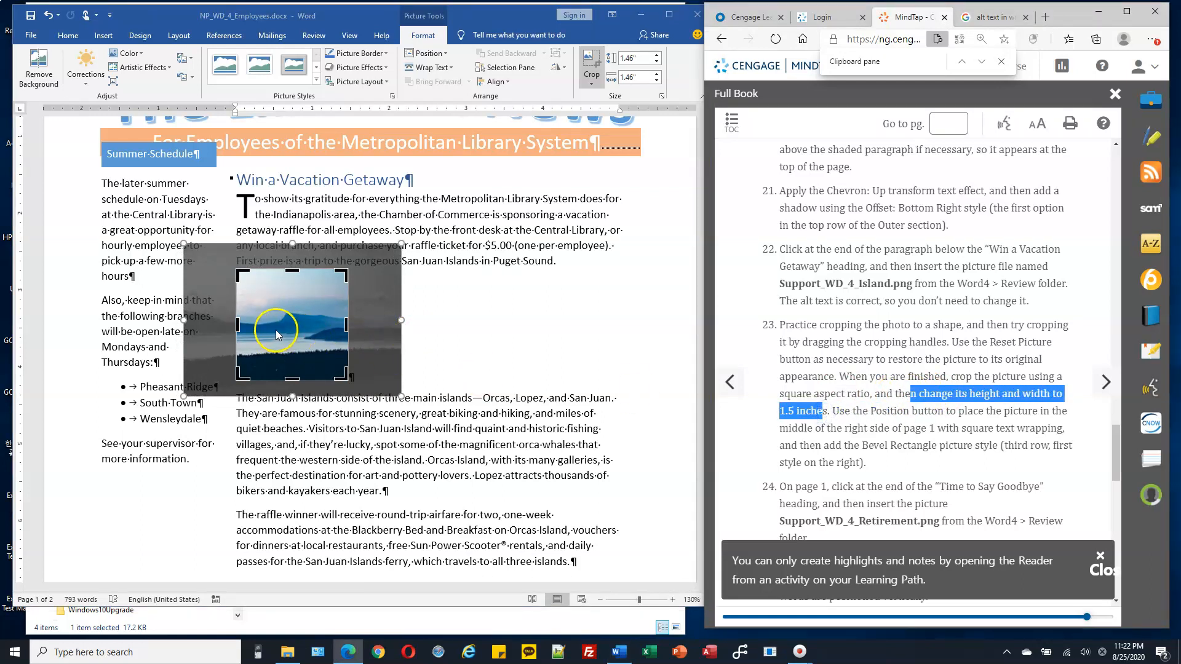
click(627, 58)
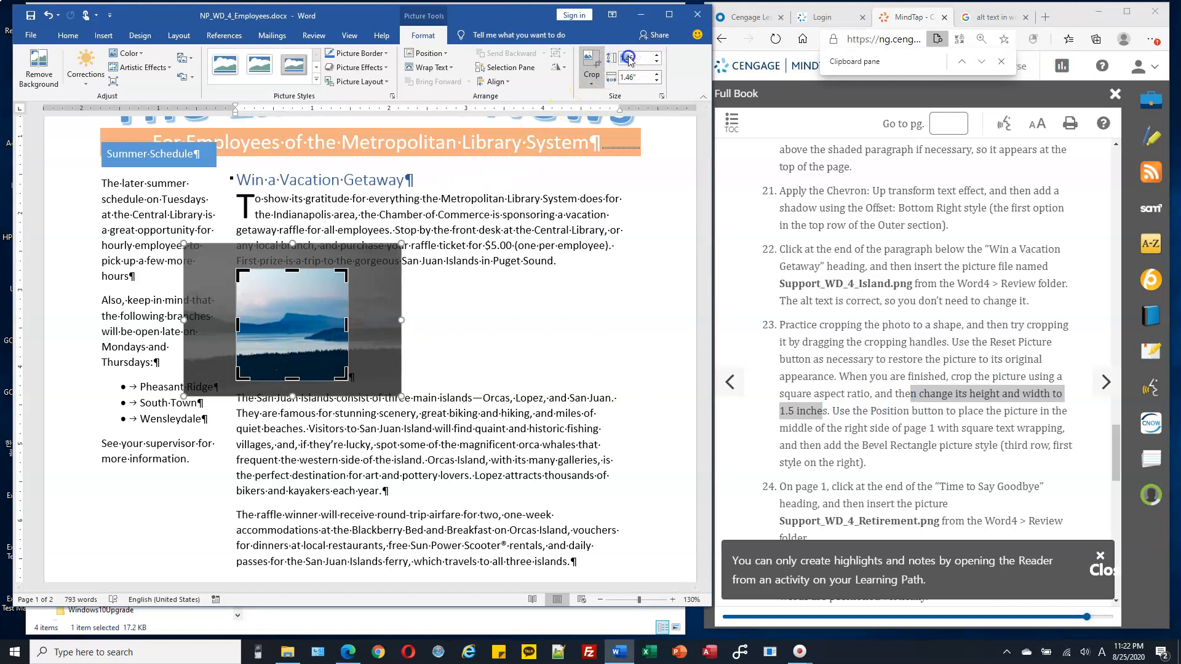
text(1.5)
click(645, 78)
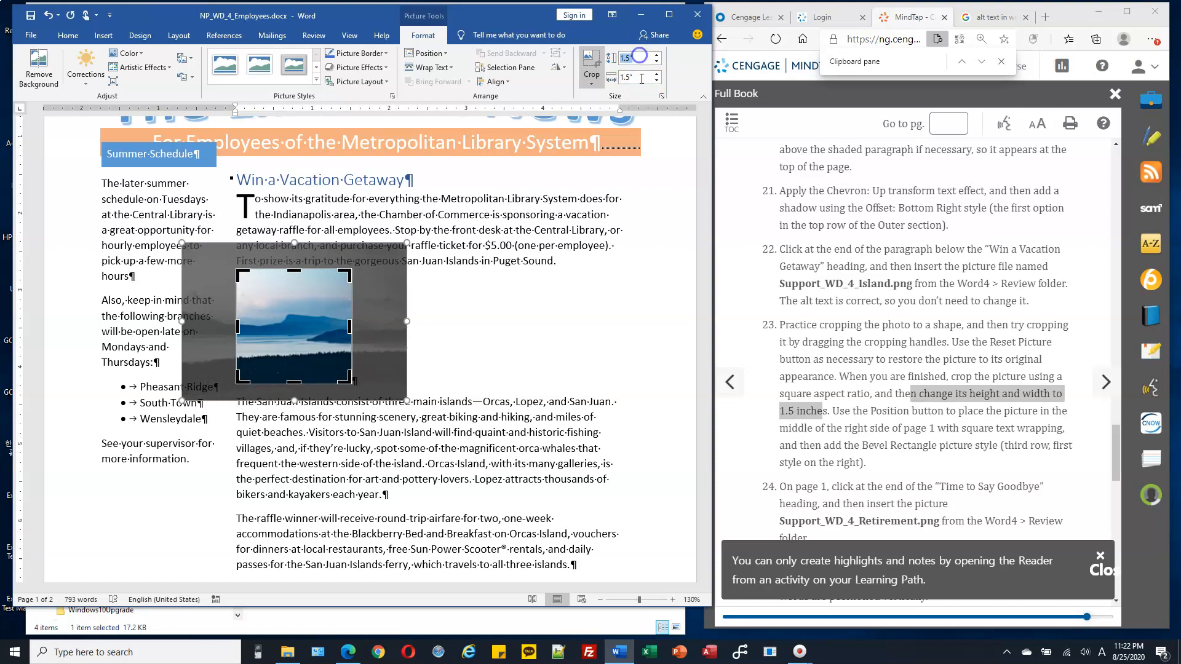
click(591, 84)
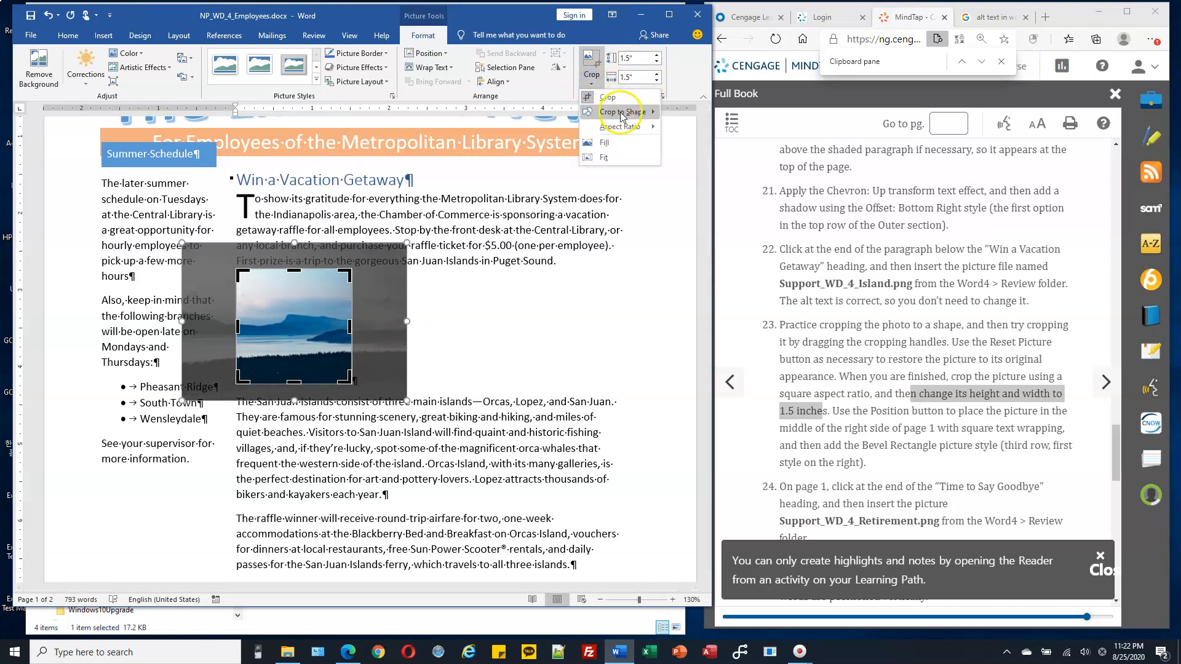
click(642, 58)
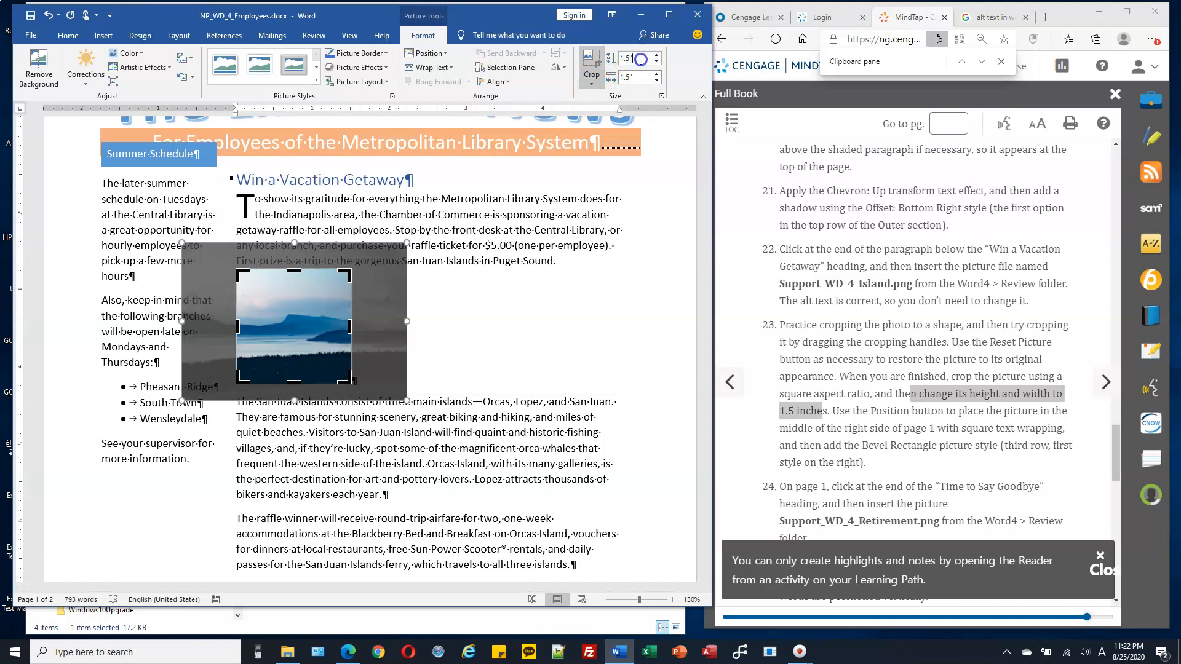